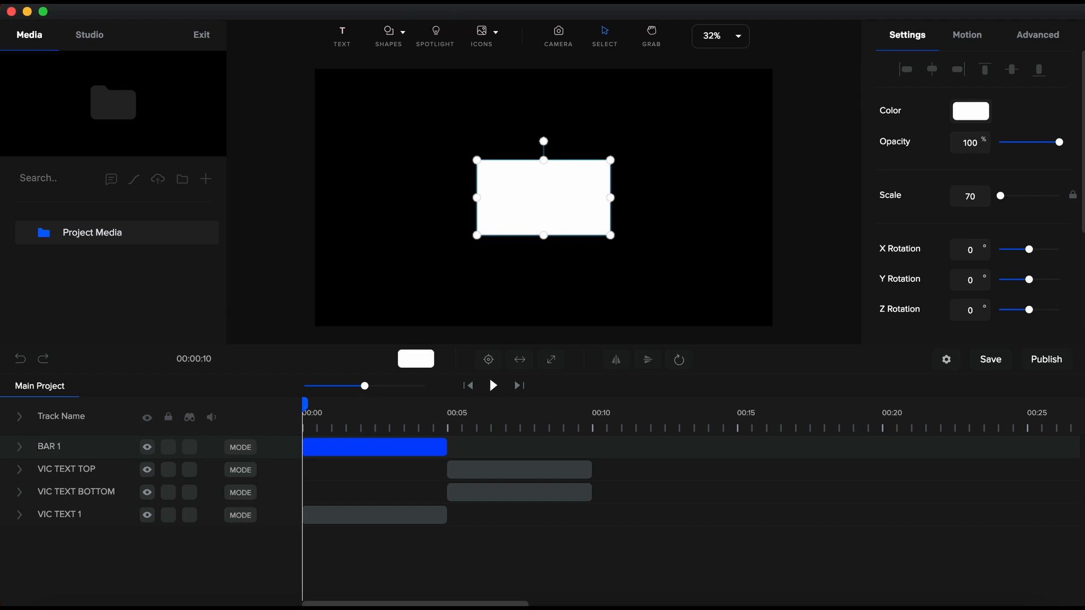
- Duplicate the BAR 1 layer three times in the timeline
{"action": "key", "text": "super+d"}
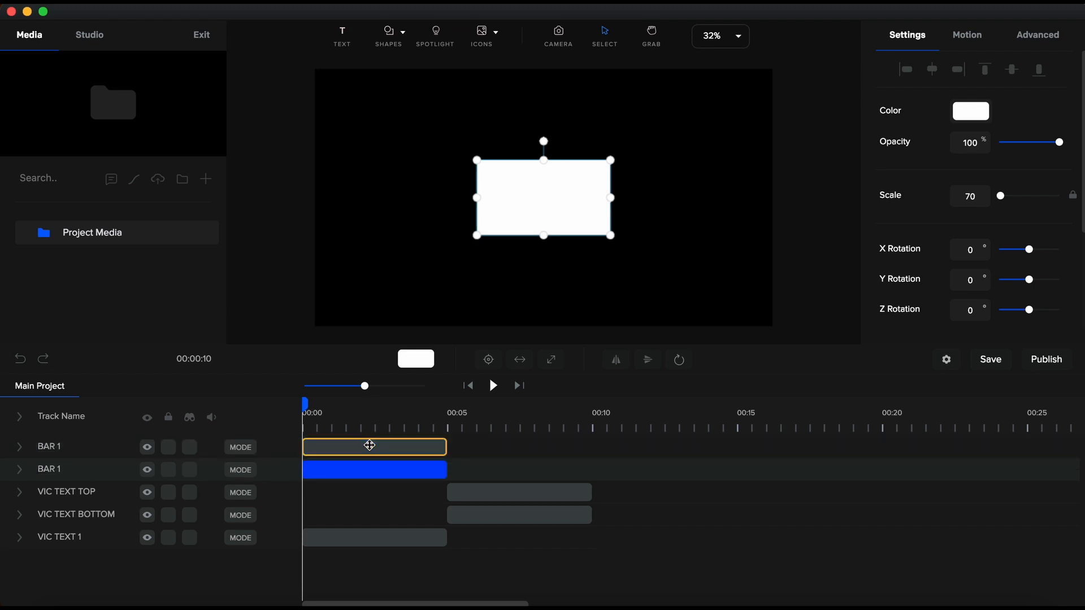
{"action": "key", "text": "super+d"}
{"action": "left_click", "coordinate": [370, 445]}
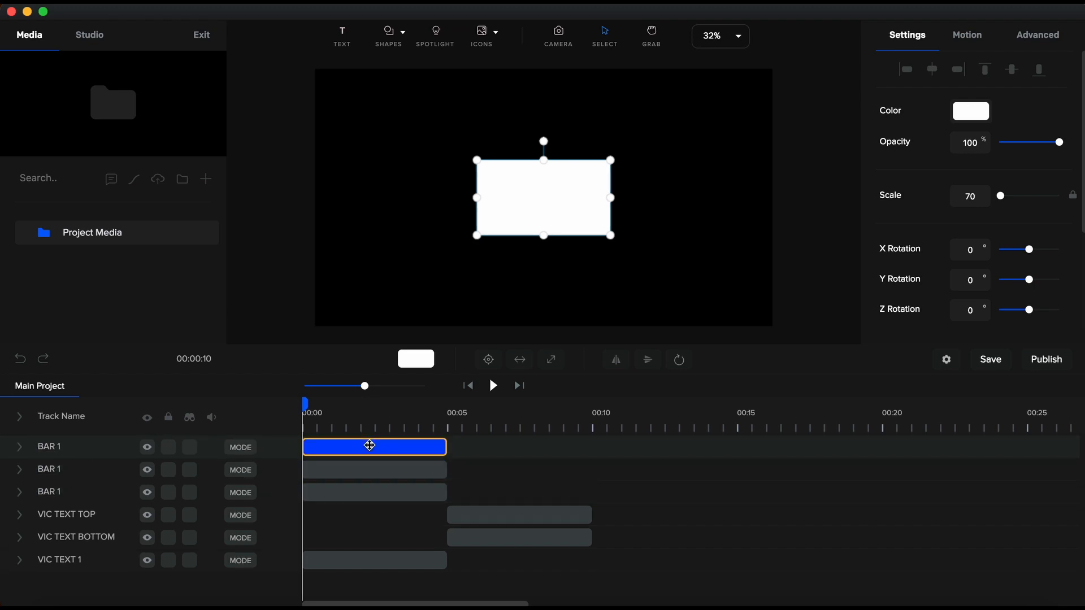
{"action": "key", "text": "super+d"}
{"action": "left_click", "coordinate": [370, 445]}
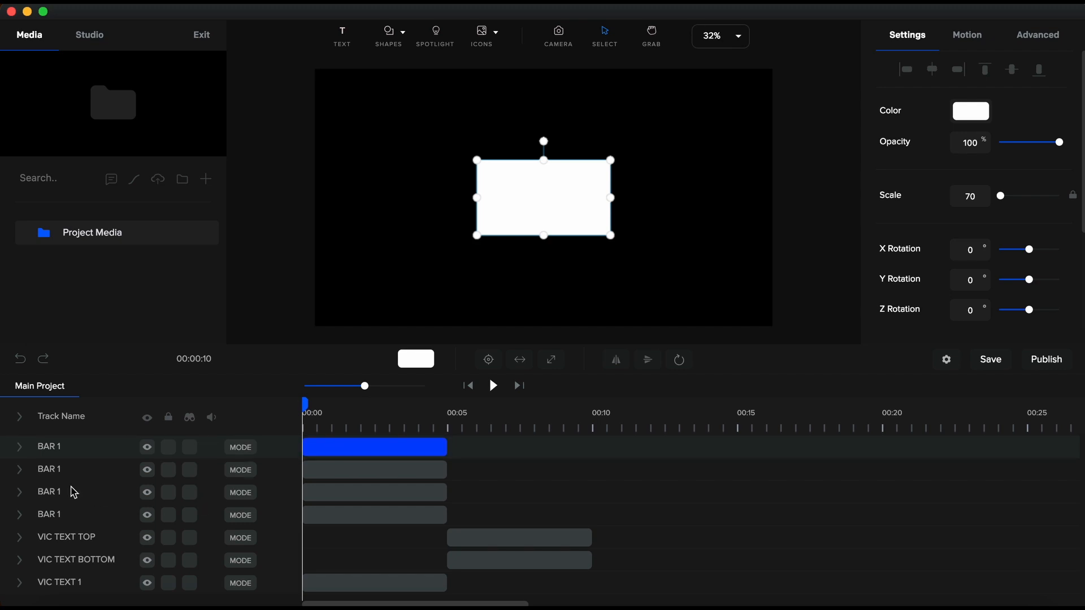
- Rename the three duplicate bar tracks, from the uppermost down, as BAR 2, BAR TOP and BAR BOTTOM
{"action": "double_click", "coordinate": [56, 497]}
{"action": "type", "text": "BAR BO"}
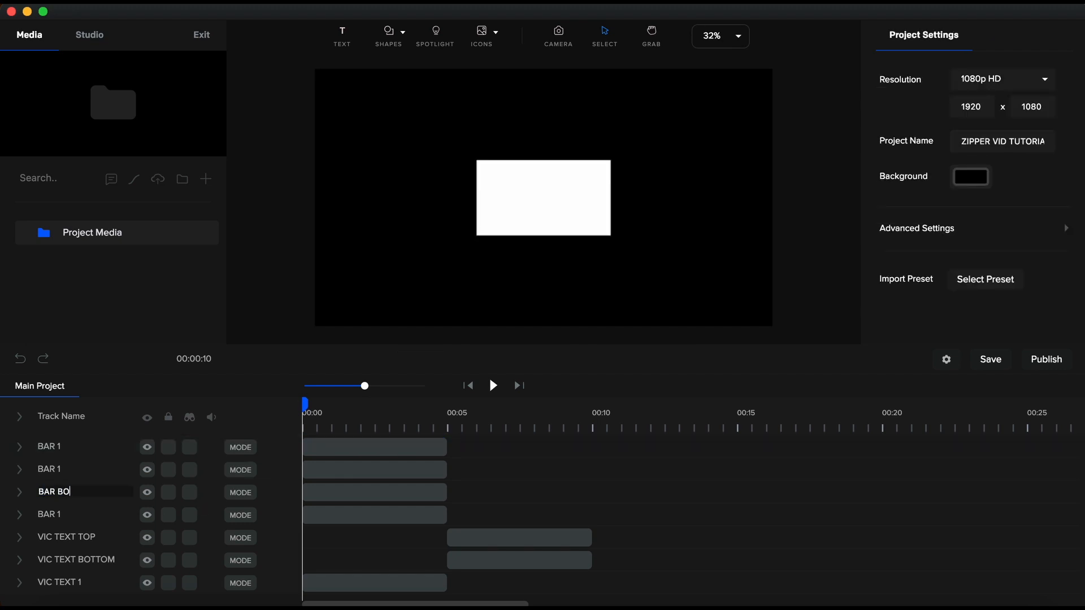
{"action": "type", "text": "TTOM"}
{"action": "double_click", "coordinate": [56, 470]}
{"action": "type", "text": "BAR T"}
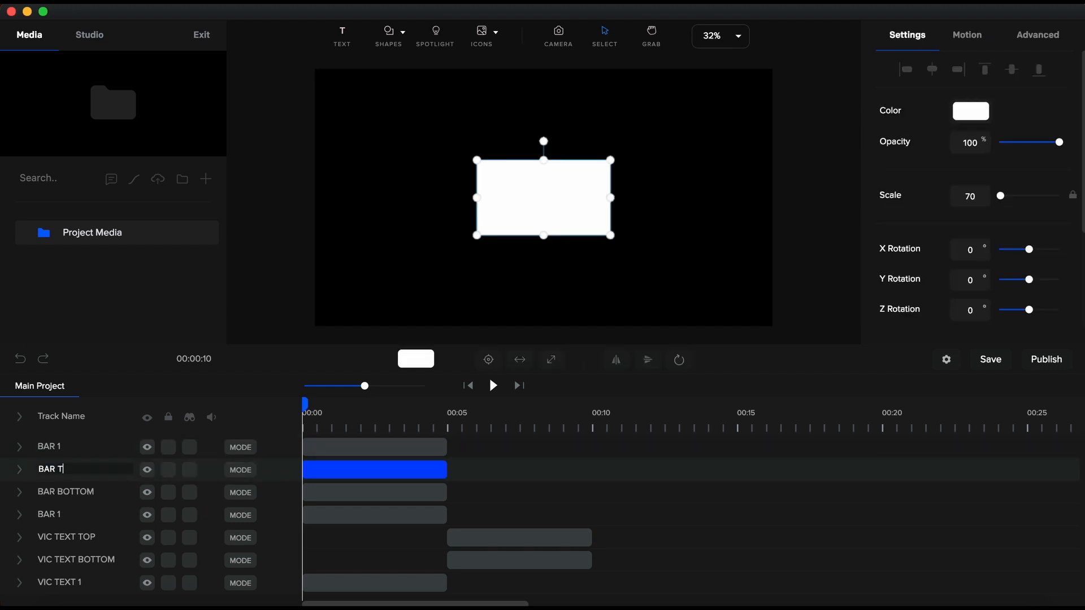
{"action": "type", "text": "OP"}
{"action": "key", "text": "Return"}
{"action": "left_click", "coordinate": [322, 444]}
{"action": "double_click", "coordinate": [57, 446]}
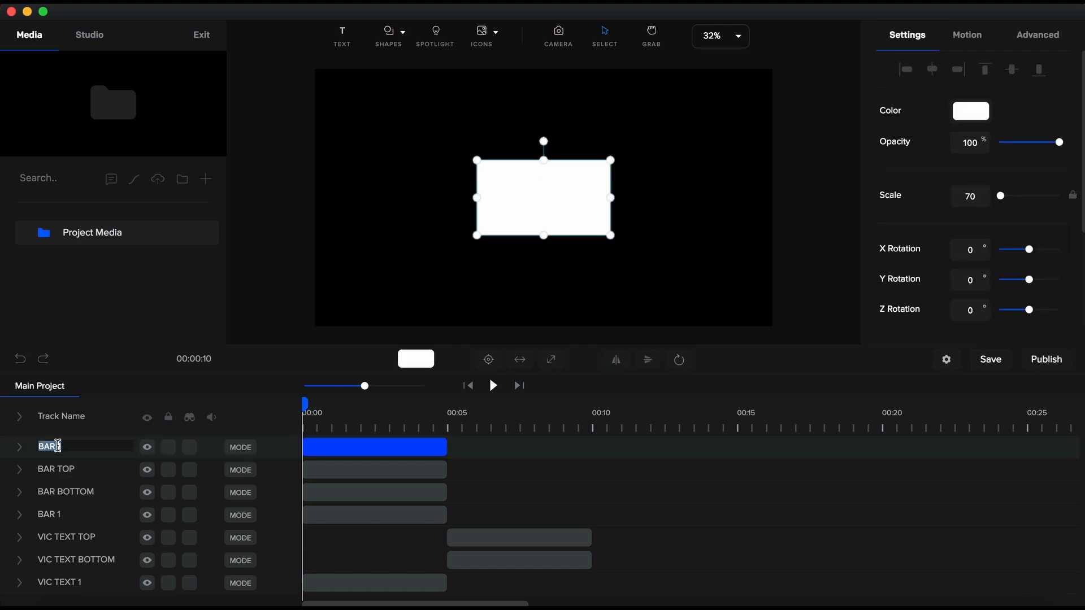
{"action": "type", "text": "BAR 2"}
{"action": "key", "text": "Return"}
- Move the BAR 2 clip to start at 10 seconds, and the BAR TOP and BAR BOTTOM clips to start at 5 seconds
{"action": "left_click", "coordinate": [390, 447]}
{"action": "left_click_drag", "start_coordinate": [390, 447], "coordinate": [676, 444]}
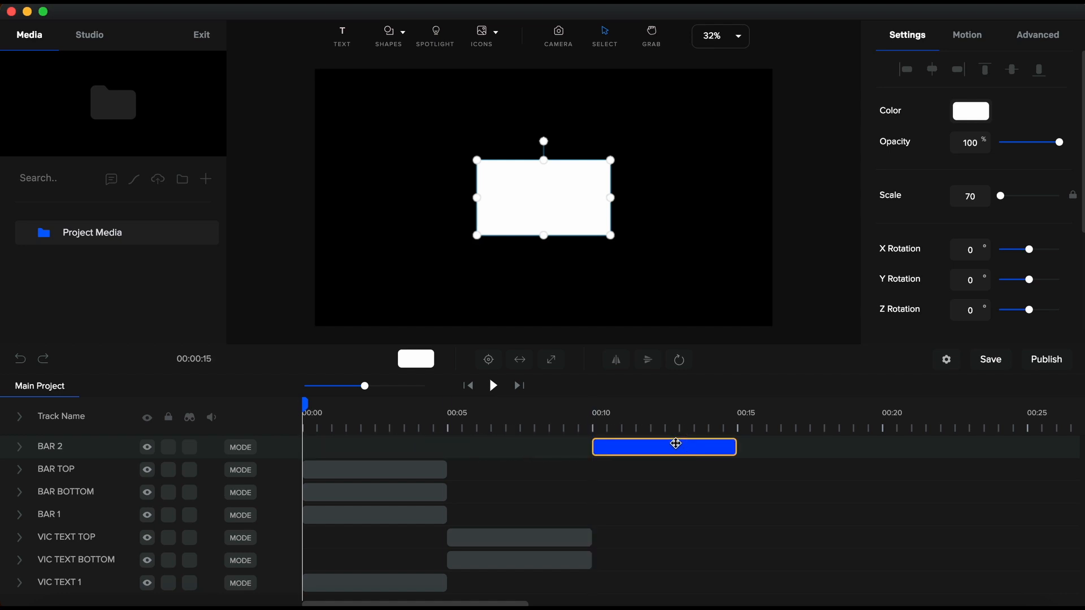
{"action": "left_click", "coordinate": [395, 490]}
{"action": "left_click", "coordinate": [395, 469], "text": "shift"}
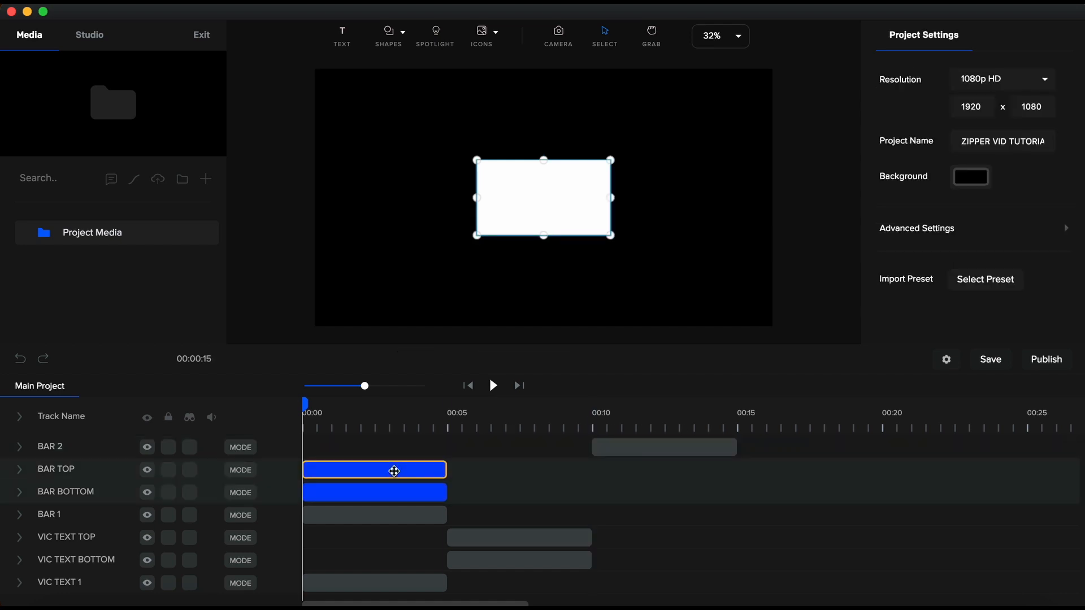
{"action": "left_click_drag", "start_coordinate": [395, 471], "coordinate": [548, 465]}
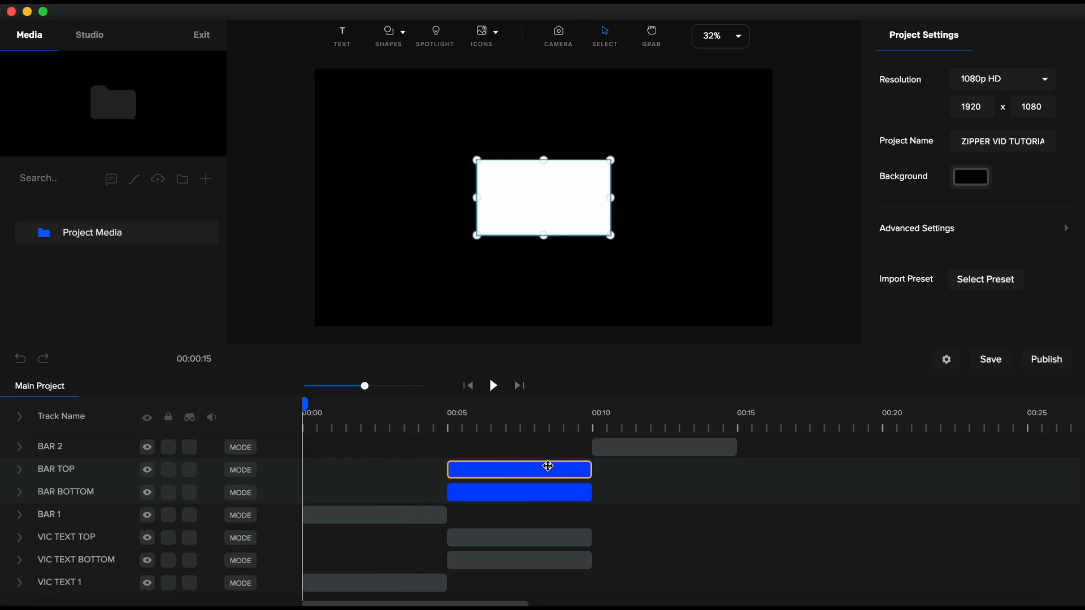
- Flatten BAR 1 into a thin line by unlinking its scale and setting Scale X to 90 and Scale Y to 2
{"action": "left_click", "coordinate": [339, 513]}
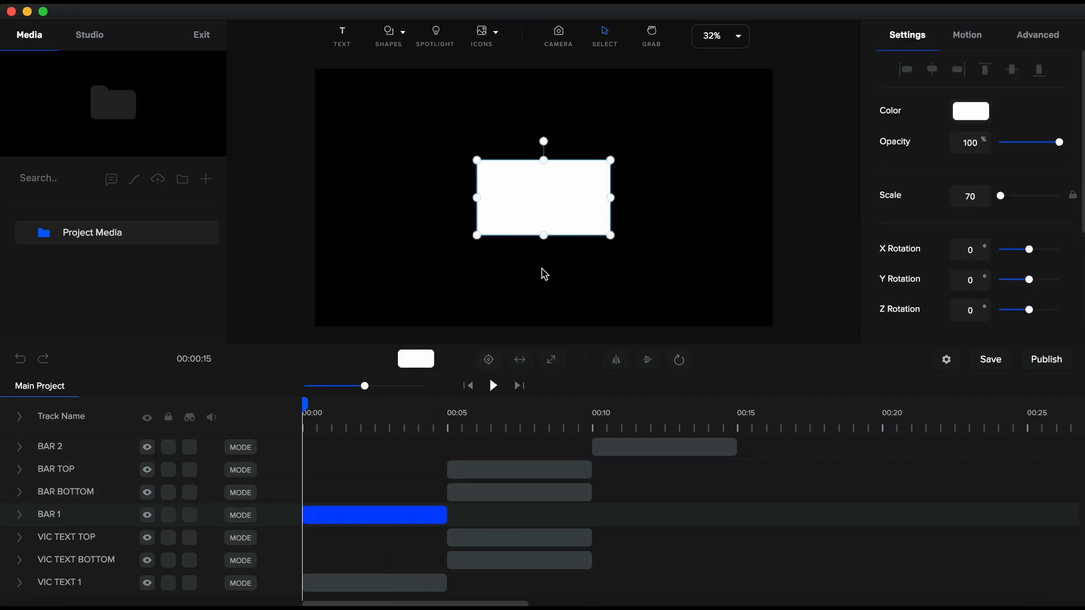
{"action": "left_click_drag", "start_coordinate": [543, 160], "coordinate": [545, 191]}
{"action": "left_click_drag", "start_coordinate": [546, 238], "coordinate": [545, 206]}
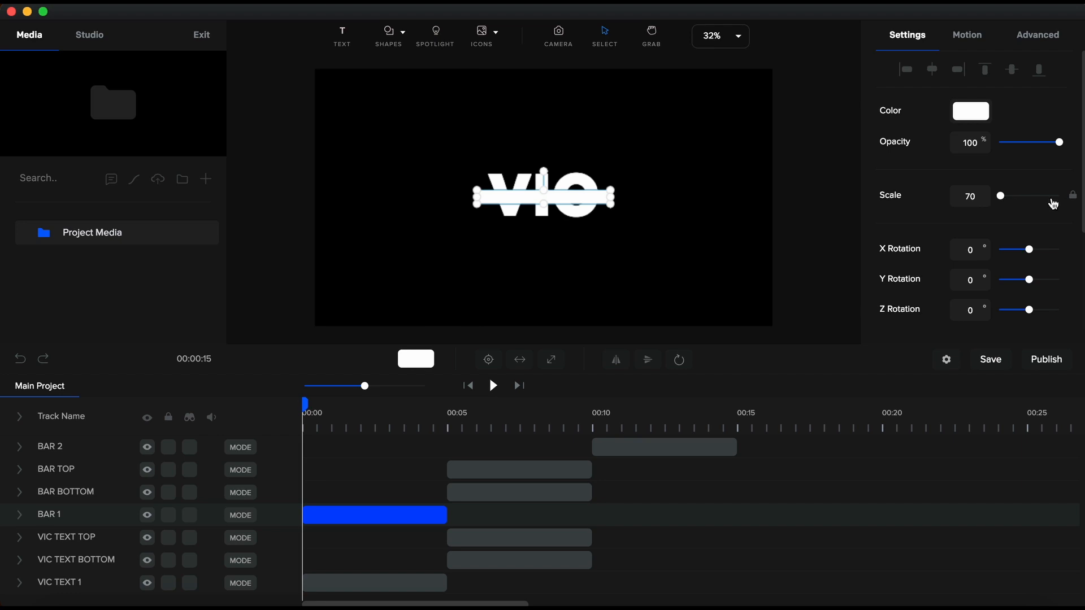
{"action": "left_click", "coordinate": [1073, 195]}
{"action": "left_click", "coordinate": [981, 198]}
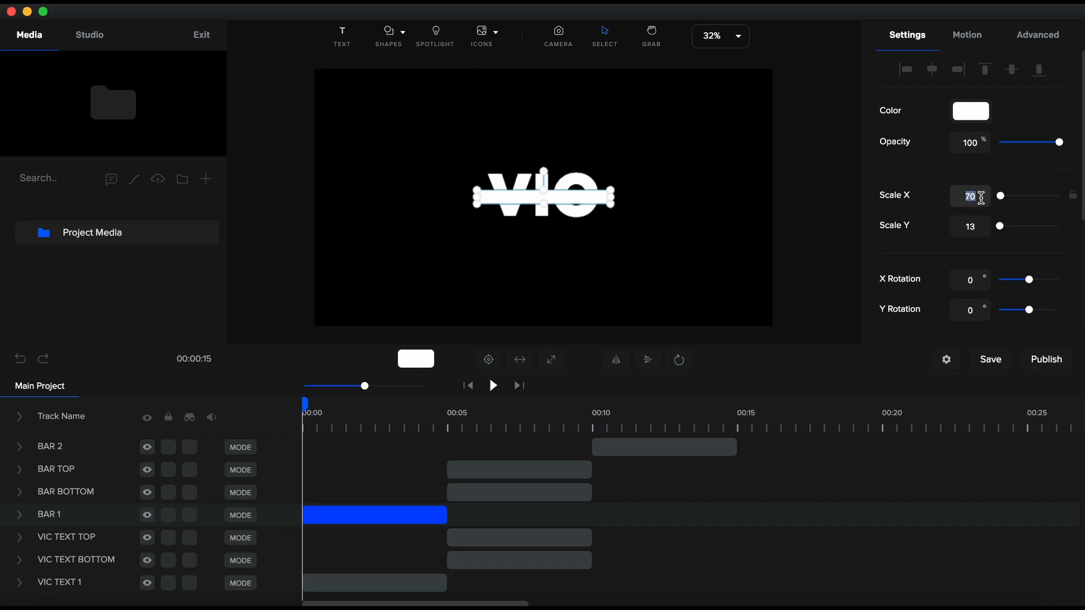
{"action": "type", "text": "90"}
{"action": "left_click", "coordinate": [978, 227]}
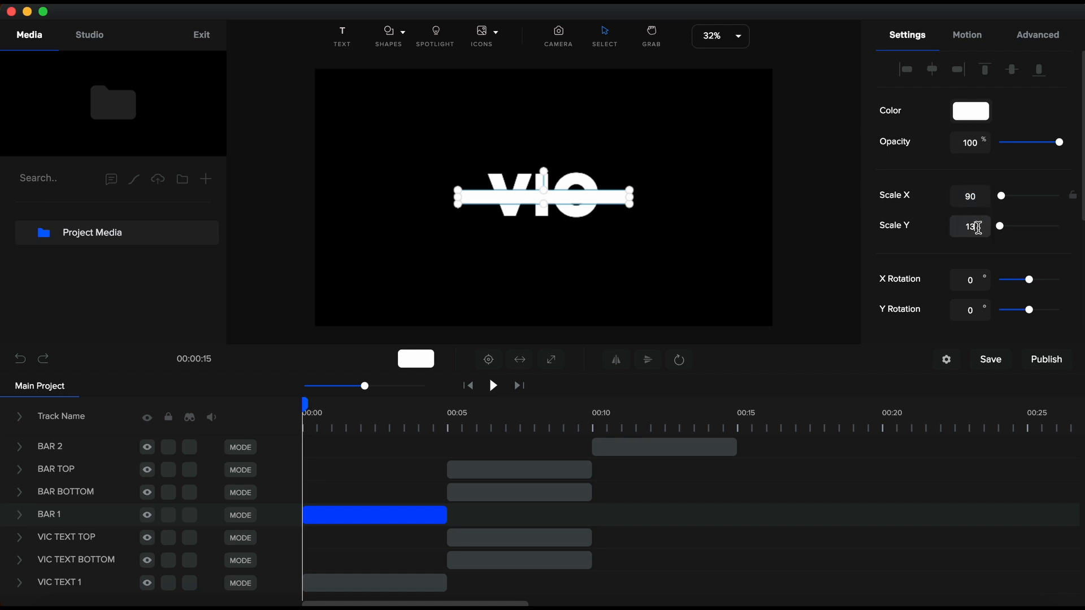
{"action": "type", "text": "2"}
{"action": "left_click", "coordinate": [810, 262]}
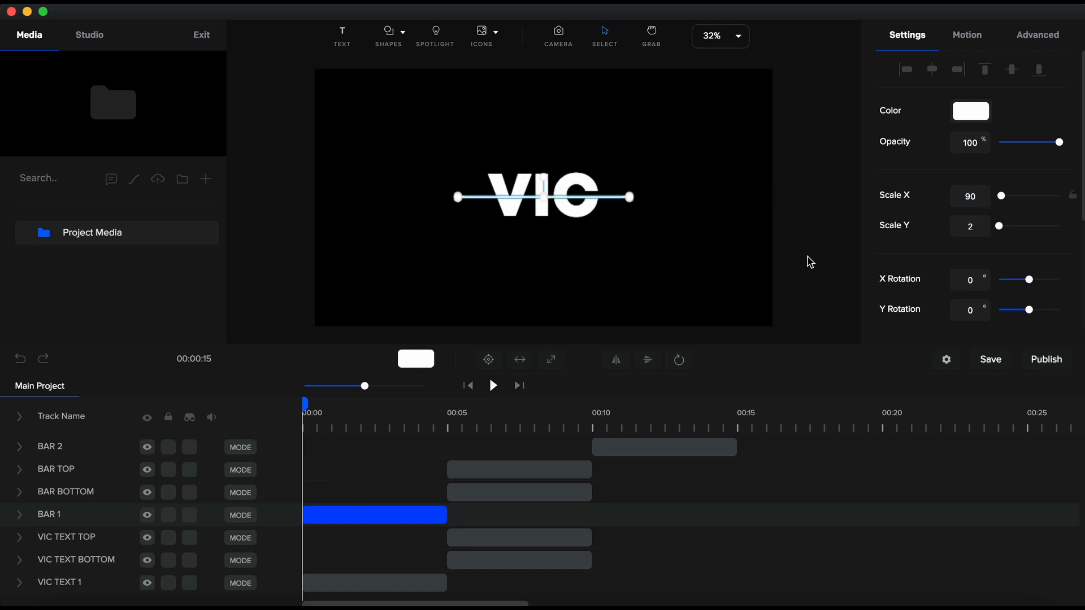
- Center BAR 1 on the canvas and nudge it slightly upward to align with the middle of the VIC text
{"action": "left_click", "coordinate": [698, 244]}
{"action": "left_click", "coordinate": [395, 506]}
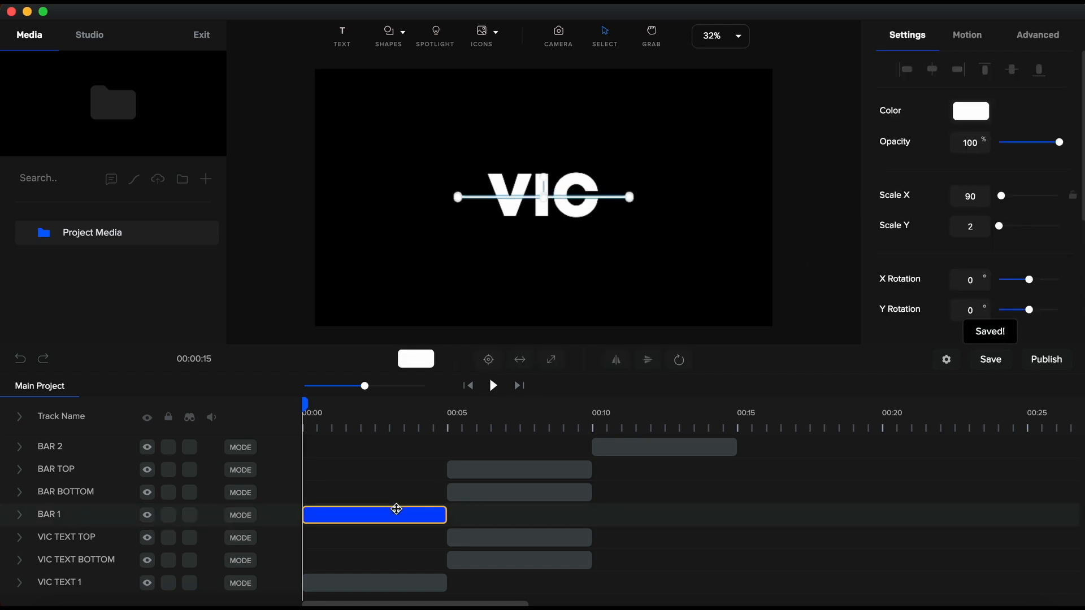
{"action": "left_click", "coordinate": [489, 360]}
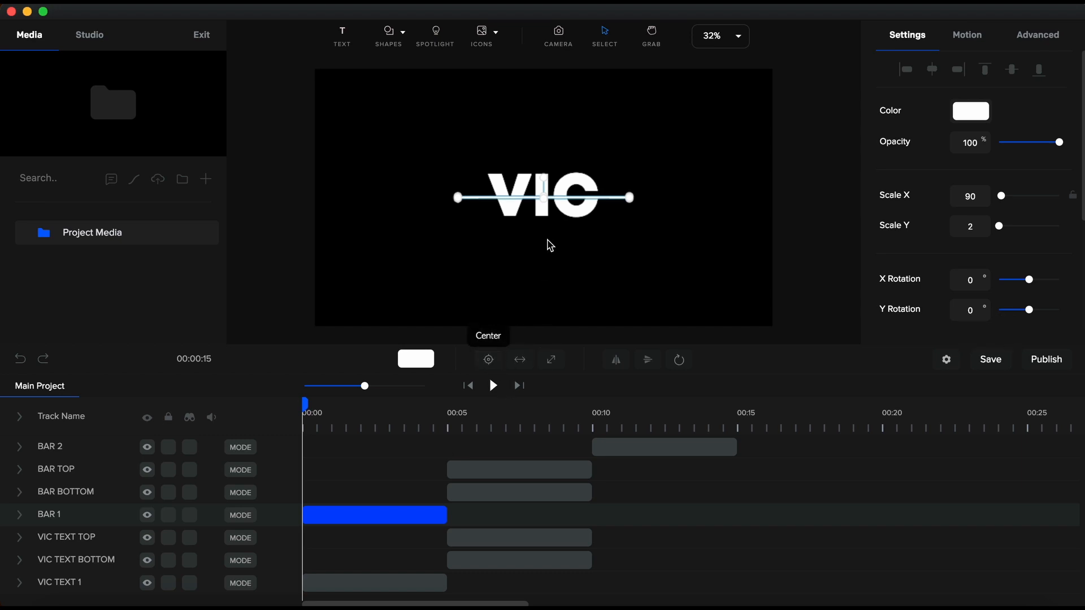
{"action": "scroll", "coordinate": [550, 235], "scroll_direction": "up", "scroll_amount": 5}
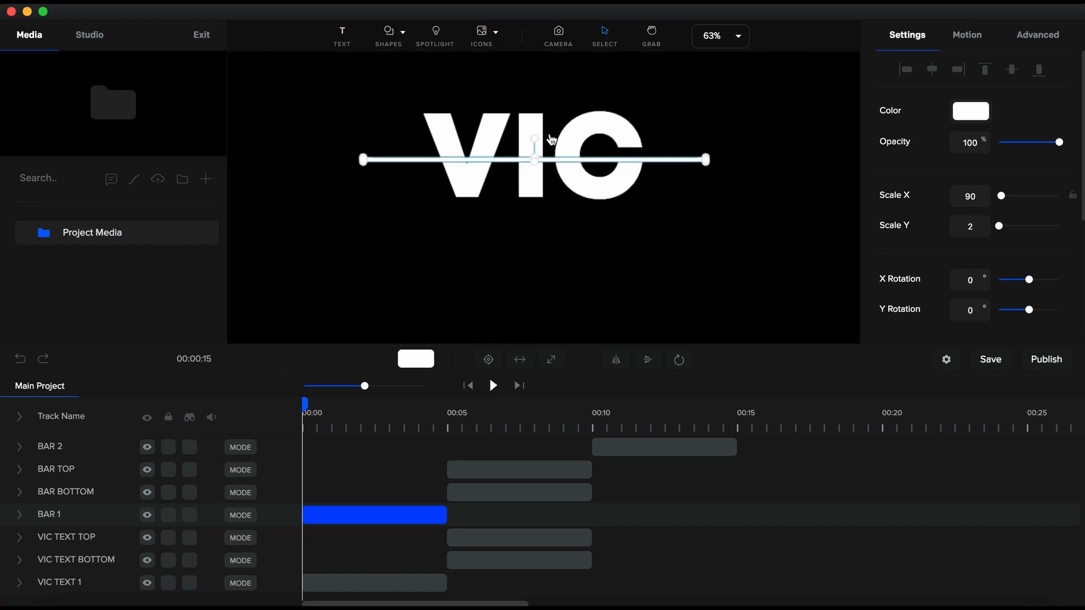
{"action": "scroll", "coordinate": [551, 140], "scroll_direction": "up", "scroll_amount": 3}
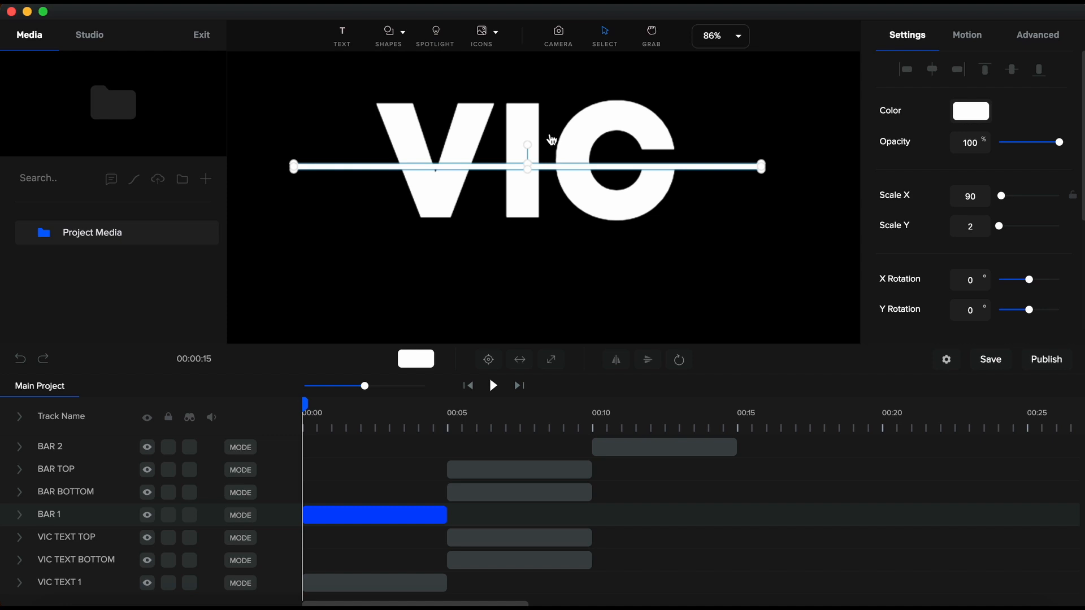
{"action": "key", "text": "Up"}
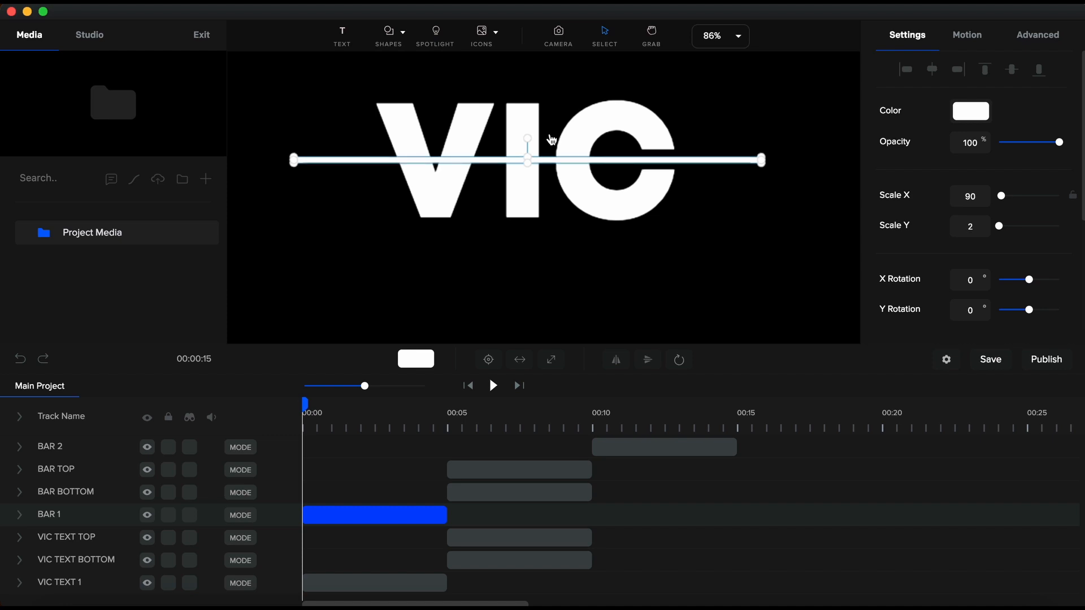
{"action": "key", "text": "Up"}
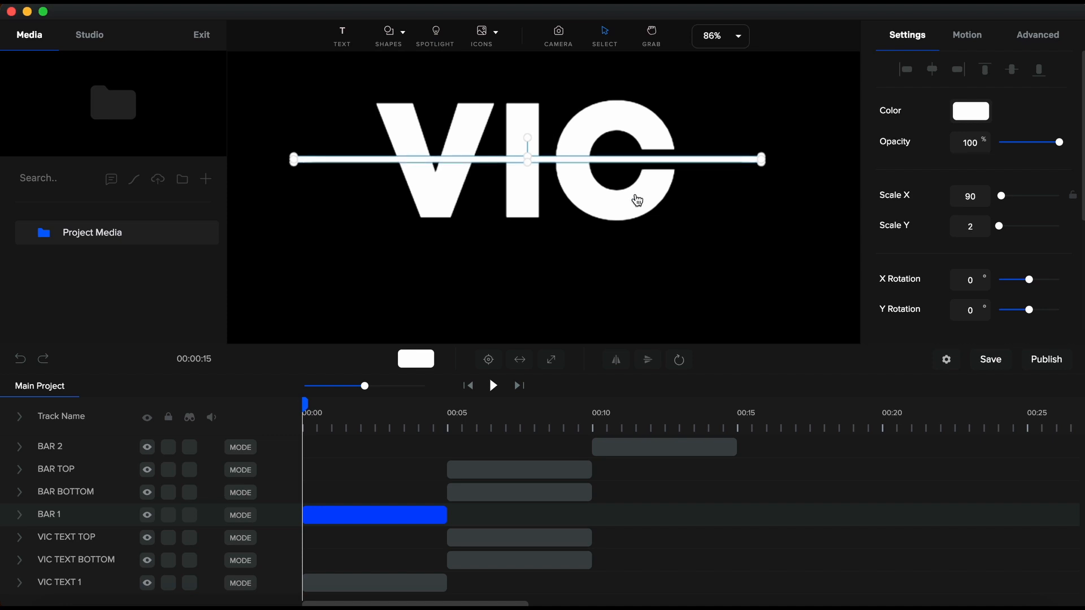
{"action": "left_click", "coordinate": [642, 278]}
{"action": "left_click", "coordinate": [739, 37]}
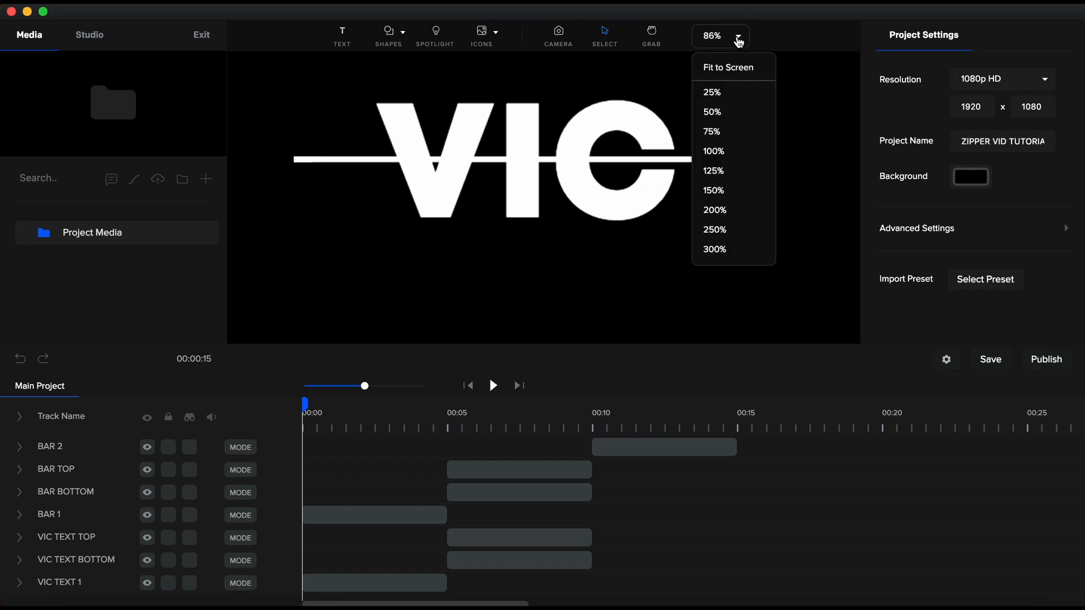
{"action": "left_click", "coordinate": [726, 70]}
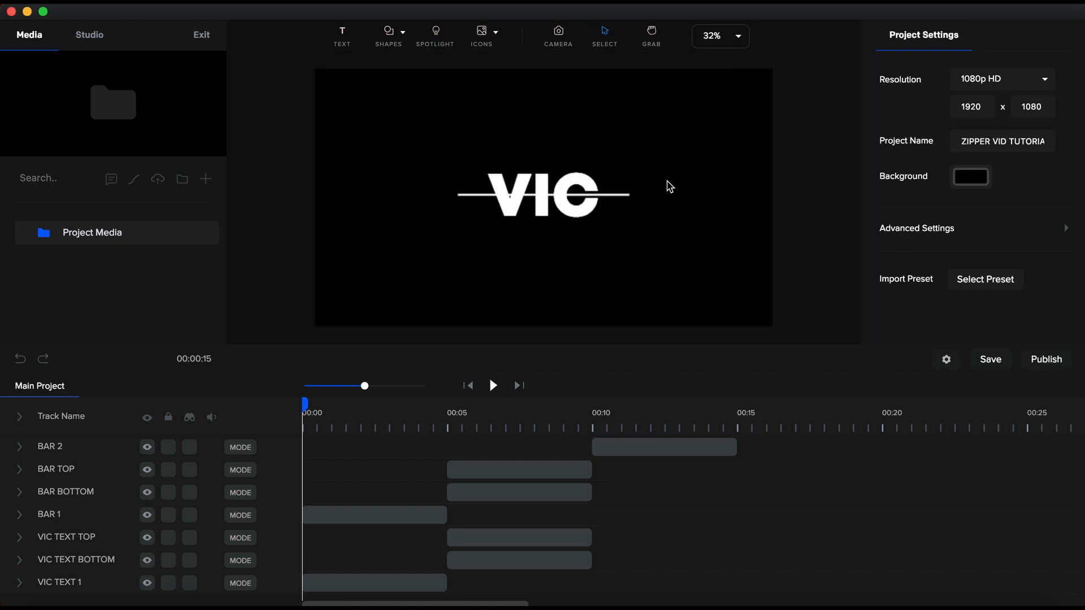
- Shift the BAR TOP and BAR BOTTOM clips together to overlap the end of BAR 1, and place the playhead at about 4 seconds
{"action": "left_click", "coordinate": [342, 515]}
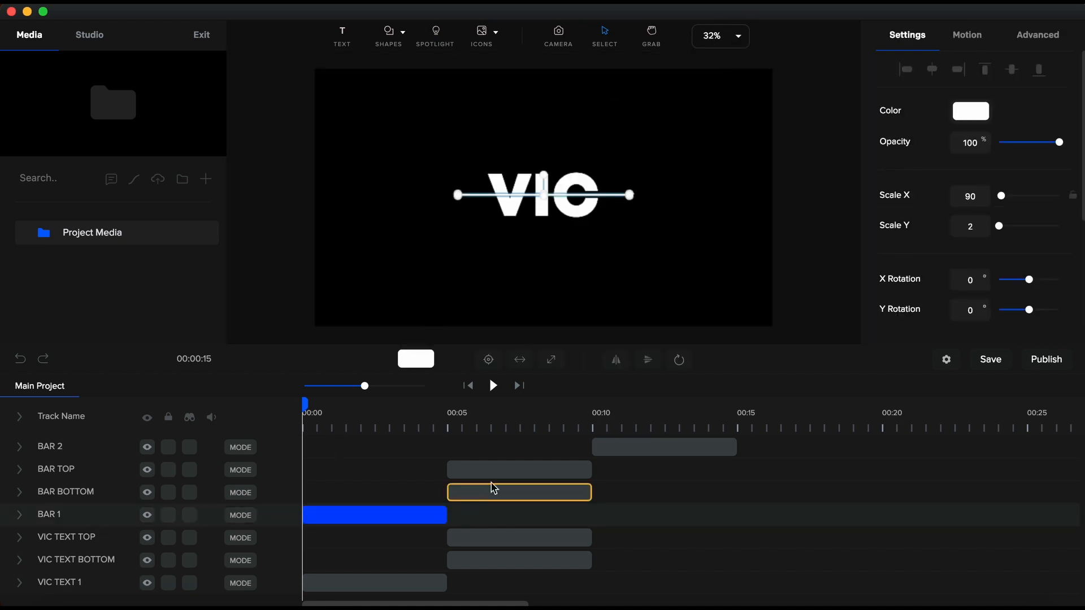
{"action": "left_click", "coordinate": [512, 471]}
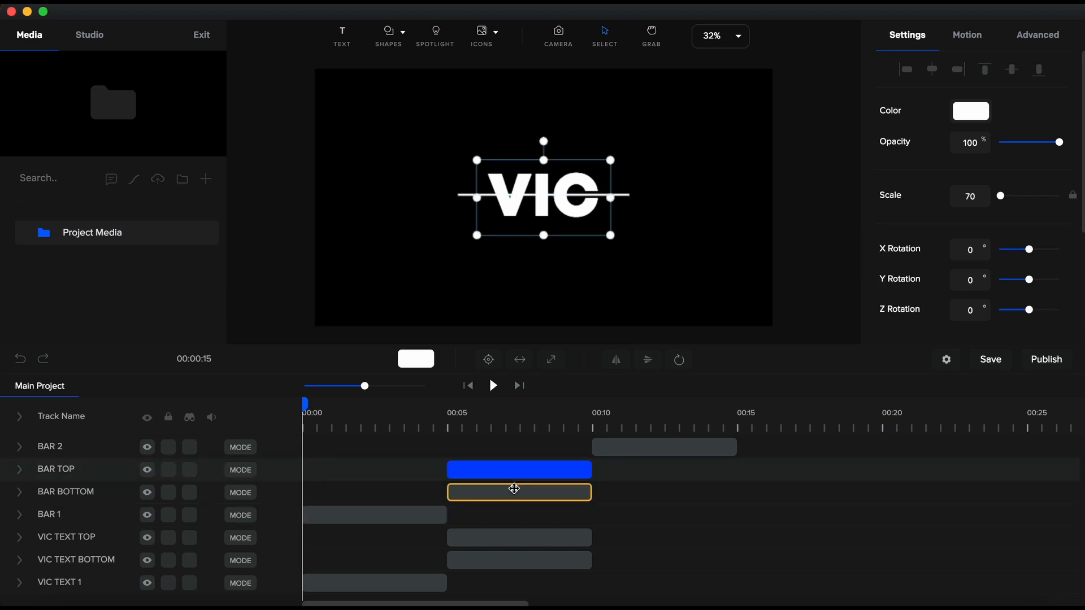
{"action": "left_click", "coordinate": [514, 490], "text": "shift"}
{"action": "left_click_drag", "start_coordinate": [520, 472], "coordinate": [464, 477]}
{"action": "left_click", "coordinate": [421, 429]}
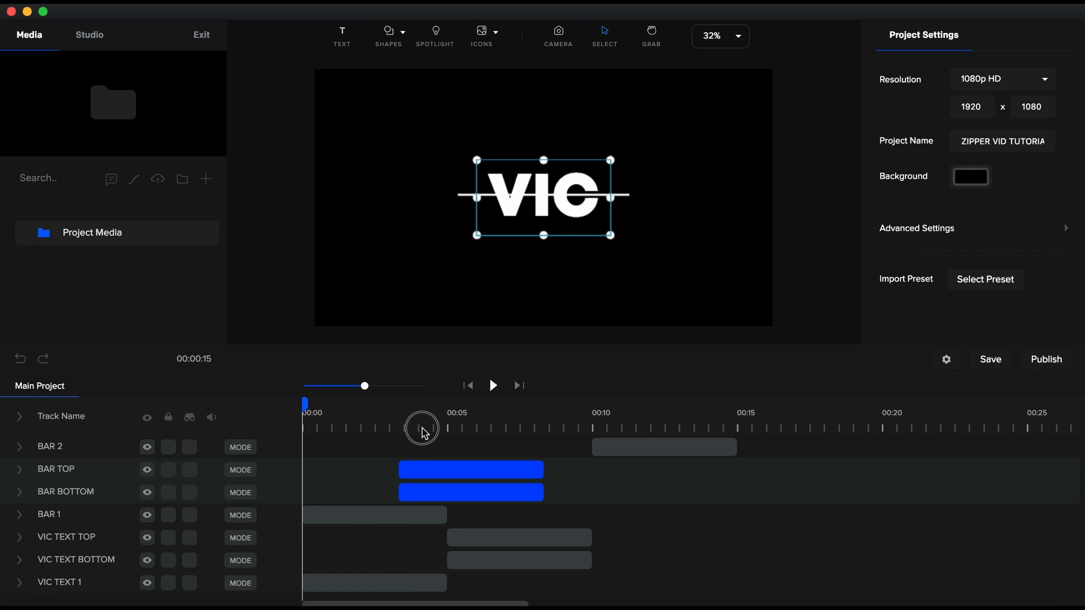
{"action": "left_click", "coordinate": [725, 280]}
- Unlink BAR TOP's scale and set Scale X to 90 and Scale Y to 1
{"action": "left_click", "coordinate": [476, 475]}
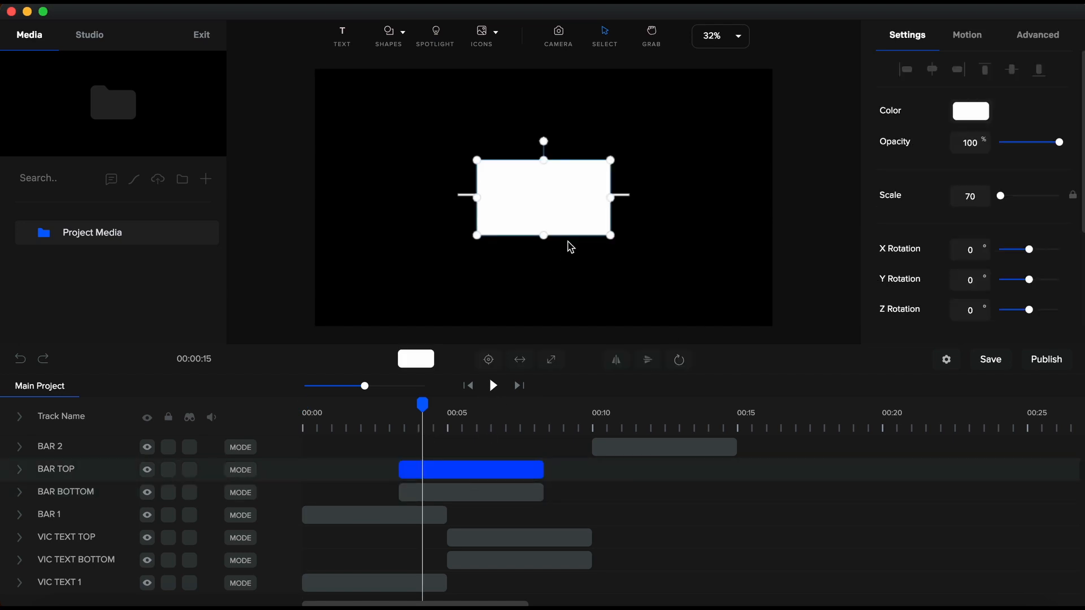
{"action": "left_click", "coordinate": [1073, 198]}
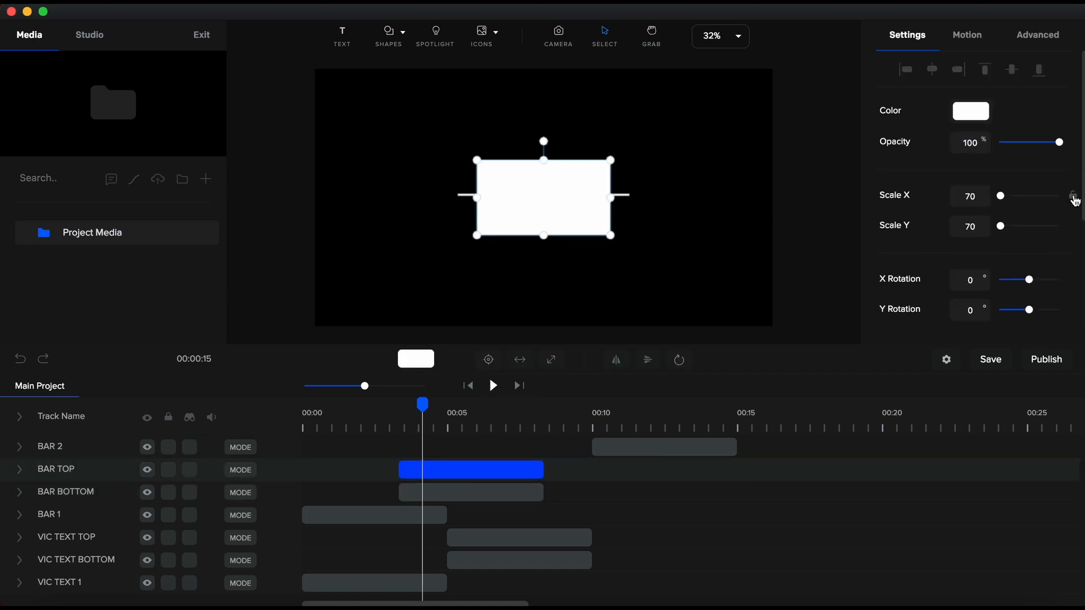
{"action": "double_click", "coordinate": [976, 196]}
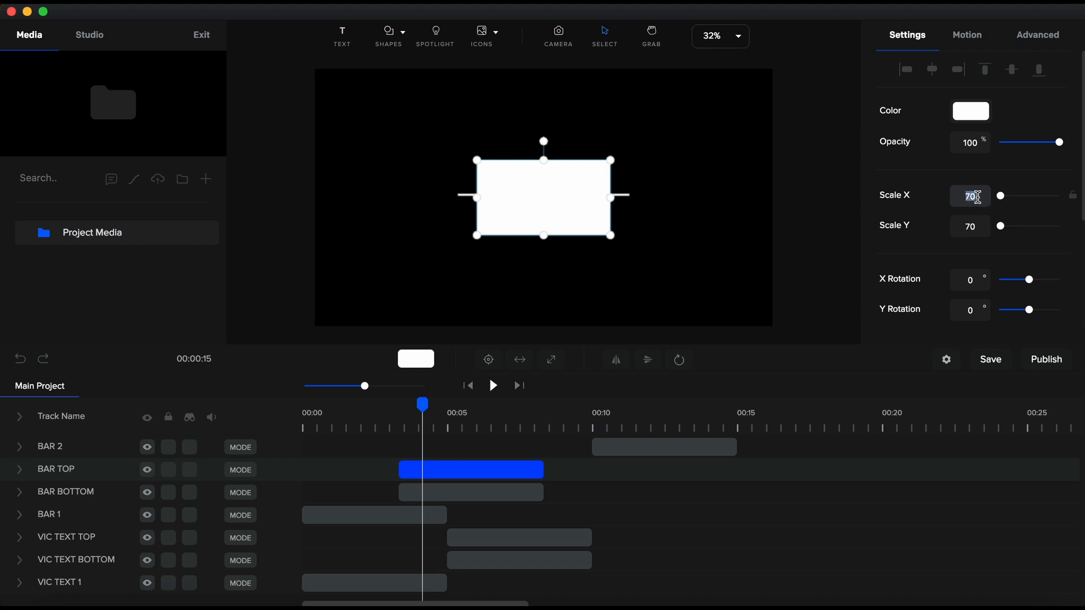
{"action": "type", "text": "90"}
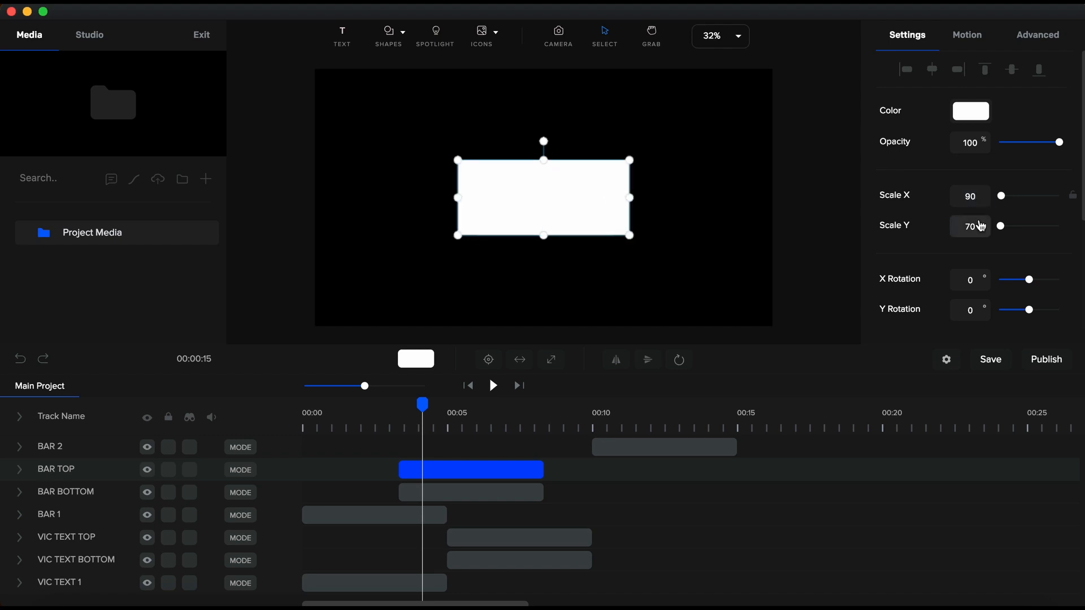
{"action": "left_click", "coordinate": [978, 227]}
{"action": "double_click", "coordinate": [978, 228]}
{"action": "type", "text": "1"}
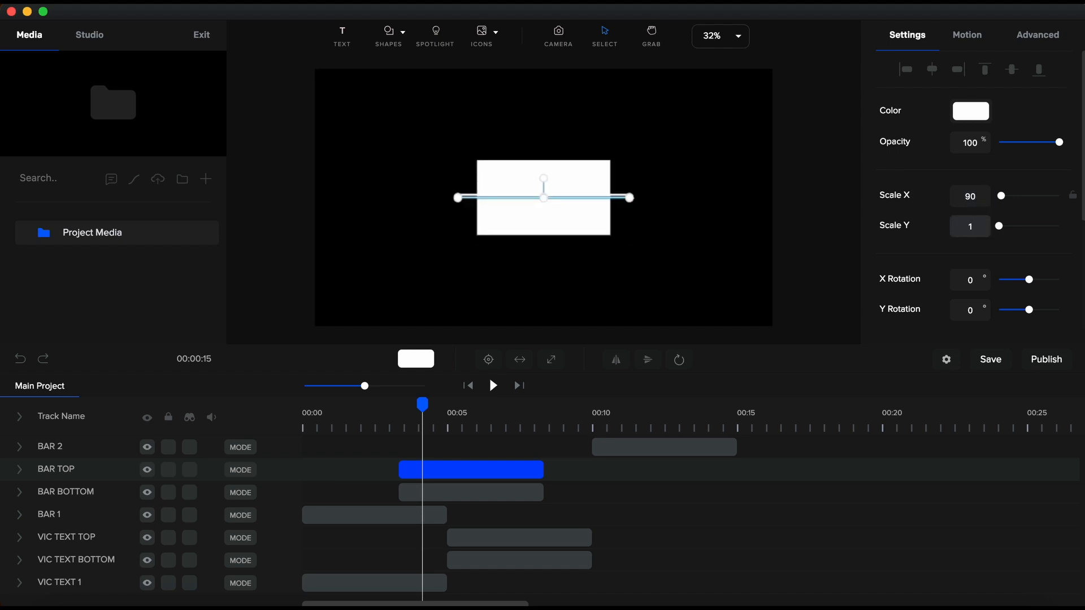
- Unlink BAR BOTTOM's scale and set Scale X to 90 and Scale Y to 1
{"action": "left_click", "coordinate": [511, 491]}
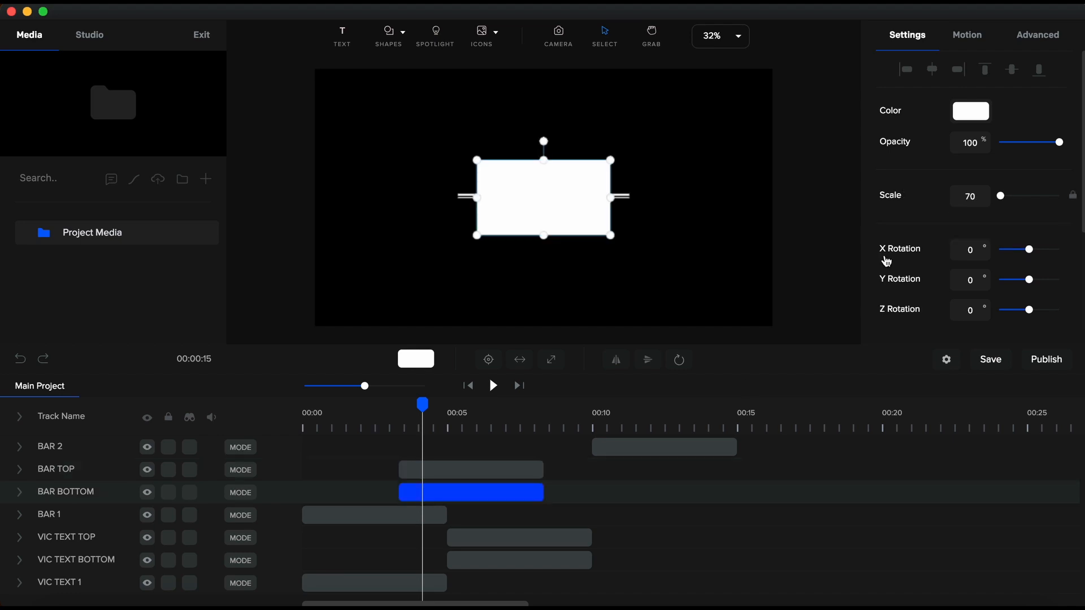
{"action": "left_click", "coordinate": [1072, 196]}
{"action": "double_click", "coordinate": [978, 196]}
{"action": "type", "text": "90"}
{"action": "left_click", "coordinate": [969, 227]}
{"action": "type", "text": "1"}
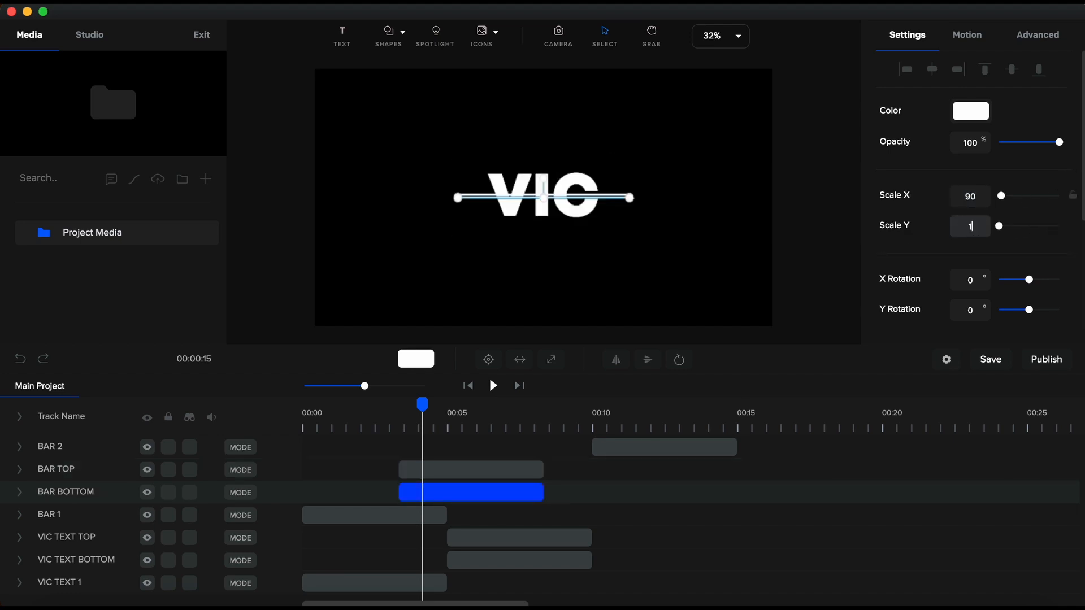
- Color BAR BOTTOM and BAR TOP with the favorite yellow #FDEF09
{"action": "left_click", "coordinate": [976, 119]}
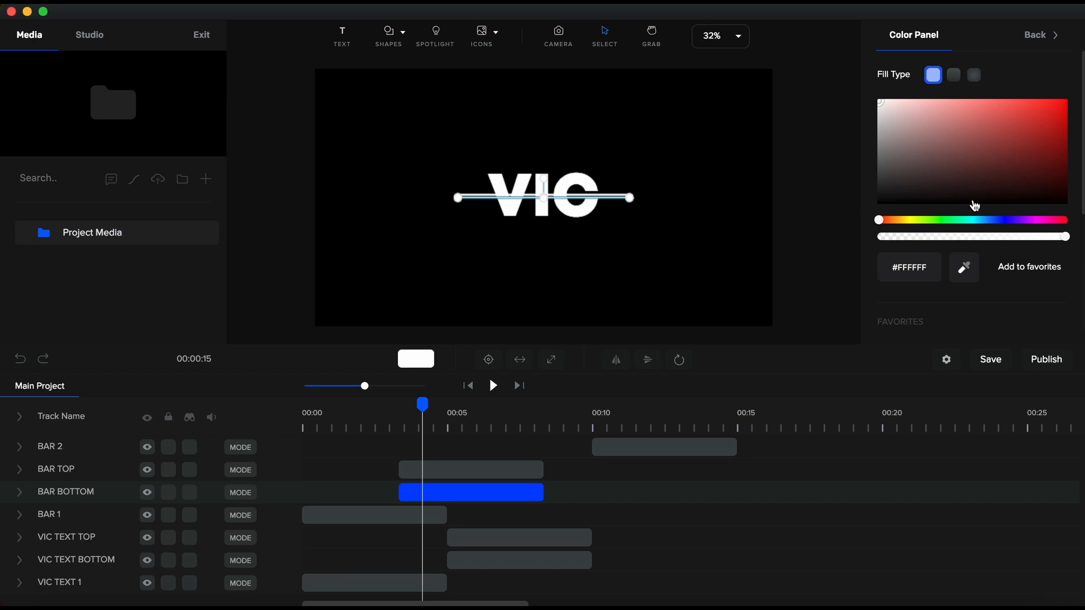
{"action": "scroll", "coordinate": [971, 206], "scroll_direction": "down", "scroll_amount": 3}
{"action": "left_click", "coordinate": [935, 148]}
{"action": "scroll", "coordinate": [927, 186], "scroll_direction": "up", "scroll_amount": 3}
{"action": "left_click", "coordinate": [474, 469]}
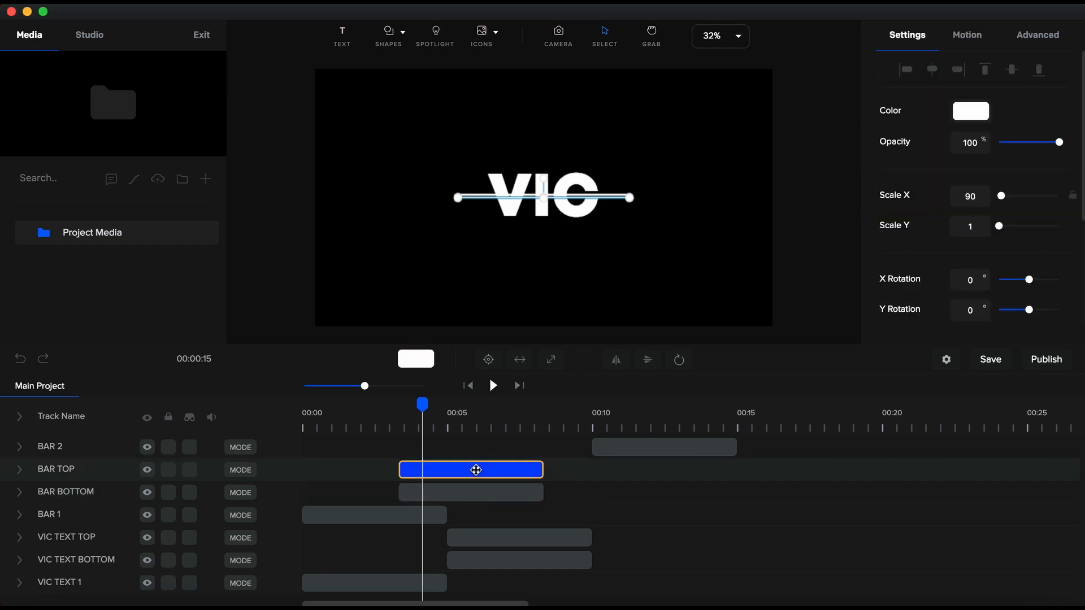
{"action": "left_click", "coordinate": [977, 118]}
{"action": "scroll", "coordinate": [959, 238], "scroll_direction": "down", "scroll_amount": 3}
{"action": "left_click", "coordinate": [933, 148]}
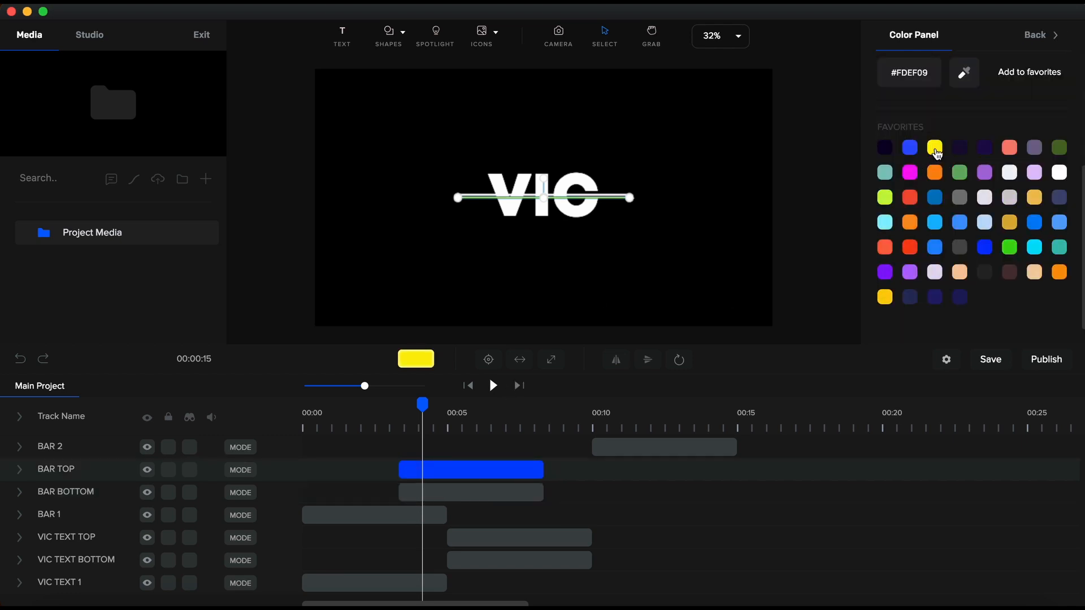
- Align BAR TOP with the upper half of the white BAR 1
{"action": "left_click", "coordinate": [480, 492]}
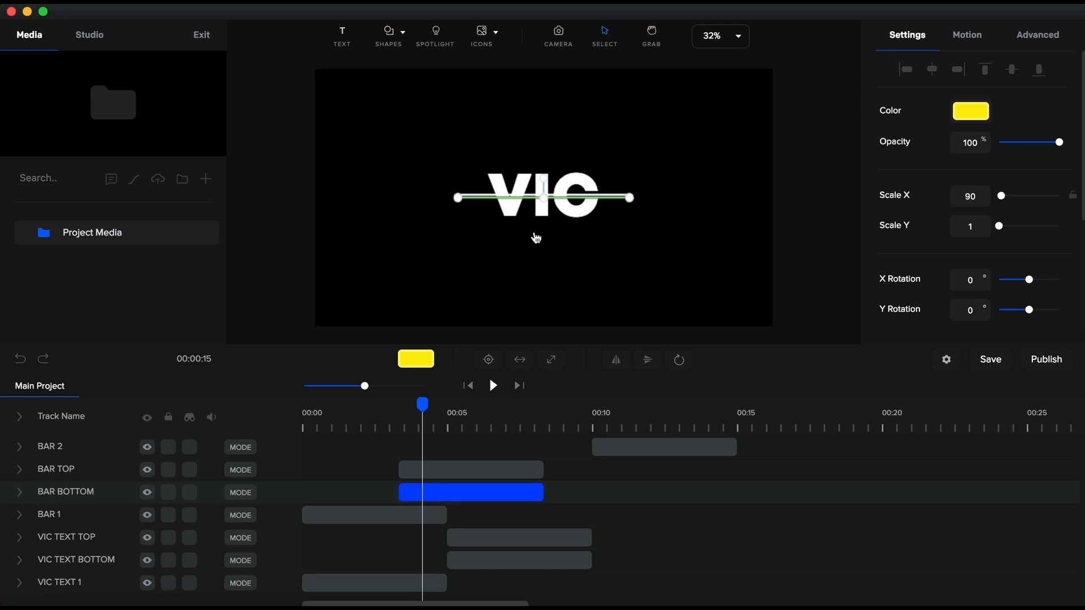
{"action": "scroll", "coordinate": [534, 204], "scroll_direction": "up", "scroll_amount": 5}
{"action": "left_click", "coordinate": [430, 517]}
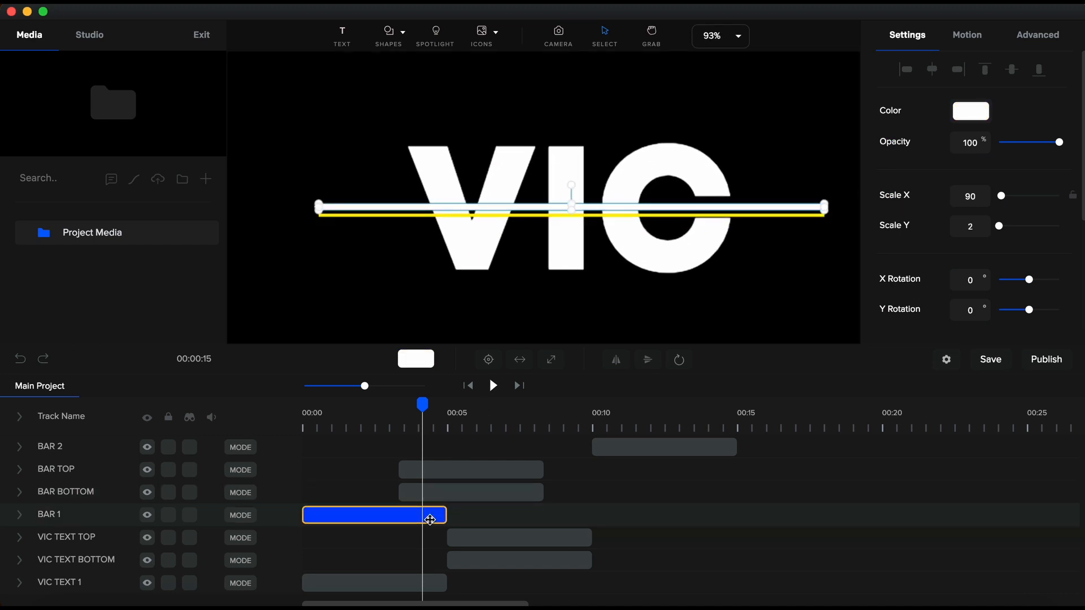
{"action": "scroll", "coordinate": [573, 192], "scroll_direction": "up", "scroll_amount": 3}
{"action": "left_click", "coordinate": [571, 182]}
{"action": "scroll", "coordinate": [572, 180], "scroll_direction": "up", "scroll_amount": 6}
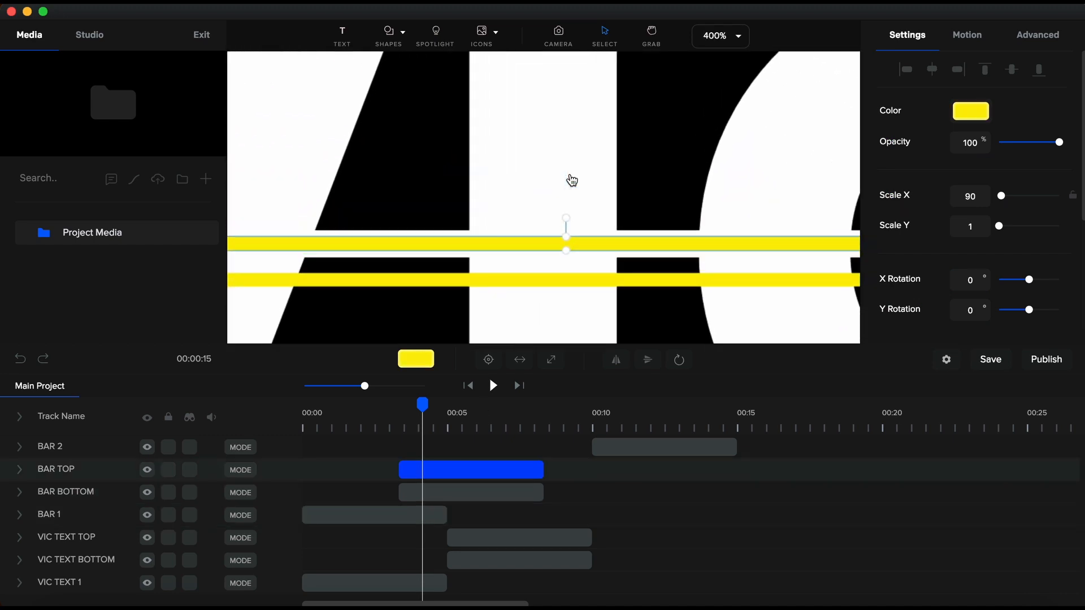
- Move BAR BOTTOM up directly beneath BAR TOP so that it covers the lower half of BAR 1
{"action": "left_click", "coordinate": [472, 490]}
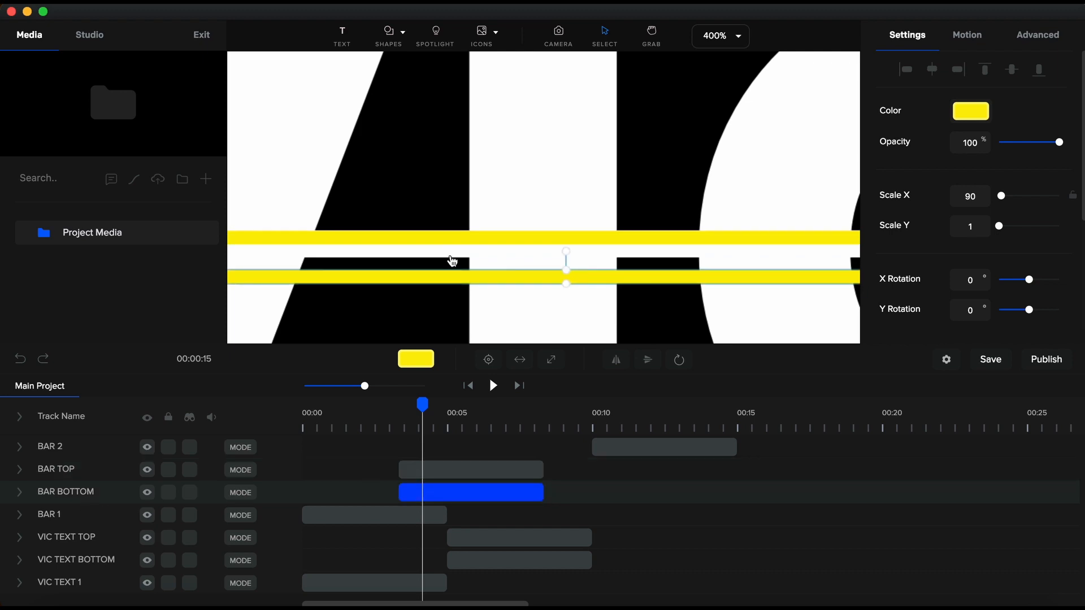
{"action": "key", "text": "Up"}
{"action": "key", "text": "Up"}
{"action": "key", "text": "Up"}
{"action": "key", "text": "Up"}
{"action": "key", "text": "Up"}
{"action": "key", "text": "Up"}
{"action": "key", "text": "Up"}
{"action": "key", "text": "Up"}
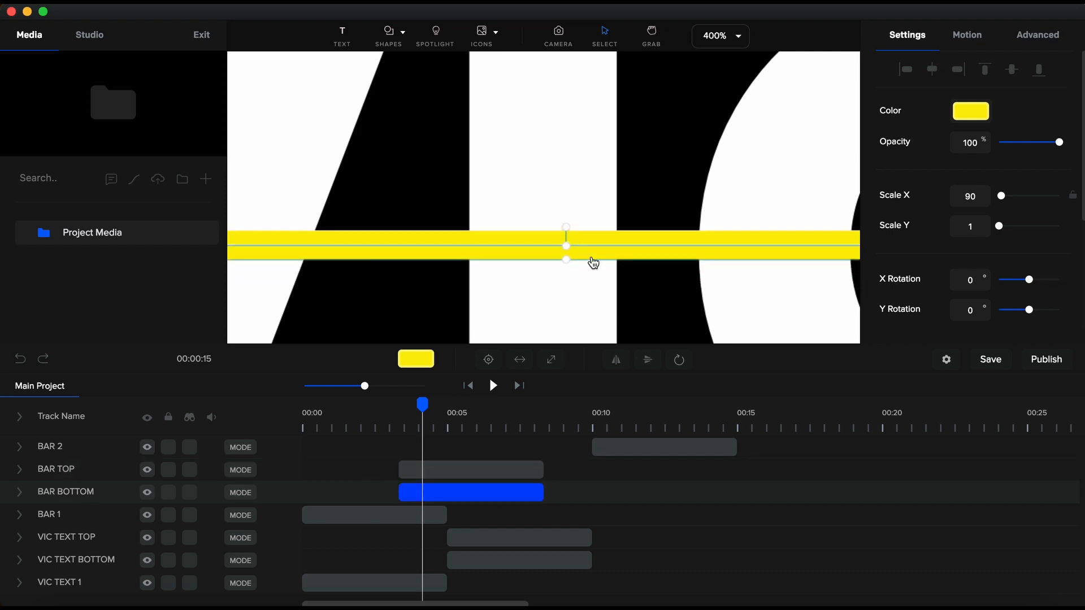
{"action": "scroll", "coordinate": [593, 263], "scroll_direction": "up", "scroll_amount": 5}
{"action": "left_click", "coordinate": [581, 247]}
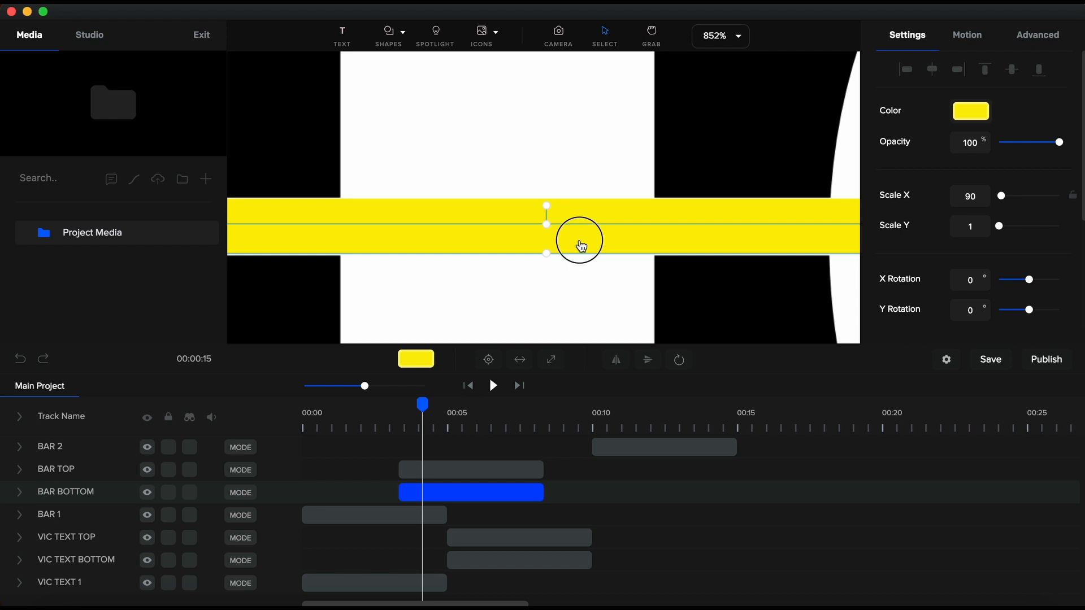
{"action": "left_click_drag", "start_coordinate": [579, 241], "coordinate": [578, 245]}
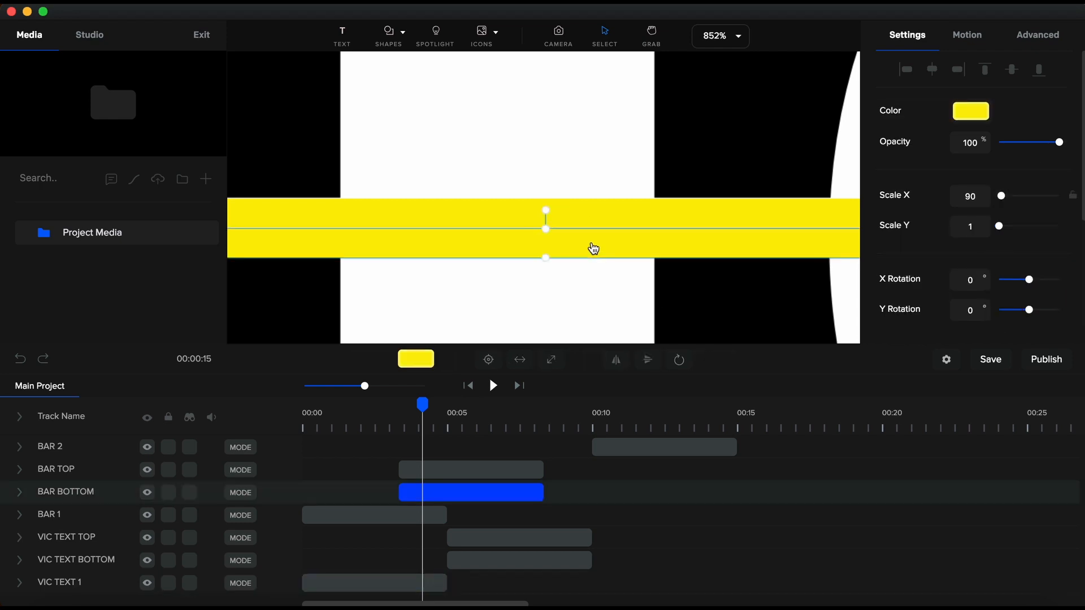
{"action": "left_click", "coordinate": [588, 242]}
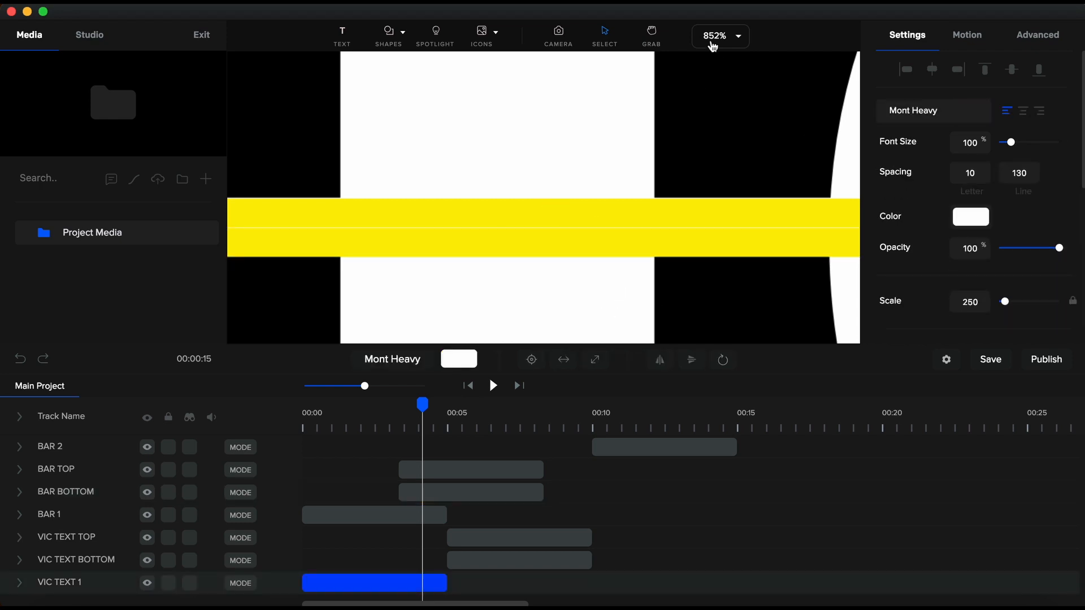
{"action": "left_click", "coordinate": [722, 38]}
{"action": "left_click", "coordinate": [722, 67]}
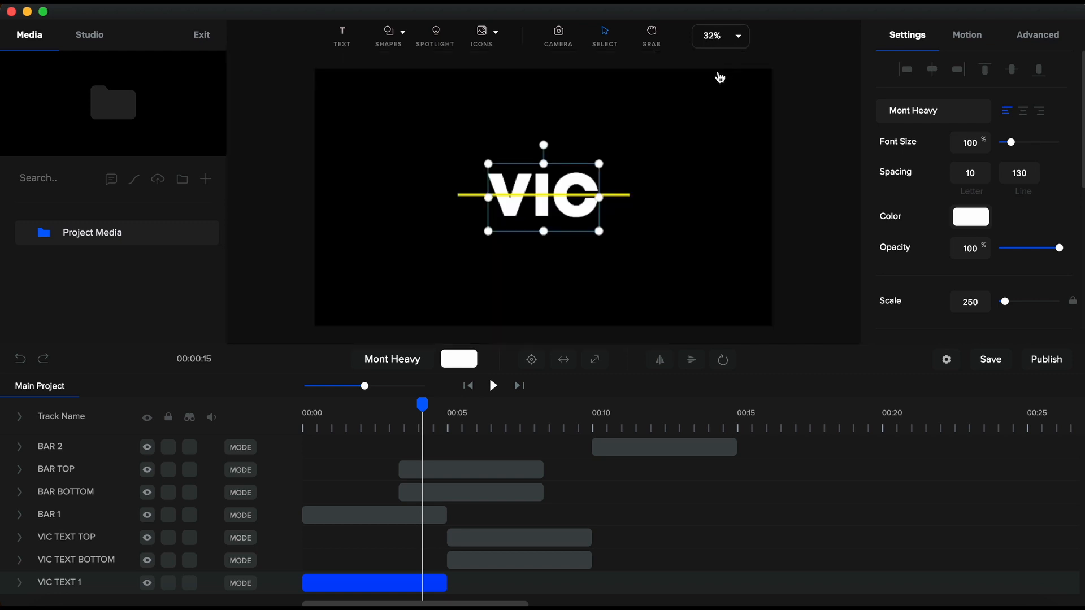
- Unlink BAR 2's scale and set Scale X to 90 and Scale Y to 3
{"action": "left_click", "coordinate": [645, 428]}
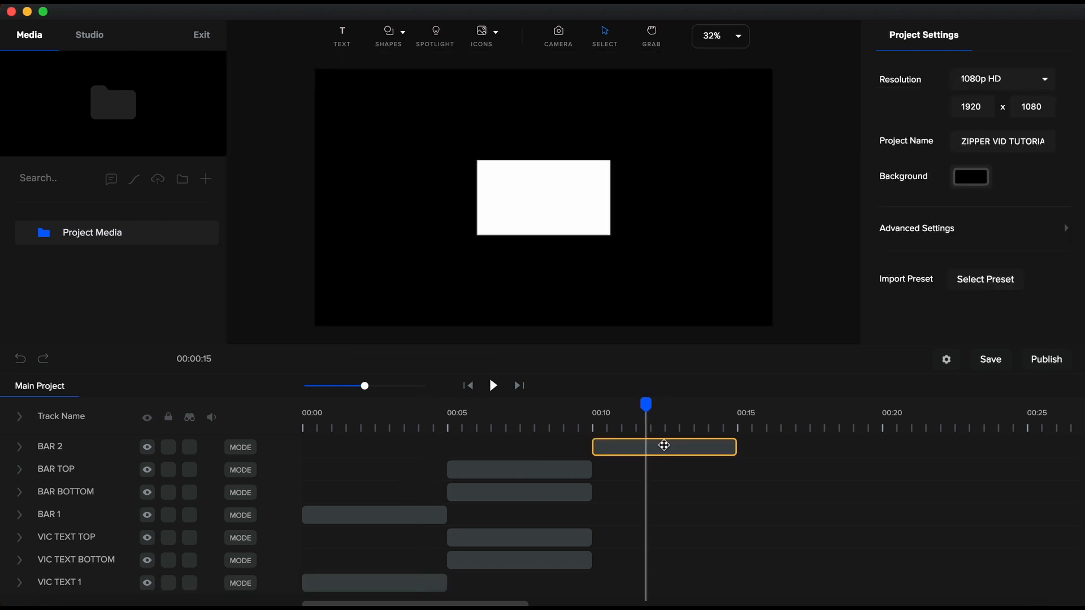
{"action": "left_click", "coordinate": [665, 445]}
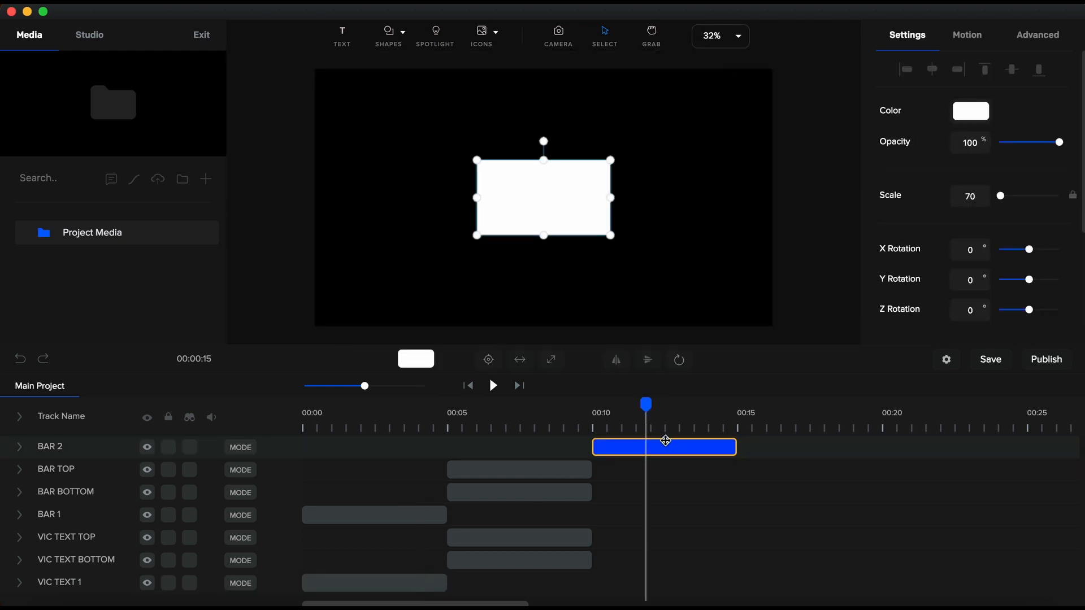
{"action": "left_click", "coordinate": [1073, 196]}
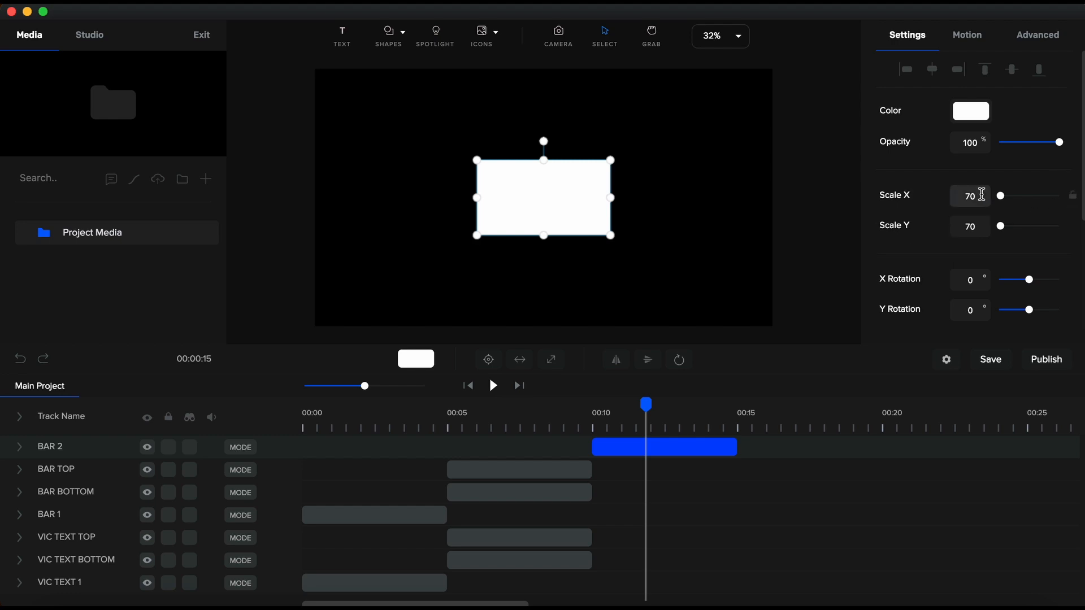
{"action": "type", "text": "90"}
{"action": "left_click", "coordinate": [982, 228]}
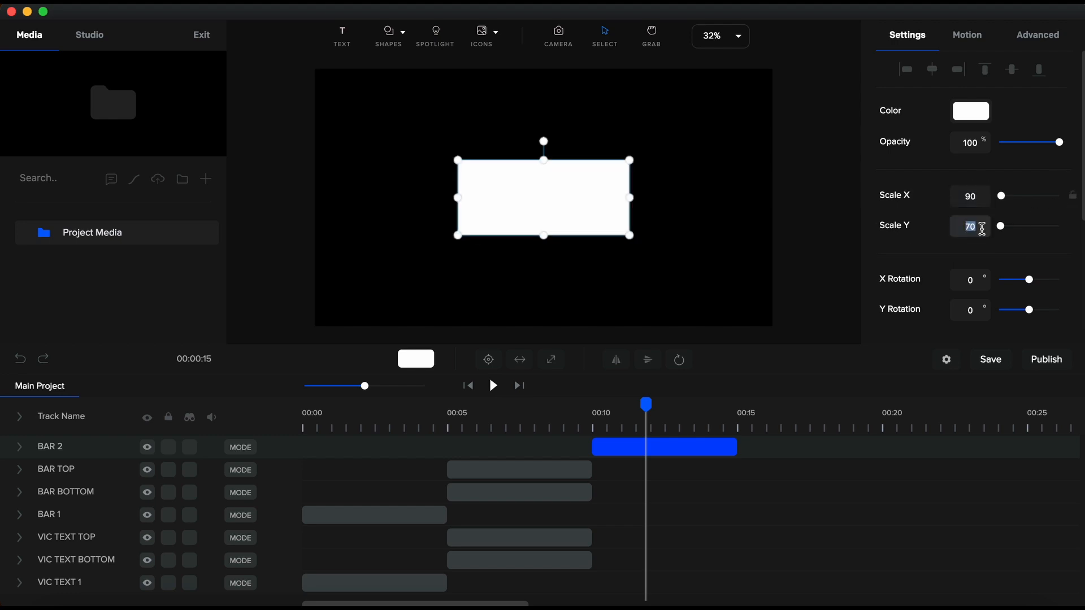
{"action": "type", "text": "3"}
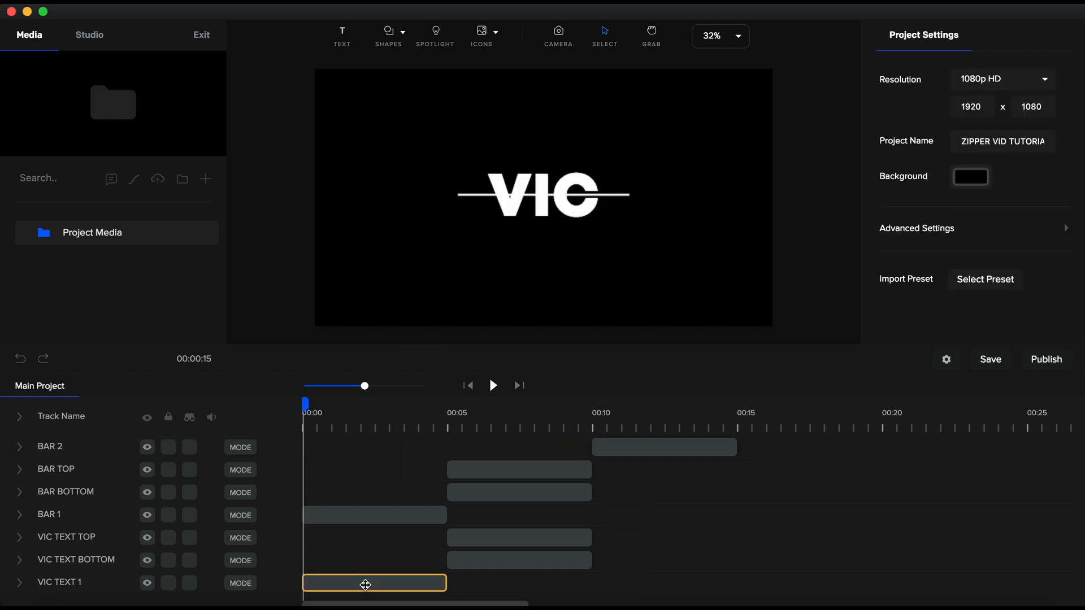
- Duplicate the VIC TEXT 1 layer and lock every track except one of the two VIC TEXT 1 layers
{"action": "left_click", "coordinate": [365, 586]}
{"action": "key", "text": "super+d"}
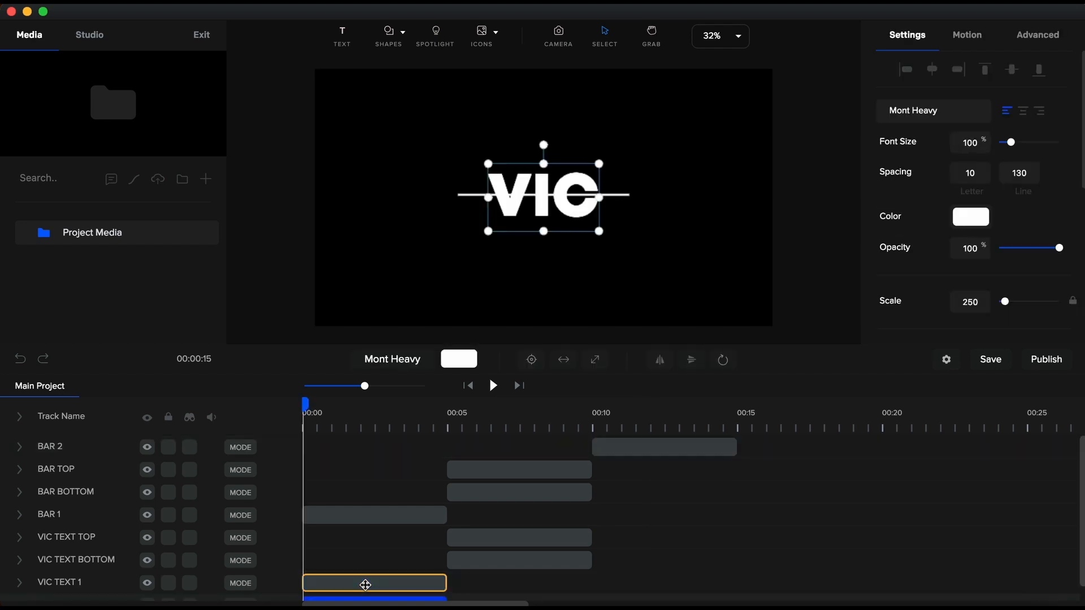
{"action": "left_click", "coordinate": [365, 582]}
{"action": "scroll", "coordinate": [364, 581], "scroll_direction": "down", "scroll_amount": 1}
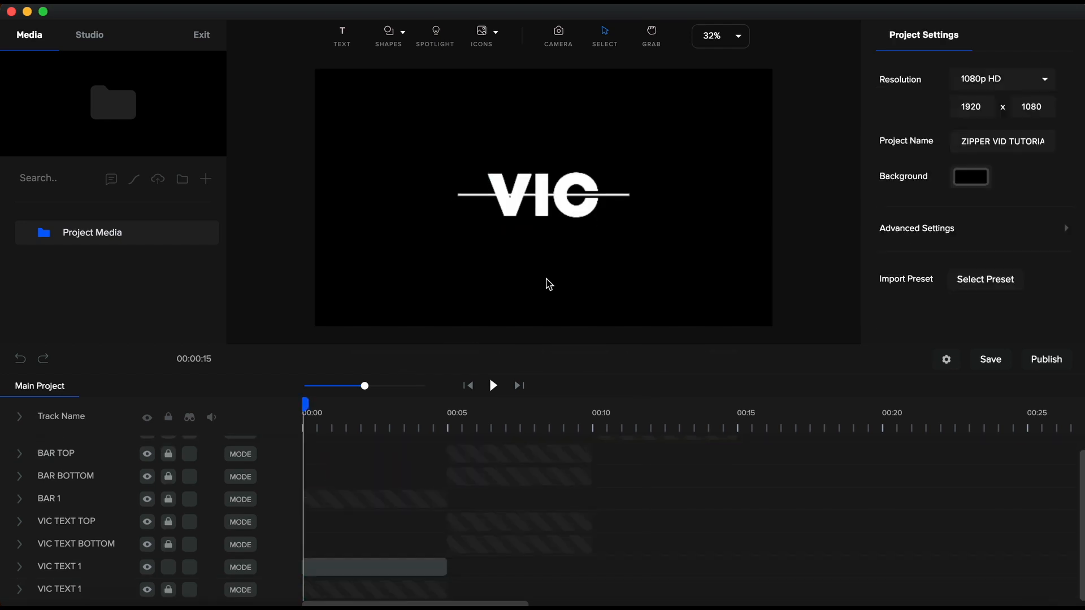
- Change the unlocked text layer to read VIDEO and color it with the favorite red #F94014
{"action": "double_click", "coordinate": [558, 194]}
{"action": "key", "text": "super+a"}
{"action": "type", "text": "VIDEO"}
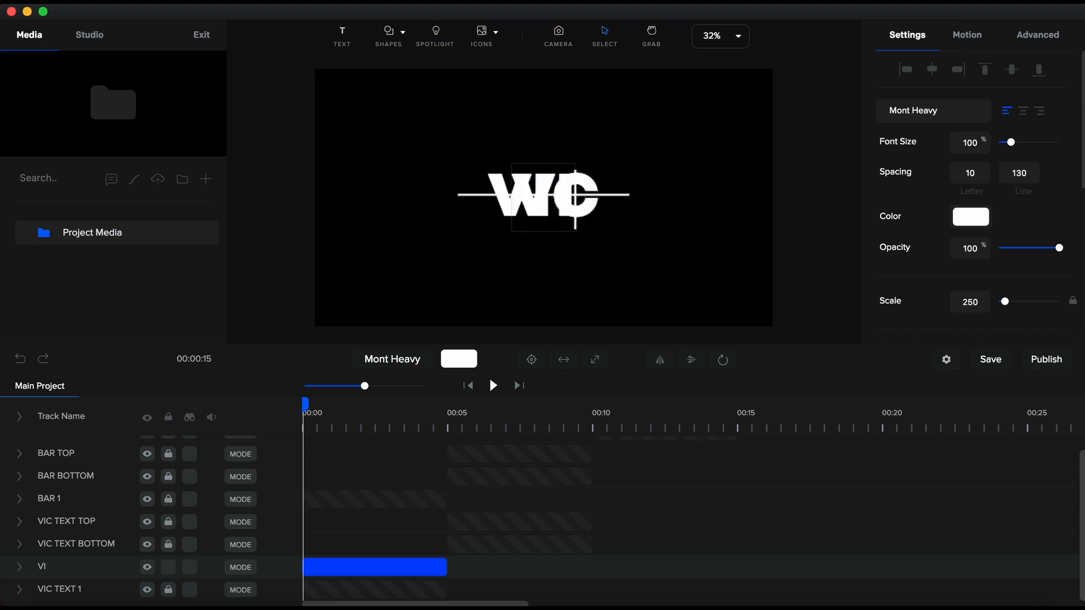
{"action": "left_click", "coordinate": [973, 218]}
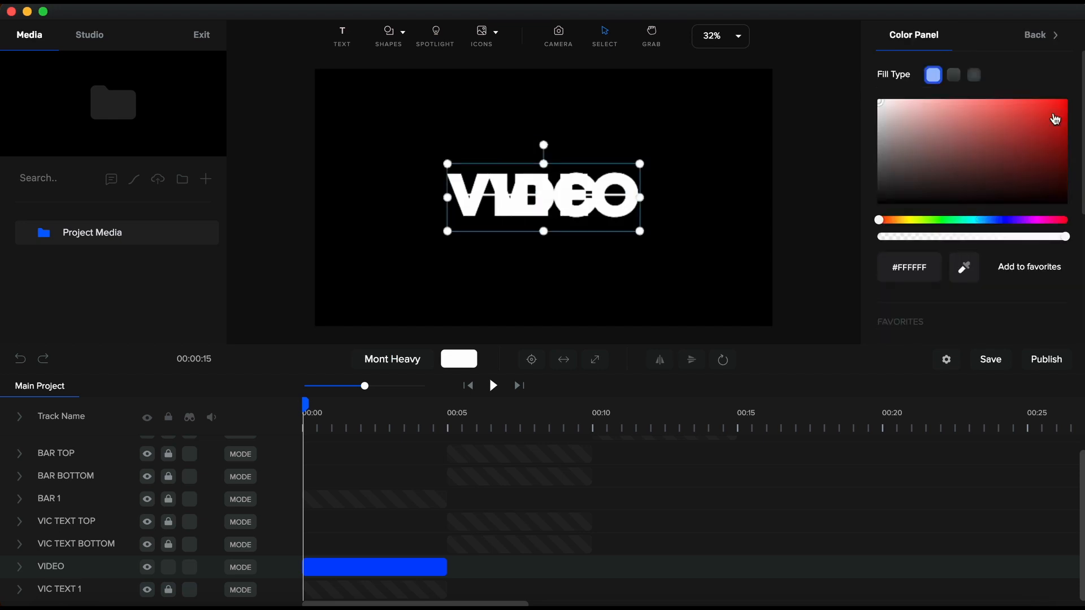
{"action": "scroll", "coordinate": [925, 204], "scroll_direction": "down", "scroll_amount": 5}
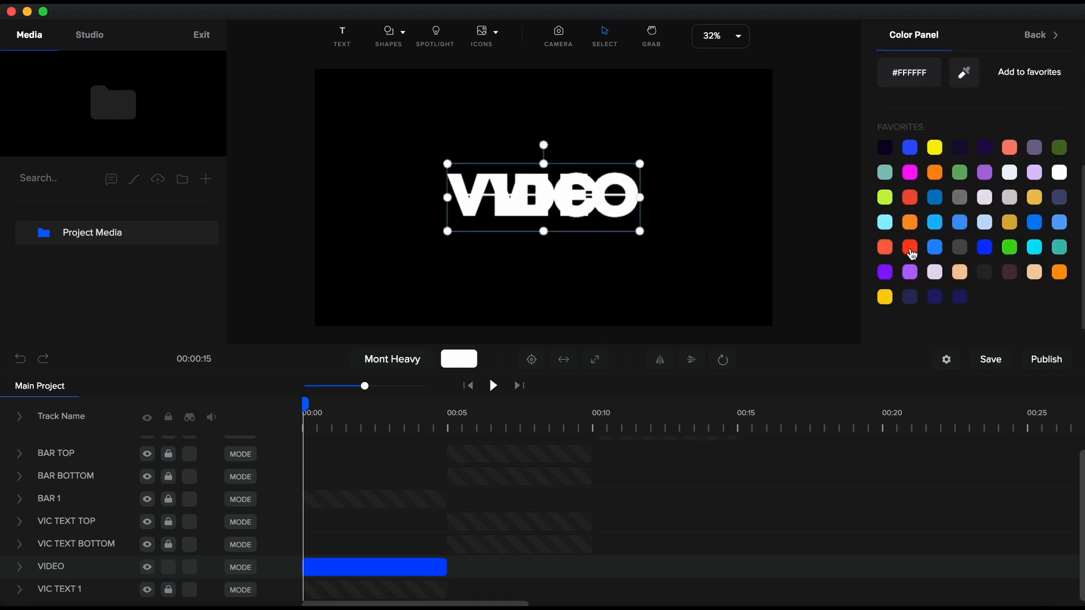
{"action": "left_click", "coordinate": [910, 249]}
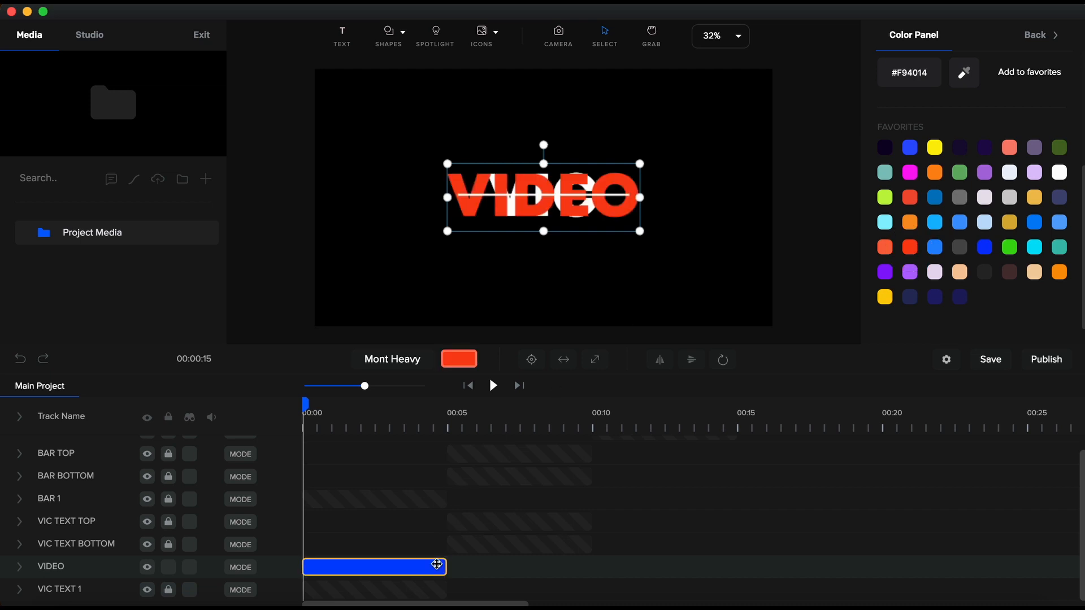
- Move the VIDEO clip to start at 5 seconds and unlock all tracks
{"action": "left_click_drag", "start_coordinate": [337, 567], "coordinate": [481, 567]}
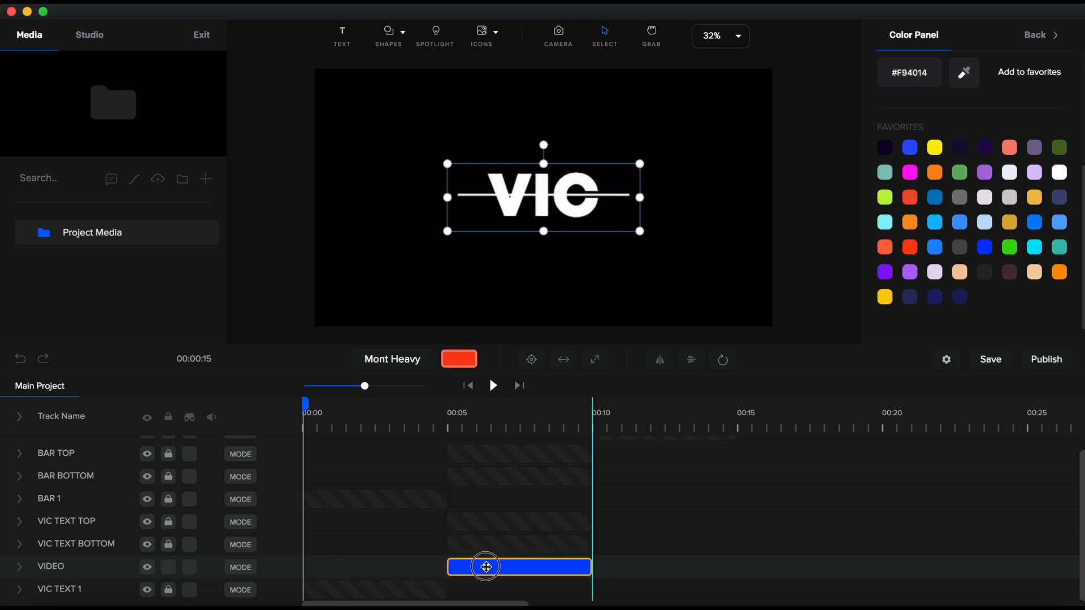
{"action": "left_click", "coordinate": [169, 418]}
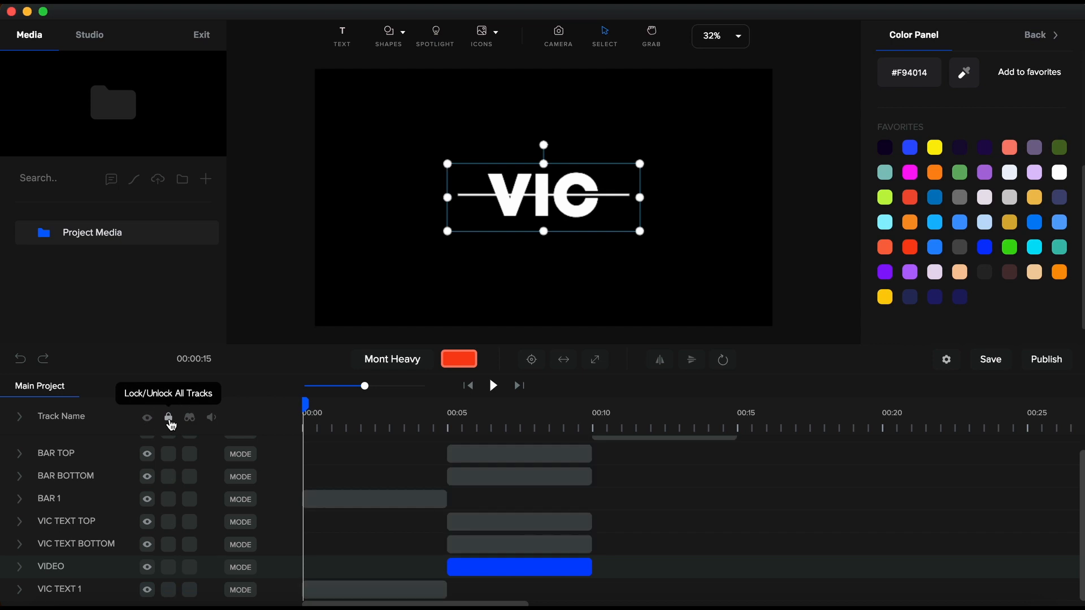
- Expand the BAR 1 track and add an animation with the Position and Scale properties enabled
{"action": "left_click", "coordinate": [339, 496]}
{"action": "left_click", "coordinate": [19, 498]}
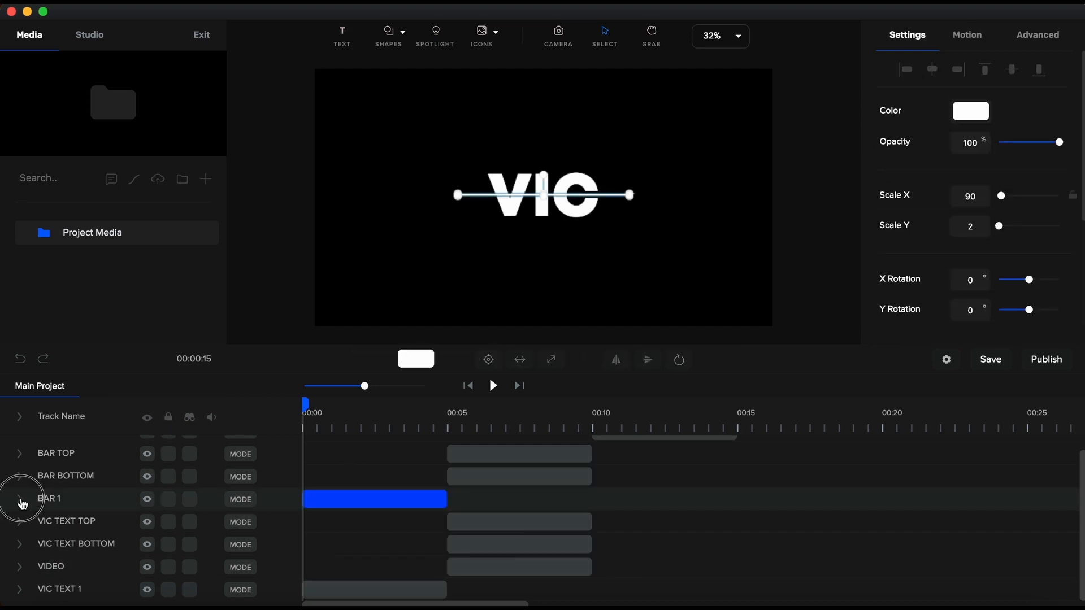
{"action": "left_click", "coordinate": [318, 499]}
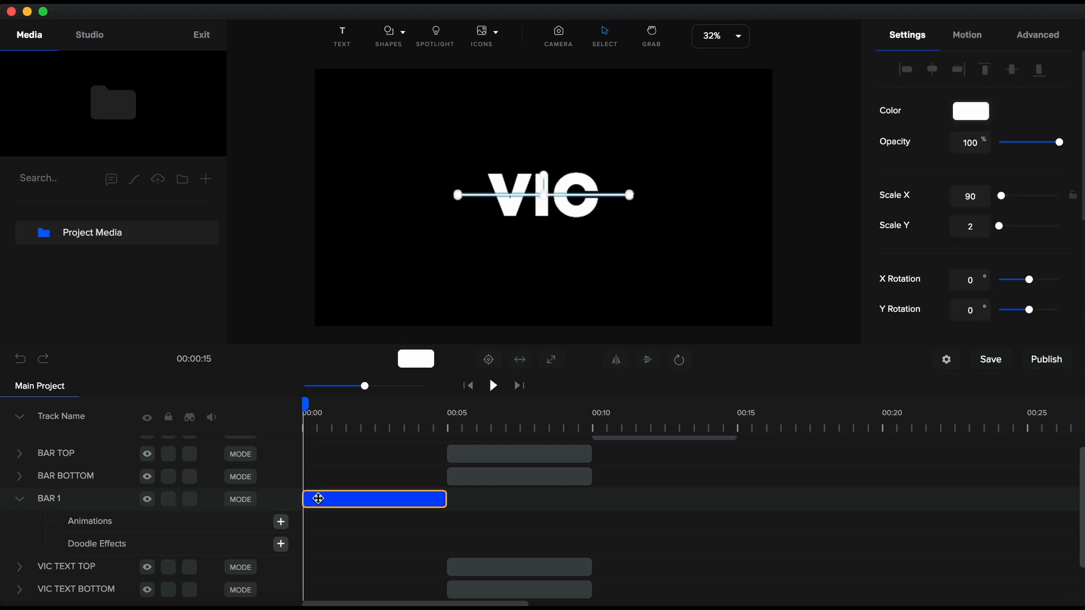
{"action": "left_click", "coordinate": [281, 523]}
{"action": "left_click", "coordinate": [443, 283]}
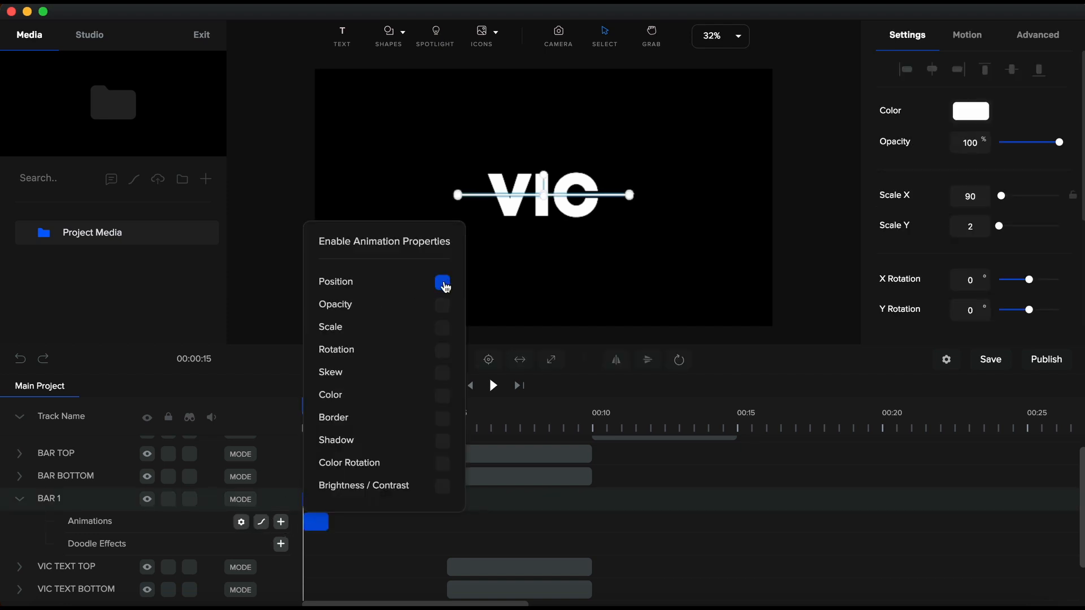
{"action": "left_click", "coordinate": [443, 327]}
- Set the BAR 1 animation's easing to Expo with Both, and shift its block slightly after the clip's start
{"action": "left_click", "coordinate": [261, 522]}
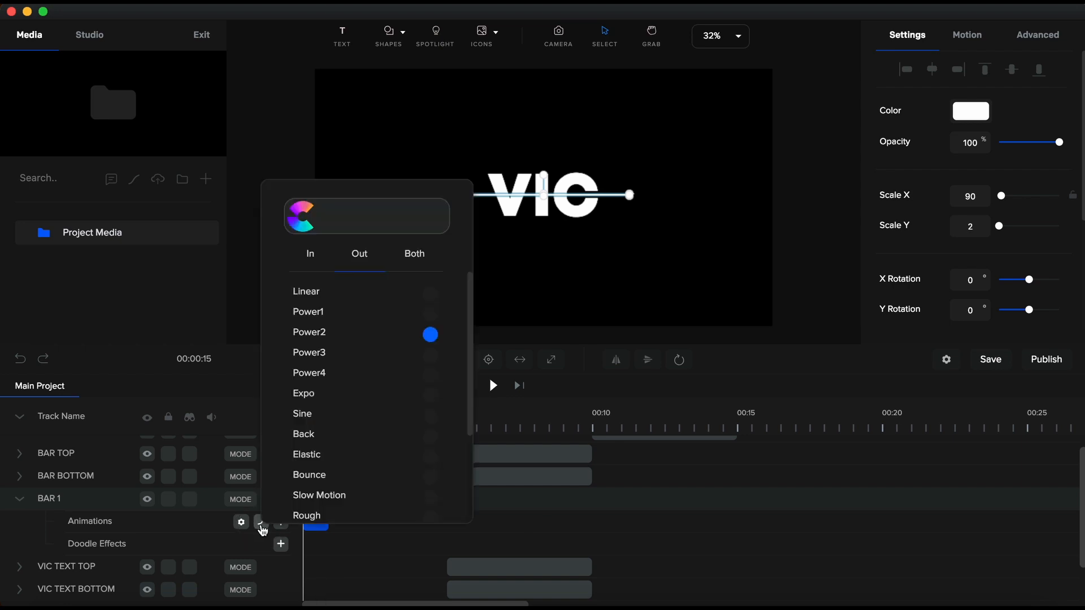
{"action": "left_click", "coordinate": [423, 259]}
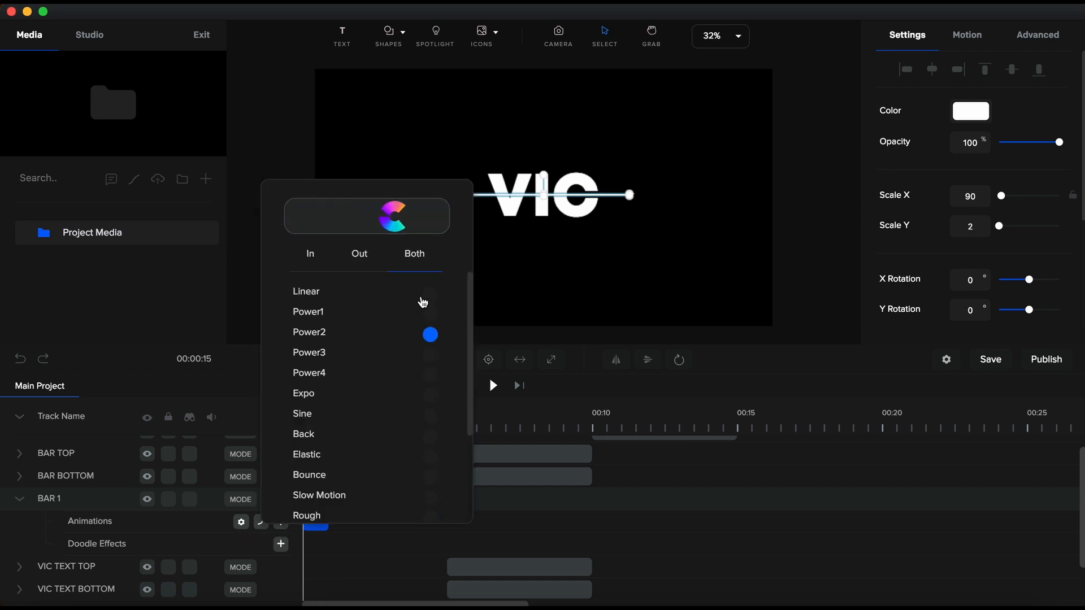
{"action": "left_click", "coordinate": [432, 400]}
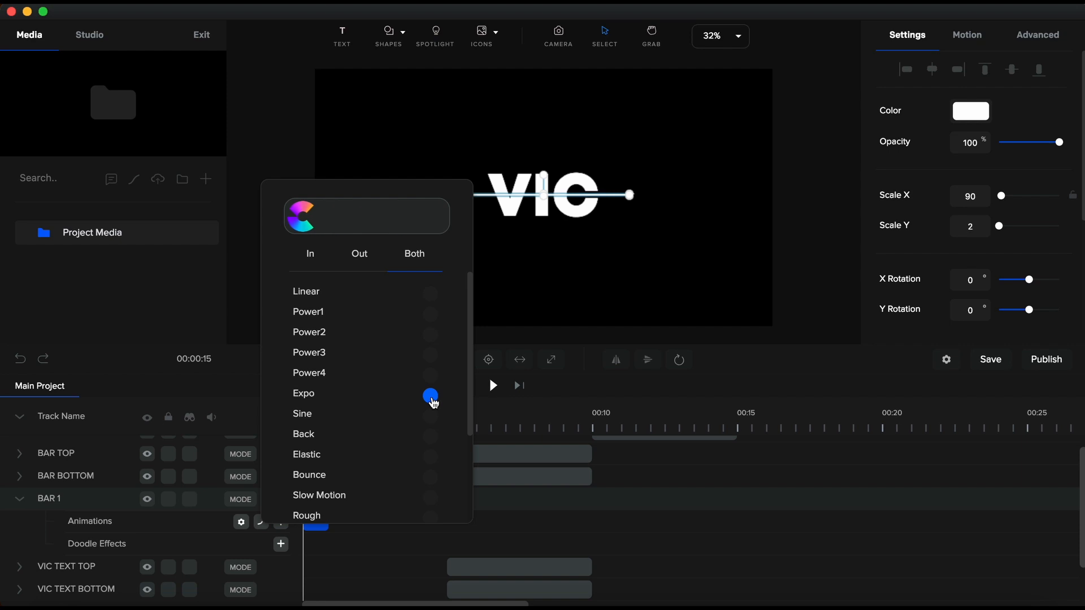
{"action": "left_click", "coordinate": [262, 530]}
{"action": "left_click", "coordinate": [323, 531]}
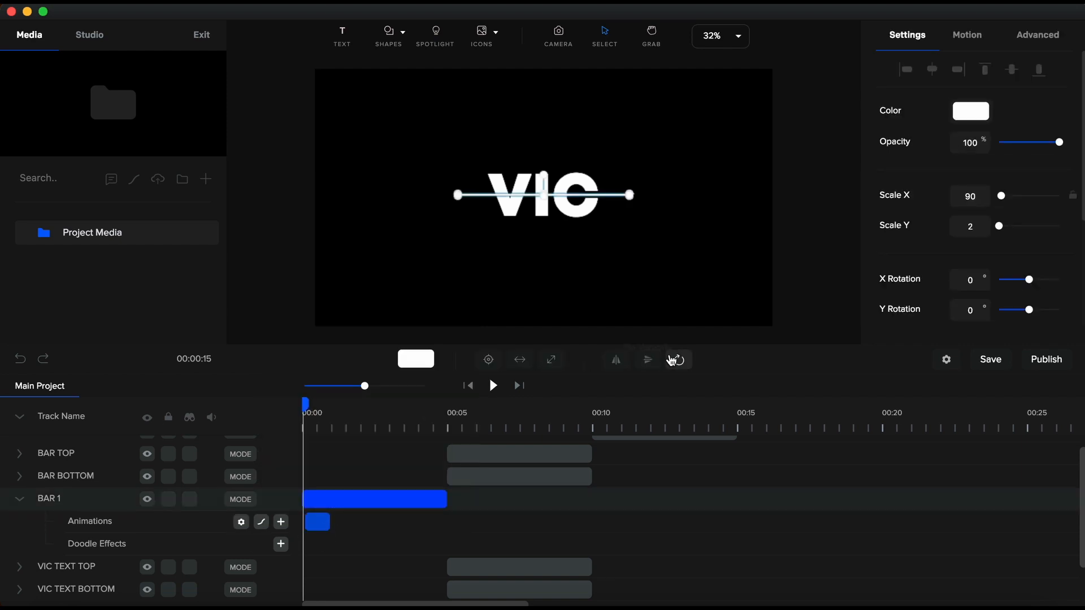
- Set BAR 1's anchor point to its left-middle edge and its starting Scale X to 0
{"action": "left_click", "coordinate": [684, 364]}
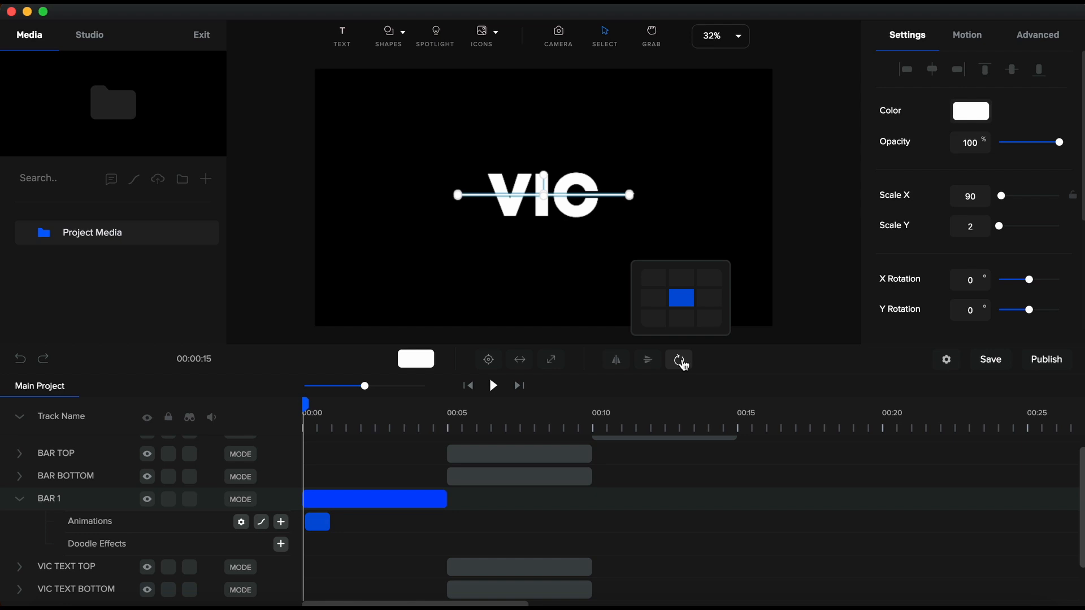
{"action": "left_click", "coordinate": [657, 304]}
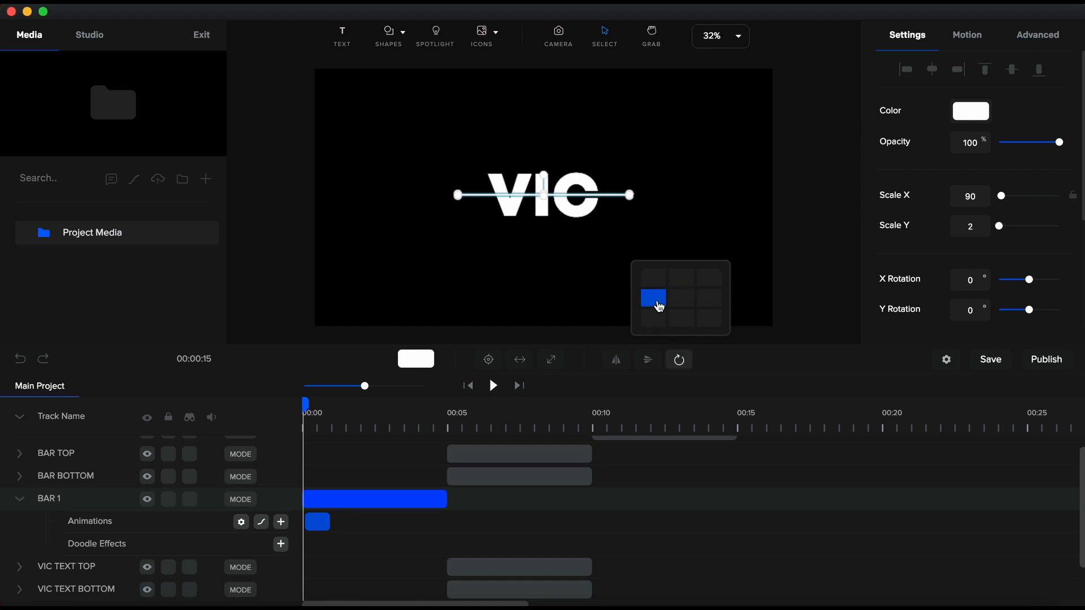
{"action": "left_click", "coordinate": [982, 197]}
{"action": "type", "text": "0"}
{"action": "key", "text": "Return"}
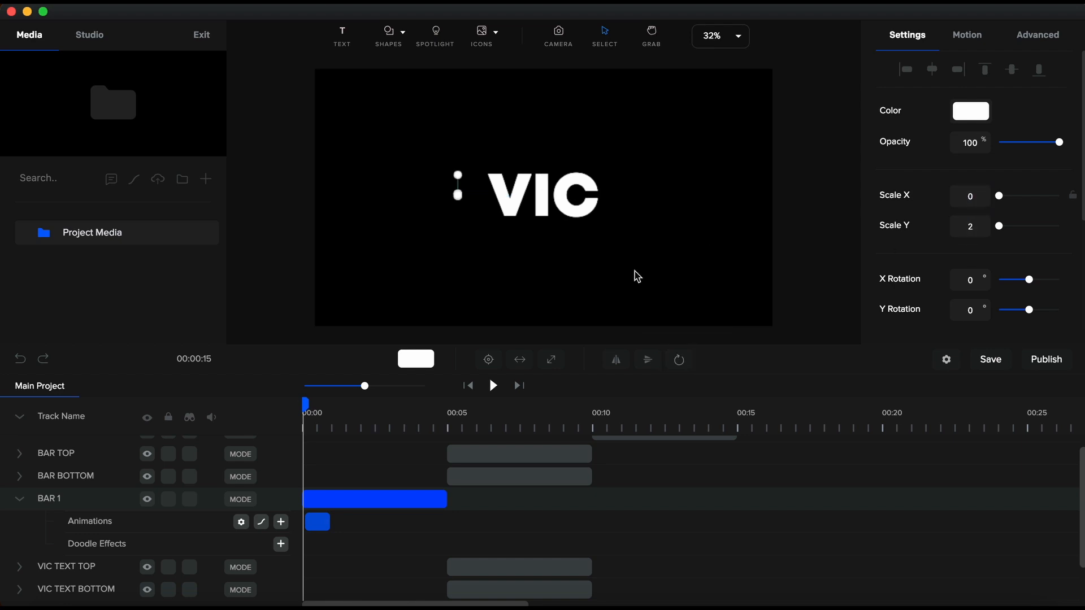
- Play the timeline from the start to preview BAR 1's horizontal growth, and stop after its animation ends
{"action": "scroll", "coordinate": [458, 199], "scroll_direction": "up", "scroll_amount": 5}
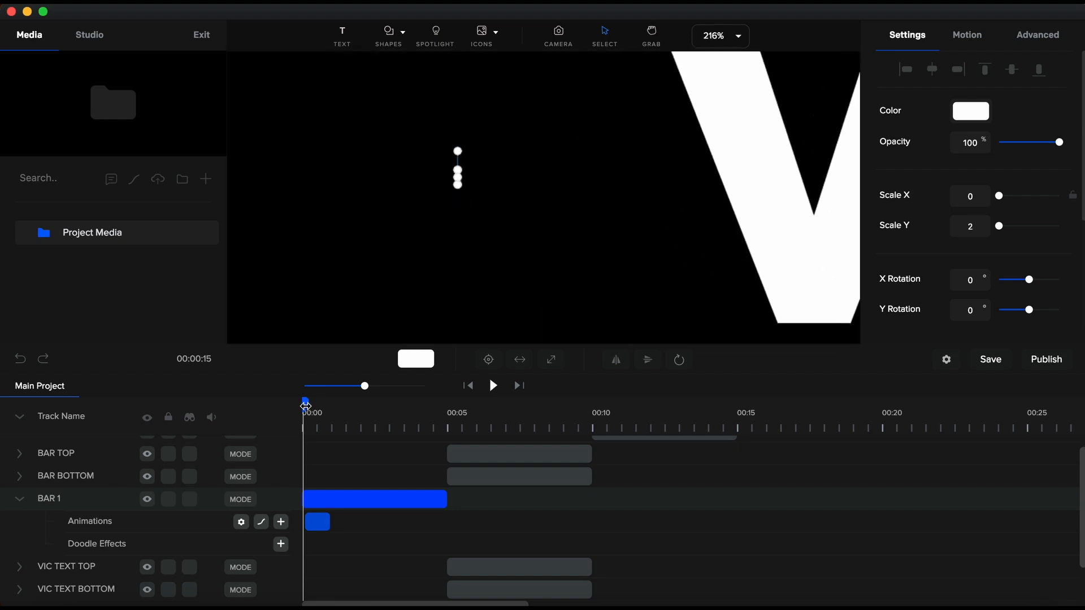
{"action": "mouse_move", "coordinate": [305, 406]}
{"action": "left_mouse_down"}
{"action": "mouse_move", "coordinate": [320, 405]}
{"action": "mouse_move", "coordinate": [303, 407]}
{"action": "left_mouse_up"}
{"action": "left_click", "coordinate": [731, 42]}
{"action": "left_click", "coordinate": [725, 64]}
{"action": "left_click", "coordinate": [811, 223]}
{"action": "key", "text": "space"}
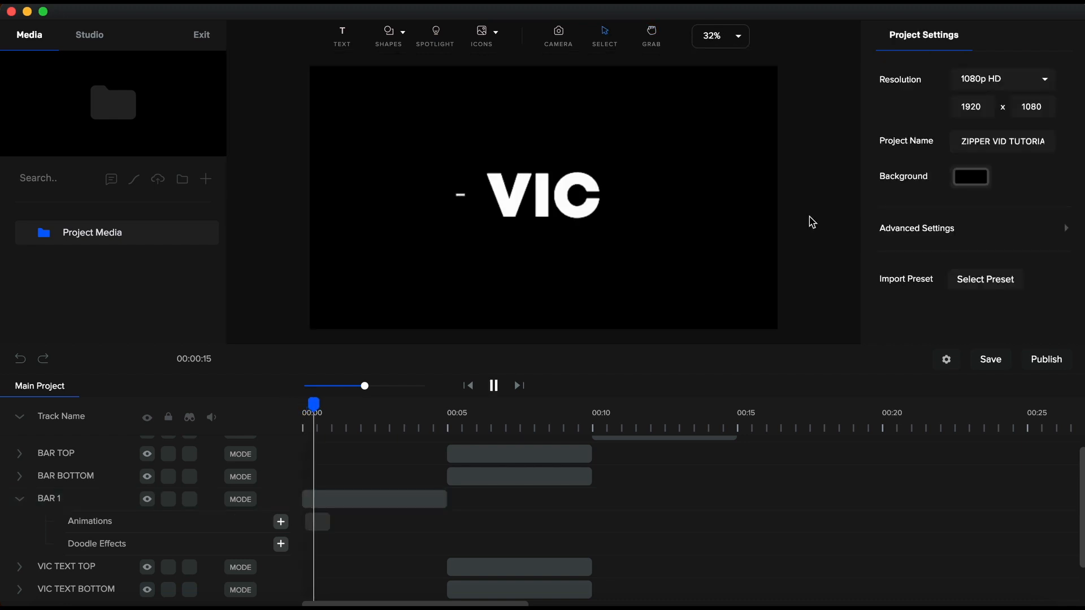
{"action": "key", "text": "space"}
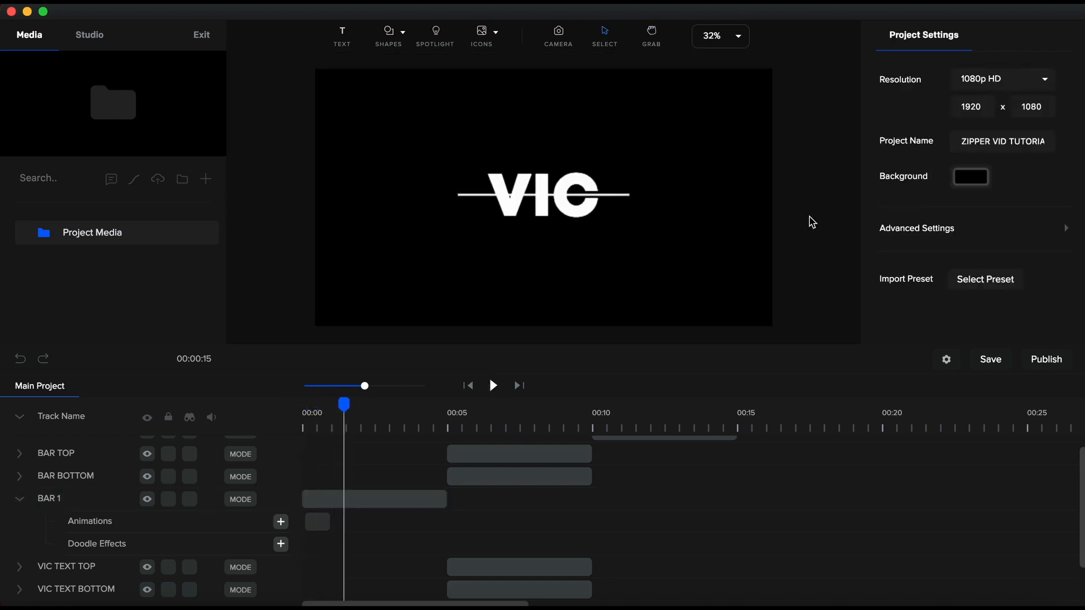
- Move BAR 1's animation block to the clip's start and trim the BAR 1 clip to end with that animation
{"action": "left_click", "coordinate": [316, 522]}
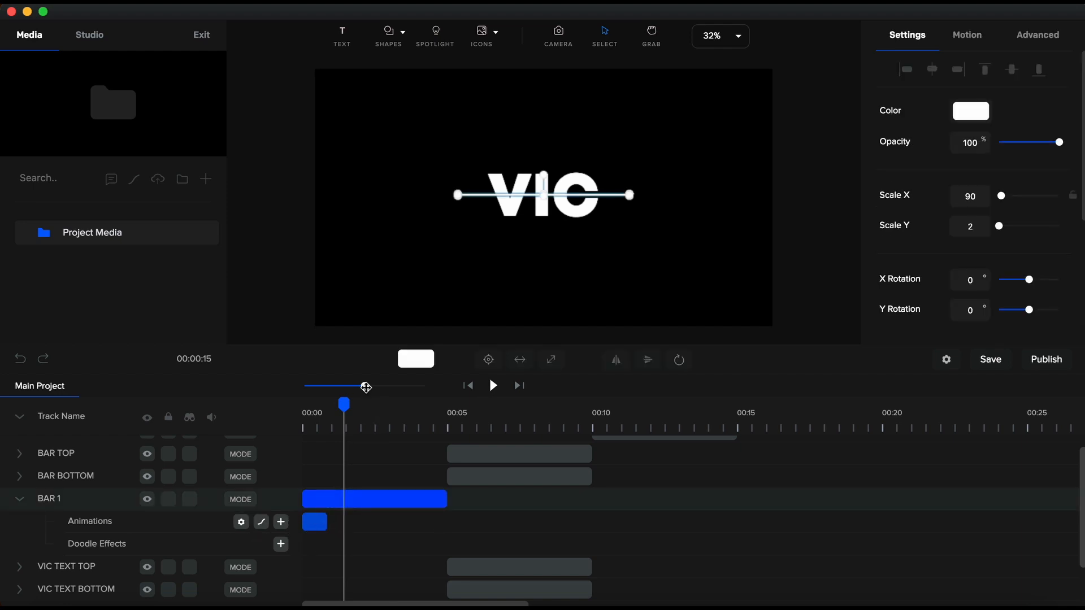
{"action": "left_click_drag", "start_coordinate": [365, 386], "coordinate": [366, 386]}
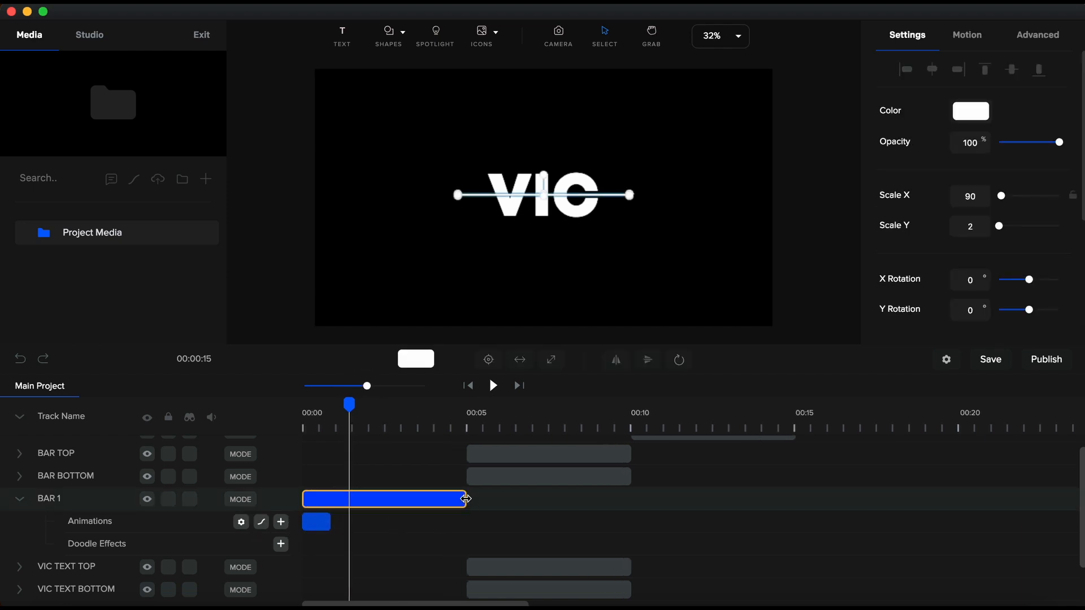
{"action": "left_click_drag", "start_coordinate": [466, 499], "coordinate": [334, 497]}
{"action": "left_click_drag", "start_coordinate": [367, 386], "coordinate": [425, 386]}
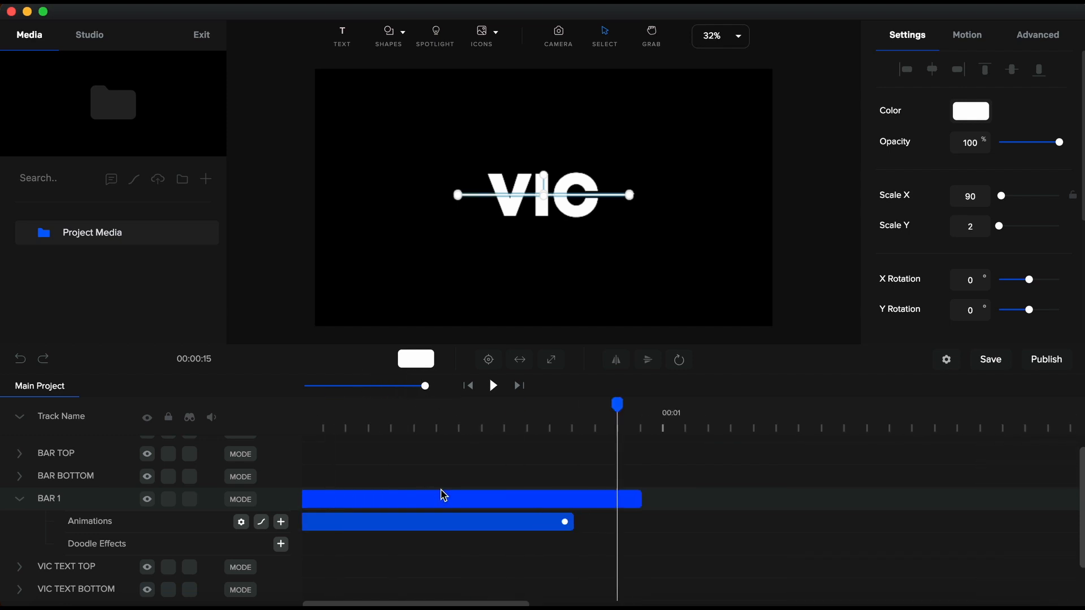
{"action": "left_click_drag", "start_coordinate": [606, 497], "coordinate": [584, 500]}
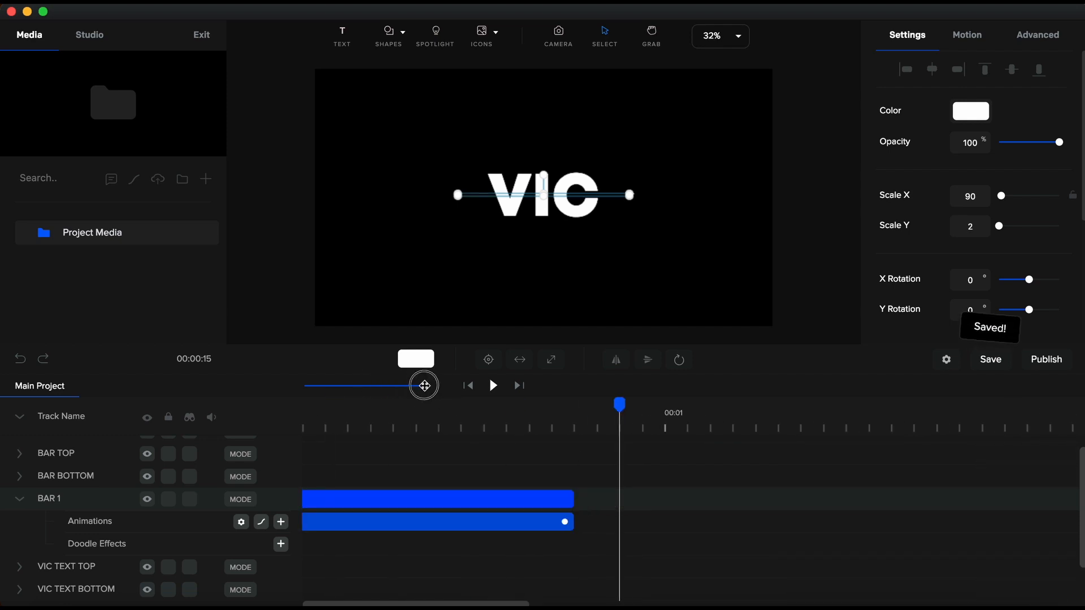
{"action": "left_click_drag", "start_coordinate": [424, 386], "coordinate": [375, 386]}
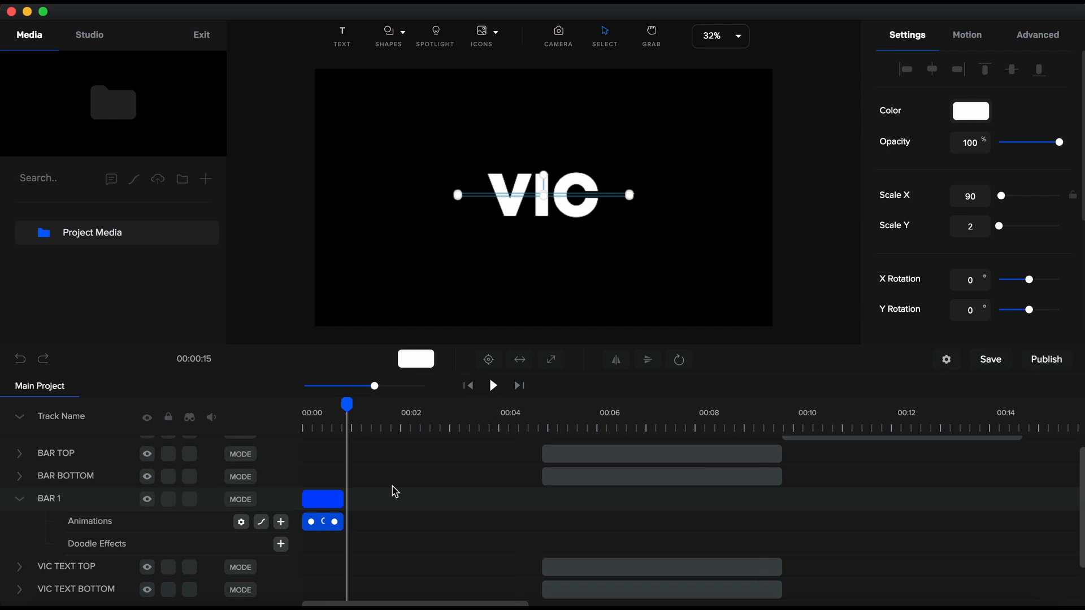
- Move the BAR TOP and BAR BOTTOM clips together so they start where the BAR 1 clip ends
{"action": "left_click", "coordinate": [590, 478]}
{"action": "left_click", "coordinate": [591, 453], "text": "shift"}
{"action": "left_click_drag", "start_coordinate": [592, 453], "coordinate": [403, 469]}
- Trim the VIC TEXT 1 clip to BAR 1's end, and move VIC TEXT TOP and VIC TEXT BOTTOM to start there
{"action": "scroll", "coordinate": [417, 540], "scroll_direction": "down", "scroll_amount": 2}
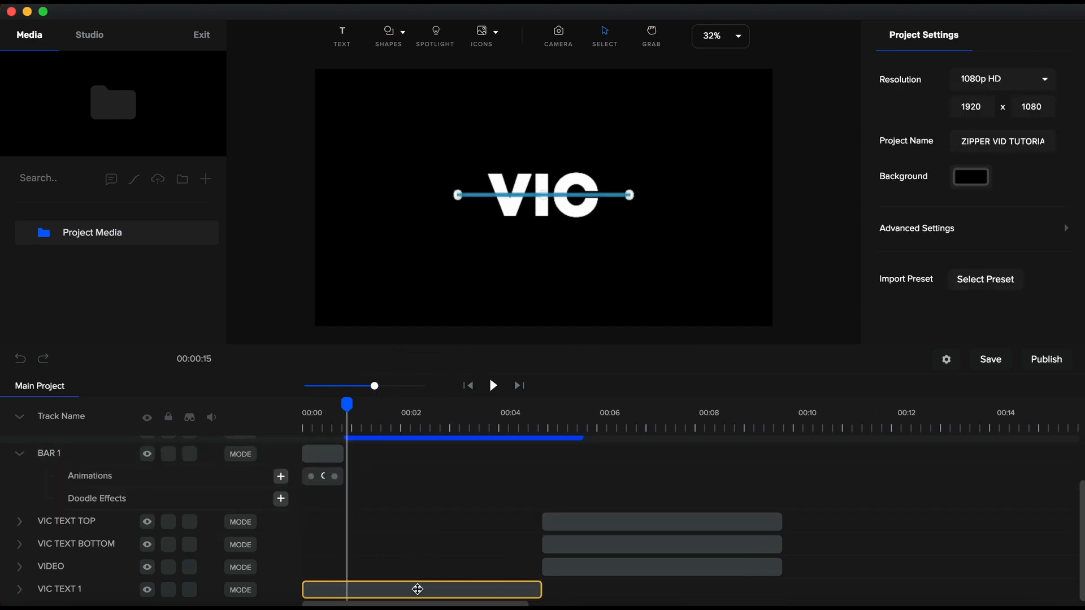
{"action": "left_click_drag", "start_coordinate": [540, 588], "coordinate": [344, 590]}
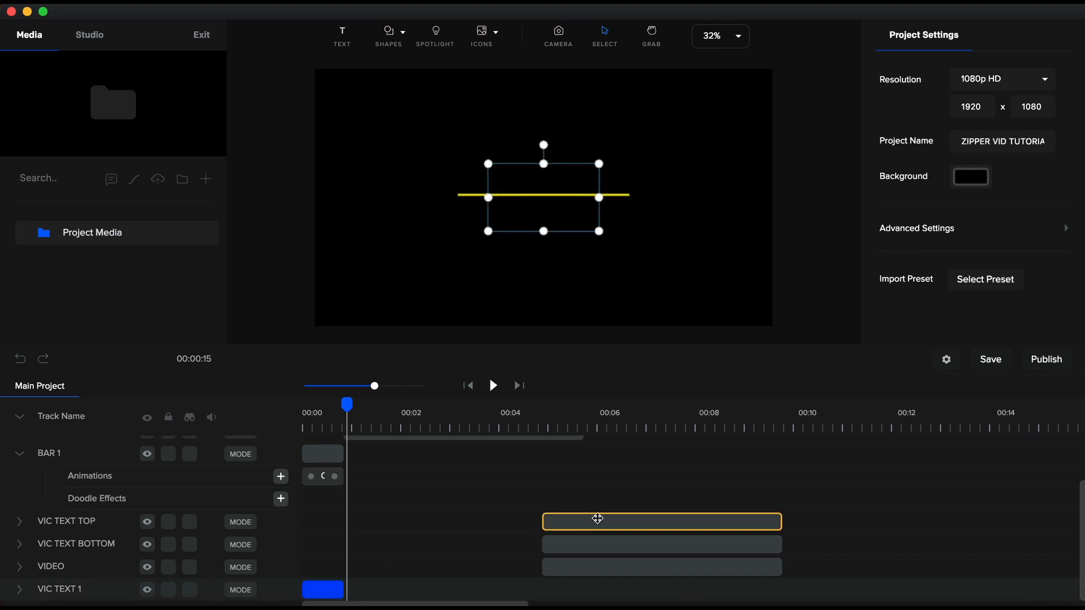
{"action": "left_click_drag", "start_coordinate": [618, 521], "coordinate": [424, 520]}
{"action": "left_click", "coordinate": [578, 546]}
{"action": "left_click_drag", "start_coordinate": [578, 547], "coordinate": [379, 540]}
{"action": "left_click", "coordinate": [416, 522]}
- Collapse all tracks, expand only BAR TOP, and set the bar's anchor point to its right end
{"action": "scroll", "coordinate": [443, 503], "scroll_direction": "up", "scroll_amount": 2}
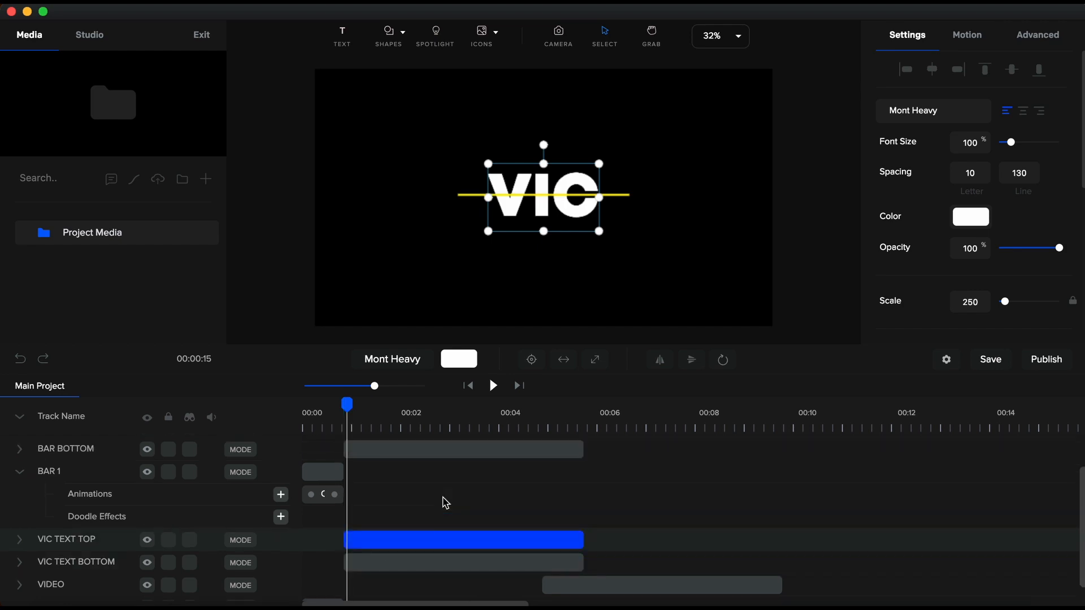
{"action": "left_click", "coordinate": [421, 490]}
{"action": "left_click", "coordinate": [20, 418]}
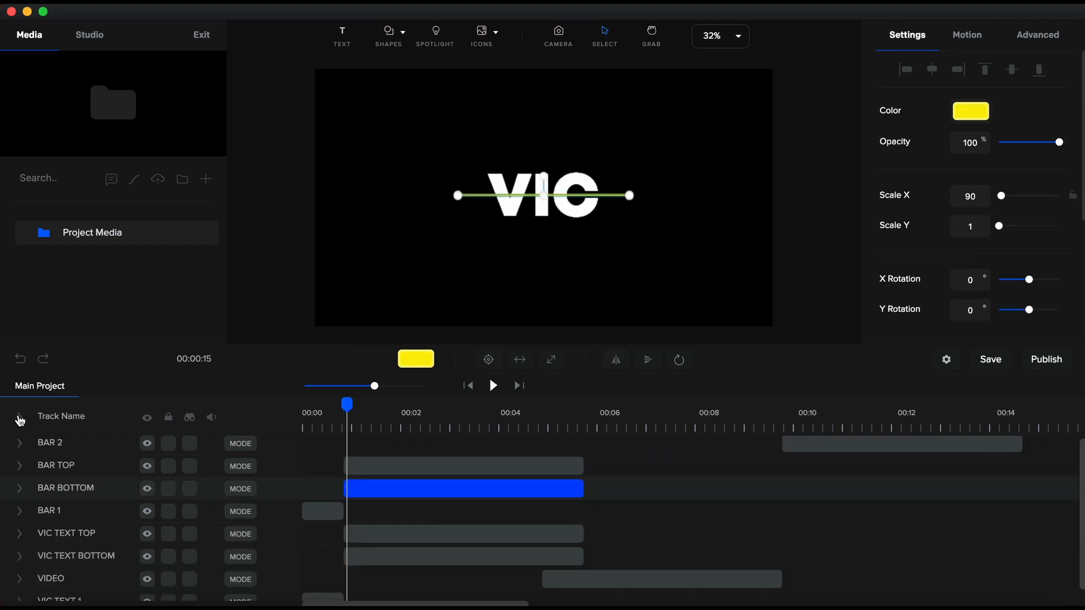
{"action": "left_click", "coordinate": [20, 469]}
{"action": "left_click", "coordinate": [679, 360]}
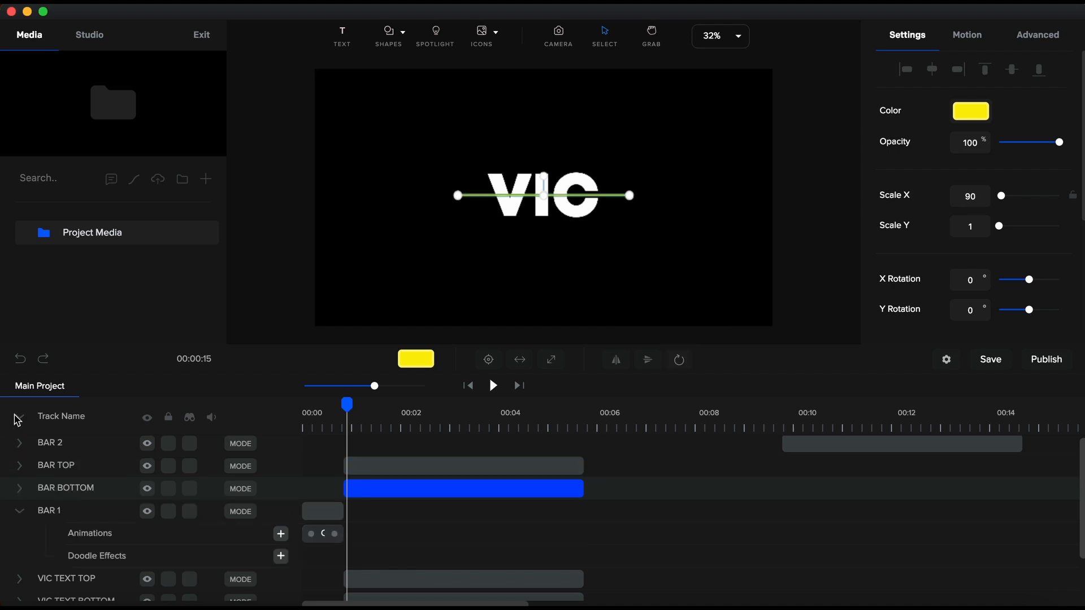
{"action": "left_click", "coordinate": [20, 419]}
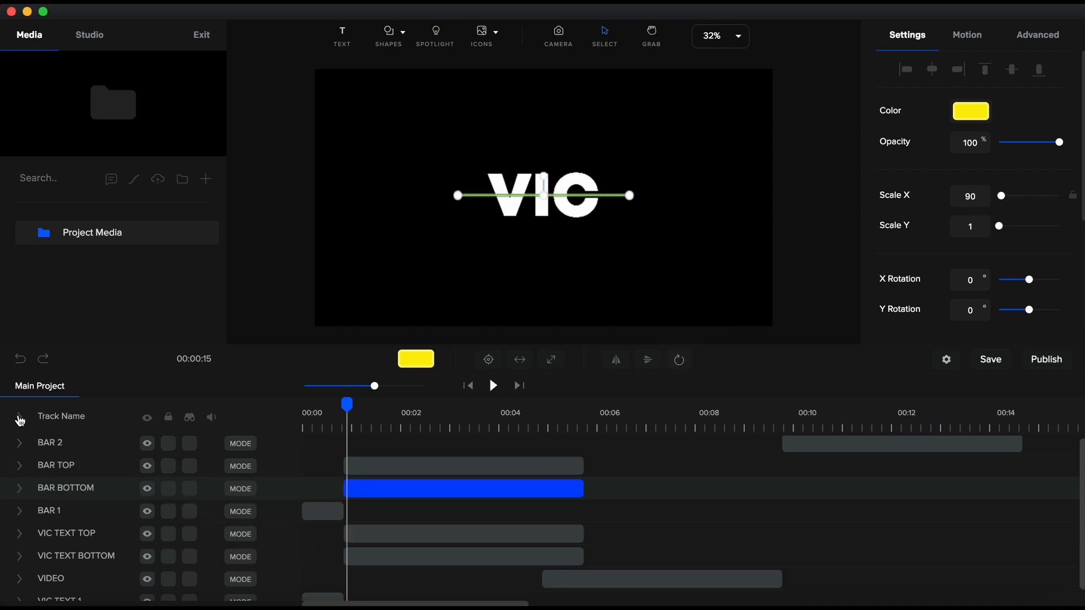
{"action": "left_click", "coordinate": [21, 467]}
- Add a BAR TOP animation with the Scale and Rotation properties enabled, and set its easing to Expo
{"action": "left_click", "coordinate": [281, 488]}
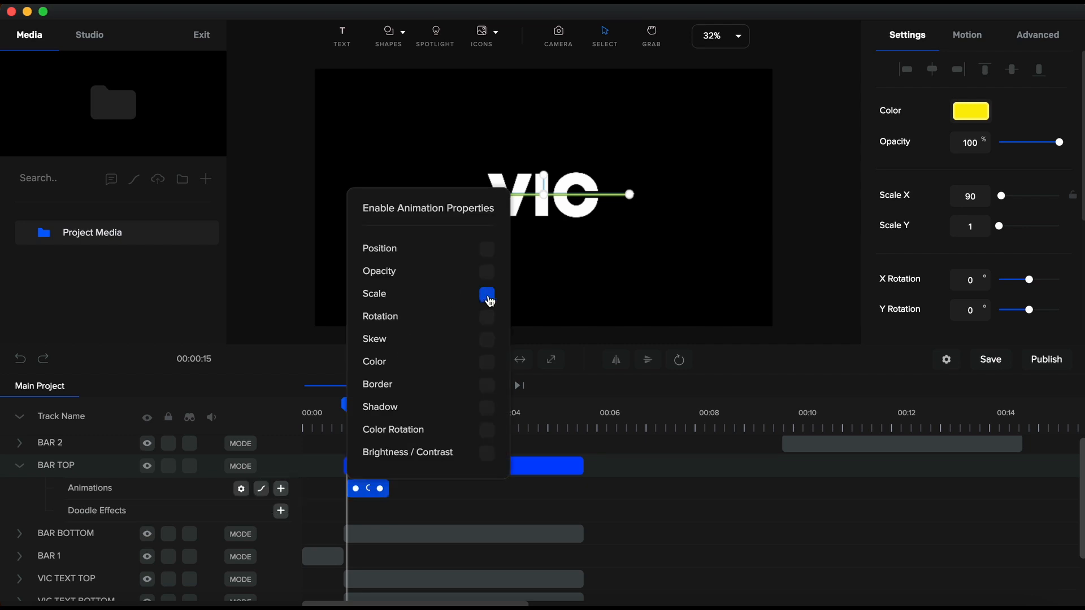
{"action": "left_click", "coordinate": [487, 319]}
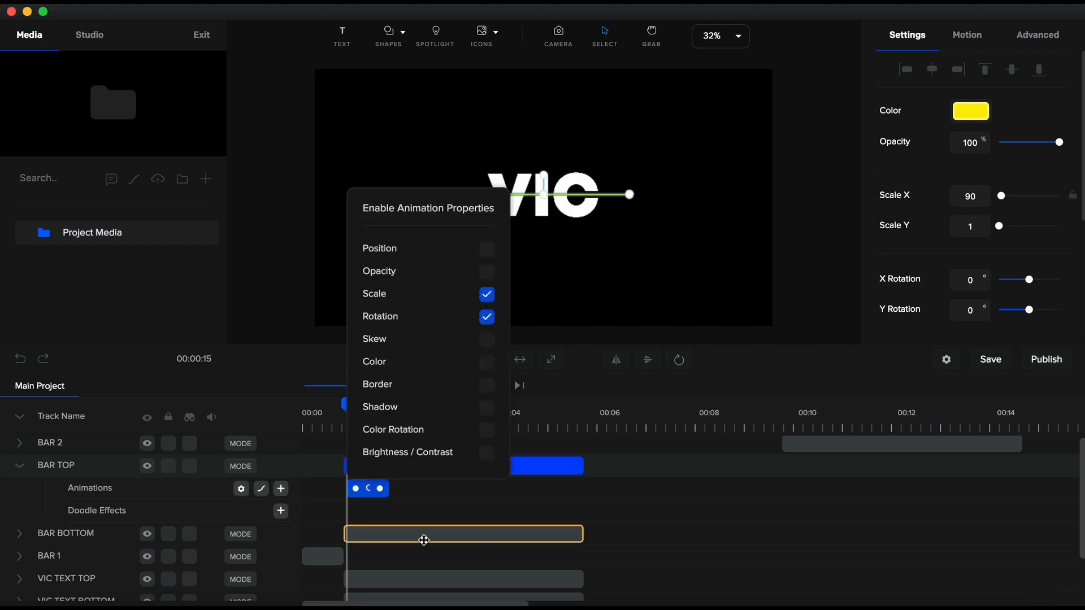
{"action": "left_click", "coordinate": [262, 489]}
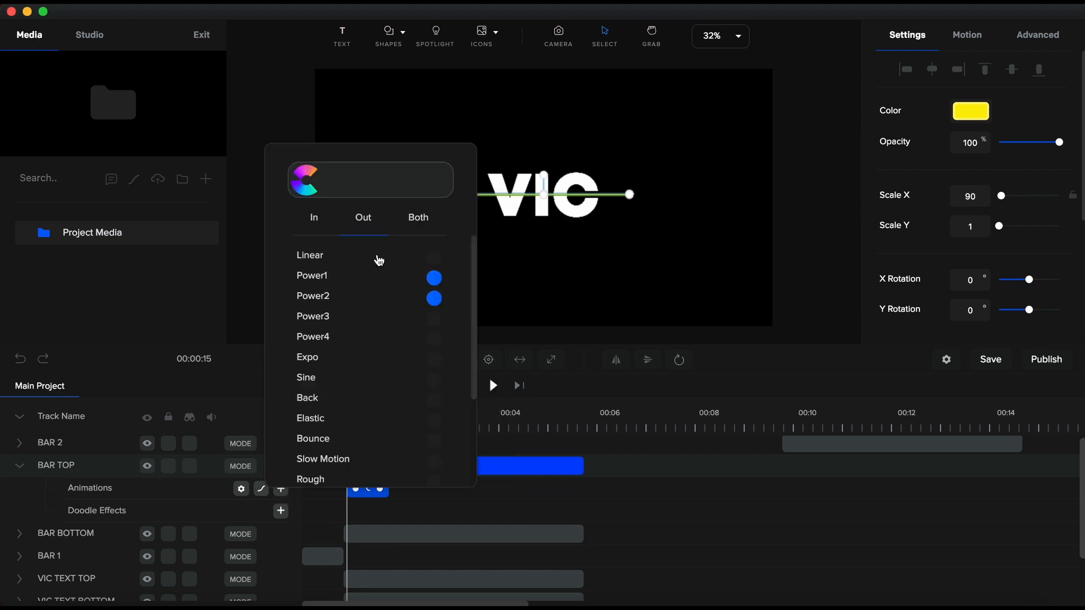
{"action": "left_click", "coordinate": [433, 357]}
{"action": "left_click", "coordinate": [390, 459]}
- Rotate BAR TOP vertically upward around its right end with Scale X 50, and align its animation block with the clip's start
{"action": "left_click", "coordinate": [397, 433]}
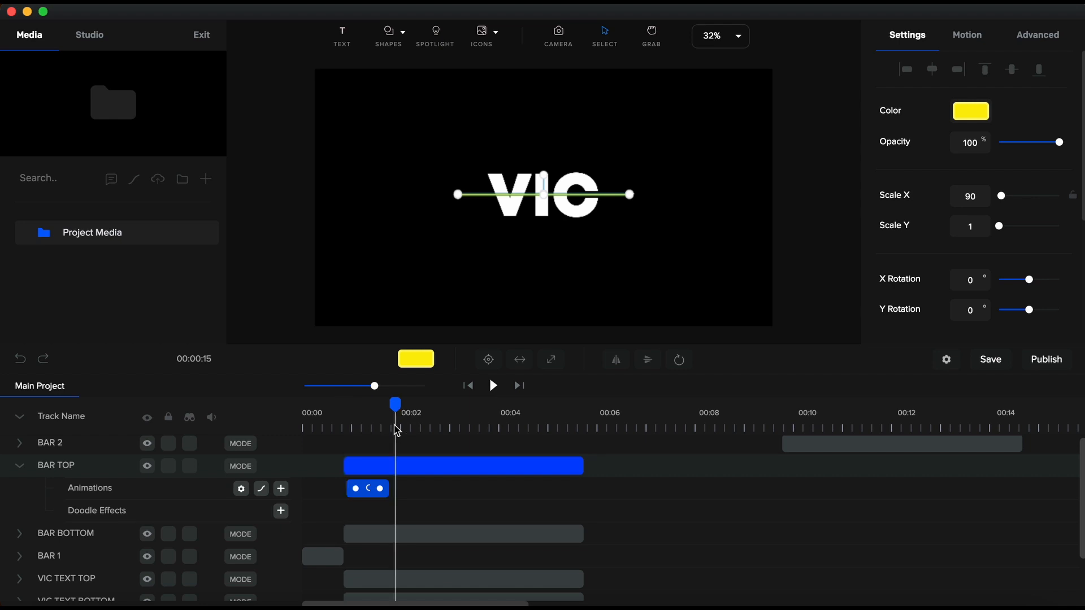
{"action": "scroll", "coordinate": [541, 176], "scroll_direction": "up", "scroll_amount": 2}
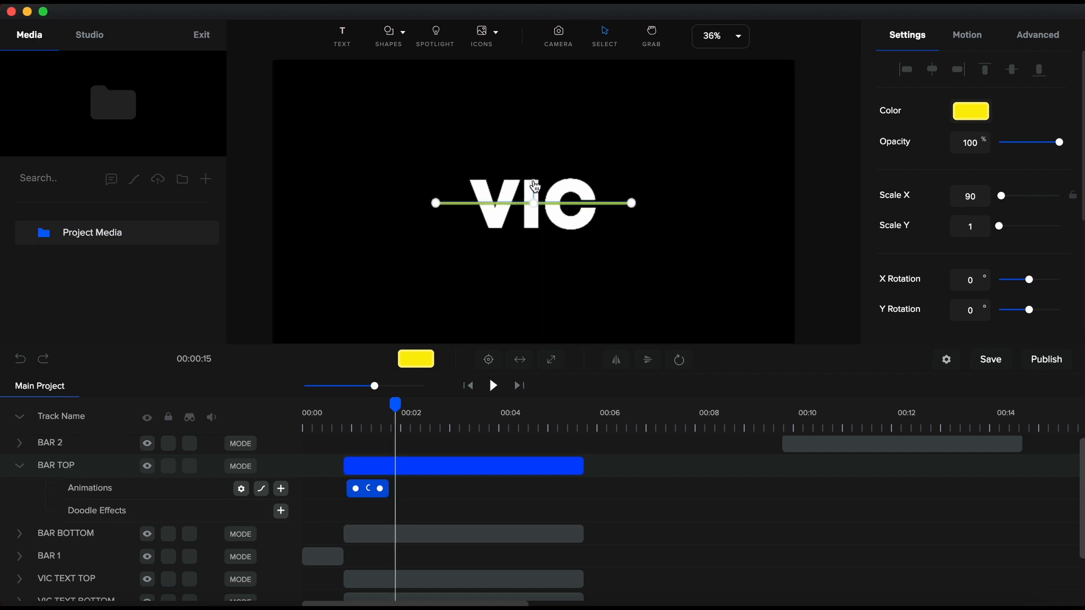
{"action": "left_click_drag", "start_coordinate": [535, 182], "coordinate": [642, 133]}
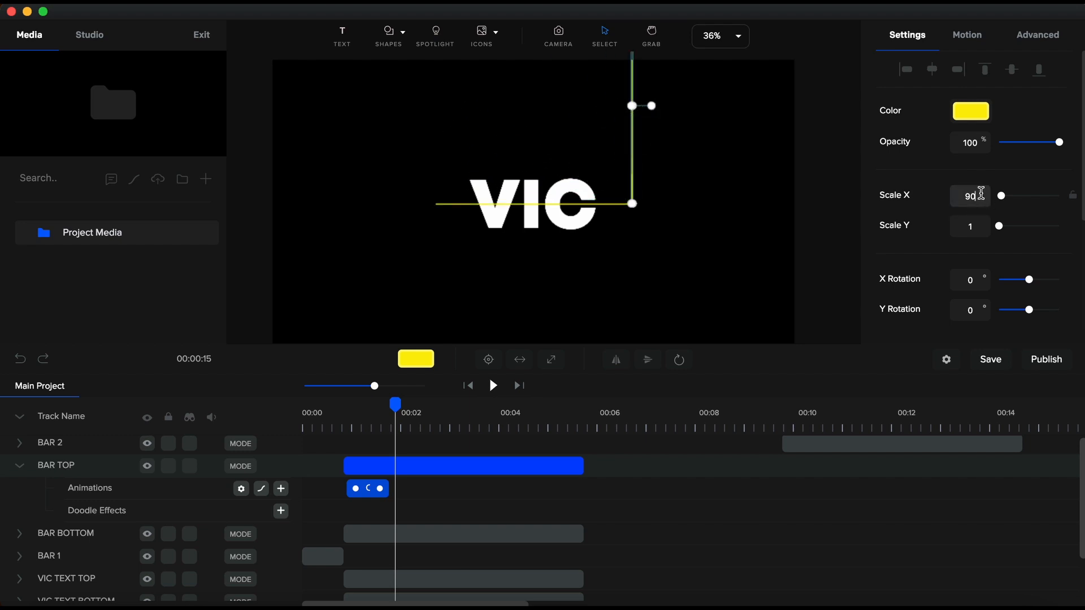
{"action": "type", "text": "50"}
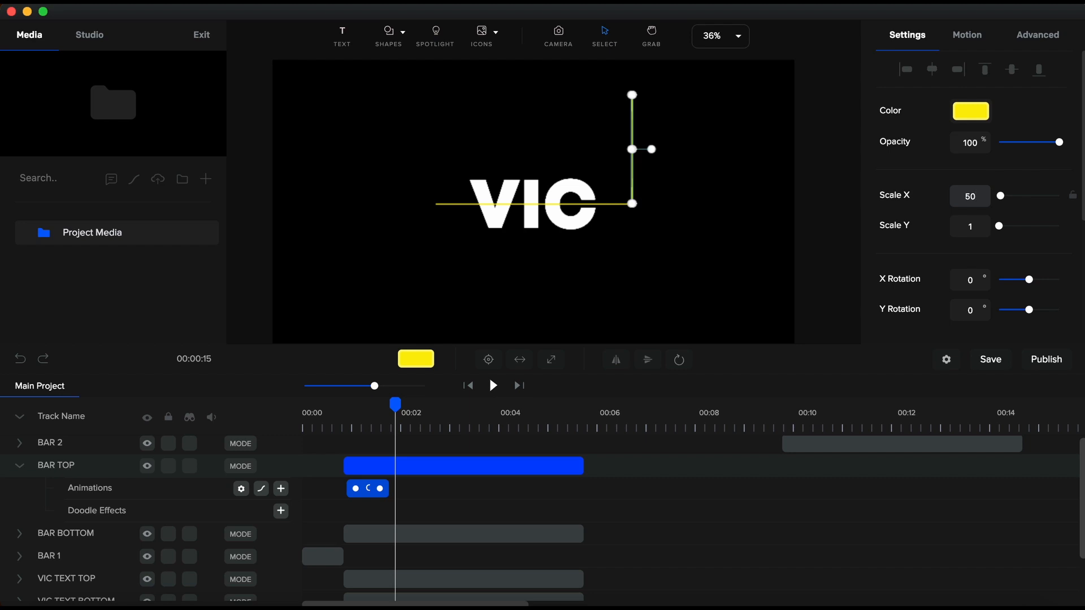
{"action": "left_click", "coordinate": [362, 490]}
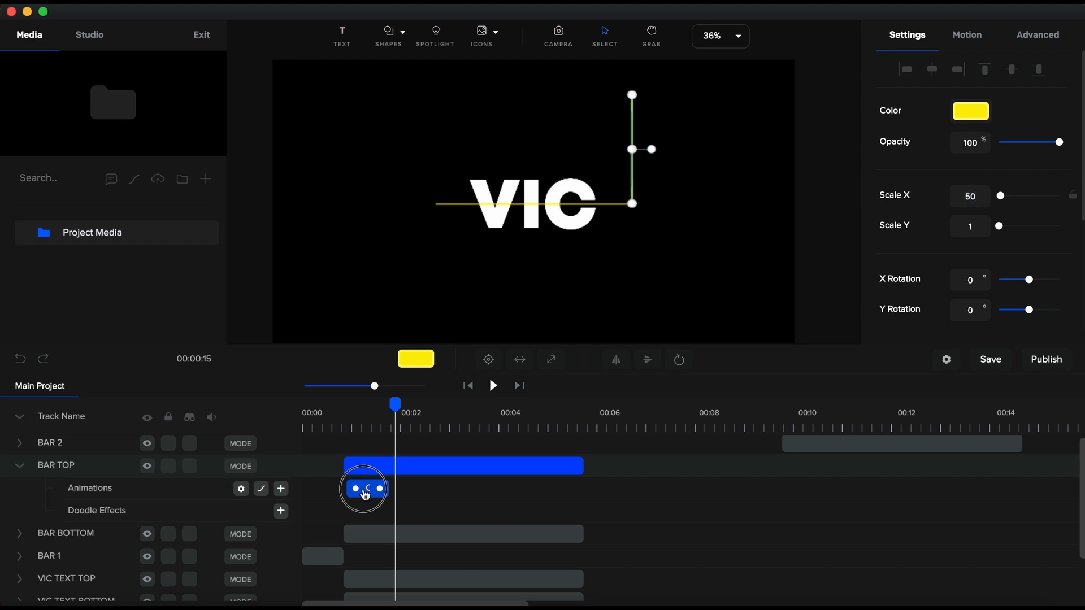
{"action": "left_click", "coordinate": [352, 489]}
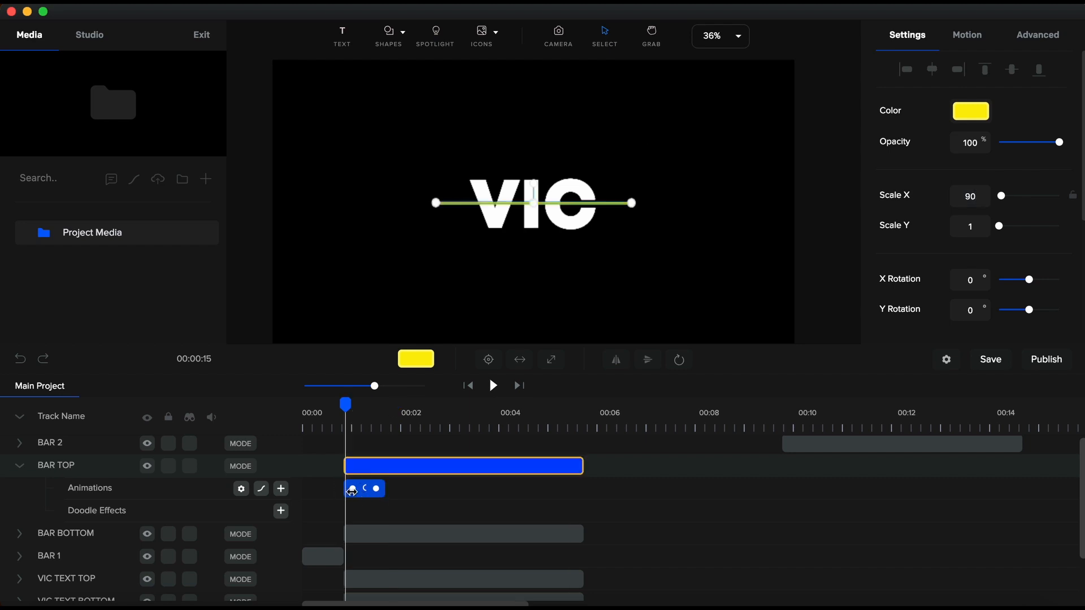
- Collapse BAR TOP, expand BAR BOTTOM, and add an animation with the Scale and Rotation properties enabled
{"action": "left_click", "coordinate": [41, 535]}
{"action": "left_click", "coordinate": [20, 466]}
{"action": "left_click", "coordinate": [20, 489]}
{"action": "left_click", "coordinate": [281, 511]}
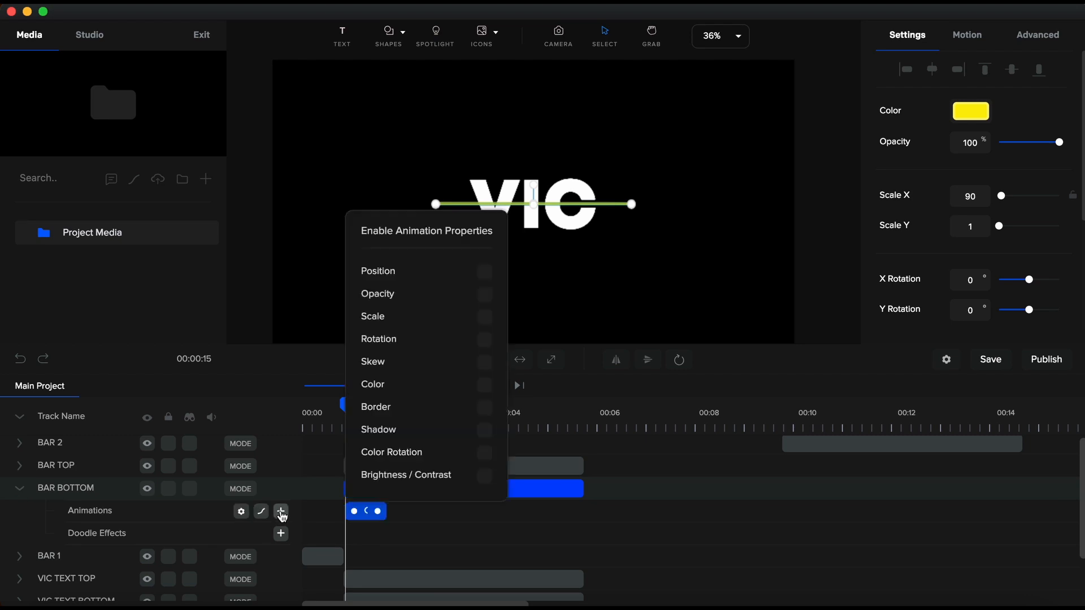
{"action": "left_click", "coordinate": [485, 317]}
{"action": "left_click", "coordinate": [484, 339]}
- Set the BAR BOTTOM animation's easing to Expo with Both, and its anchor point to the top-right corner
{"action": "left_click", "coordinate": [261, 511]}
{"action": "left_click", "coordinate": [416, 246]}
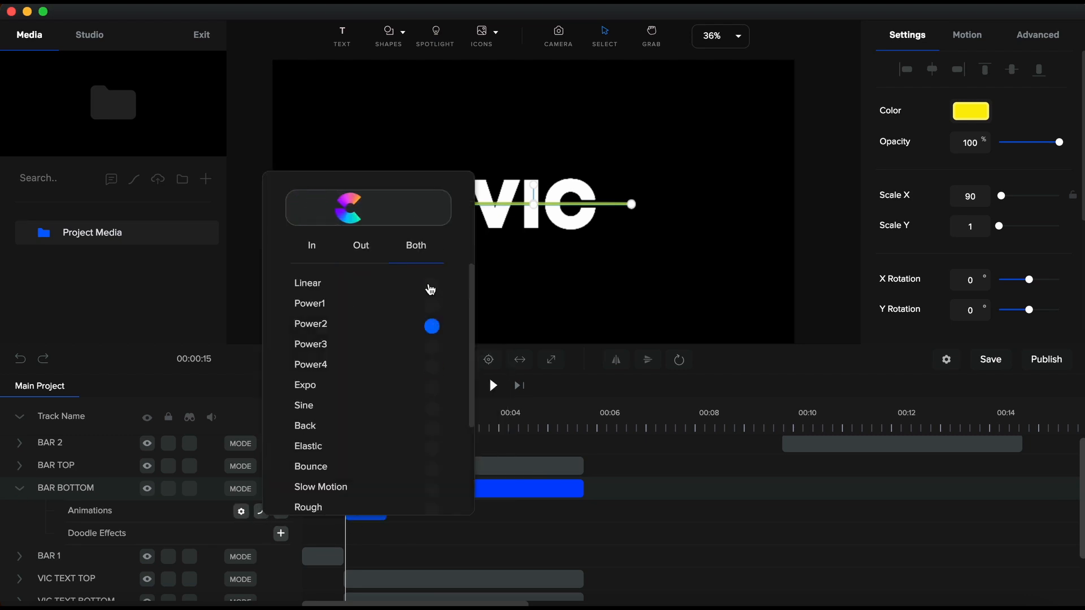
{"action": "left_click", "coordinate": [431, 387]}
{"action": "left_click", "coordinate": [512, 489]}
{"action": "left_click", "coordinate": [685, 365]}
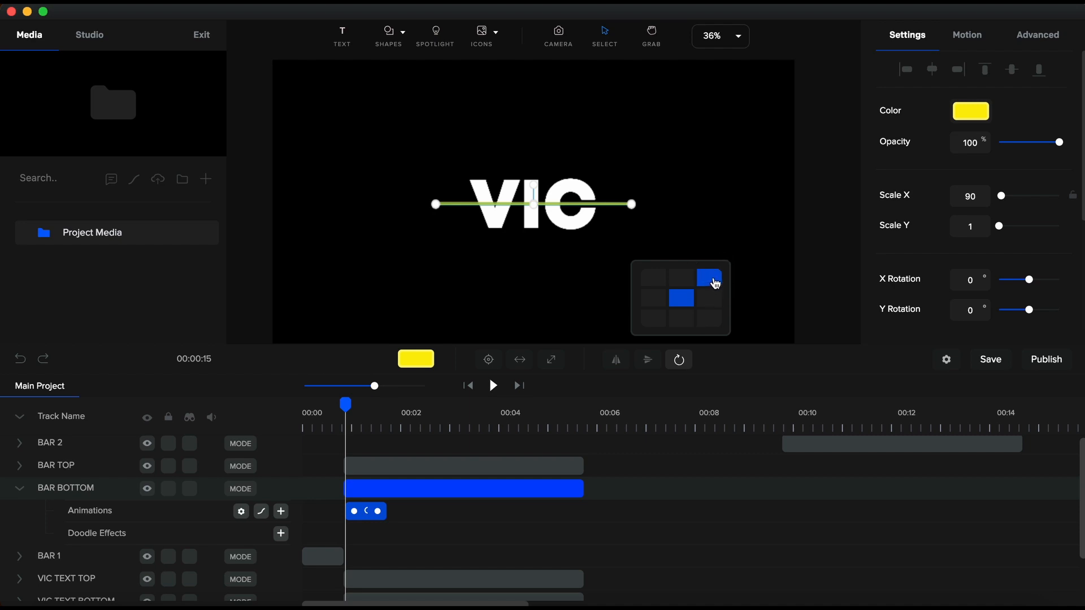
{"action": "left_click", "coordinate": [715, 284]}
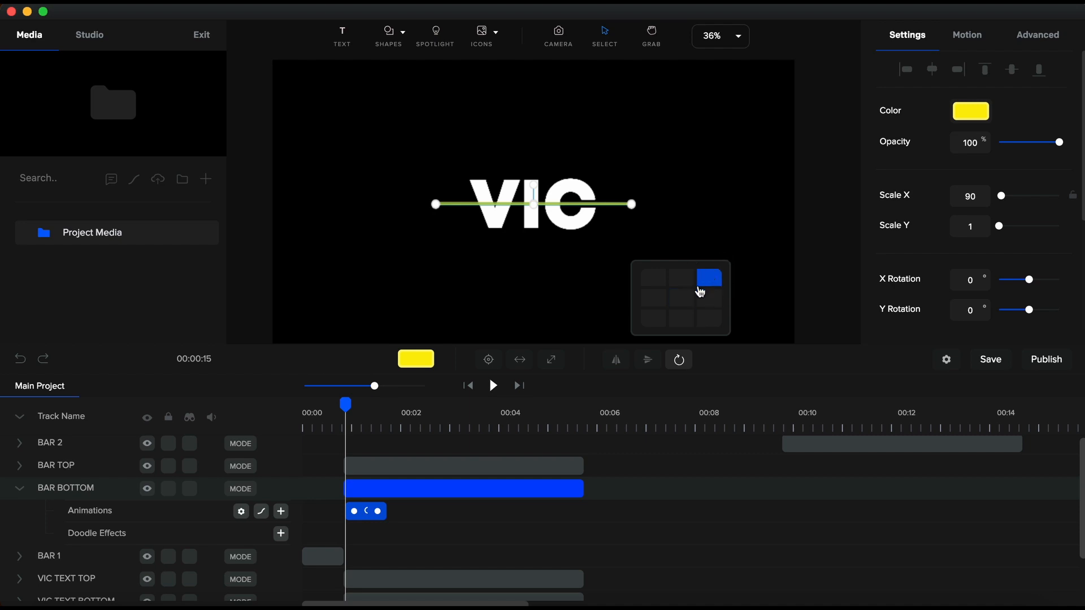
- At a point just past its animation, rotate BAR BOTTOM vertically downward around its right end and set its Scale X to 50
{"action": "left_click", "coordinate": [401, 431]}
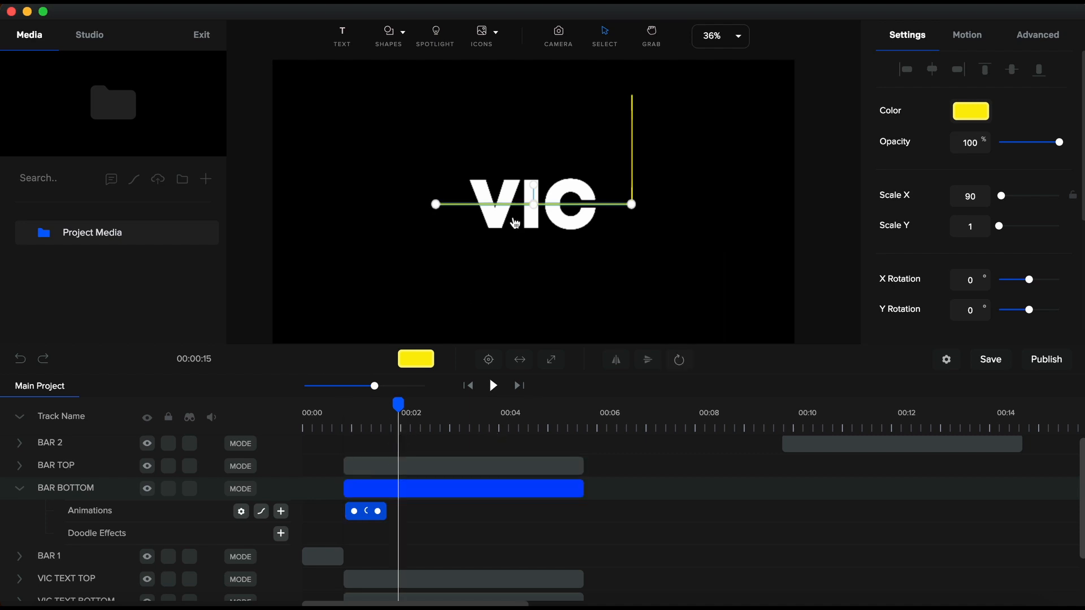
{"action": "left_click_drag", "start_coordinate": [534, 184], "coordinate": [622, 269]}
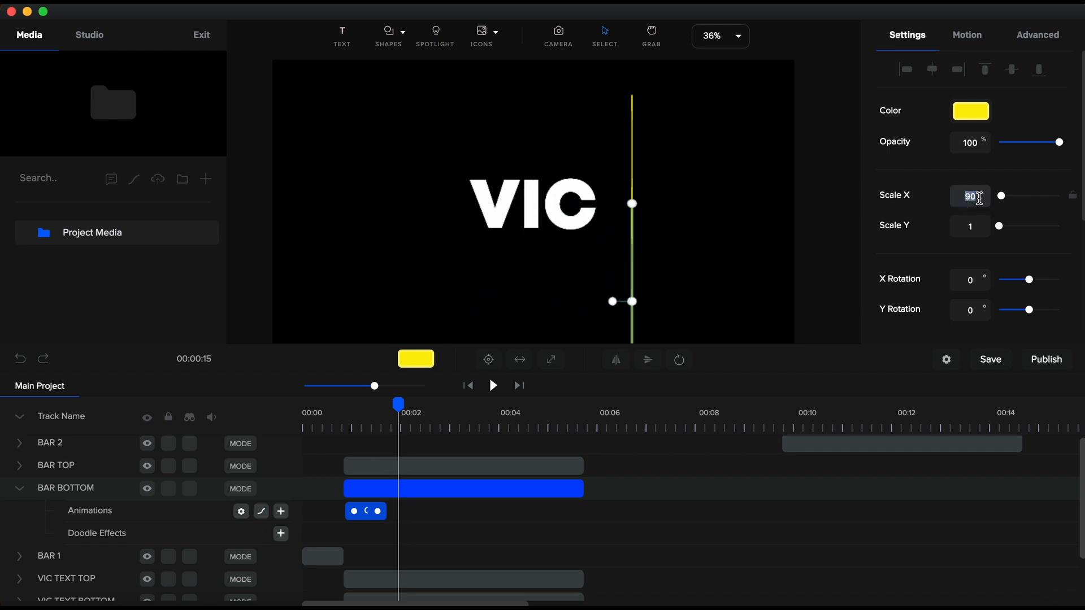
{"action": "type", "text": "50"}
{"action": "key", "text": "Return"}
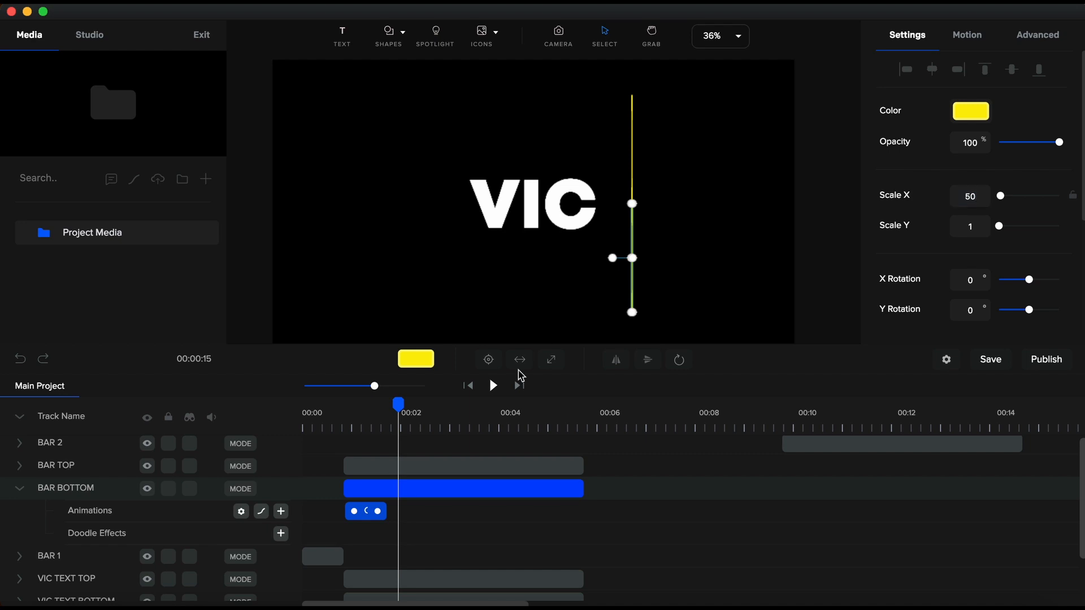
- Expand BAR TOP and add a second animation right after the first one, with the Scale property enabled
{"action": "left_click", "coordinate": [390, 431]}
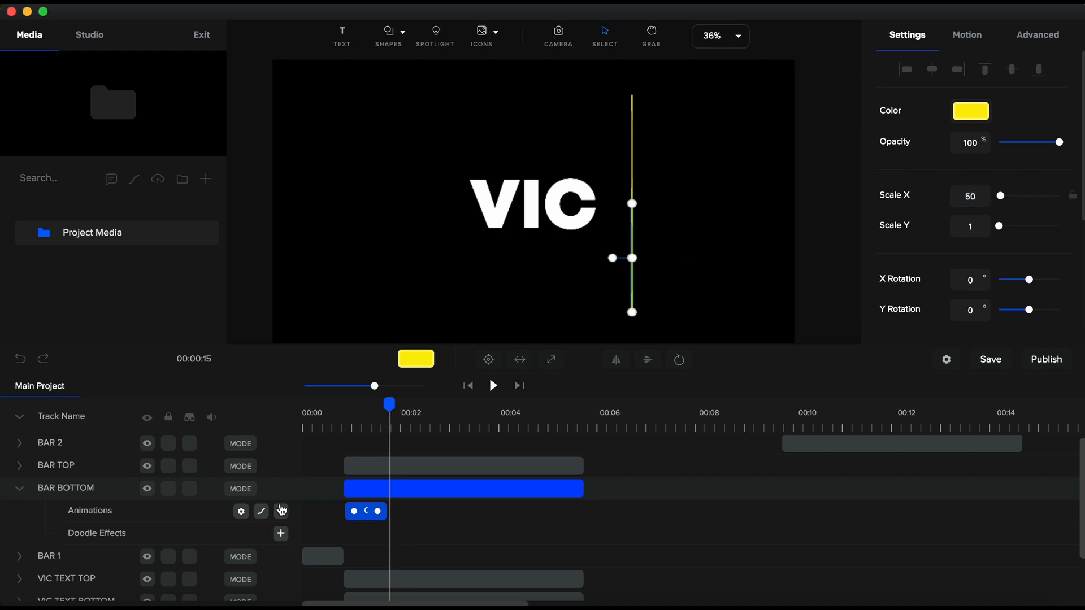
{"action": "left_click", "coordinate": [22, 489]}
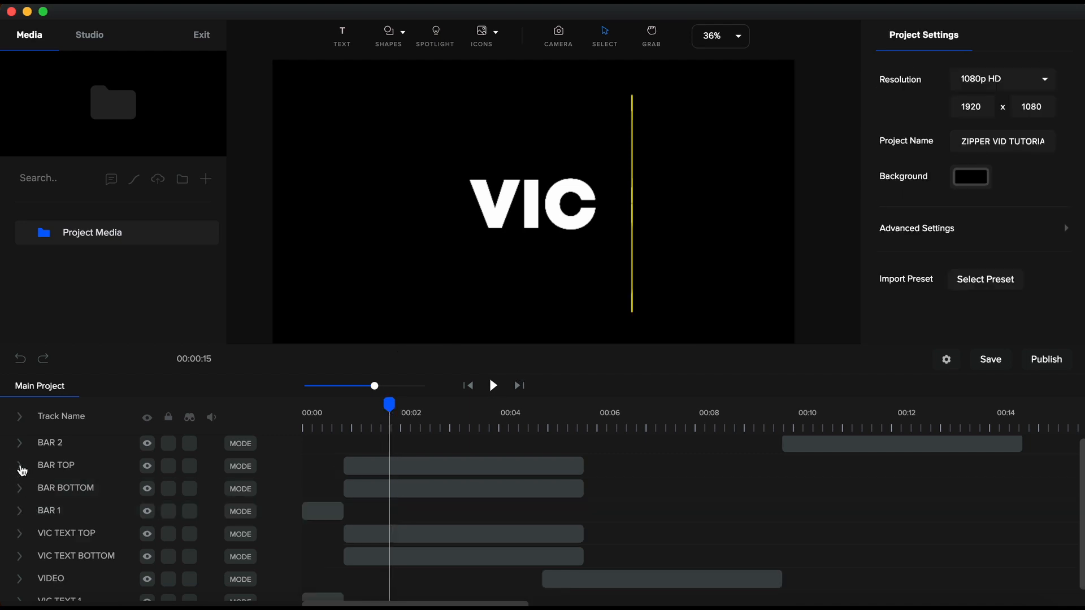
{"action": "left_click", "coordinate": [21, 467]}
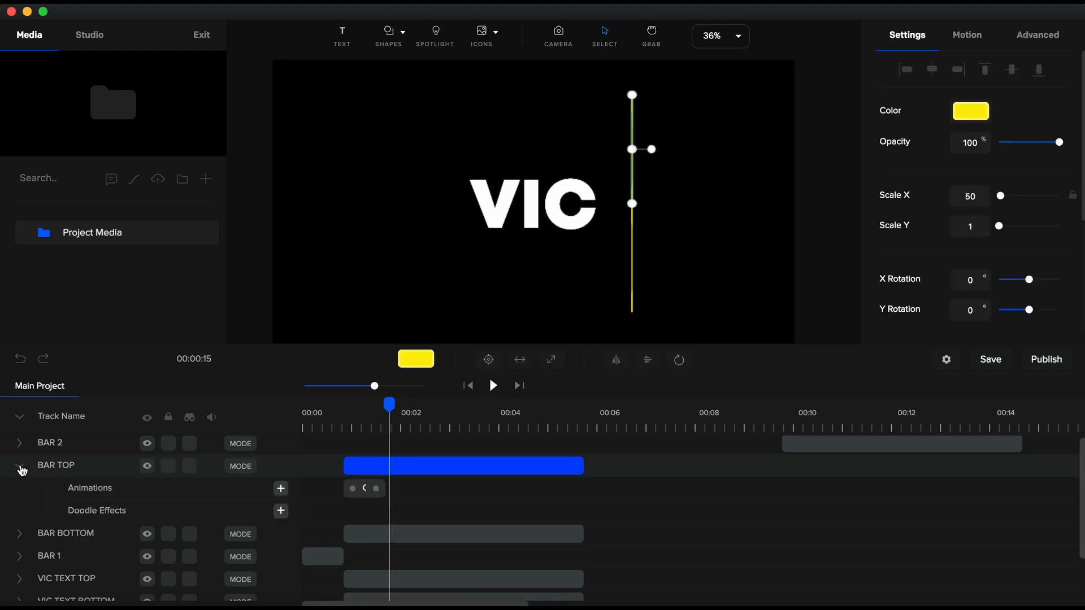
{"action": "left_click", "coordinate": [275, 493]}
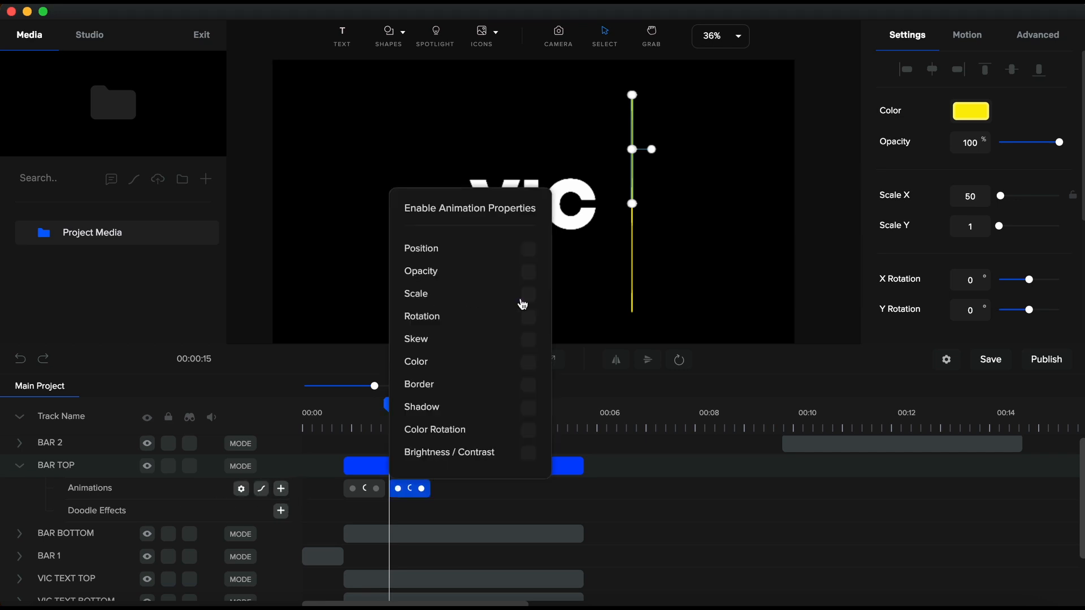
{"action": "left_click", "coordinate": [528, 293]}
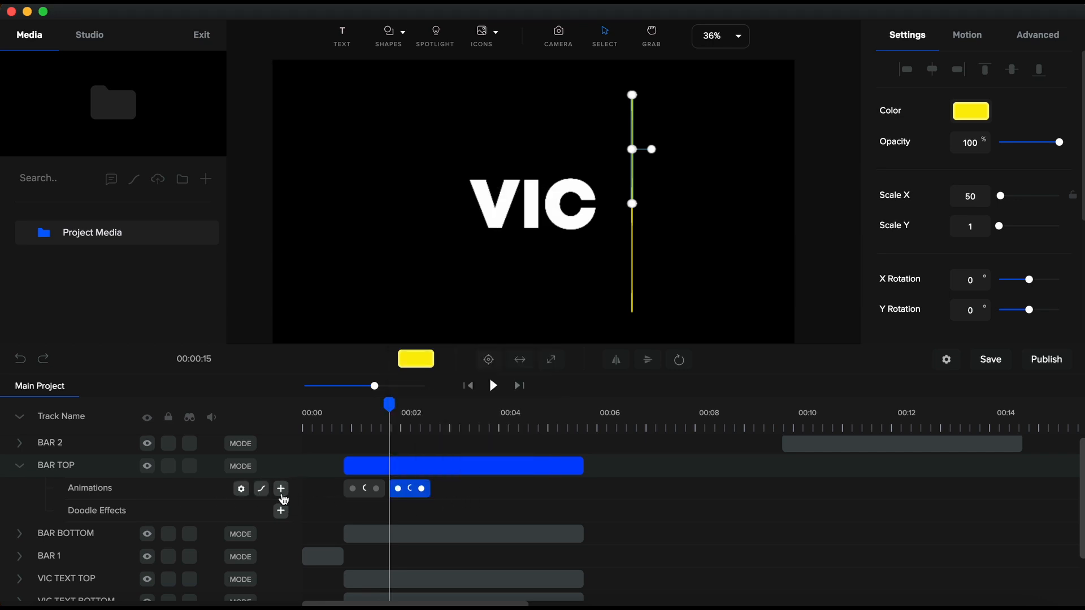
- Set the easing of BAR TOP's second animation to Expo with Both
{"action": "left_click", "coordinate": [261, 489]}
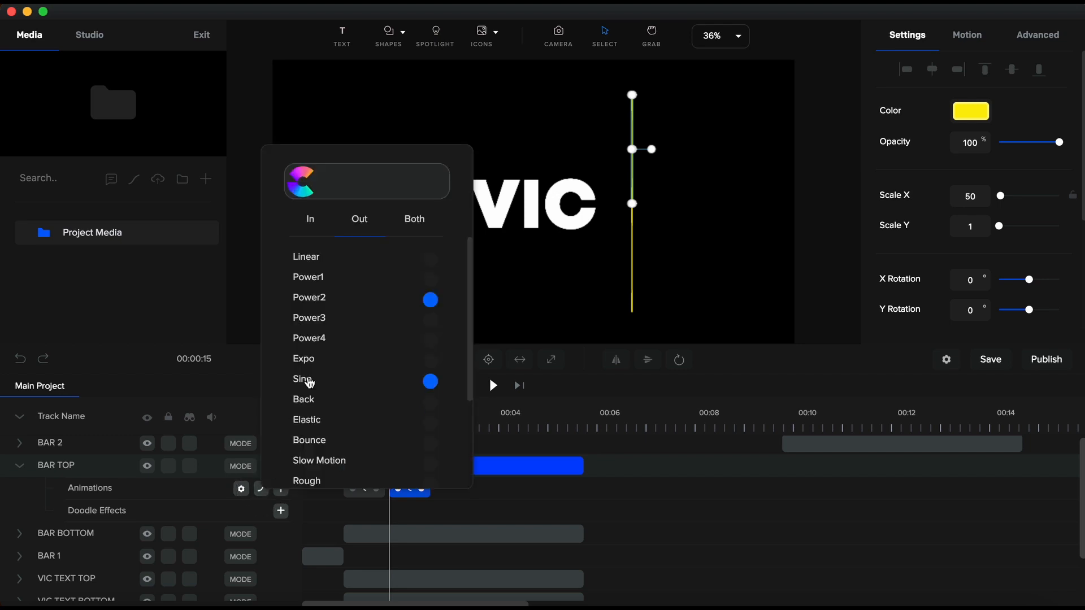
{"action": "left_click", "coordinate": [415, 222]}
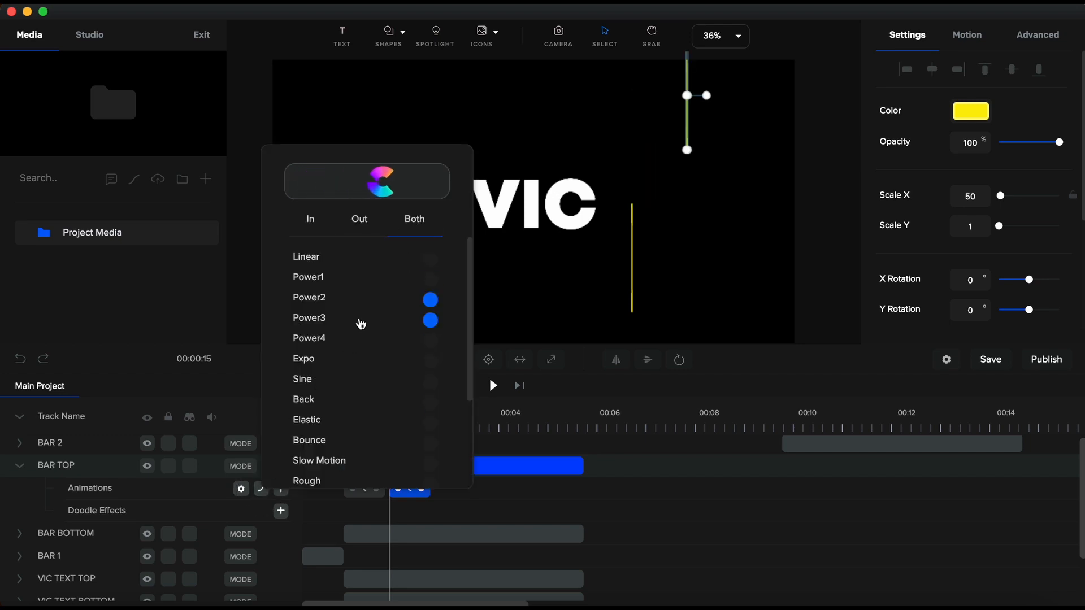
{"action": "left_click", "coordinate": [431, 360]}
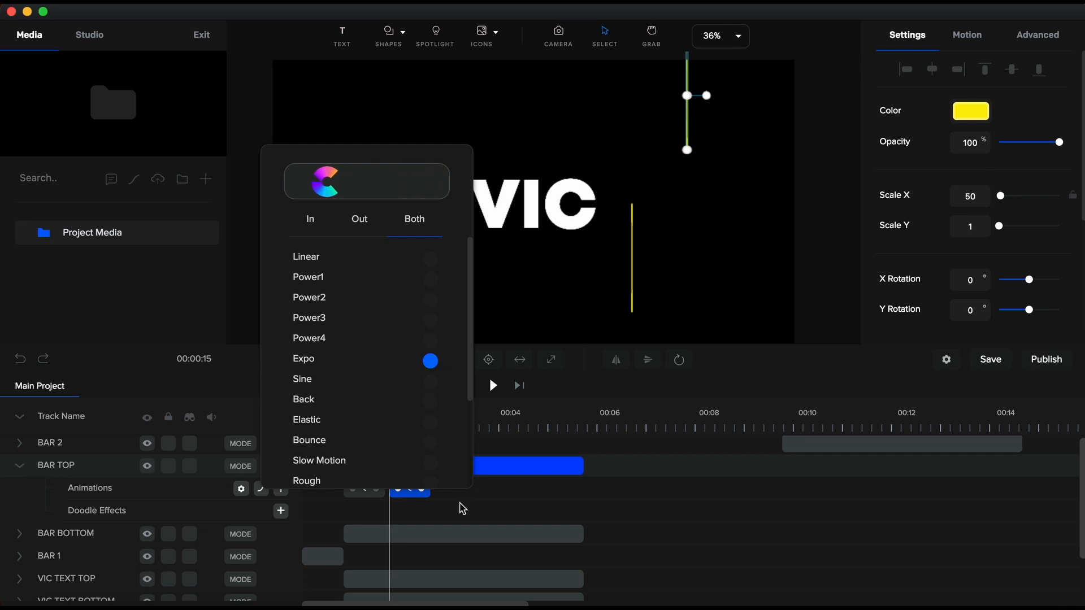
- Shift BAR TOP's second animation slightly later and check the bar's x and y position in the gap between its two animations
{"action": "left_click", "coordinate": [386, 432]}
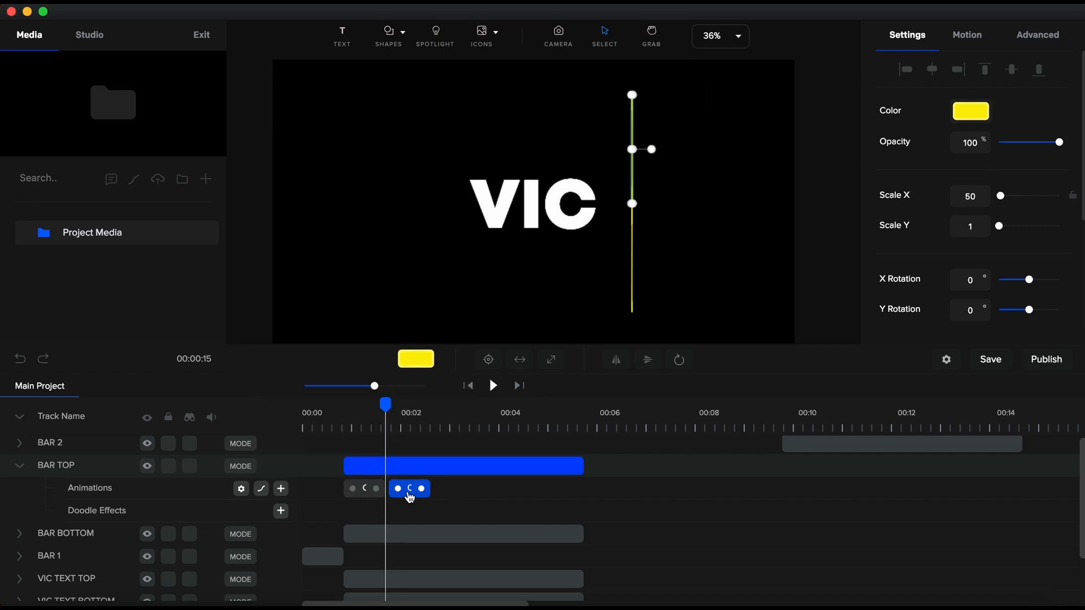
{"action": "left_click_drag", "start_coordinate": [411, 497], "coordinate": [418, 497]}
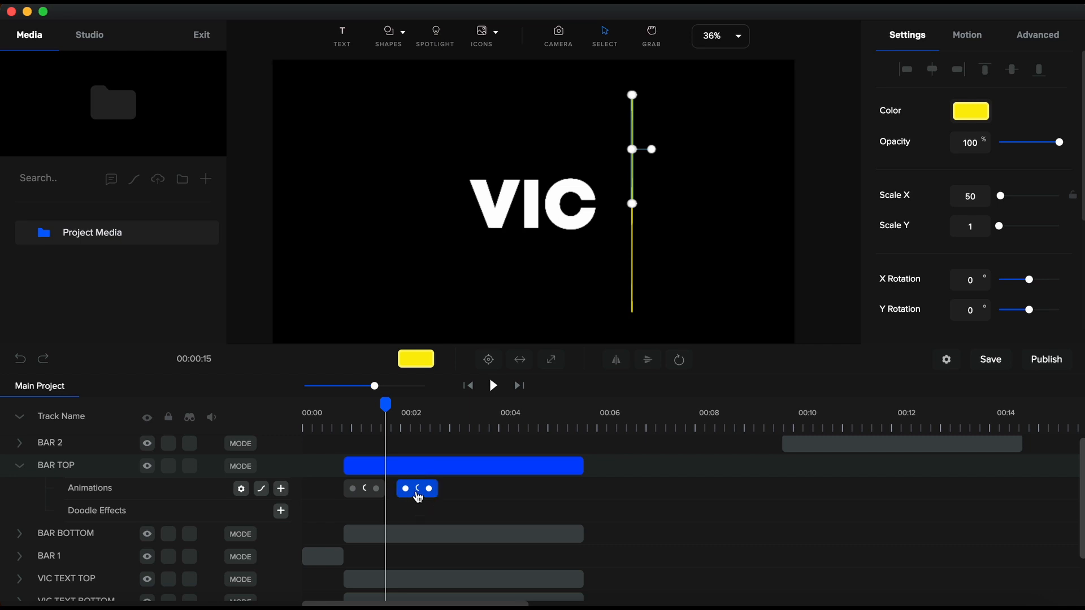
{"action": "left_click", "coordinate": [394, 432]}
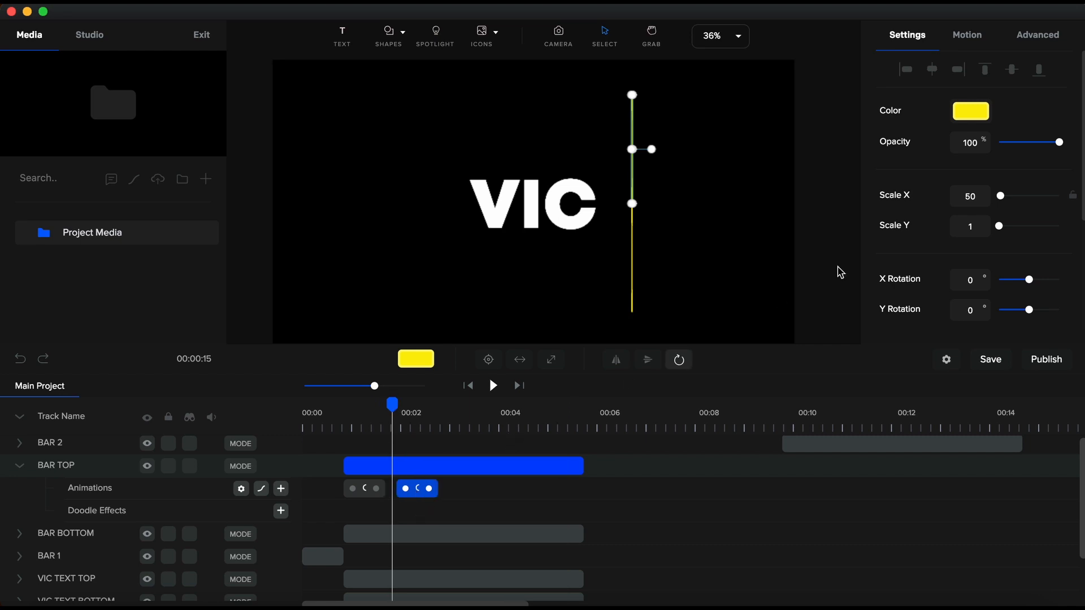
{"action": "scroll", "coordinate": [954, 235], "scroll_direction": "down", "scroll_amount": 5}
{"action": "scroll", "coordinate": [955, 235], "scroll_direction": "down", "scroll_amount": 2}
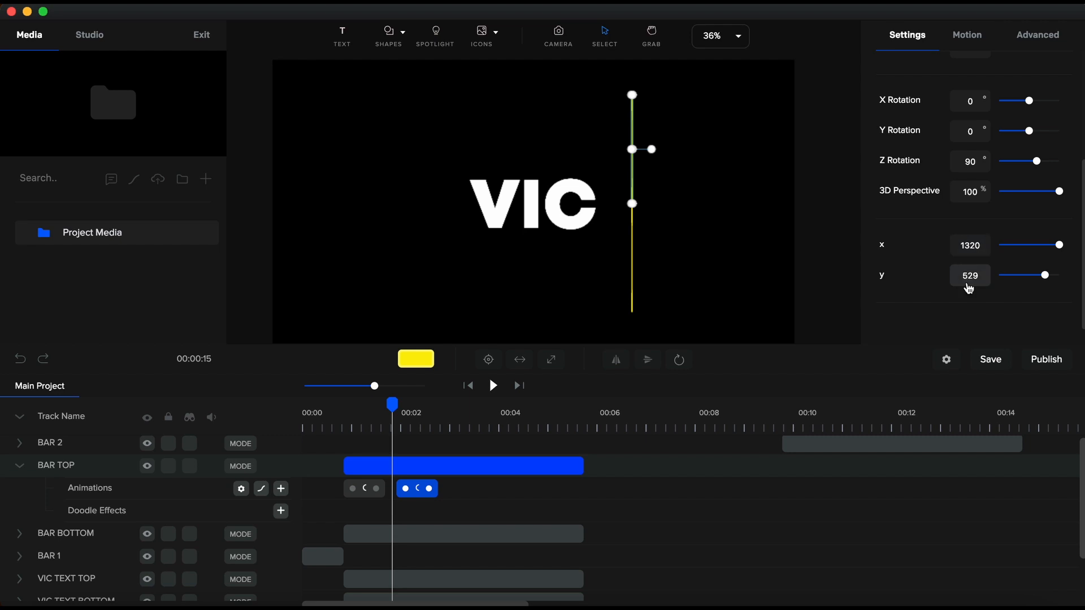
- At a point just past BAR TOP's second animation, set the bar's position to x 1320 and y 529
{"action": "left_click", "coordinate": [444, 430]}
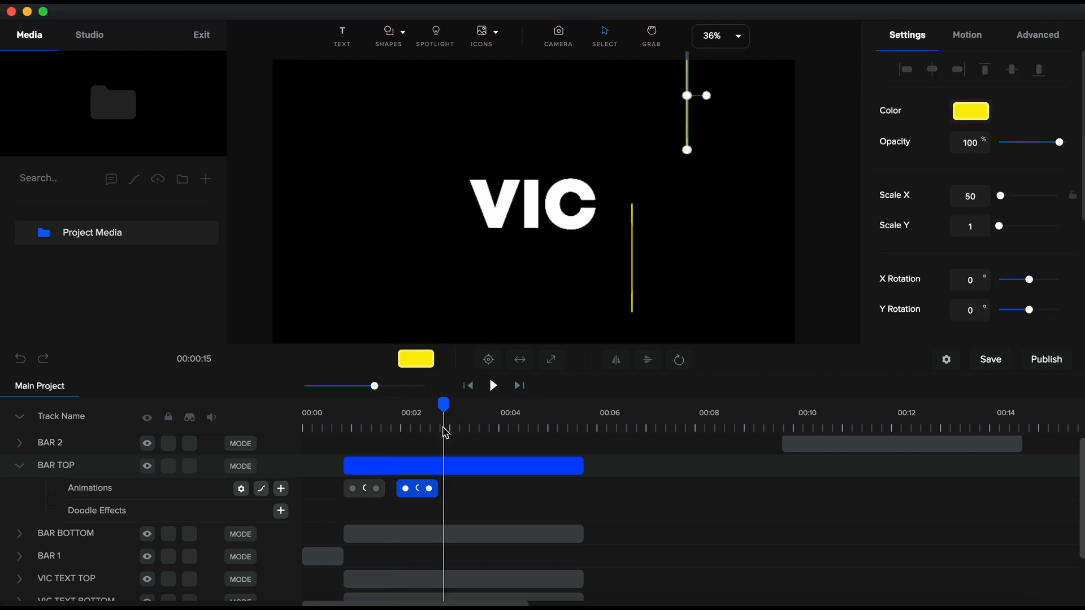
{"action": "scroll", "coordinate": [952, 265], "scroll_direction": "down", "scroll_amount": 5}
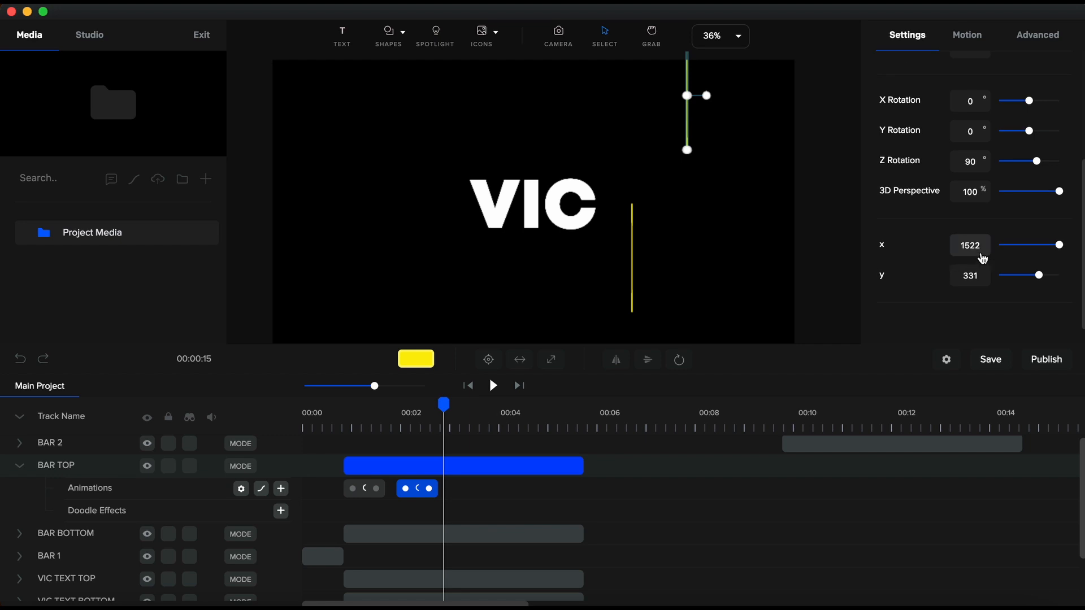
{"action": "double_click", "coordinate": [979, 247]}
{"action": "type", "text": "1"}
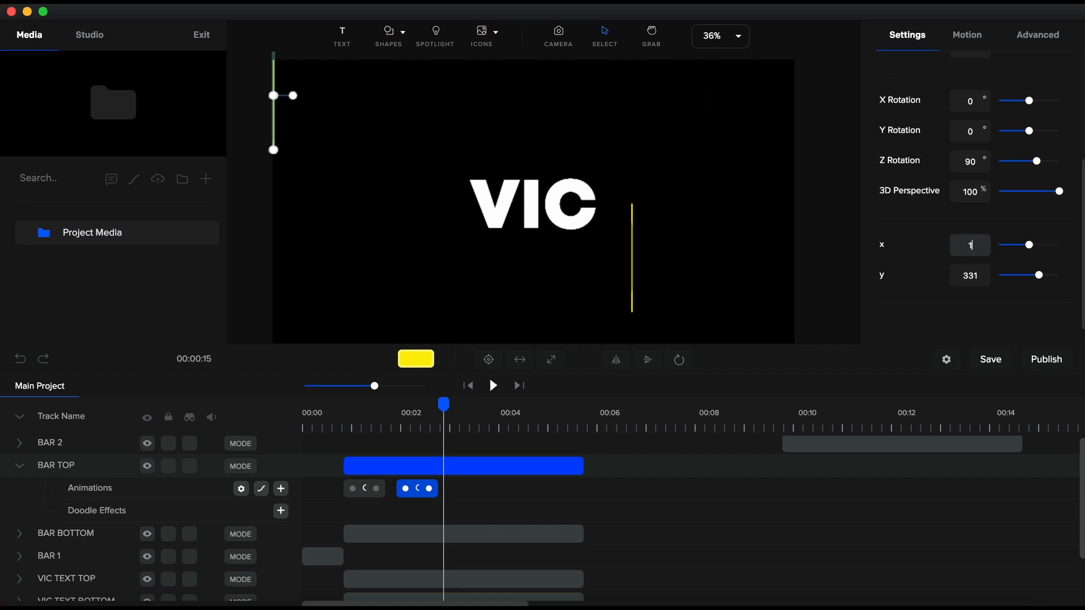
{"action": "type", "text": "320"}
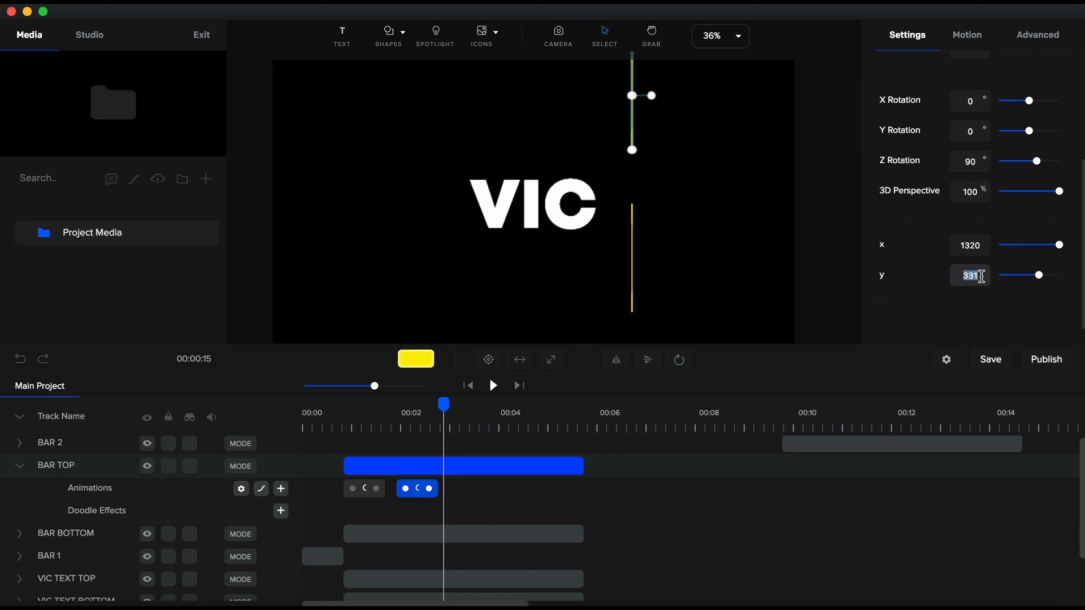
{"action": "type", "text": "5"}
{"action": "type", "text": "28"}
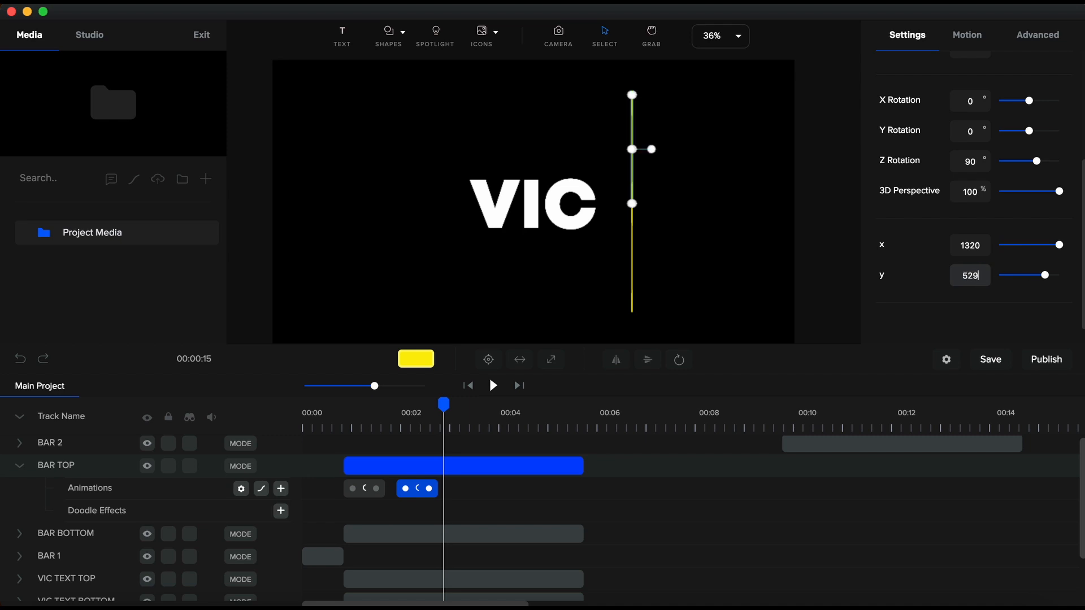
- Set BAR TOP's Scale X to 20 for the end of its second animation
{"action": "scroll", "coordinate": [936, 203], "scroll_direction": "up", "scroll_amount": 3}
{"action": "double_click", "coordinate": [971, 175]}
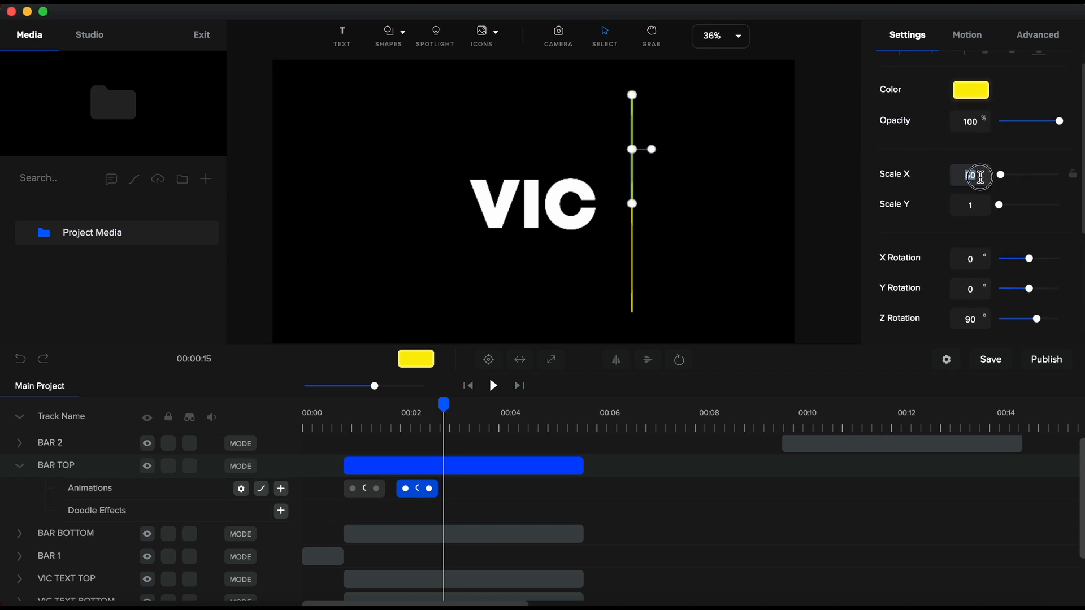
{"action": "type", "text": "20"}
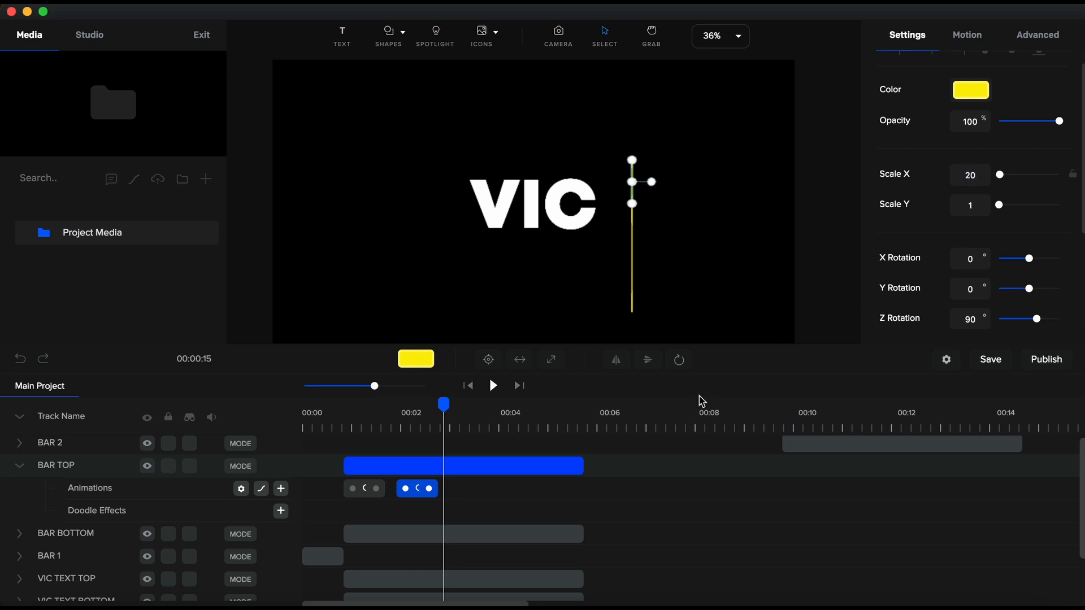
- Move BAR TOP's second animation directly against the first one and play the sequence from the start of the bar
{"action": "left_click_drag", "start_coordinate": [423, 500], "coordinate": [401, 498]}
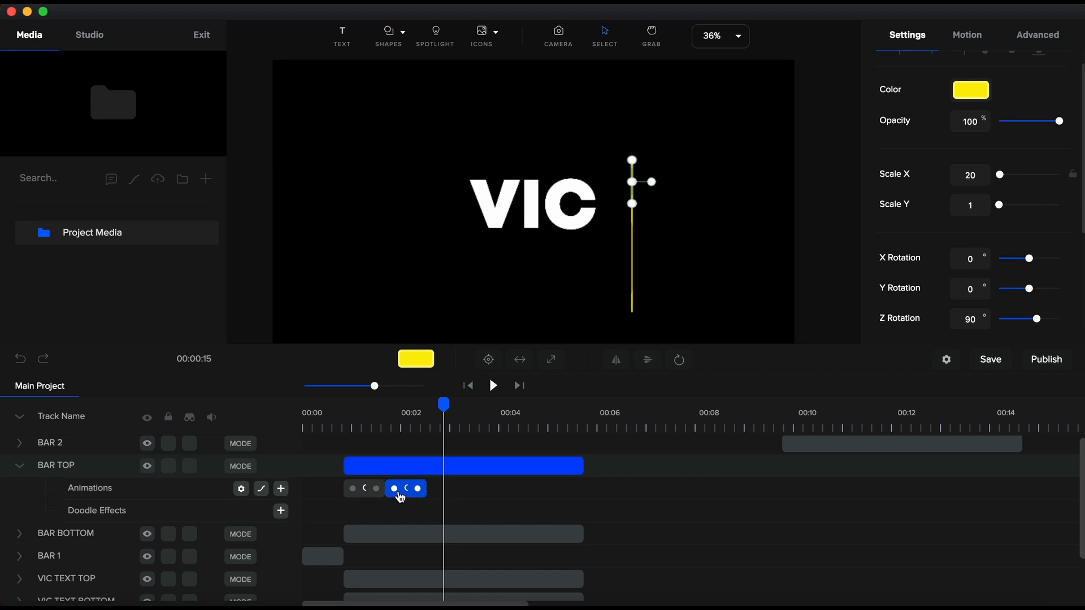
{"action": "left_click", "coordinate": [347, 431]}
{"action": "key", "text": "space"}
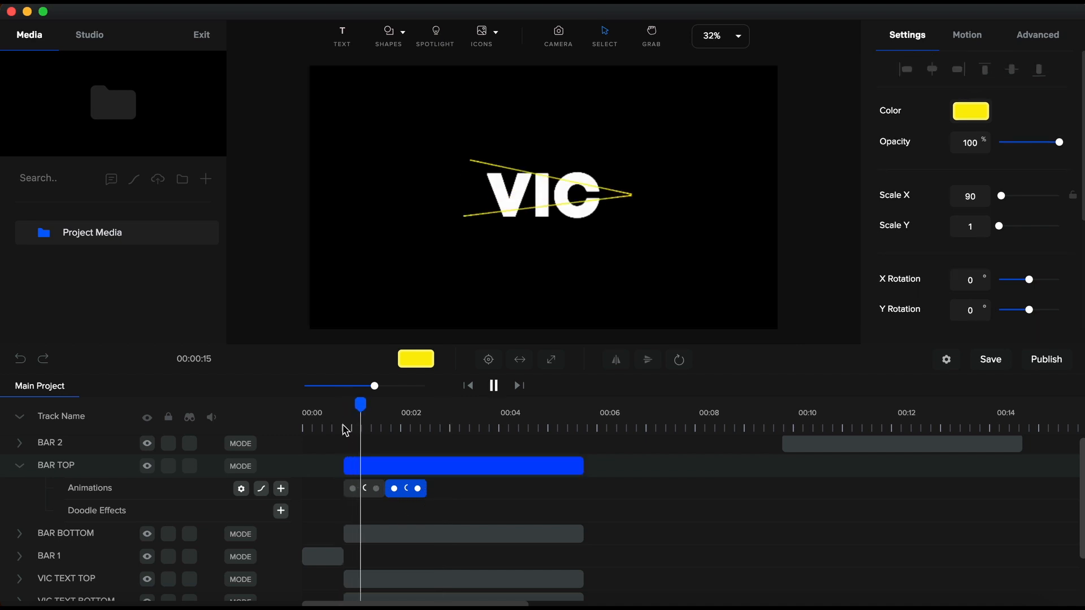
{"action": "key", "text": "space"}
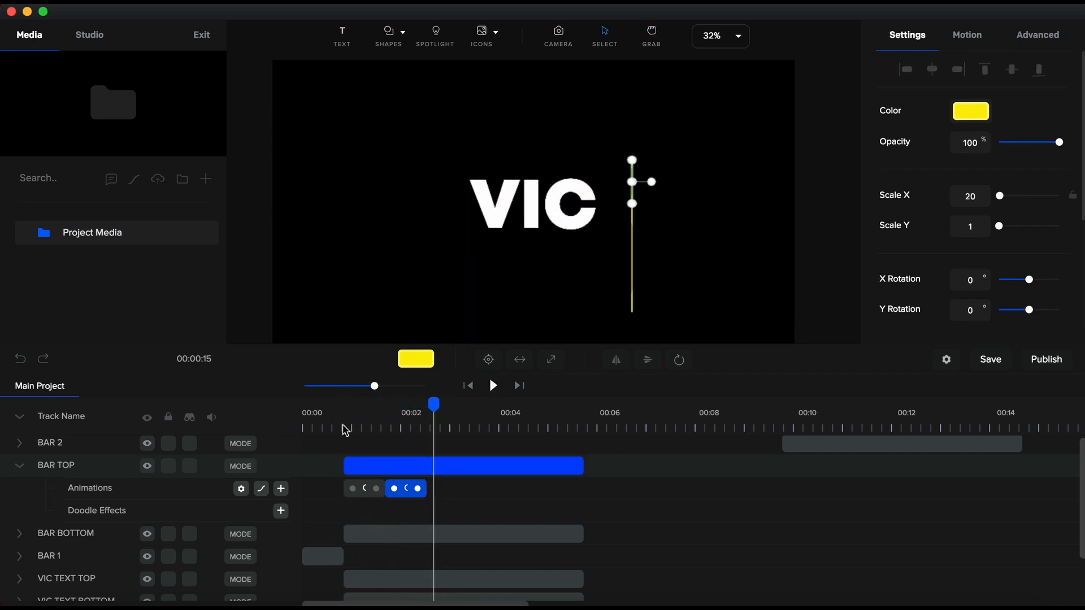
- Collapse BAR TOP, expand BAR BOTTOM and add a second animation just after its first one with the Scale property enabled
{"action": "left_click", "coordinate": [21, 469]}
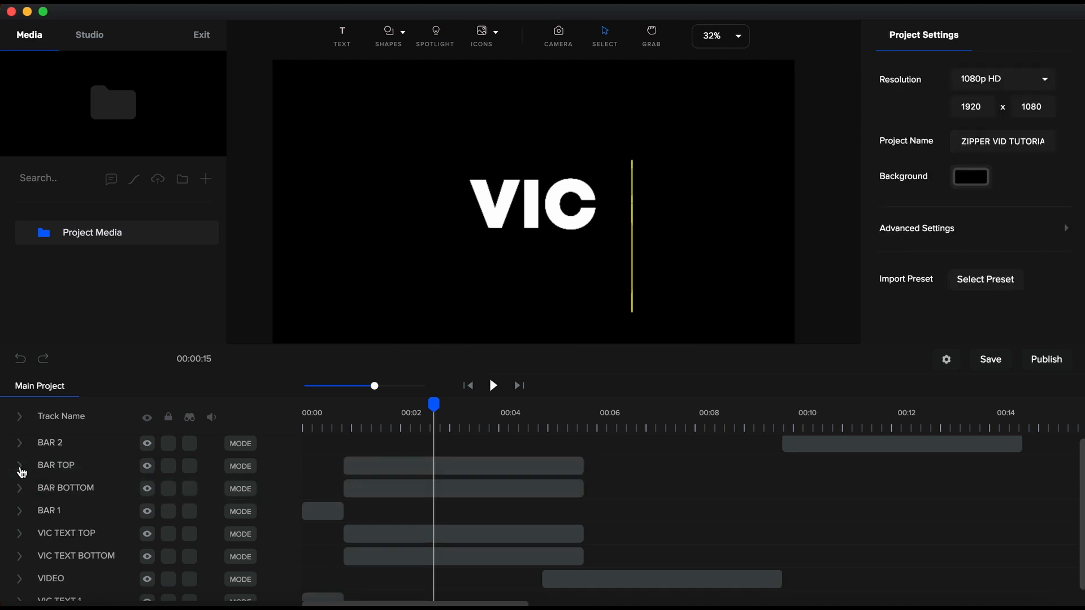
{"action": "left_click", "coordinate": [21, 494]}
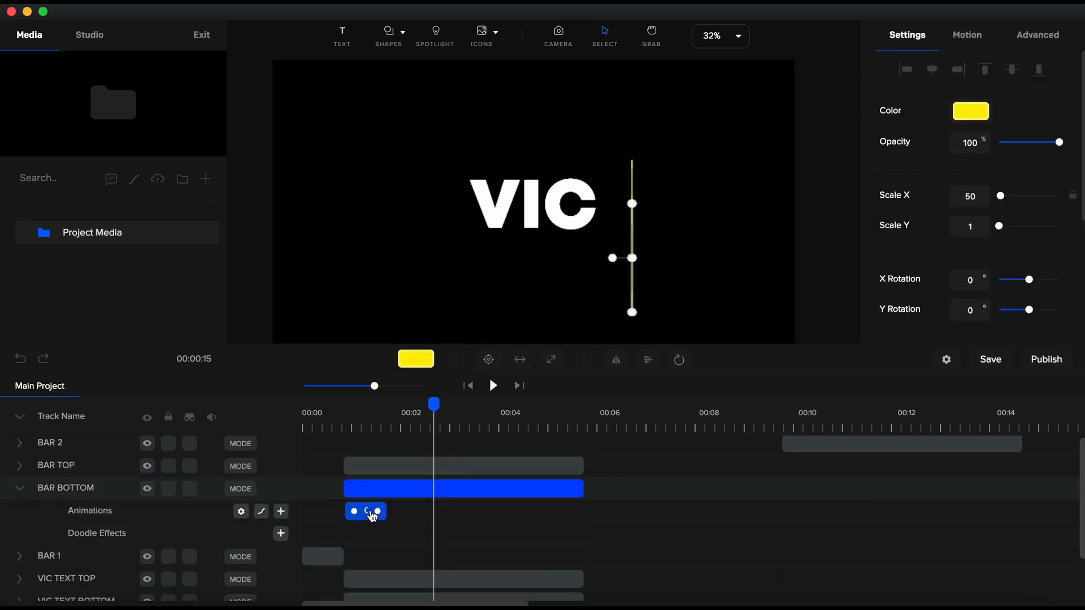
{"action": "left_click", "coordinate": [395, 430]}
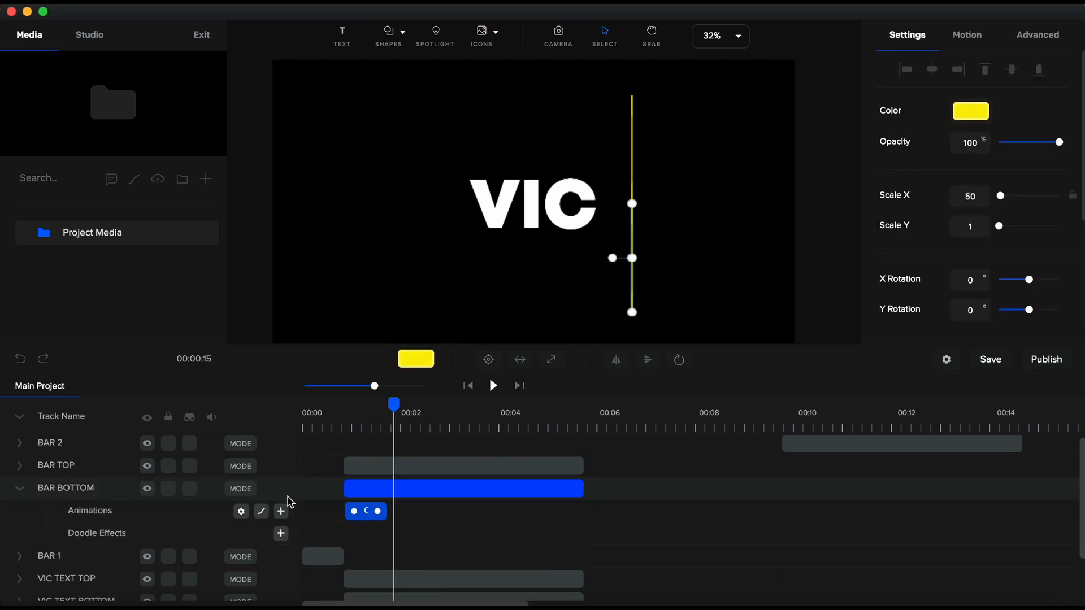
{"action": "left_click", "coordinate": [280, 513]}
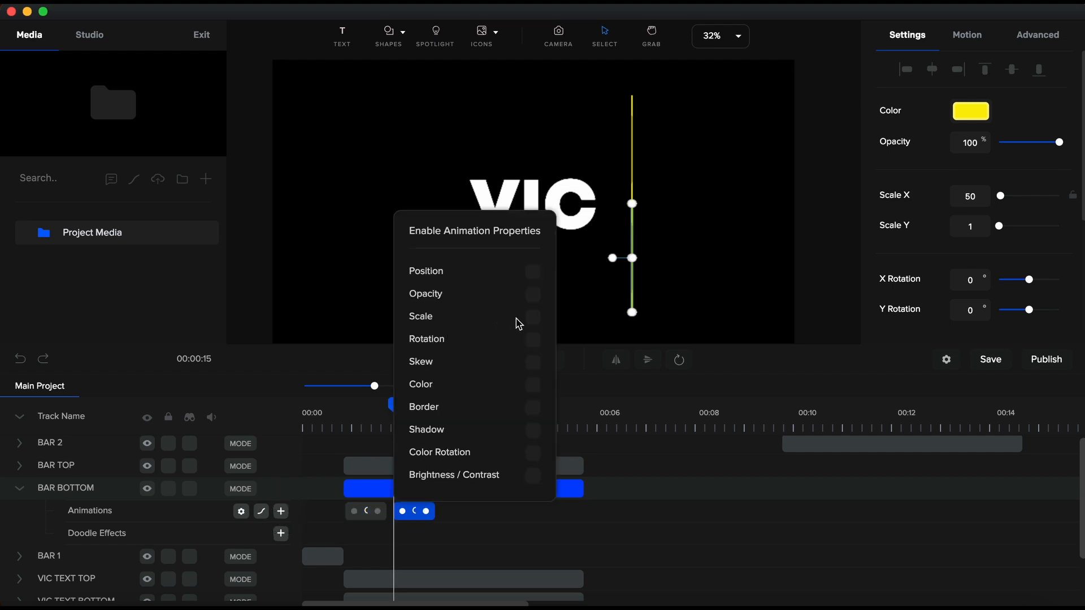
{"action": "left_click", "coordinate": [533, 317]}
- Set the easing of BAR BOTTOM's second animation to Expo with Both
{"action": "left_click", "coordinate": [261, 511]}
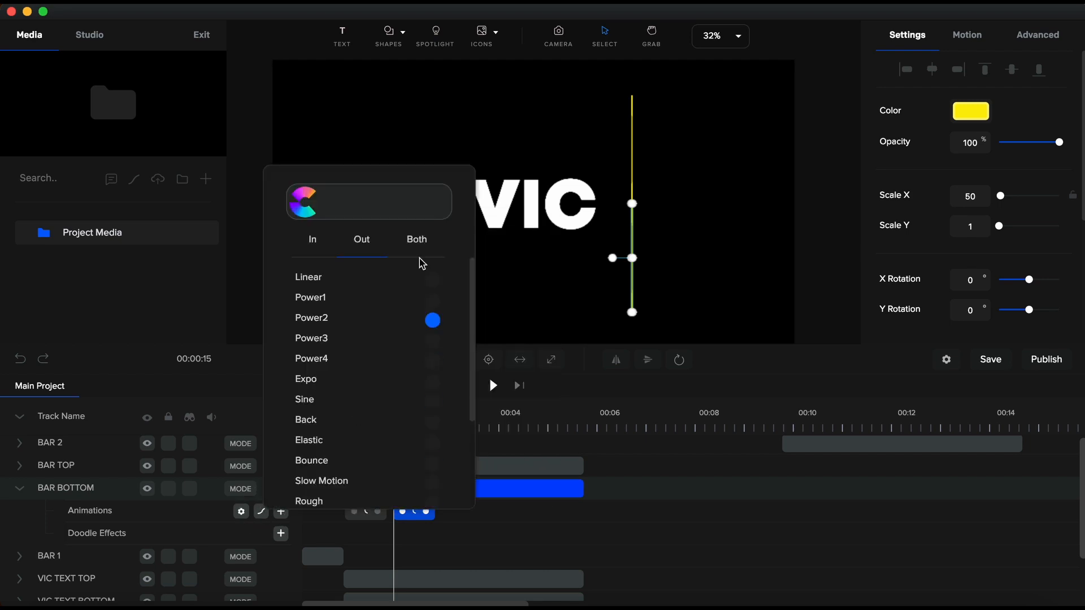
{"action": "left_click", "coordinate": [421, 263]}
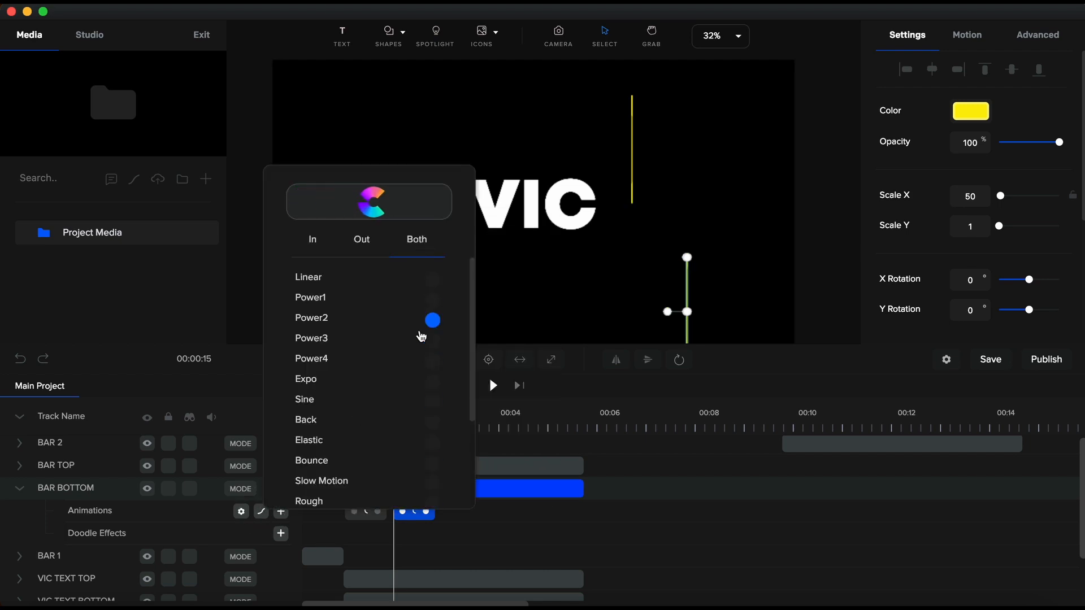
{"action": "left_click", "coordinate": [433, 384]}
- Shift BAR BOTTOM's second animation slightly later and check the bar's x and y position in the gap before it
{"action": "left_click", "coordinate": [417, 516]}
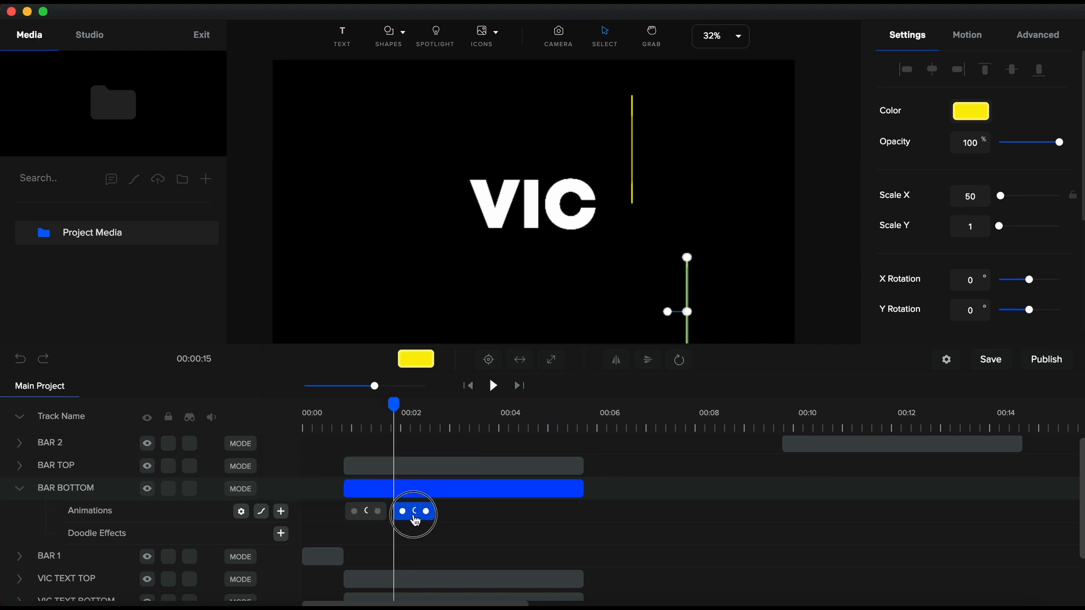
{"action": "left_click", "coordinate": [449, 431]}
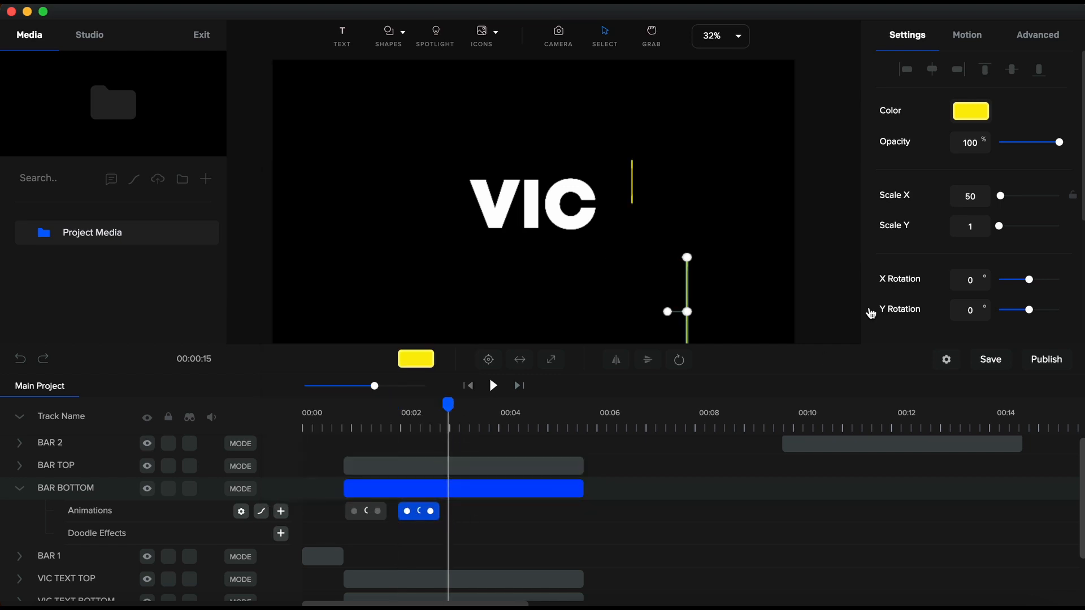
{"action": "left_click", "coordinate": [397, 432]}
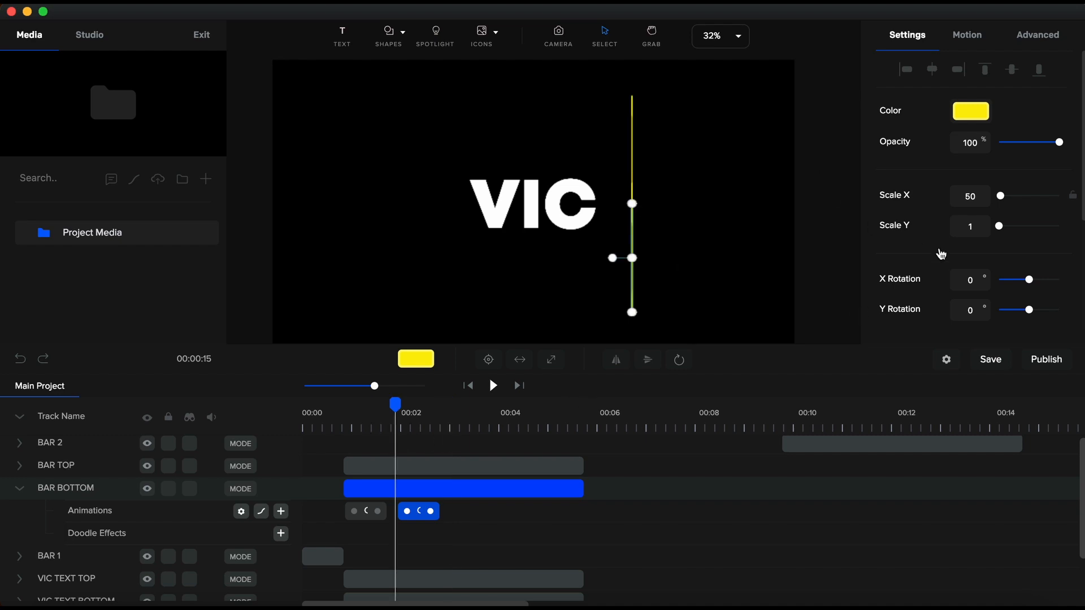
{"action": "scroll", "coordinate": [941, 254], "scroll_direction": "down", "scroll_amount": 5}
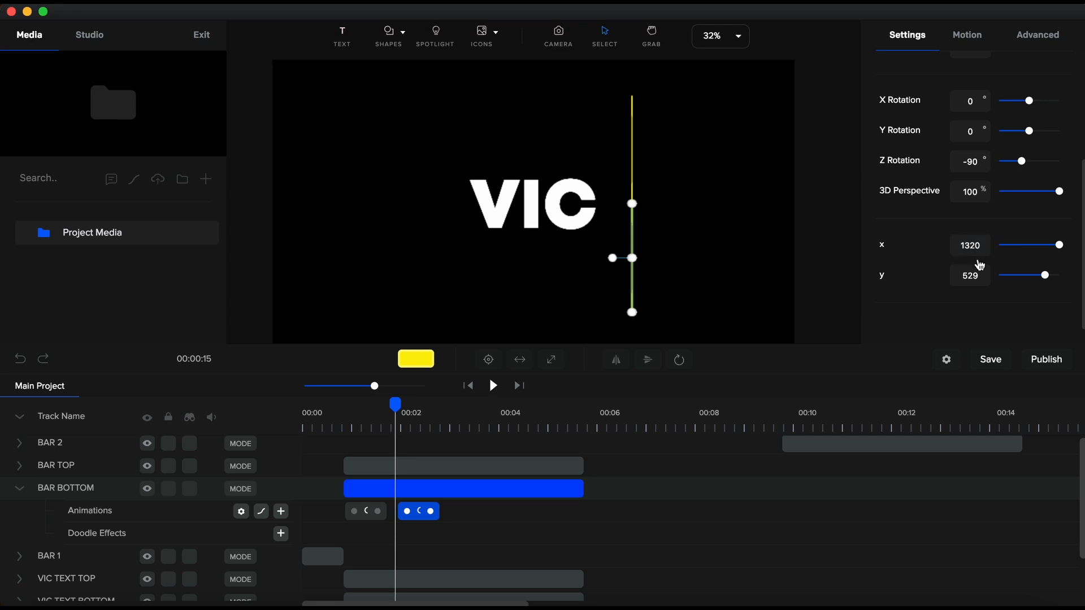
- At a point just past BAR BOTTOM's second animation, set the bar's position to x 1320 and y 529
{"action": "left_click", "coordinate": [450, 429]}
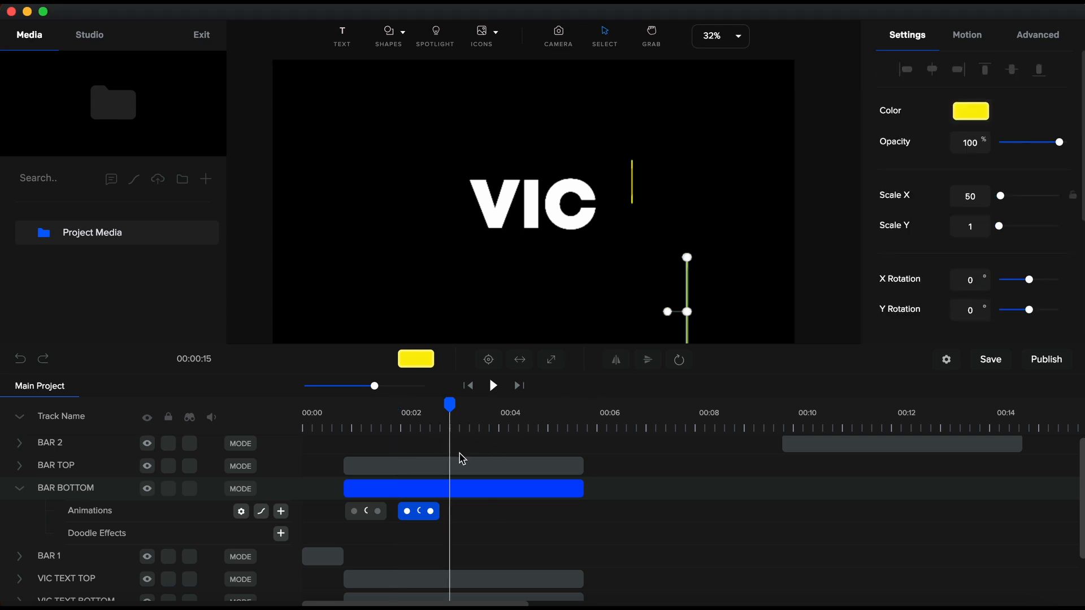
{"action": "scroll", "coordinate": [887, 254], "scroll_direction": "down", "scroll_amount": 5}
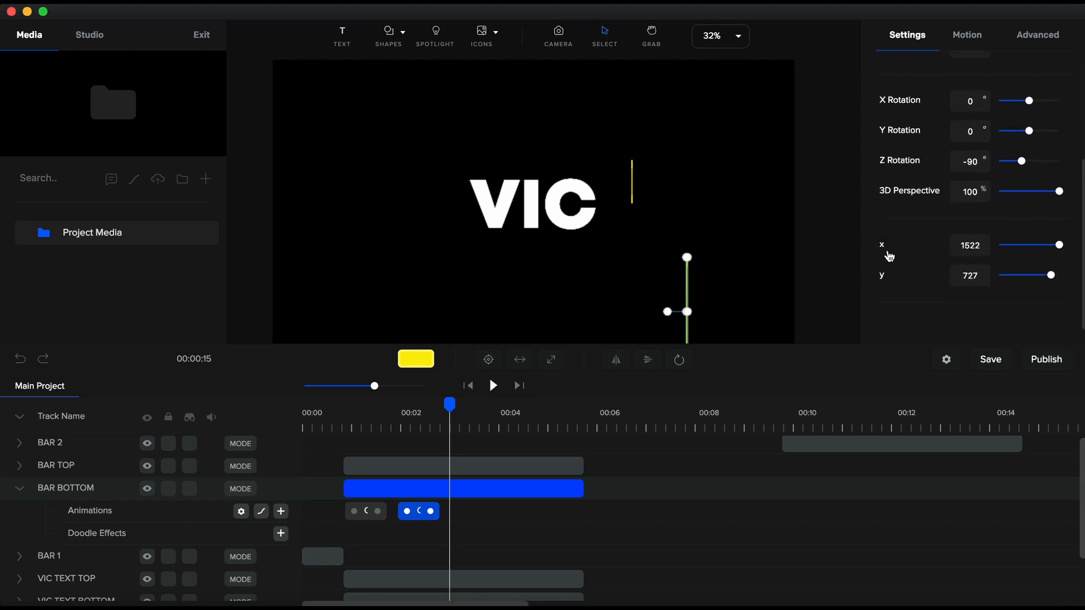
{"action": "left_click", "coordinate": [979, 243]}
{"action": "type", "text": "1320"}
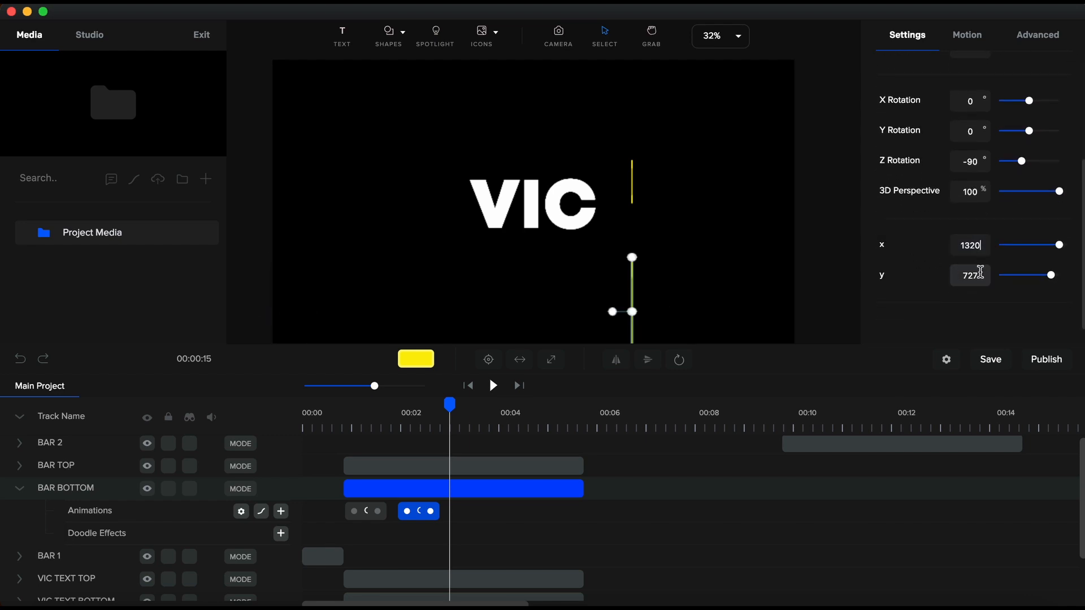
{"action": "left_click", "coordinate": [981, 274]}
{"action": "type", "text": "5"}
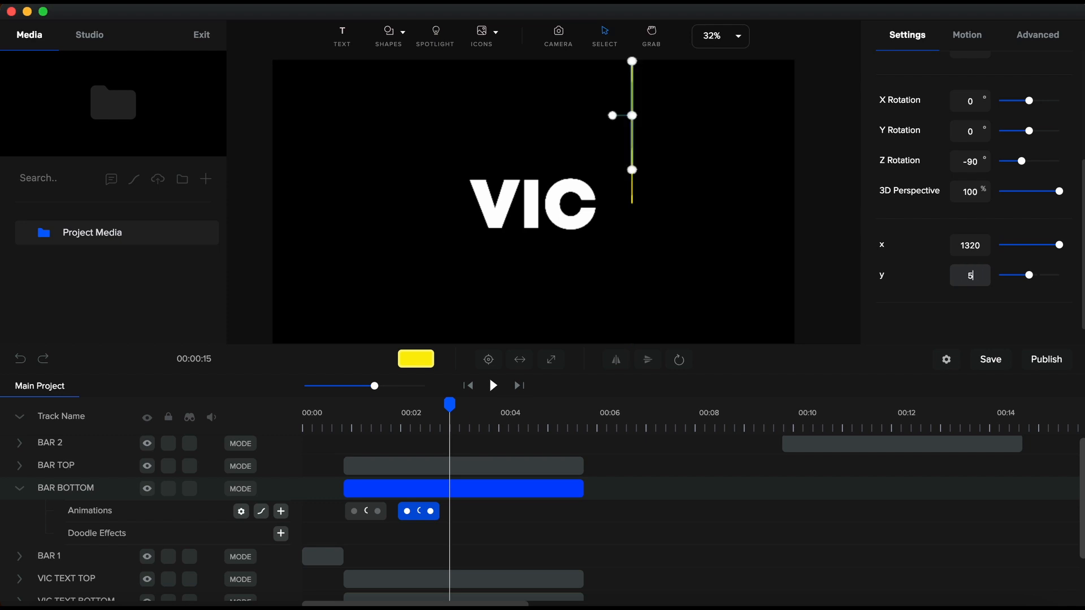
{"action": "type", "text": "38"}
{"action": "key", "text": "Return"}
- Set BAR BOTTOM's Scale X to 20 and align its two animations back to back from the start of the clip
{"action": "scroll", "coordinate": [993, 209], "scroll_direction": "up", "scroll_amount": 3}
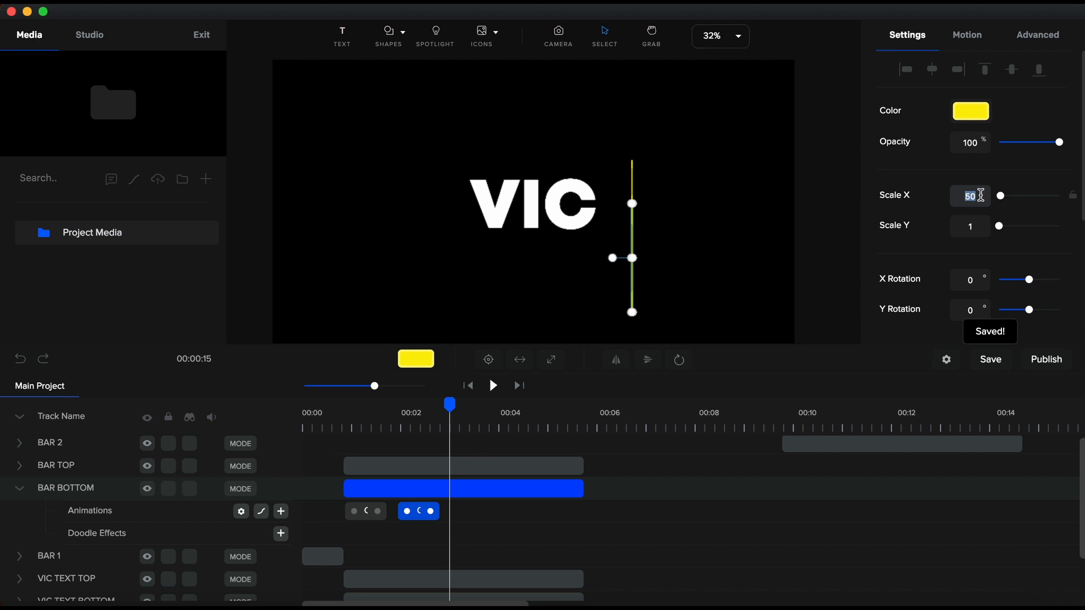
{"action": "type", "text": "20"}
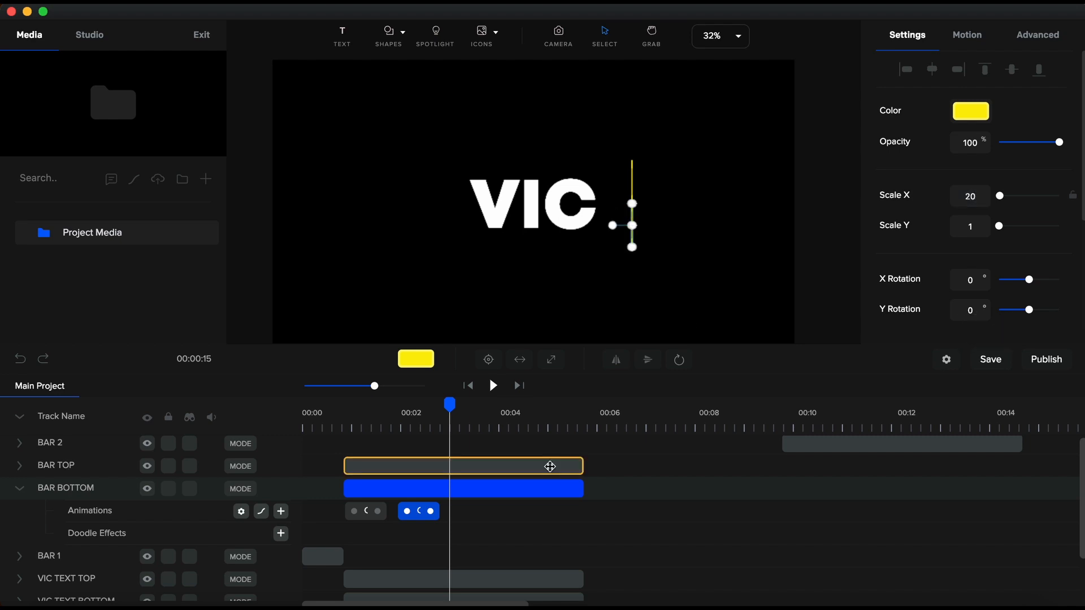
{"action": "left_click_drag", "start_coordinate": [422, 522], "coordinate": [364, 520]}
{"action": "left_click", "coordinate": [404, 517]}
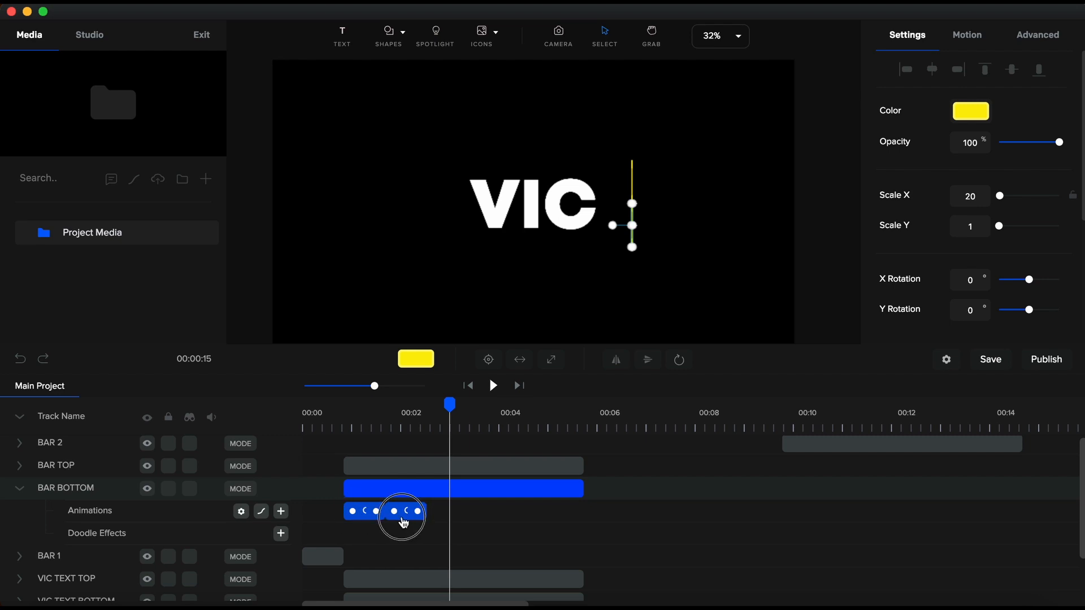
- Expand all tracks and magnify the timeline around the start of the split bars, with the VIC TEXT TOP and VIC TEXT BOTTOM tracks in view
{"action": "left_click", "coordinate": [347, 429]}
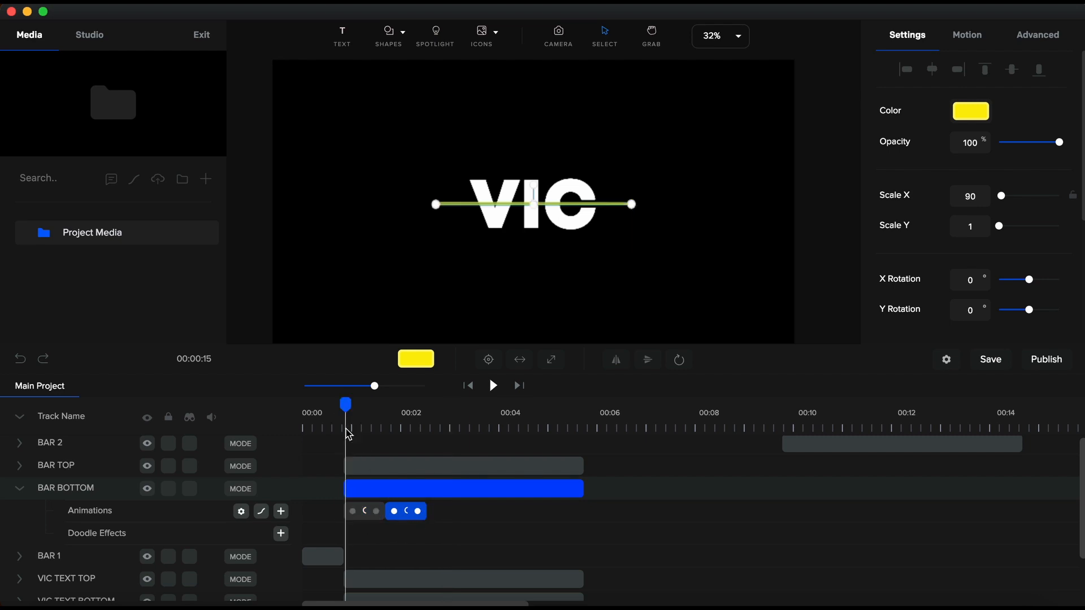
{"action": "left_click", "coordinate": [19, 421]}
{"action": "left_click", "coordinate": [19, 421]}
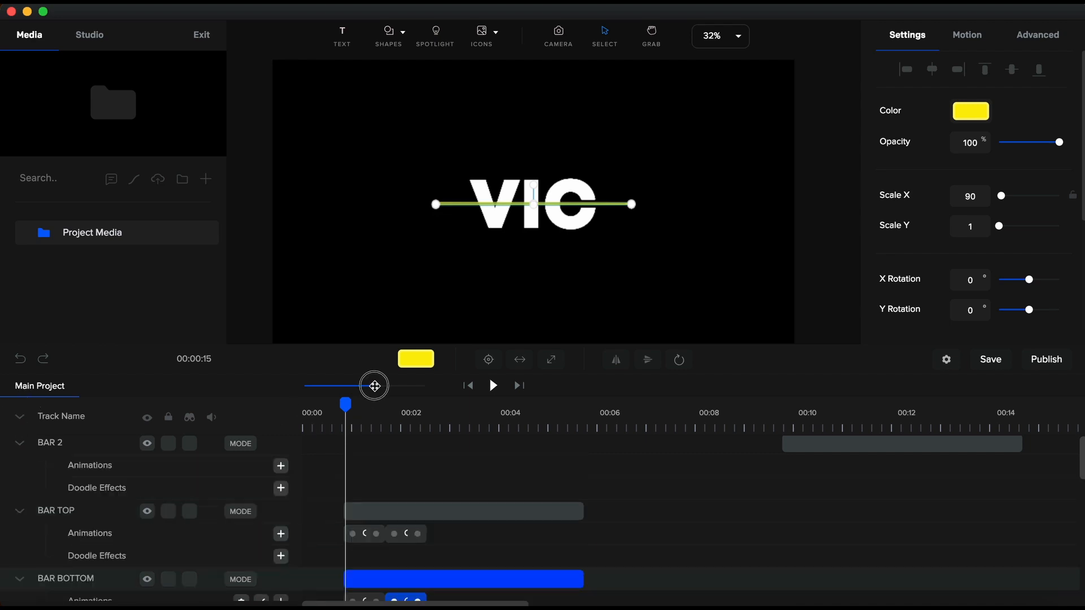
{"action": "left_click_drag", "start_coordinate": [373, 388], "coordinate": [426, 386]}
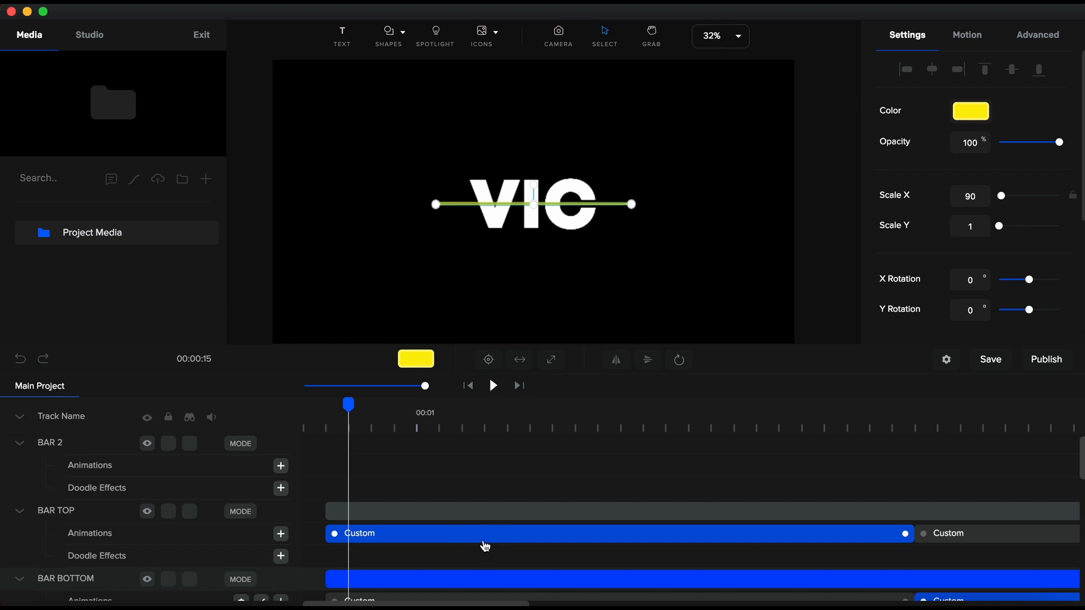
{"action": "scroll", "coordinate": [484, 546], "scroll_direction": "down", "scroll_amount": 2}
{"action": "scroll", "coordinate": [458, 535], "scroll_direction": "down", "scroll_amount": 4}
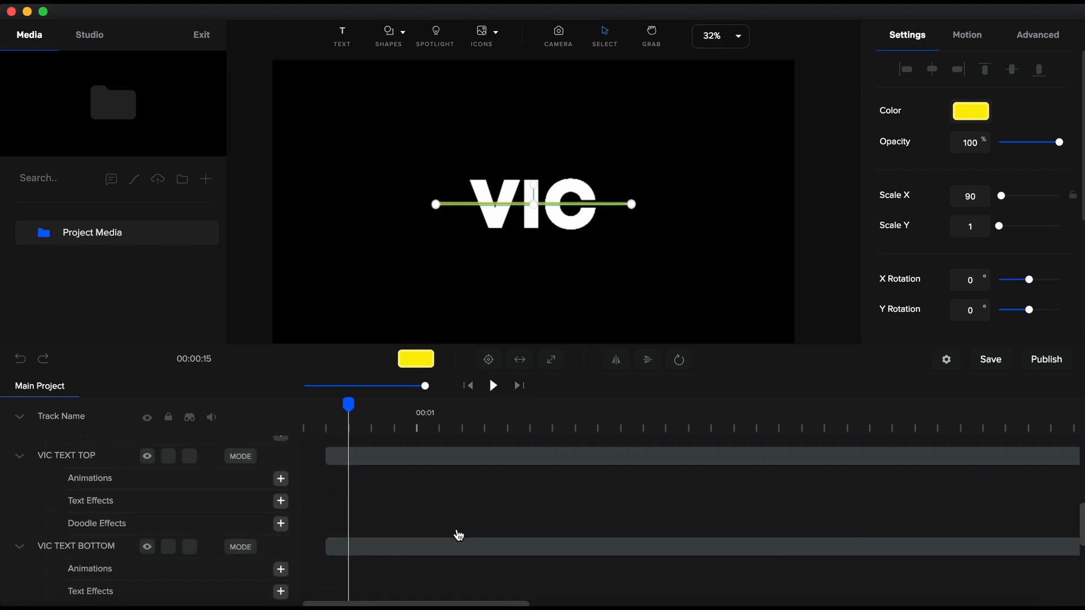
- Zoom the timeline out to about nine seconds and collapse all the tracks
{"action": "scroll", "coordinate": [458, 535], "scroll_direction": "up", "scroll_amount": 5}
{"action": "scroll", "coordinate": [458, 535], "scroll_direction": "right", "scroll_amount": 9}
{"action": "scroll", "coordinate": [458, 533], "scroll_direction": "down", "scroll_amount": 4}
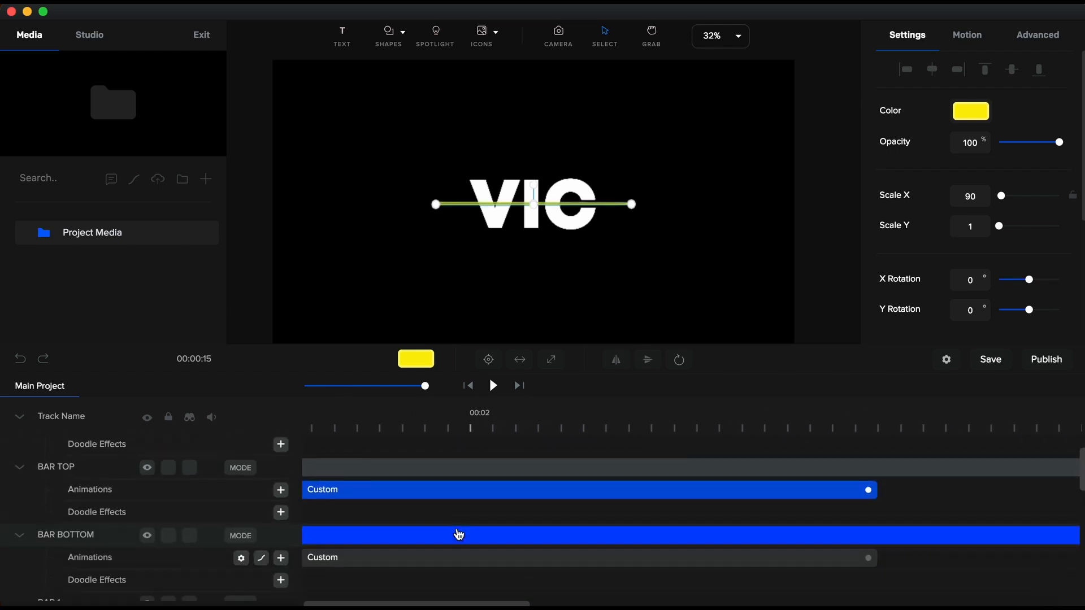
{"action": "scroll", "coordinate": [455, 531], "scroll_direction": "up", "scroll_amount": 3}
{"action": "left_click_drag", "start_coordinate": [426, 386], "coordinate": [396, 386]}
{"action": "scroll", "coordinate": [445, 503], "scroll_direction": "left", "scroll_amount": 13}
{"action": "scroll", "coordinate": [445, 503], "scroll_direction": "down", "scroll_amount": 4}
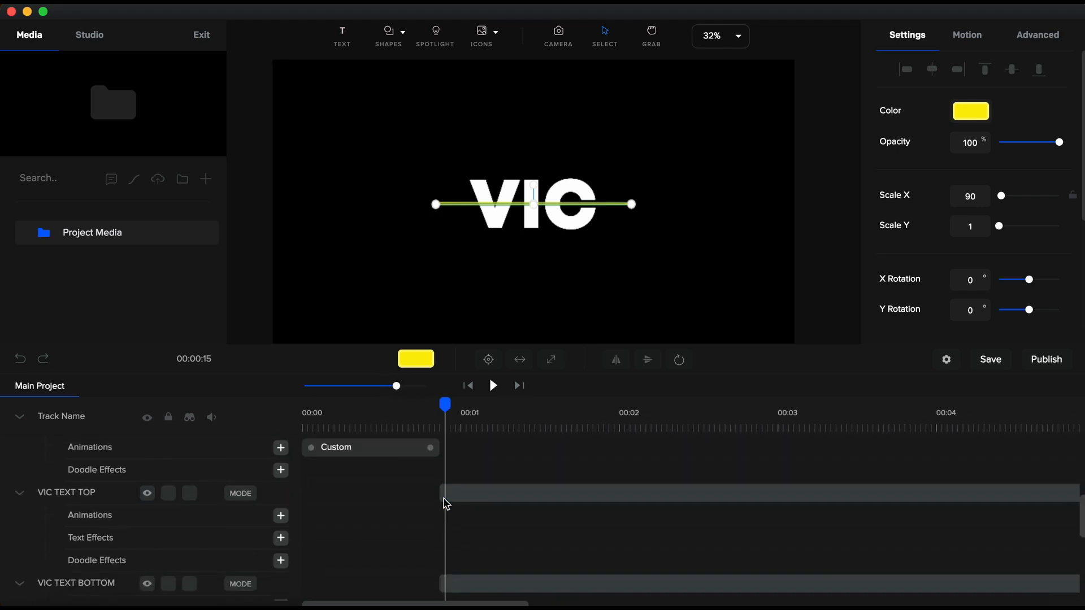
{"action": "scroll", "coordinate": [444, 501], "scroll_direction": "up", "scroll_amount": 6}
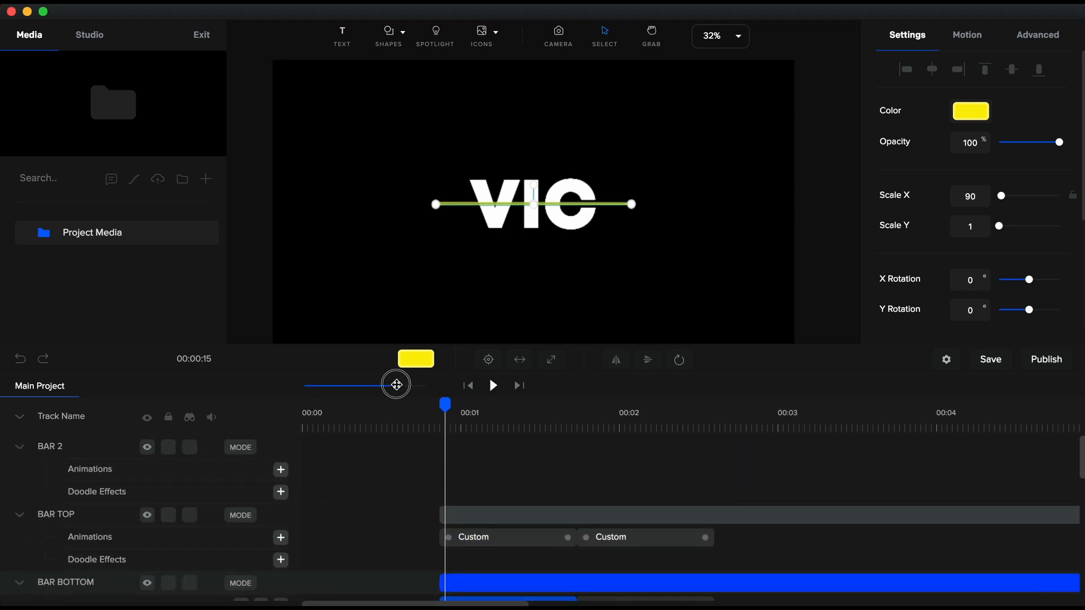
{"action": "left_click_drag", "start_coordinate": [397, 386], "coordinate": [385, 386]}
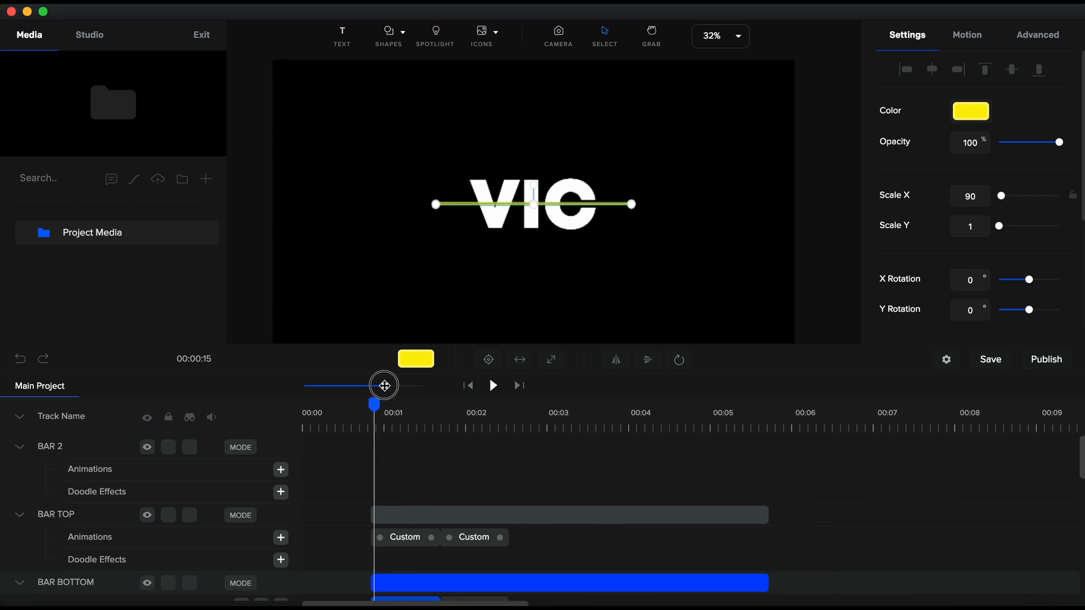
{"action": "left_click", "coordinate": [22, 421]}
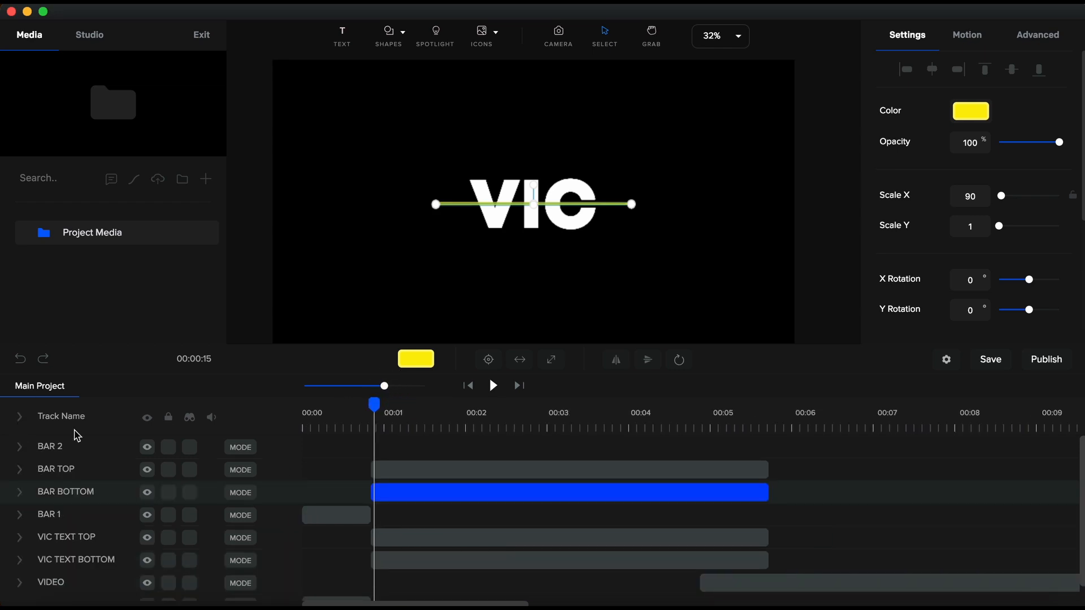
- Change the fill color of BAR BOTTOM and BAR TOP from yellow to white (#FFFFFF)
{"action": "left_click", "coordinate": [975, 115]}
{"action": "left_click_drag", "start_coordinate": [900, 119], "coordinate": [876, 92]}
{"action": "left_click", "coordinate": [445, 465]}
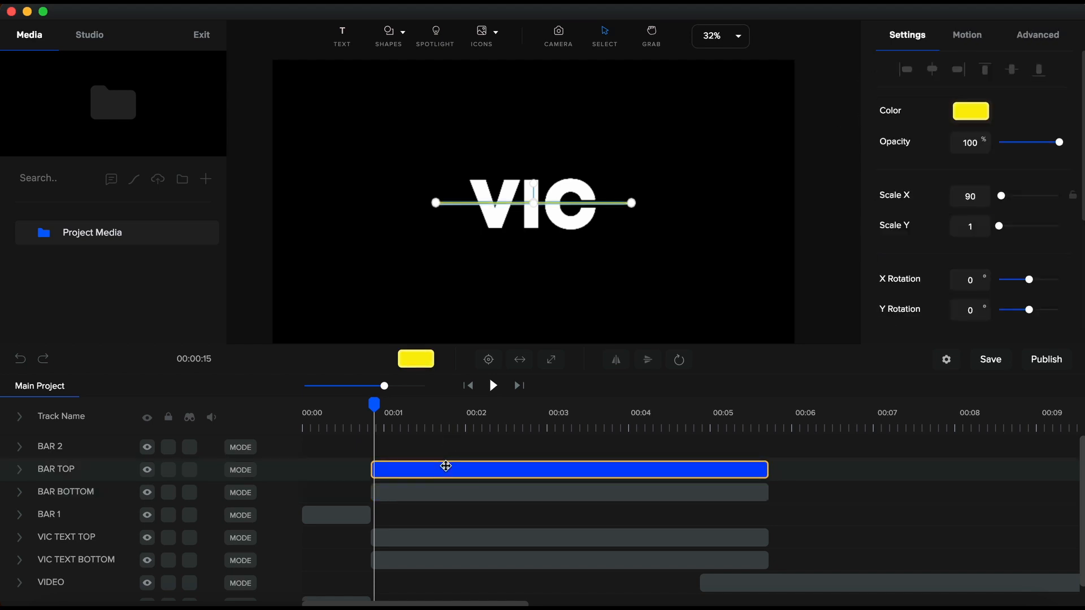
{"action": "left_click", "coordinate": [977, 116]}
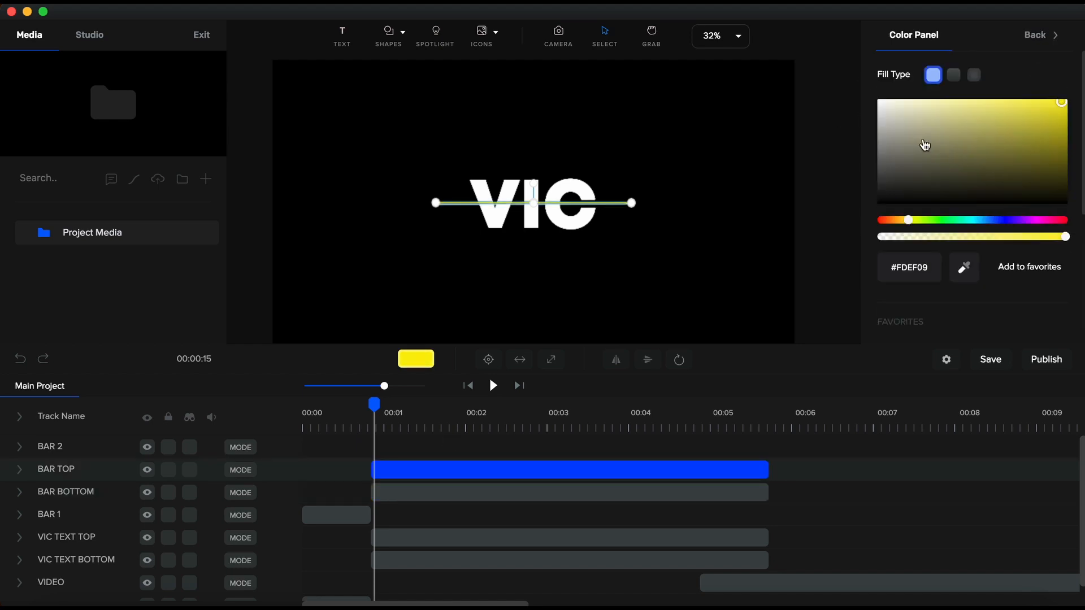
{"action": "left_click_drag", "start_coordinate": [922, 147], "coordinate": [867, 92]}
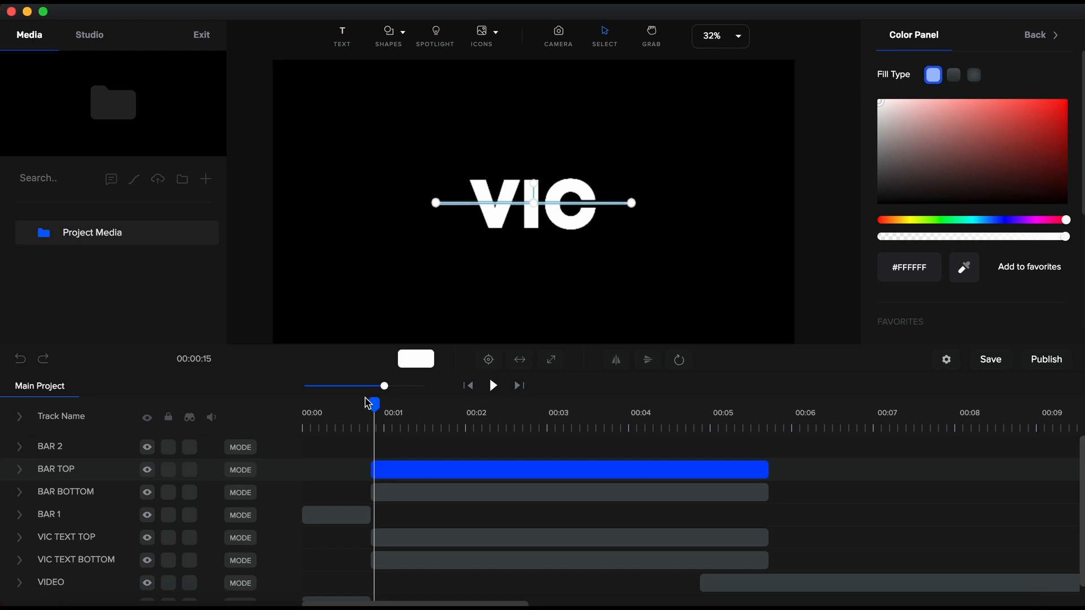
- Deselect everything and play the split bars' animation to check how the white bars open and shrink
{"action": "left_click_drag", "start_coordinate": [384, 386], "coordinate": [374, 386]}
{"action": "left_click", "coordinate": [843, 246]}
{"action": "key", "text": "space"}
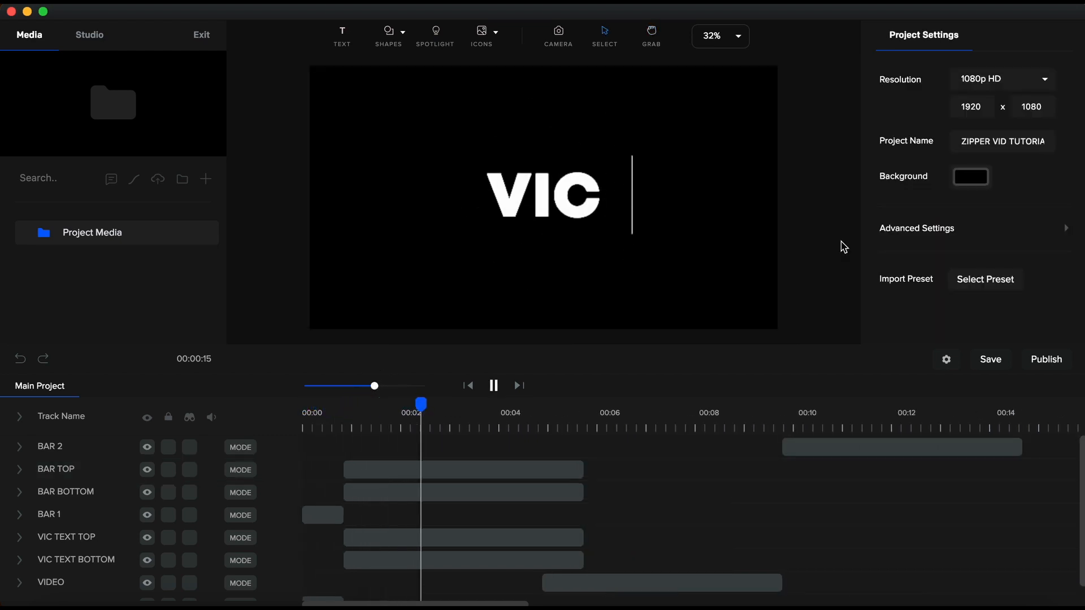
{"action": "key", "text": "space"}
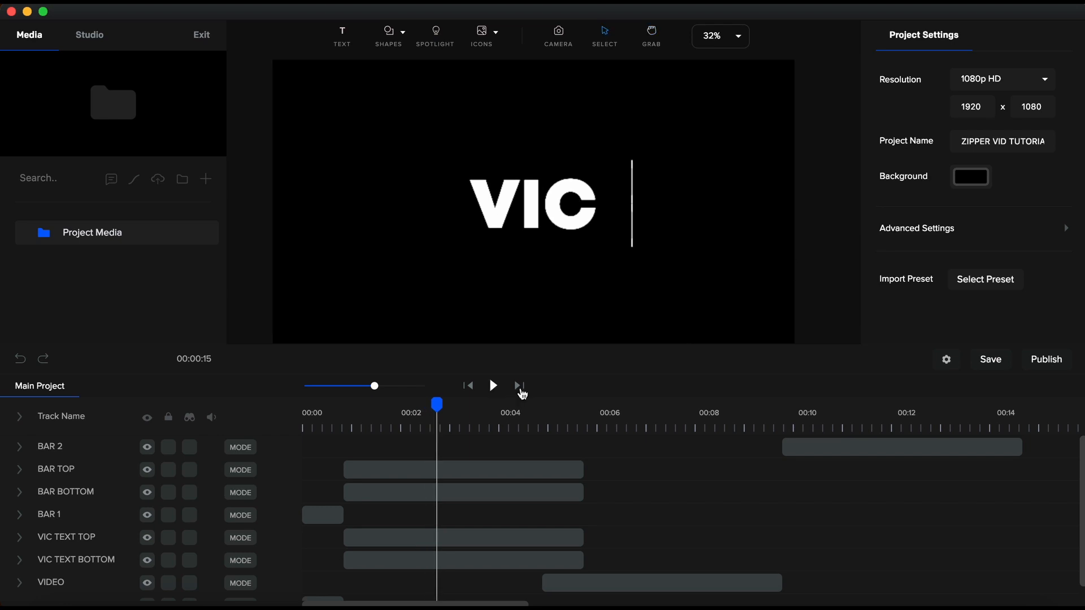
- Place the playhead at the start of the split bars and select the VIC TEXT TOP clip, leaving all tracks collapsed
{"action": "left_click", "coordinate": [22, 419]}
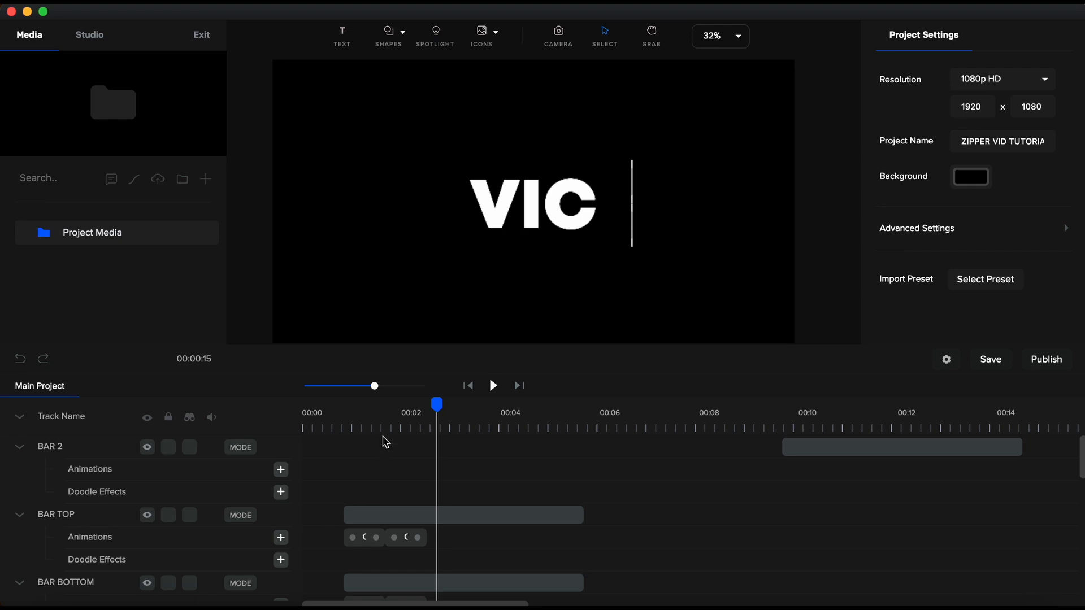
{"action": "left_click", "coordinate": [346, 429]}
{"action": "scroll", "coordinate": [376, 495], "scroll_direction": "down", "scroll_amount": 5}
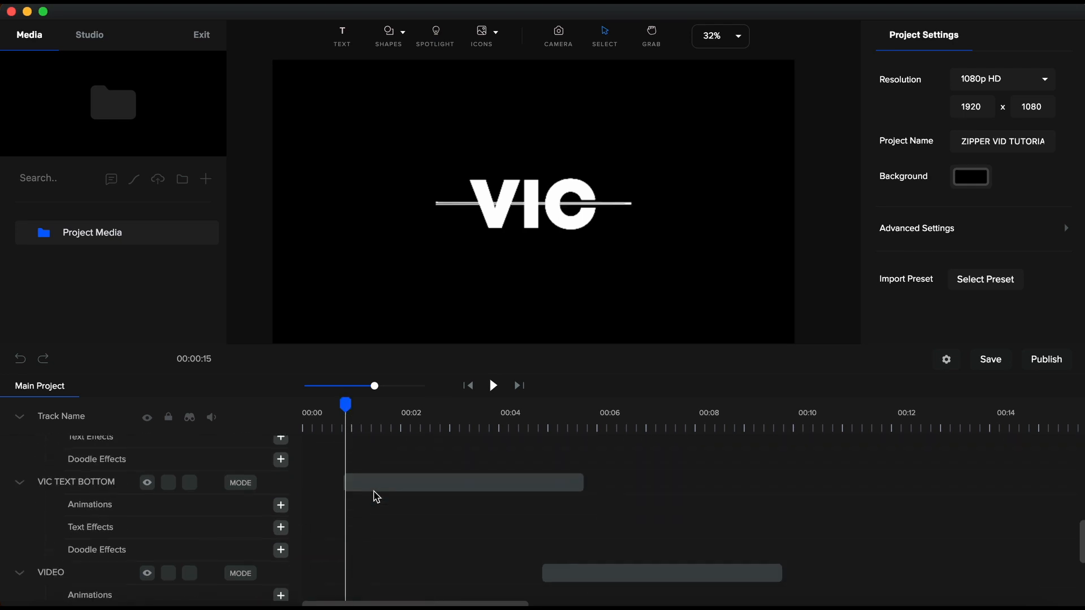
{"action": "scroll", "coordinate": [375, 495], "scroll_direction": "up", "scroll_amount": 1}
{"action": "scroll", "coordinate": [376, 496], "scroll_direction": "up", "scroll_amount": 2}
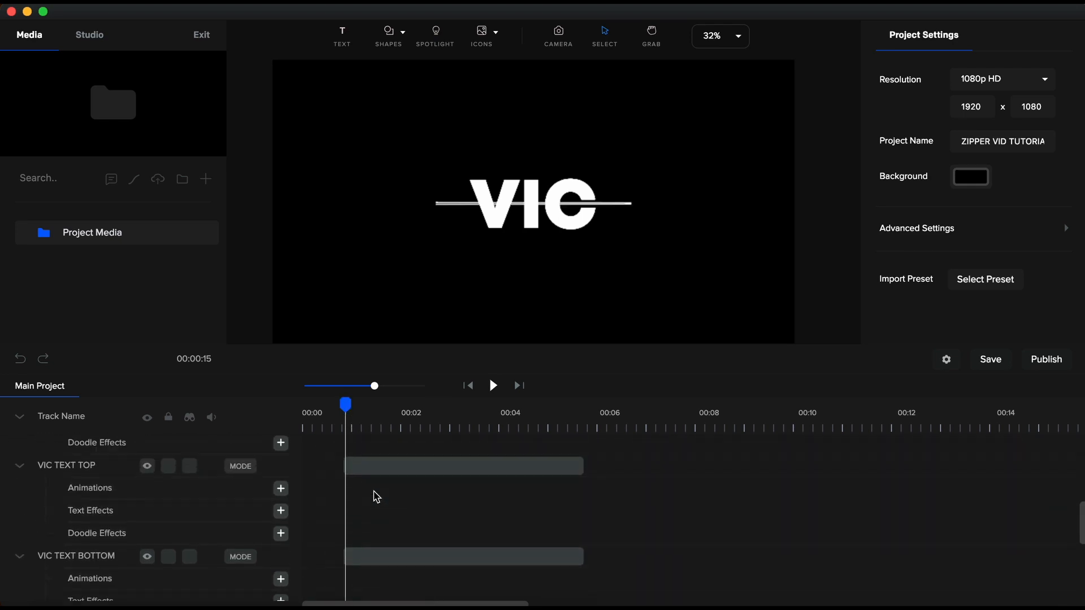
{"action": "left_click", "coordinate": [378, 478]}
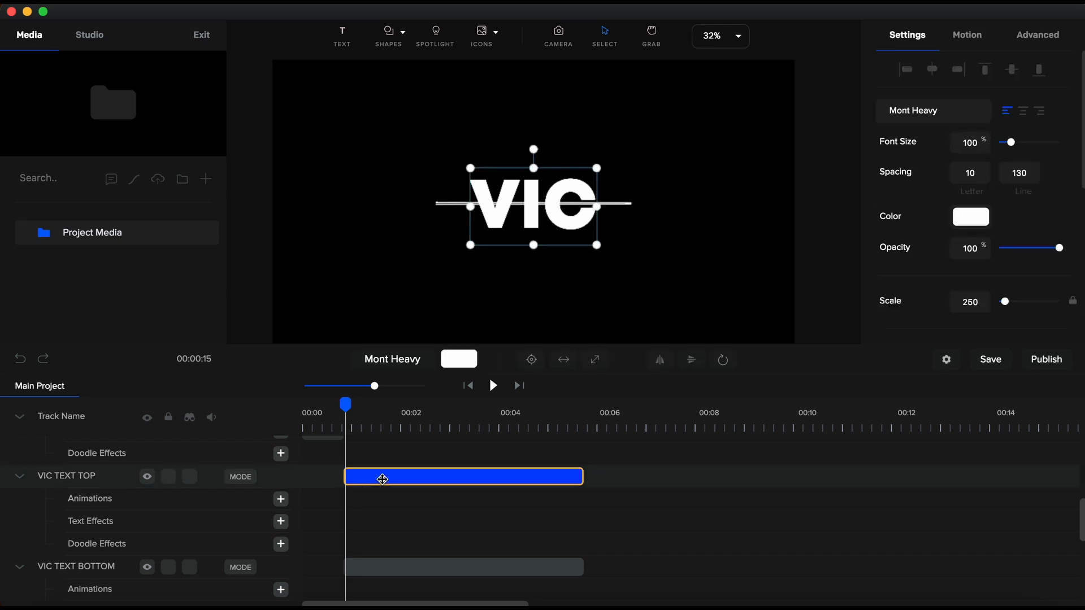
{"action": "left_click", "coordinate": [21, 420]}
- Add a rectangle shape and move its track to directly above VIC TEXT TOP
{"action": "left_click", "coordinate": [395, 40]}
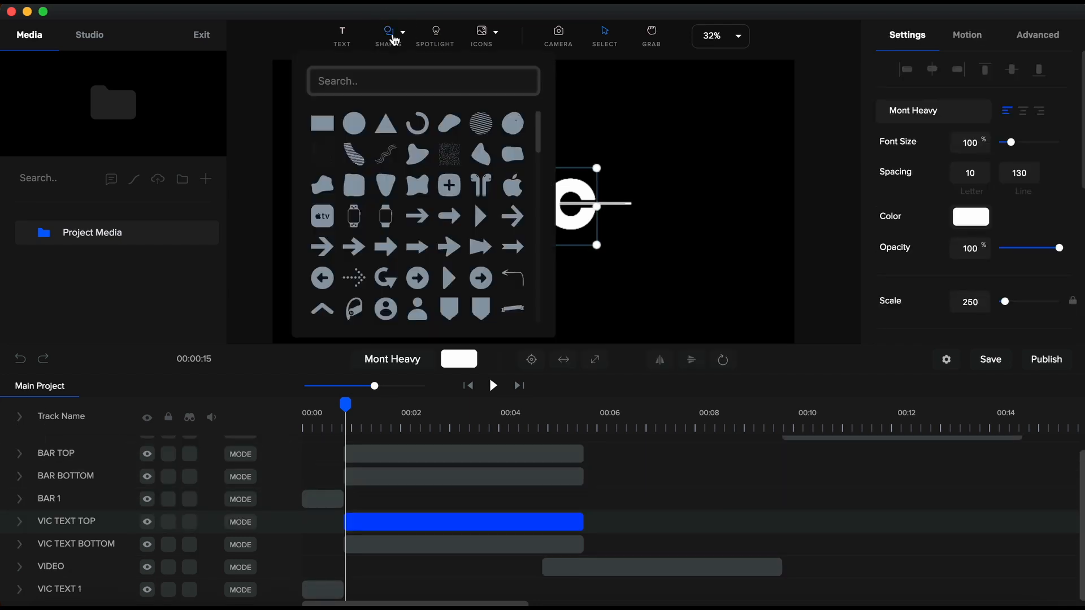
{"action": "left_click", "coordinate": [322, 123]}
{"action": "left_click", "coordinate": [570, 174]}
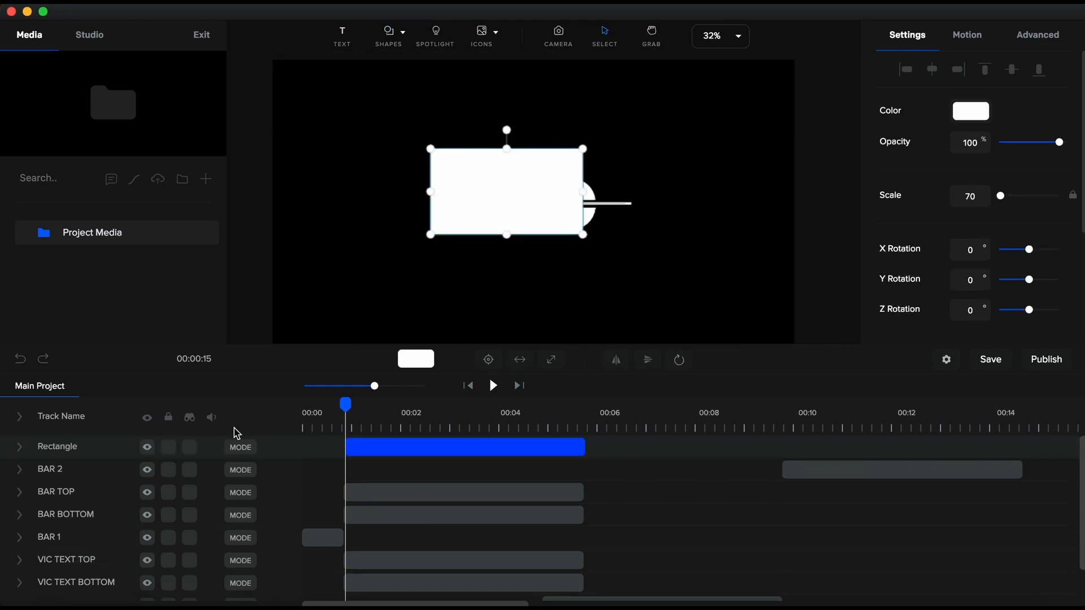
{"action": "left_click_drag", "start_coordinate": [61, 455], "coordinate": [58, 552]}
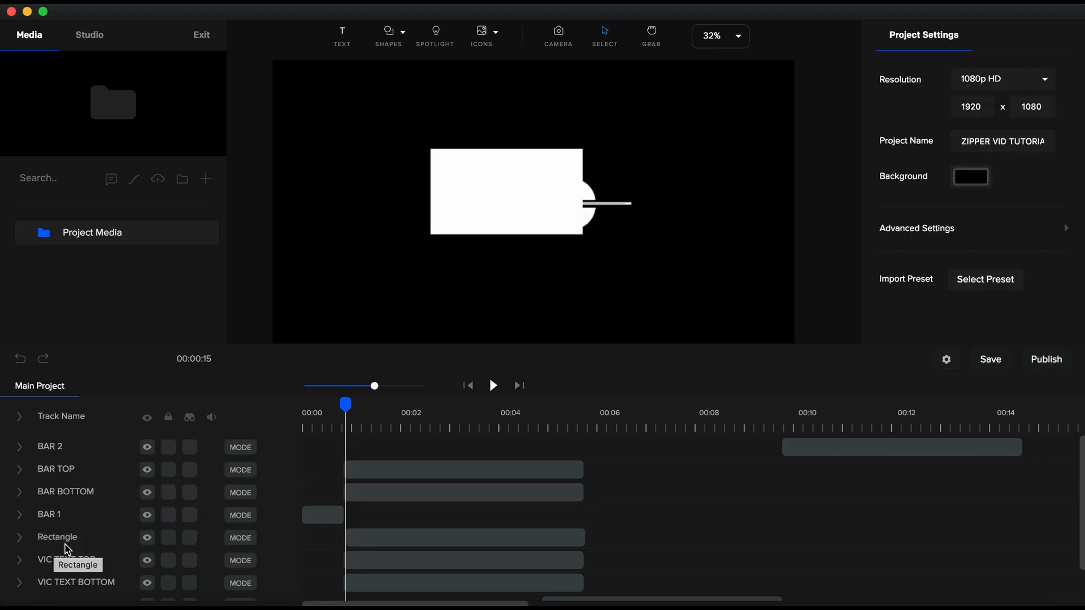
- Rename the rectangle's track VIC TEXT TOP MASK
{"action": "left_click", "coordinate": [113, 540]}
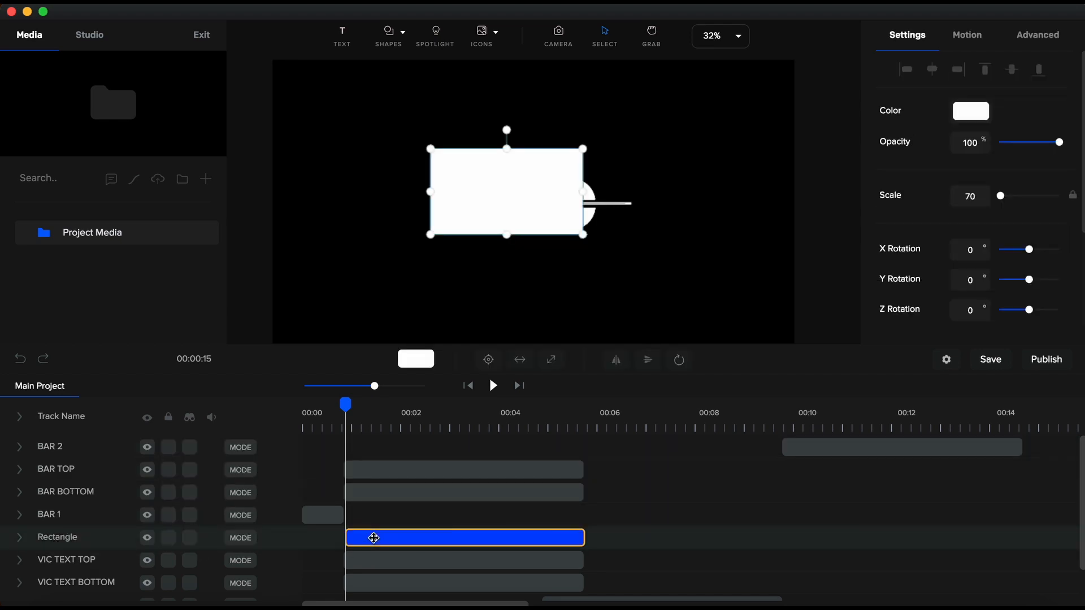
{"action": "double_click", "coordinate": [62, 540]}
{"action": "type", "text": "VIC TEXT TOP MASK"}
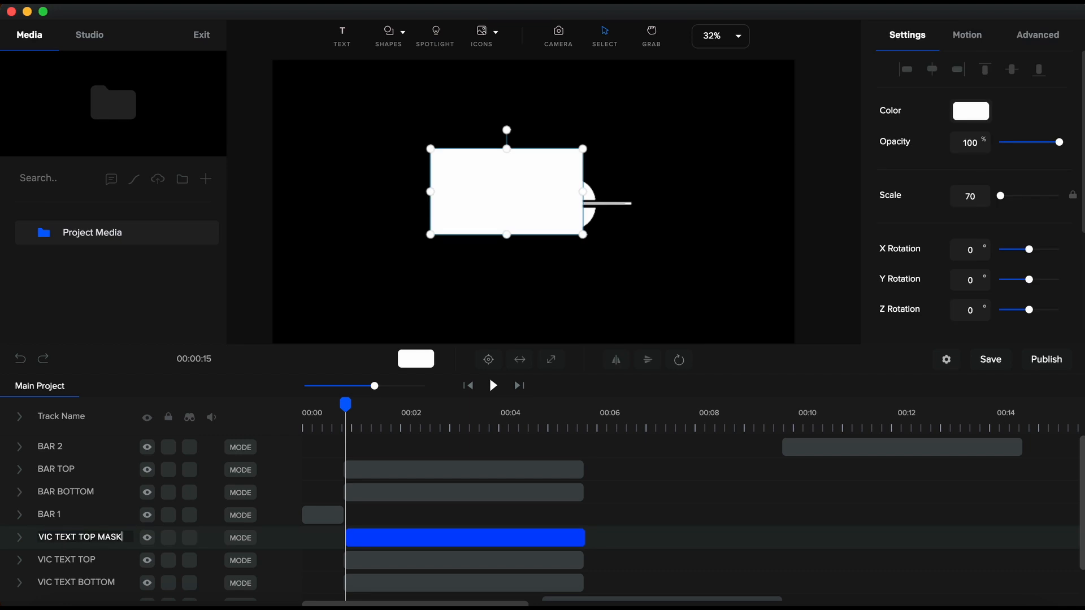
{"action": "key", "text": "Return"}
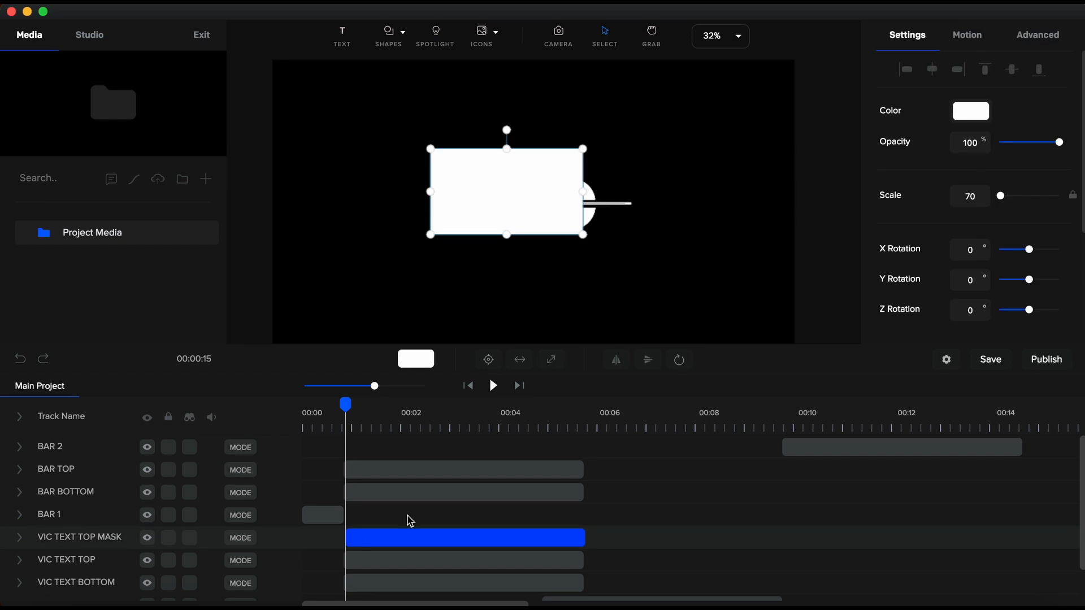
- Duplicate the VIC TEXT TOP MASK track and rename the copy VIC TEXT BTM MASK
{"action": "left_click", "coordinate": [403, 535]}
{"action": "key", "text": "super+d"}
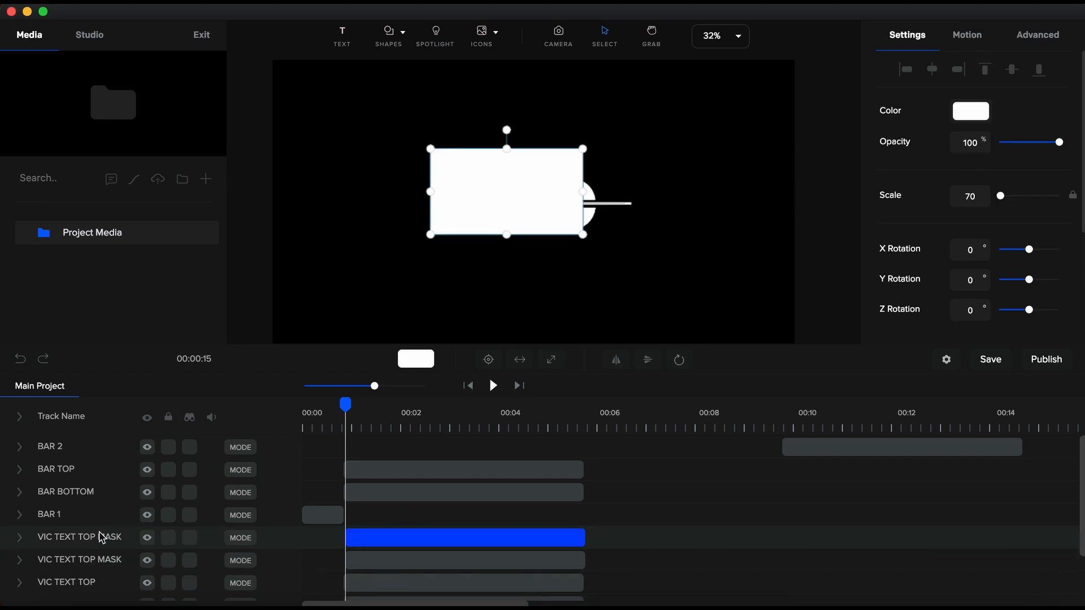
{"action": "double_click", "coordinate": [99, 537]}
{"action": "type", "text": "VIC TEXT BTM"}
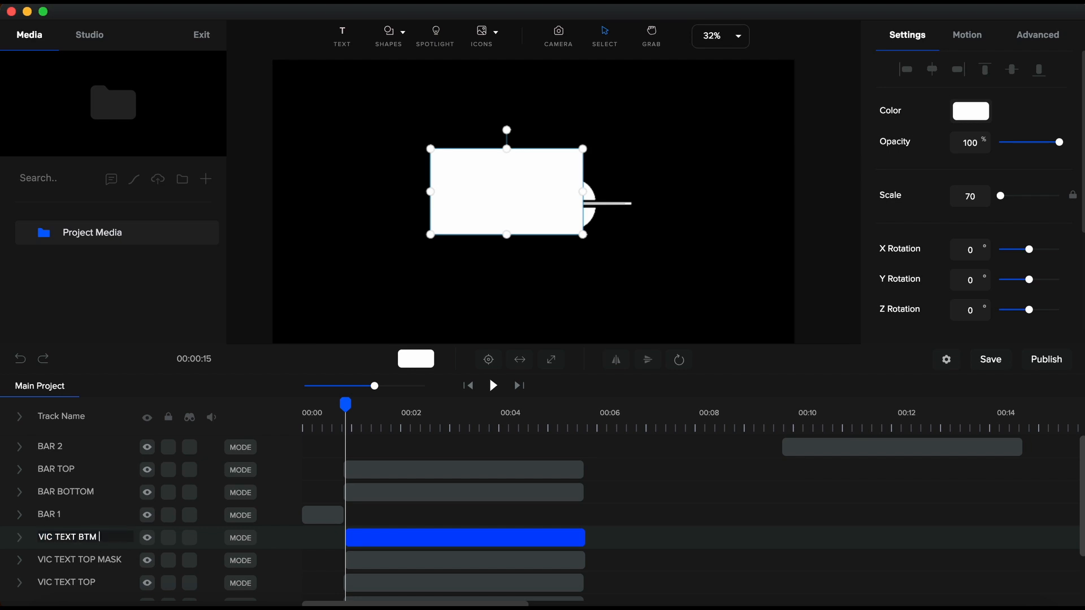
{"action": "type", "text": " MASK"}
{"action": "key", "text": "Return"}
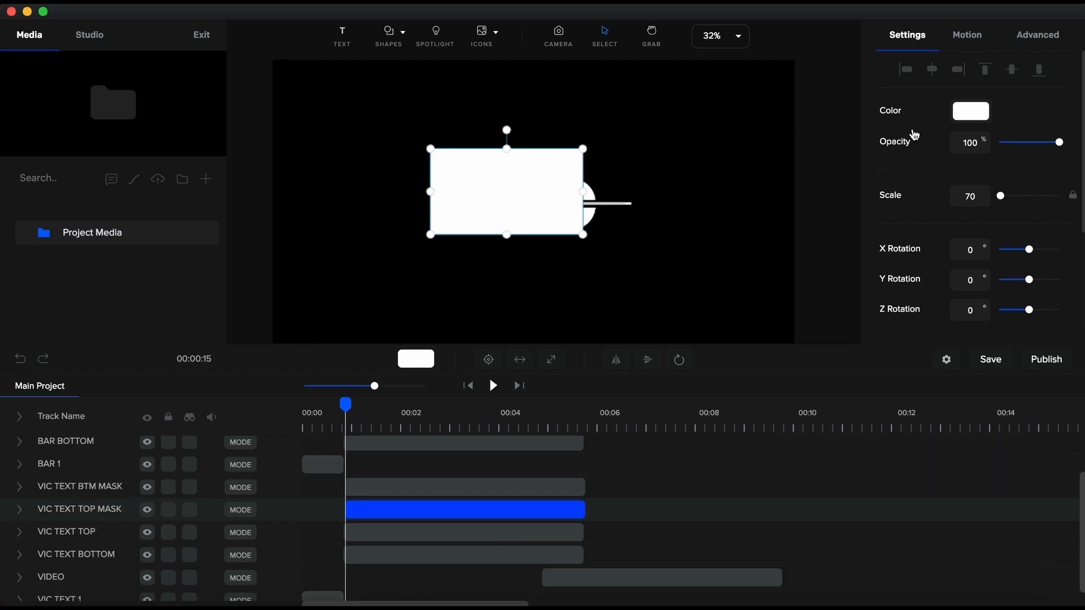
- Give VIC TEXT TOP MASK a light red fill and lower its opacity to 55%
{"action": "left_click", "coordinate": [968, 118]}
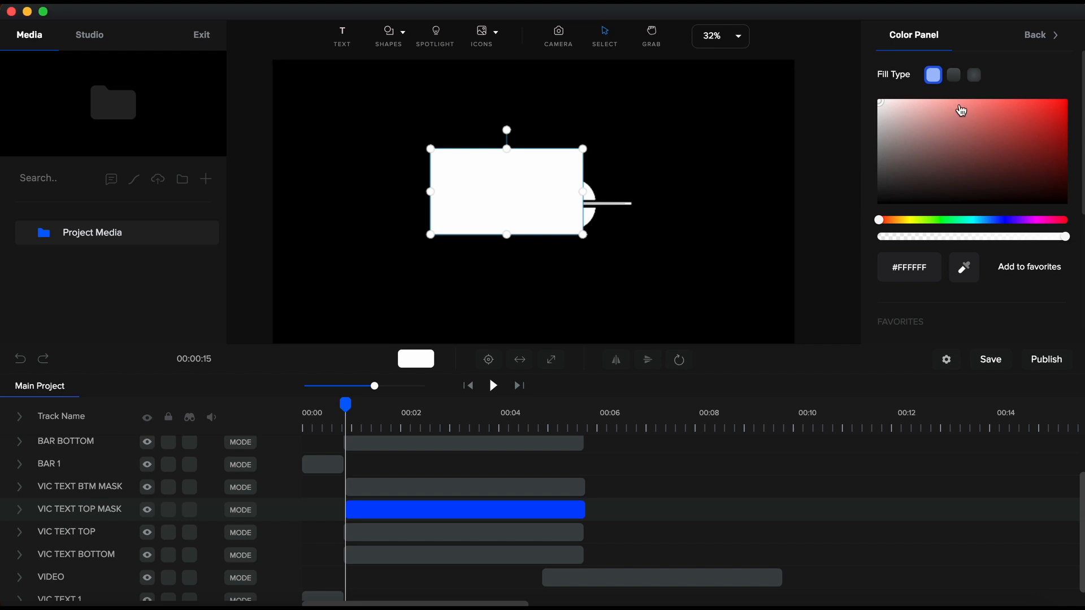
{"action": "left_click", "coordinate": [961, 111]}
{"action": "left_click", "coordinate": [1037, 37]}
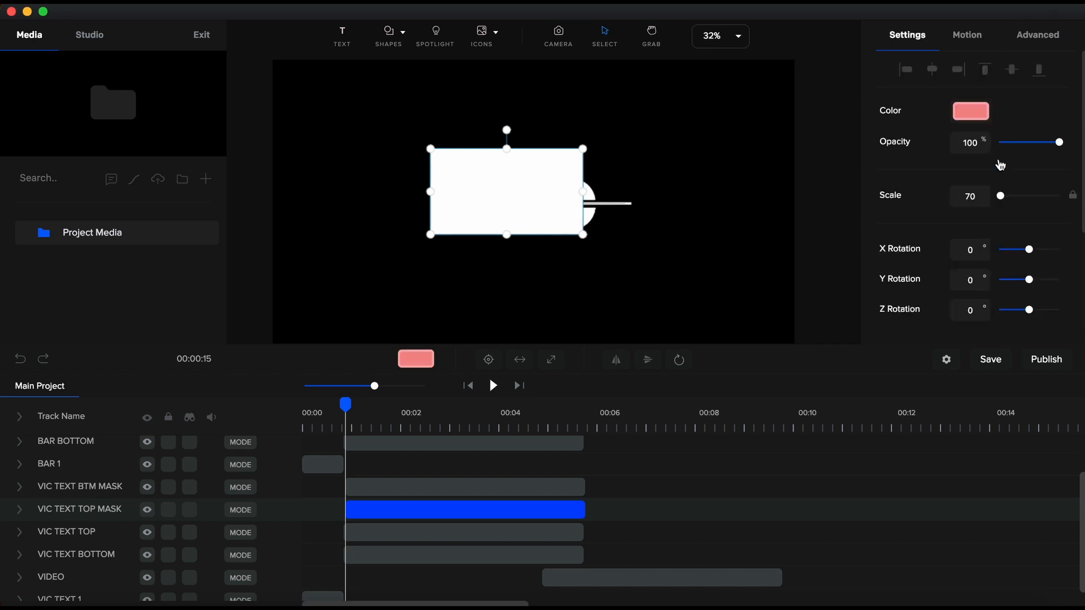
{"action": "left_click_drag", "start_coordinate": [1062, 140], "coordinate": [1035, 154]}
- Give VIC TEXT BTM MASK a light red fill and 55% opacity as well
{"action": "left_click", "coordinate": [453, 486]}
{"action": "left_click", "coordinate": [966, 116]}
{"action": "left_click", "coordinate": [978, 106]}
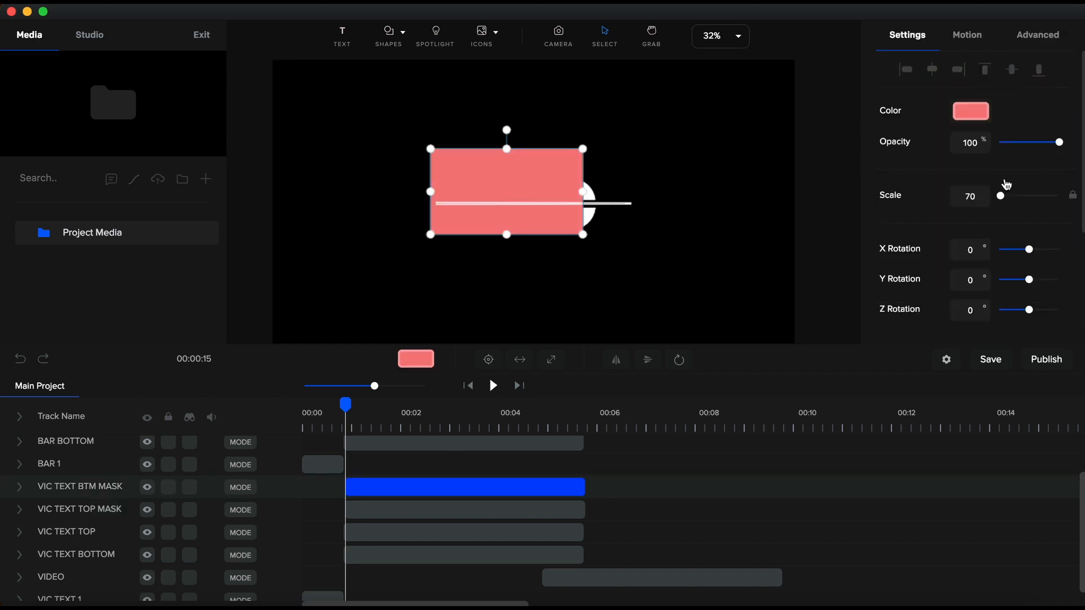
{"action": "left_click_drag", "start_coordinate": [1059, 142], "coordinate": [1034, 140]}
{"action": "left_click", "coordinate": [511, 467]}
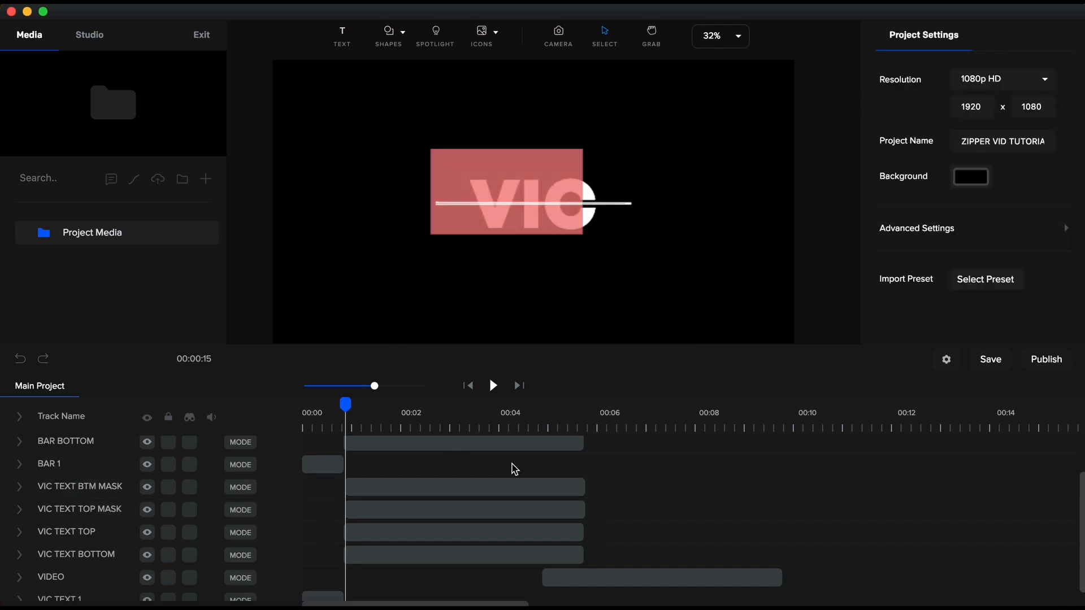
- Widen VIC TEXT TOP MASK to cover the full VIC text and shift the VIC TEXT BTM MASK clip to start where the top mask ends
{"action": "left_click", "coordinate": [483, 512]}
{"action": "left_click_drag", "start_coordinate": [583, 192], "coordinate": [632, 191]}
{"action": "left_click", "coordinate": [469, 488]}
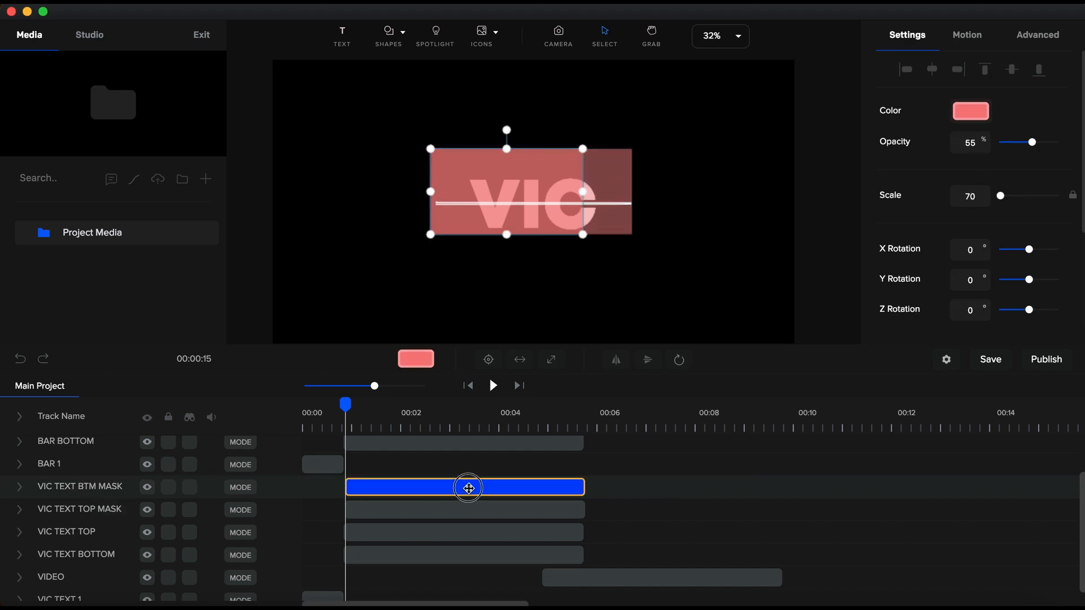
{"action": "left_click_drag", "start_coordinate": [469, 488], "coordinate": [672, 487]}
- Move VIC TEXT TOP MASK straight up until its lower edge sits in the gap between the two bars
{"action": "left_click", "coordinate": [529, 503]}
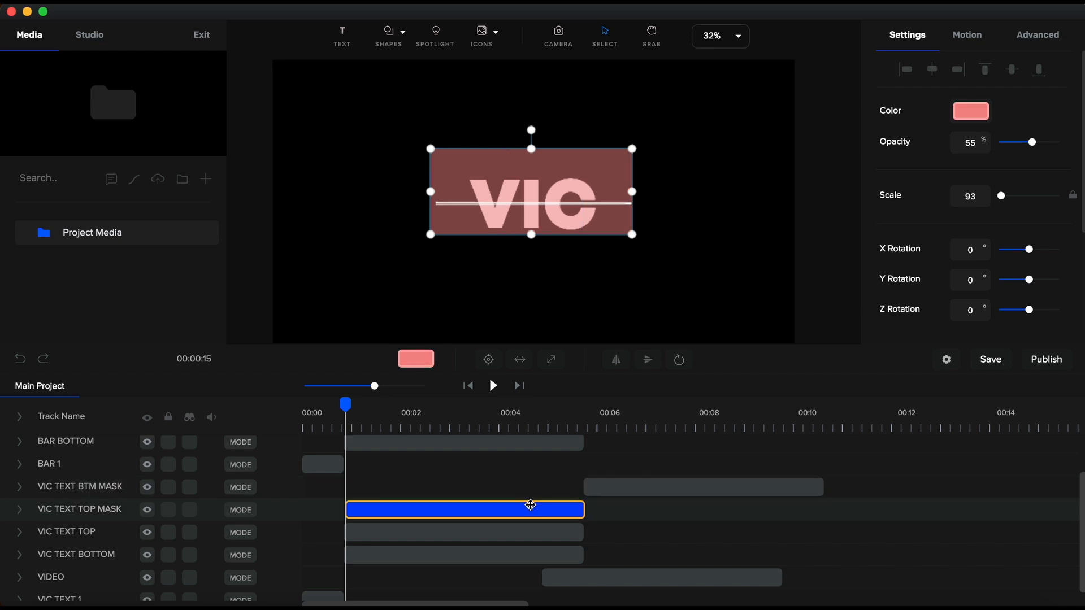
{"action": "scroll", "coordinate": [555, 253], "scroll_direction": "up", "scroll_amount": 5}
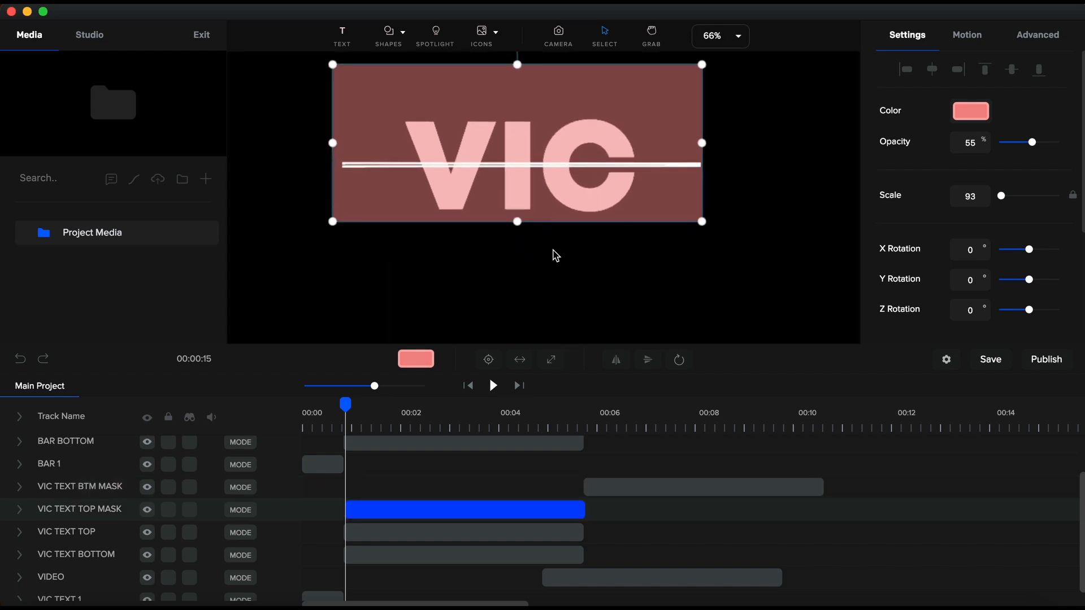
{"action": "key", "text": "shift+Up"}
{"action": "key", "text": "shift+Up"}
{"action": "key", "text": "shift+Up"}
{"action": "key", "text": "shift+Up"}
{"action": "key", "text": "shift+Up"}
{"action": "key", "text": "shift+Up"}
{"action": "key", "text": "shift+Up"}
{"action": "key", "text": "shift+Up"}
{"action": "key", "text": "shift+Up"}
{"action": "key", "text": "shift+Up"}
{"action": "key", "text": "shift+Up"}
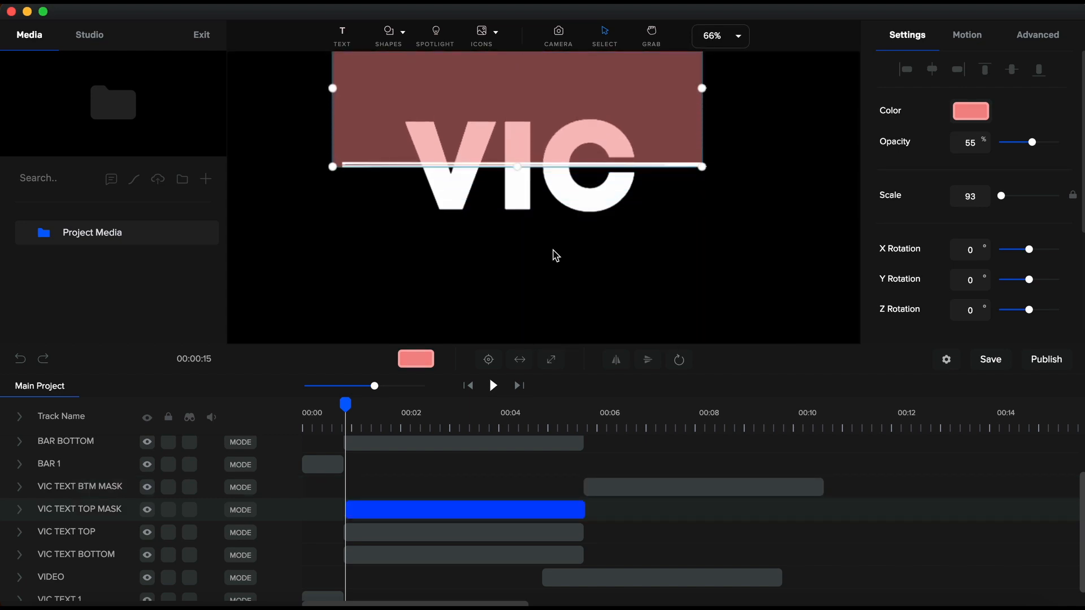
{"action": "scroll", "coordinate": [527, 153], "scroll_direction": "up", "scroll_amount": 8}
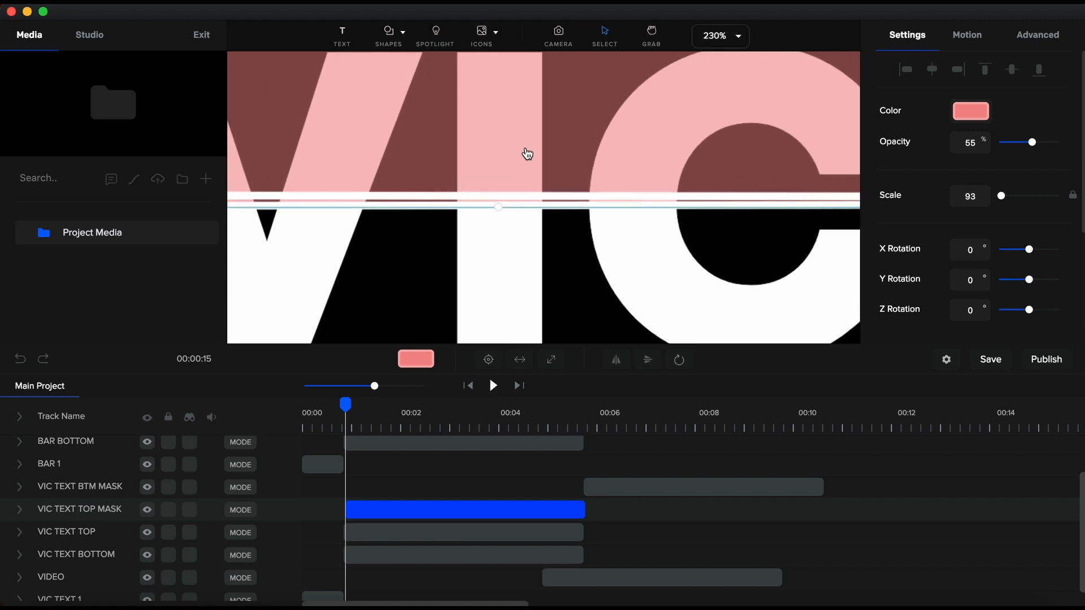
{"action": "key", "text": "Up"}
{"action": "key", "text": "Up"}
{"action": "key", "text": "Up"}
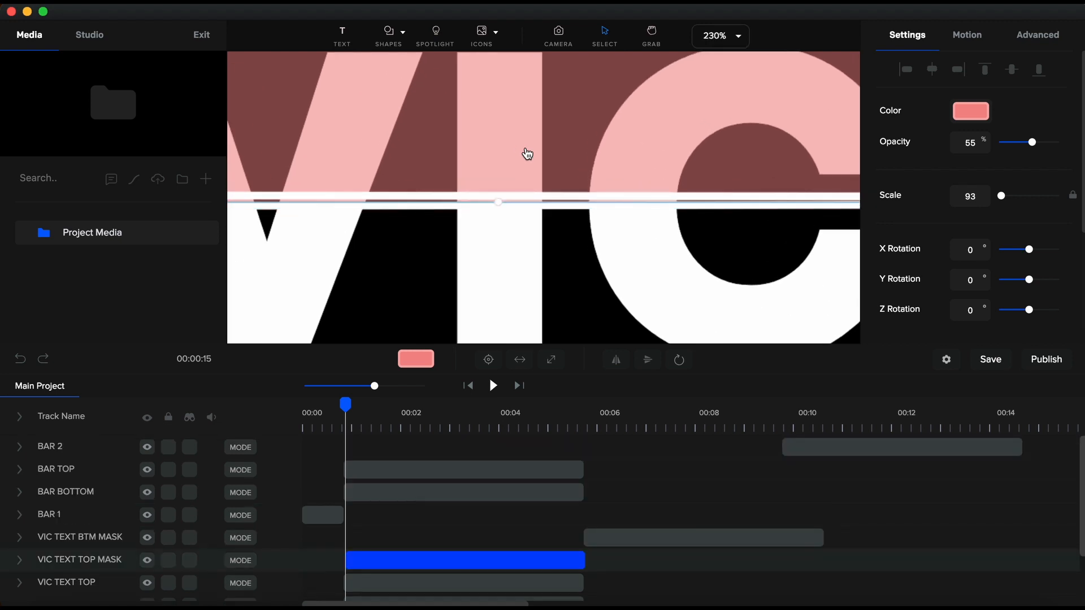
- Fit the whole canvas in view and set VIC TEXT TOP MASK's rotation anchor to its bottom-right corner
{"action": "left_click", "coordinate": [737, 37]}
{"action": "left_click", "coordinate": [700, 187]}
{"action": "left_click", "coordinate": [684, 367]}
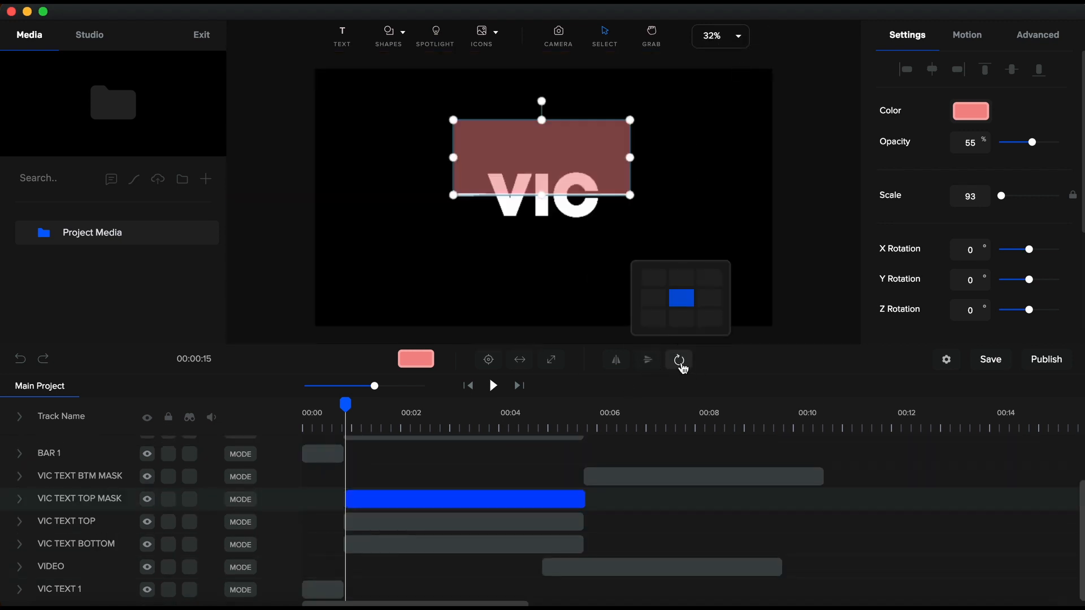
{"action": "left_click", "coordinate": [707, 316]}
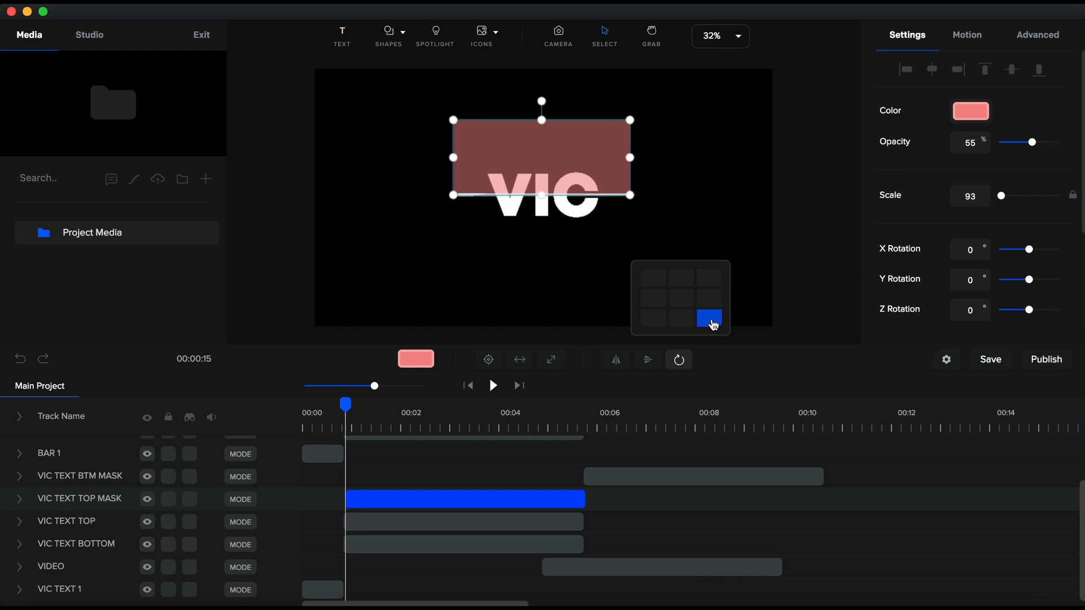
- Add an animation to VIC TEXT TOP MASK with Position and Rotation enabled and Expo easing on both ends
{"action": "left_click", "coordinate": [21, 501]}
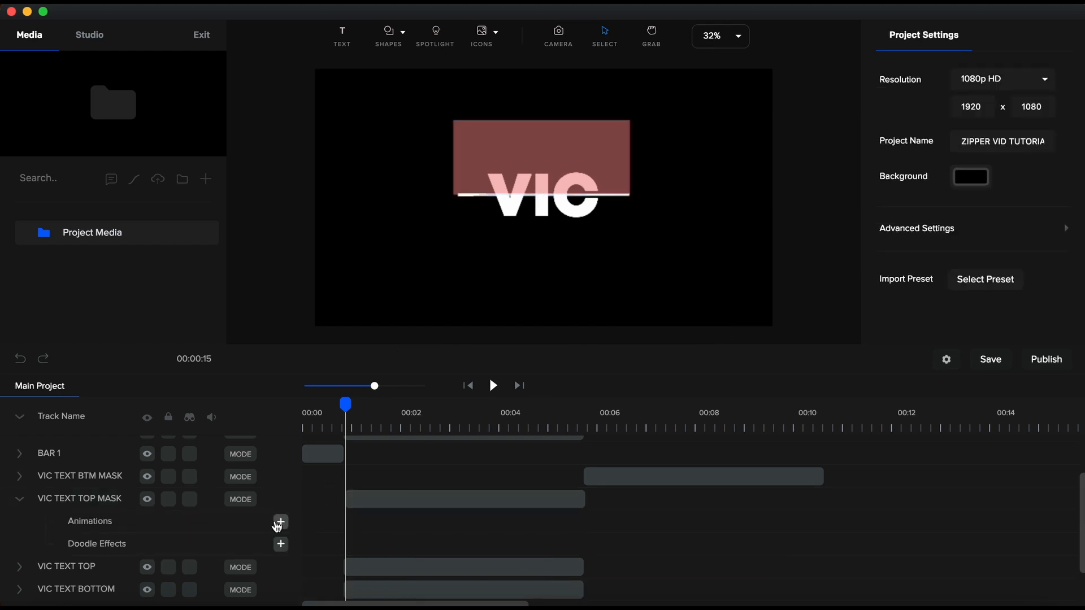
{"action": "left_click", "coordinate": [280, 523]}
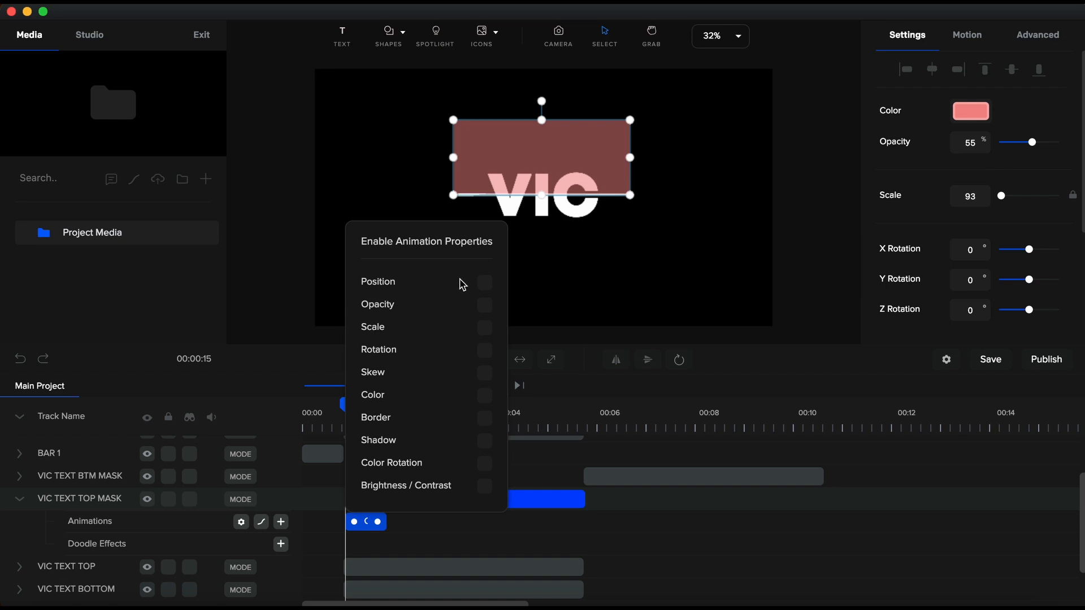
{"action": "left_click", "coordinate": [486, 287]}
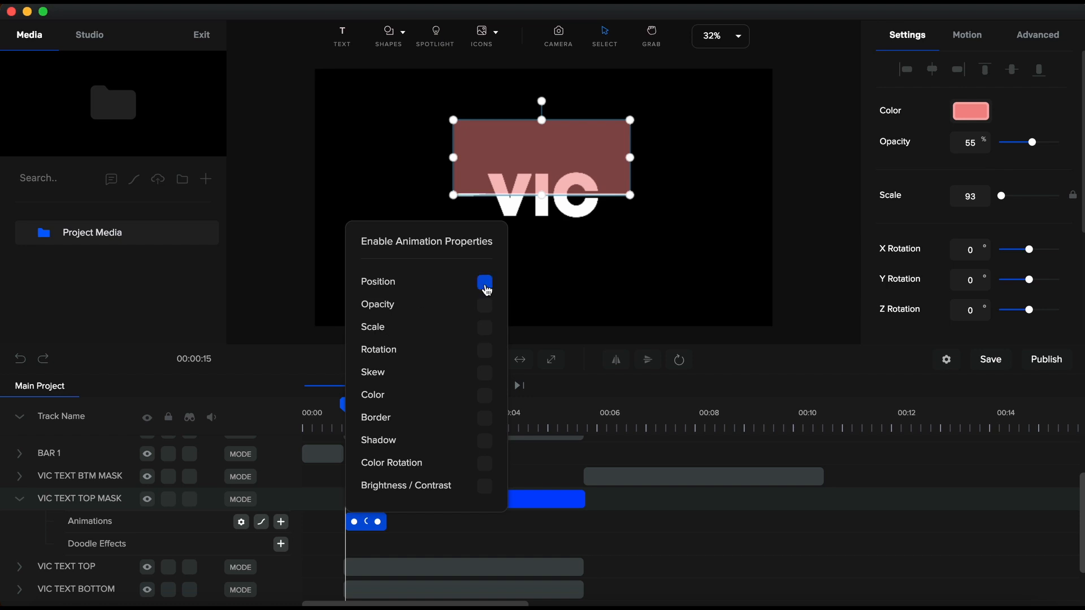
{"action": "left_click", "coordinate": [486, 352]}
{"action": "left_click", "coordinate": [261, 522]}
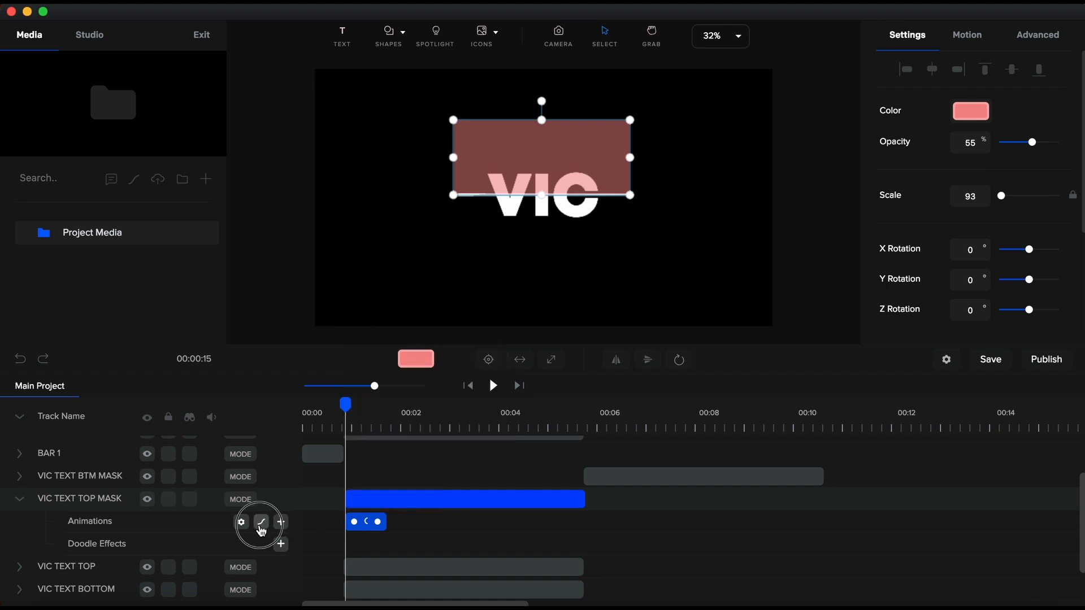
{"action": "left_click", "coordinate": [416, 257]}
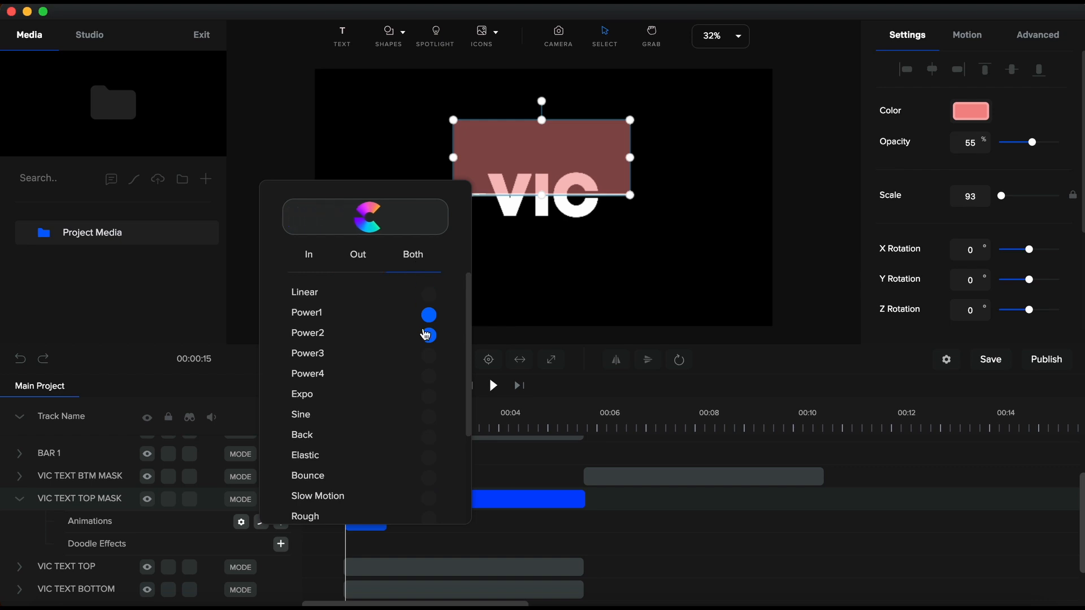
{"action": "left_click", "coordinate": [430, 396]}
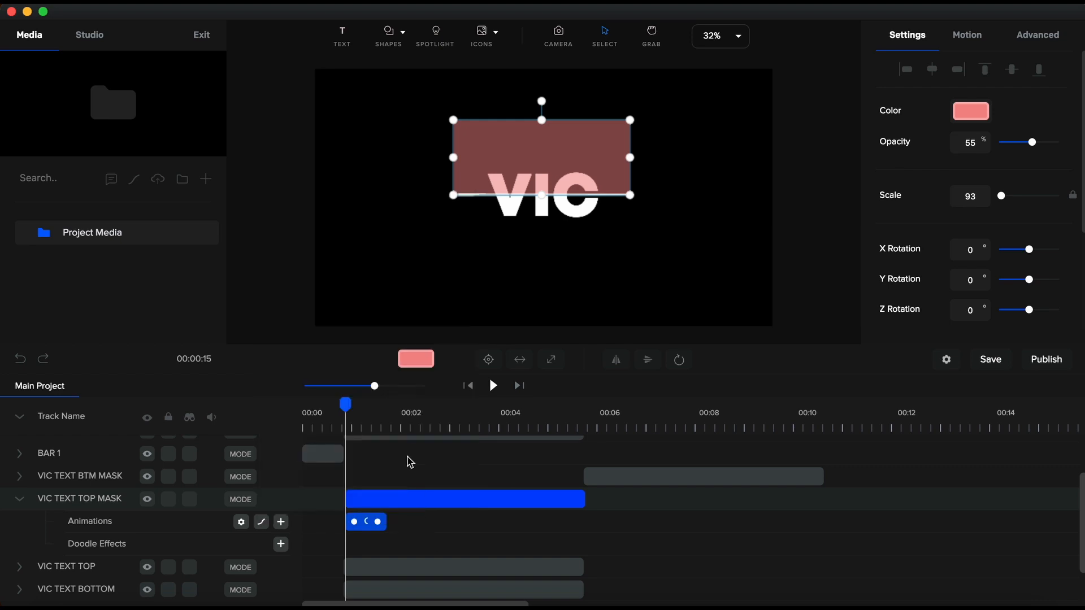
- Past the end of its animation, rotate VIC TEXT TOP MASK clockwise until it stands upright beside the raised bar, clear of VIC
{"action": "left_click", "coordinate": [393, 431]}
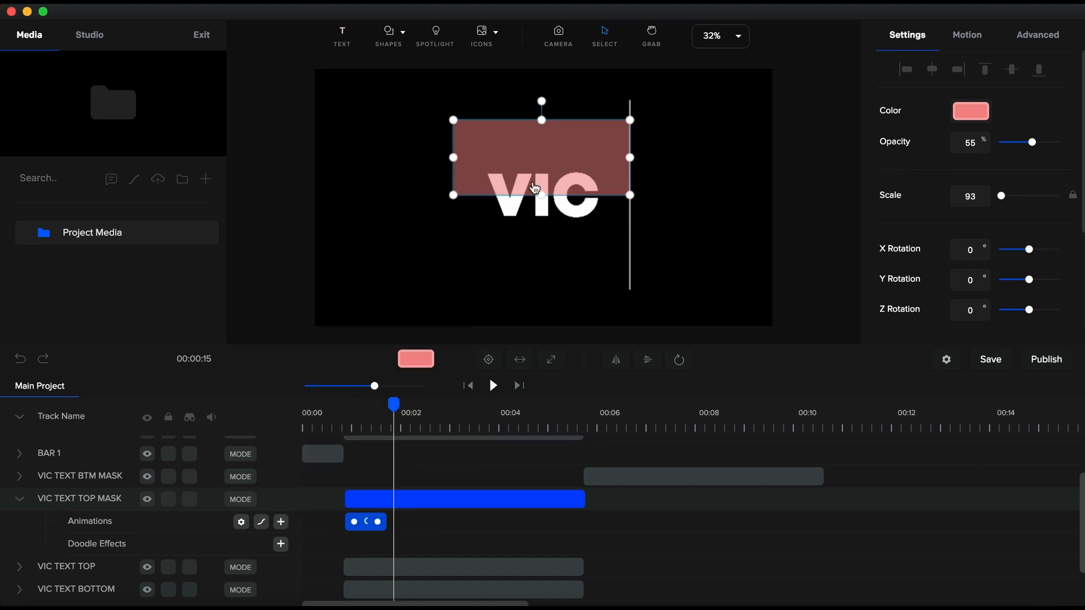
{"action": "scroll", "coordinate": [683, 184], "scroll_direction": "up", "scroll_amount": 2}
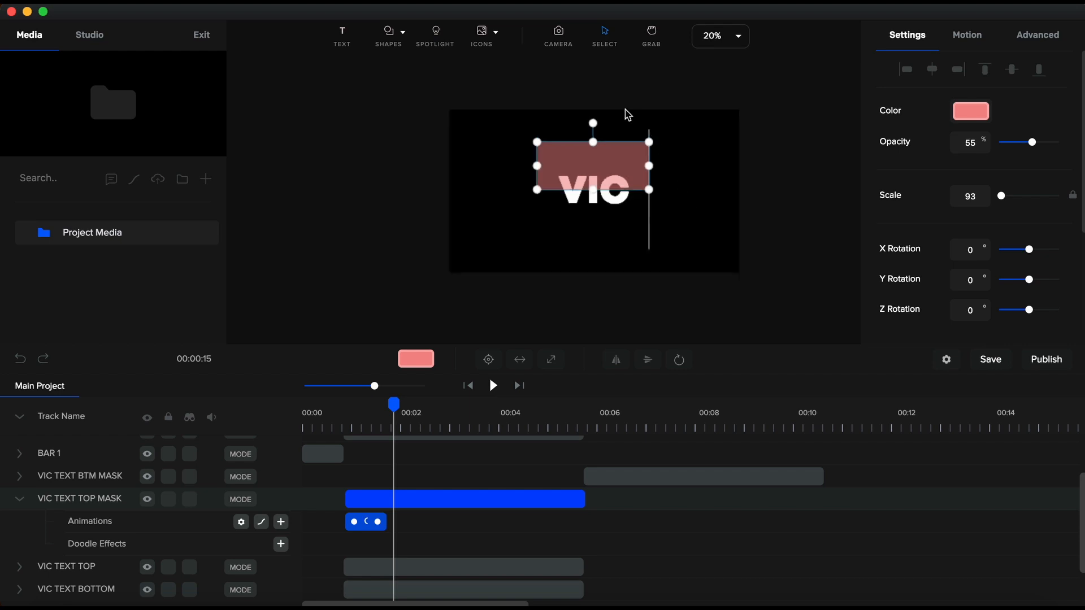
{"action": "left_click_drag", "start_coordinate": [561, 152], "coordinate": [768, 159]}
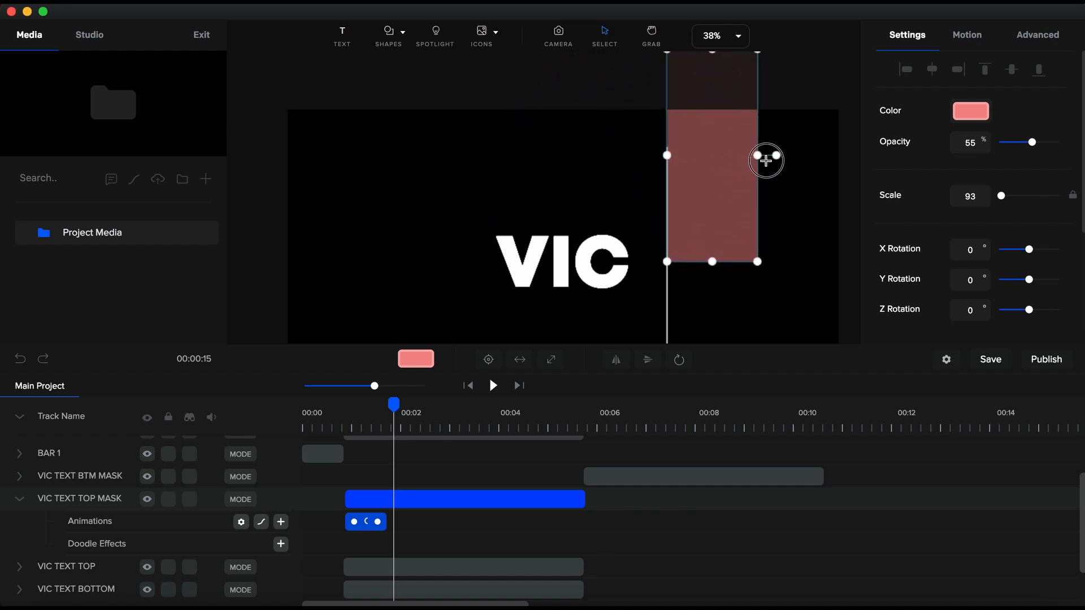
{"action": "left_click", "coordinate": [20, 500]}
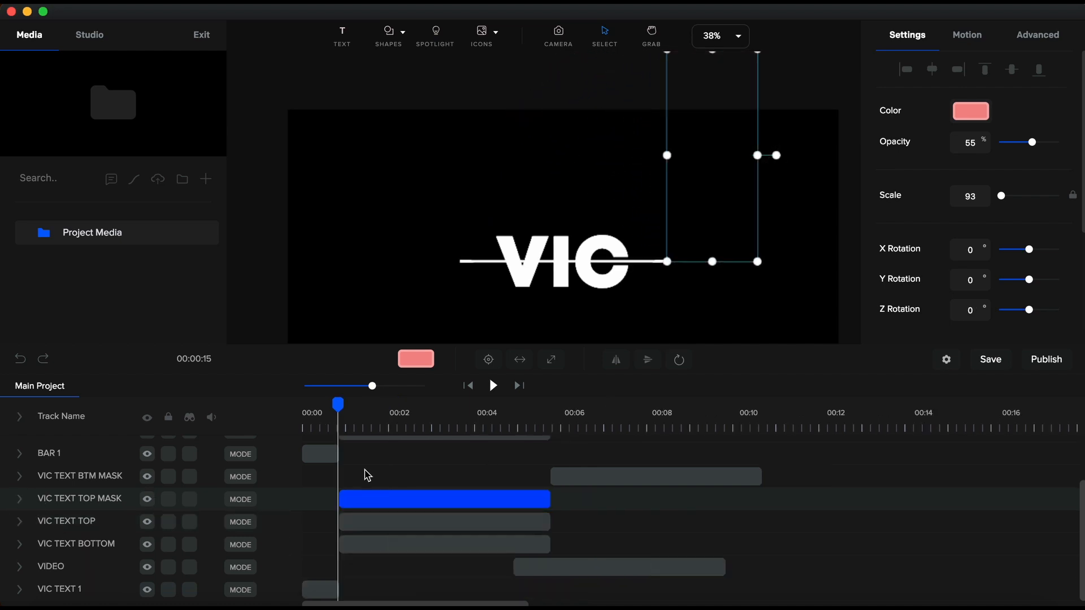
- Mask the VIC TEXT TOP layer with VIC TEXT TOP MASK and collapse its track
{"action": "left_click", "coordinate": [362, 524]}
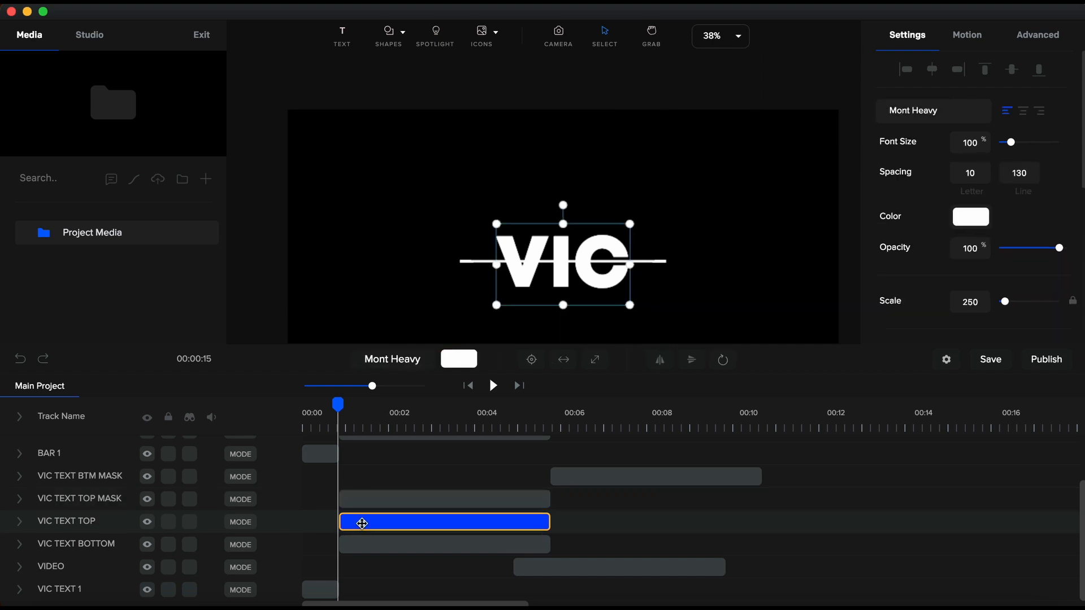
{"action": "right_click", "coordinate": [362, 524]}
{"action": "mouse_move", "coordinate": [401, 519]}
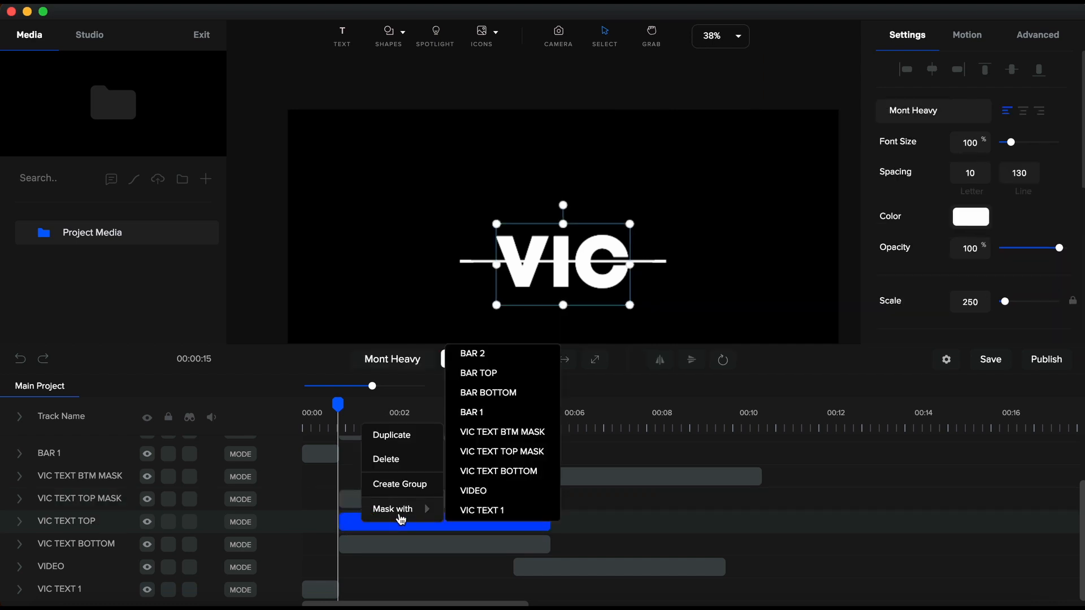
{"action": "left_click", "coordinate": [512, 452]}
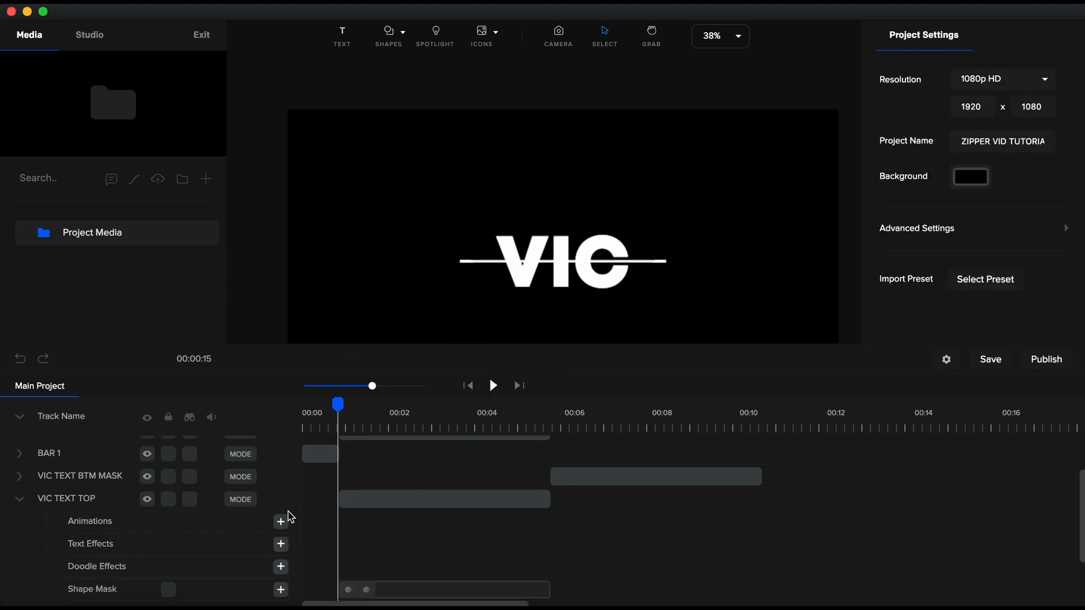
{"action": "left_click", "coordinate": [20, 499]}
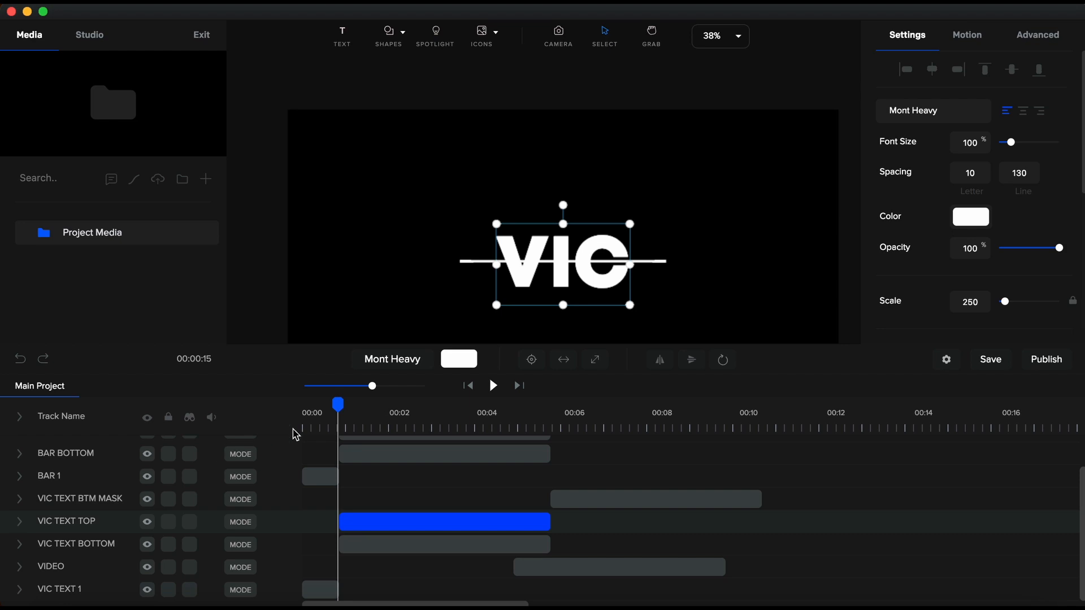
- Align the VIC TEXT BTM MASK clip's start with VIC TEXT TOP and widen the mask to span the full VIC text
{"action": "left_click_drag", "start_coordinate": [587, 499], "coordinate": [375, 499]}
{"action": "left_click", "coordinate": [351, 427]}
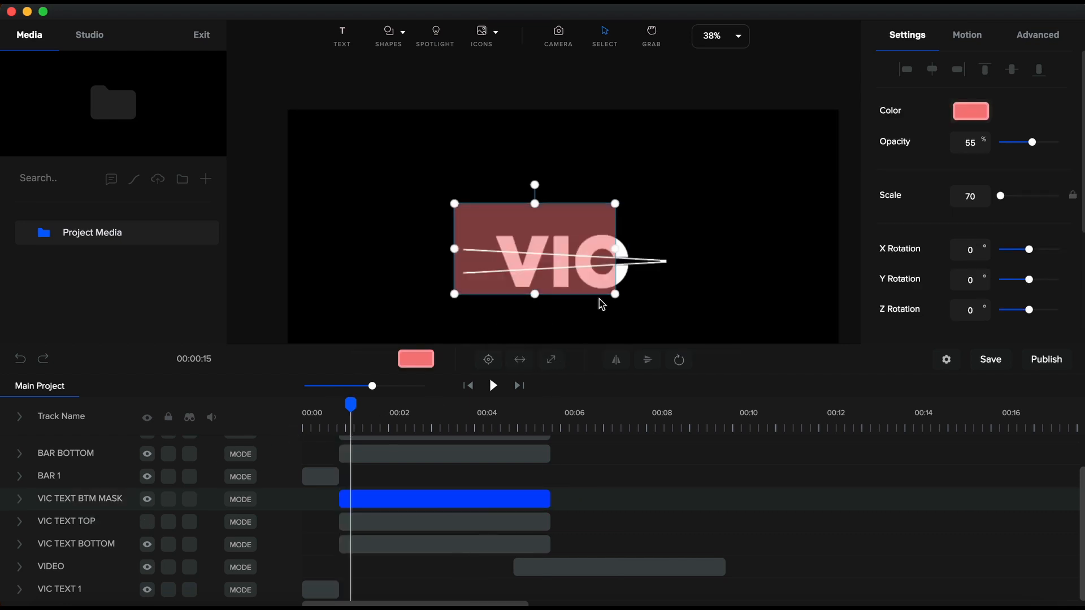
{"action": "left_click", "coordinate": [733, 41]}
{"action": "left_click", "coordinate": [735, 64]}
{"action": "left_click_drag", "start_coordinate": [587, 183], "coordinate": [629, 183]}
- Move VIC TEXT BTM MASK straight down until its upper edge sits in the gap between the two bars
{"action": "scroll", "coordinate": [547, 182], "scroll_direction": "up", "scroll_amount": 3}
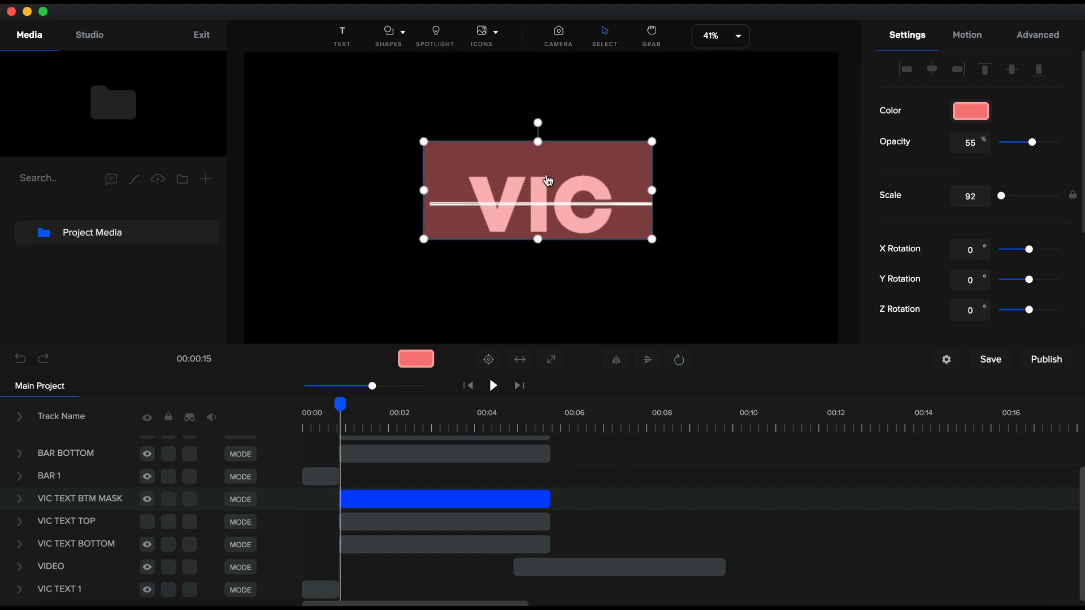
{"action": "scroll", "coordinate": [546, 220], "scroll_direction": "up", "scroll_amount": 5}
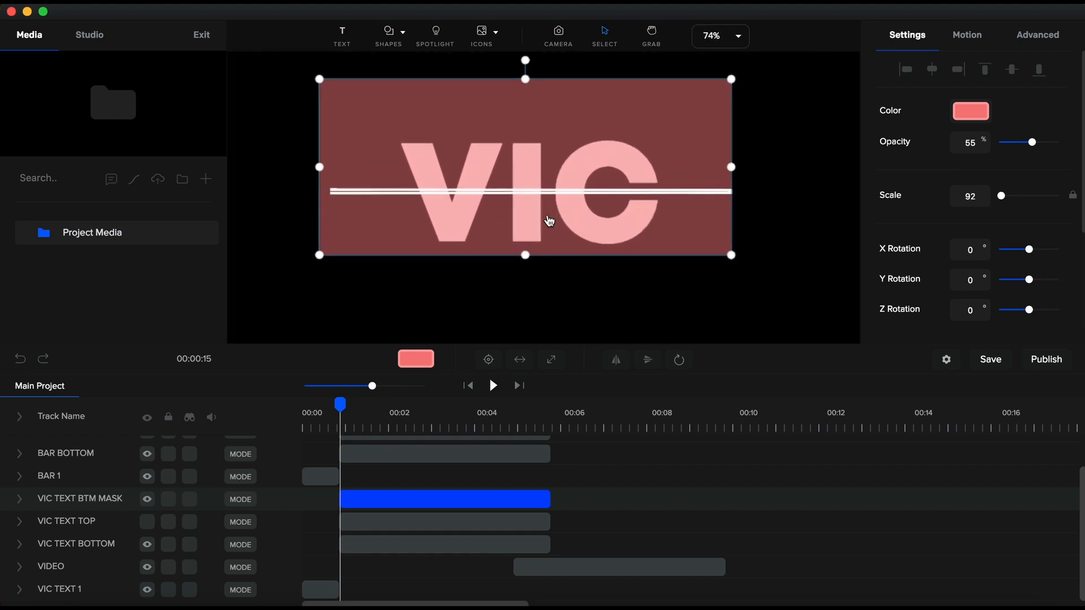
{"action": "key", "text": "shift+Down"}
{"action": "key", "text": "shift+Down"}
{"action": "key", "text": "shift+Down"}
{"action": "key", "text": "shift+Down"}
{"action": "key", "text": "shift+Down"}
{"action": "key", "text": "shift+Down"}
{"action": "key", "text": "shift+Down"}
{"action": "key", "text": "shift+Down"}
{"action": "key", "text": "shift+Down"}
{"action": "key", "text": "shift+Down"}
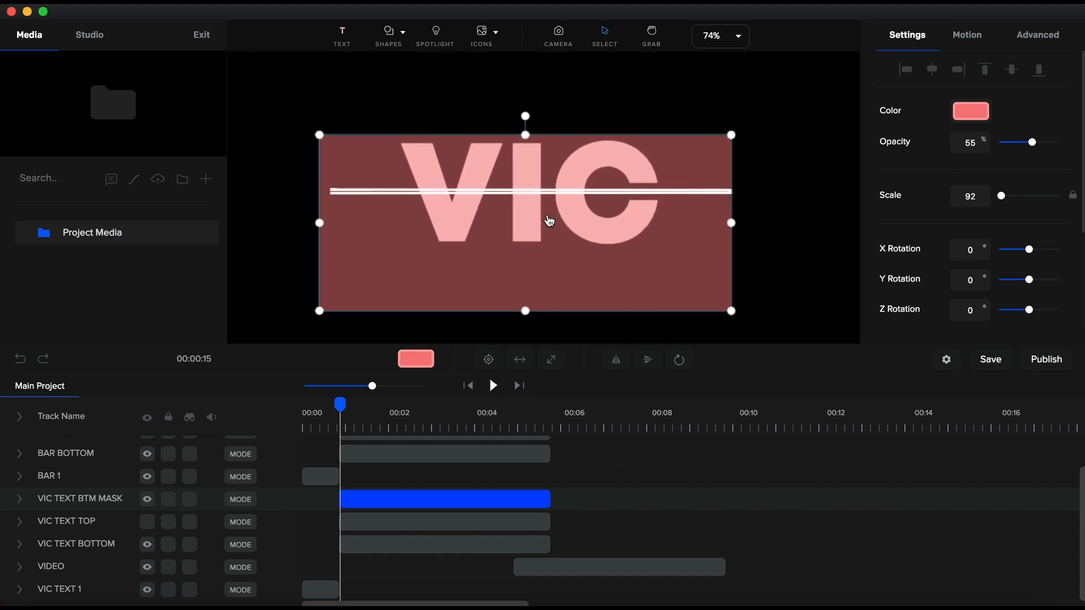
{"action": "key", "text": "shift+Down"}
{"action": "key", "text": "shift+Down"}
{"action": "key", "text": "shift+Down"}
{"action": "key", "text": "shift+Down"}
{"action": "key", "text": "shift+Down"}
{"action": "key", "text": "shift+Down"}
{"action": "key", "text": "shift+Down"}
{"action": "key", "text": "shift+Down"}
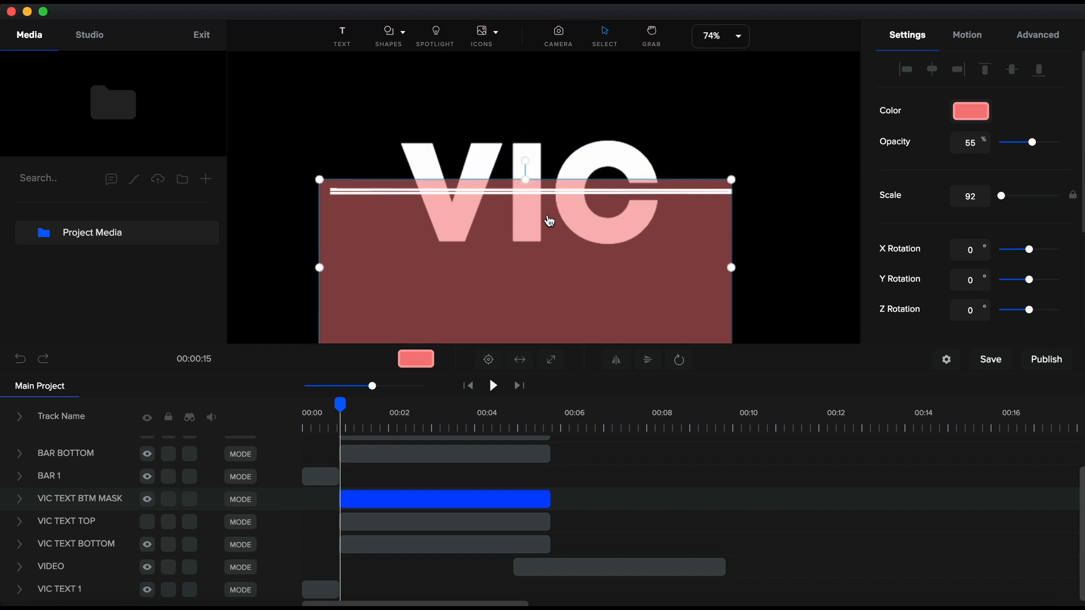
{"action": "key", "text": "shift+Down"}
{"action": "key", "text": "shift+Down"}
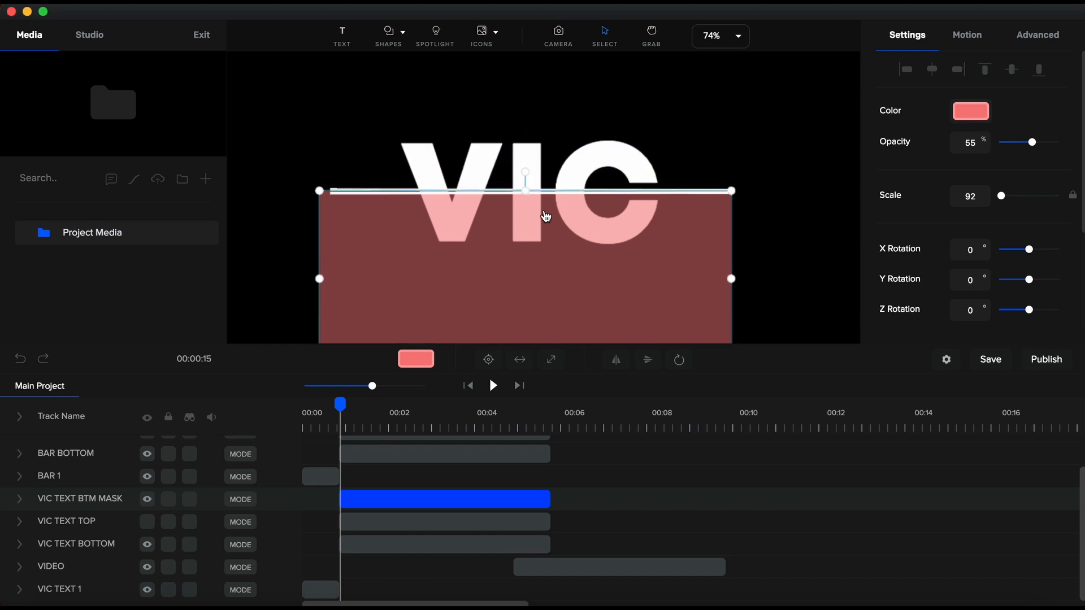
{"action": "scroll", "coordinate": [546, 217], "scroll_direction": "up", "scroll_amount": 10}
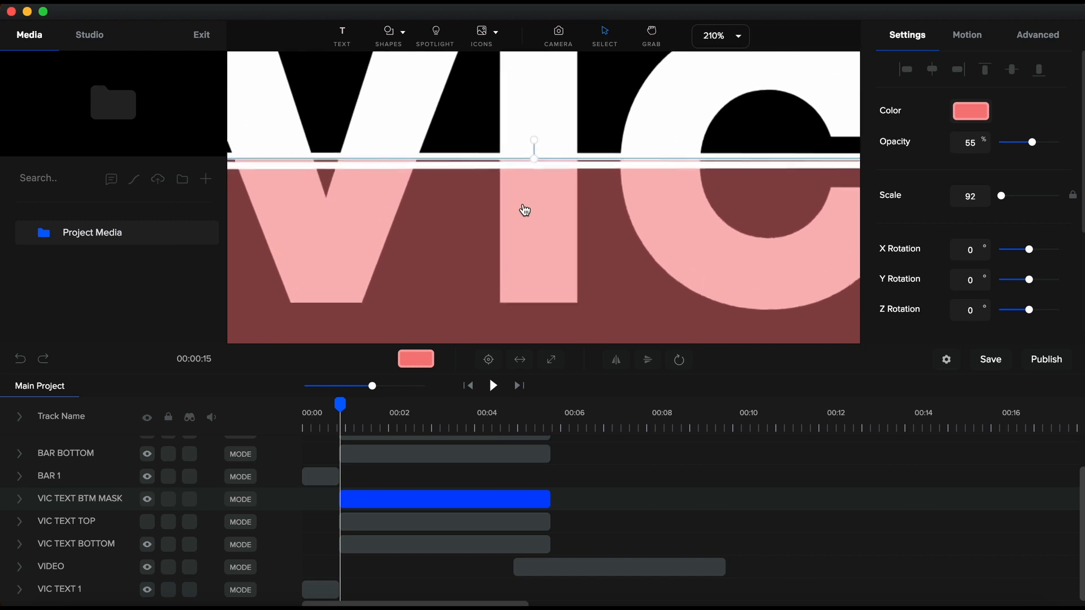
{"action": "scroll", "coordinate": [525, 211], "scroll_direction": "up", "scroll_amount": 4}
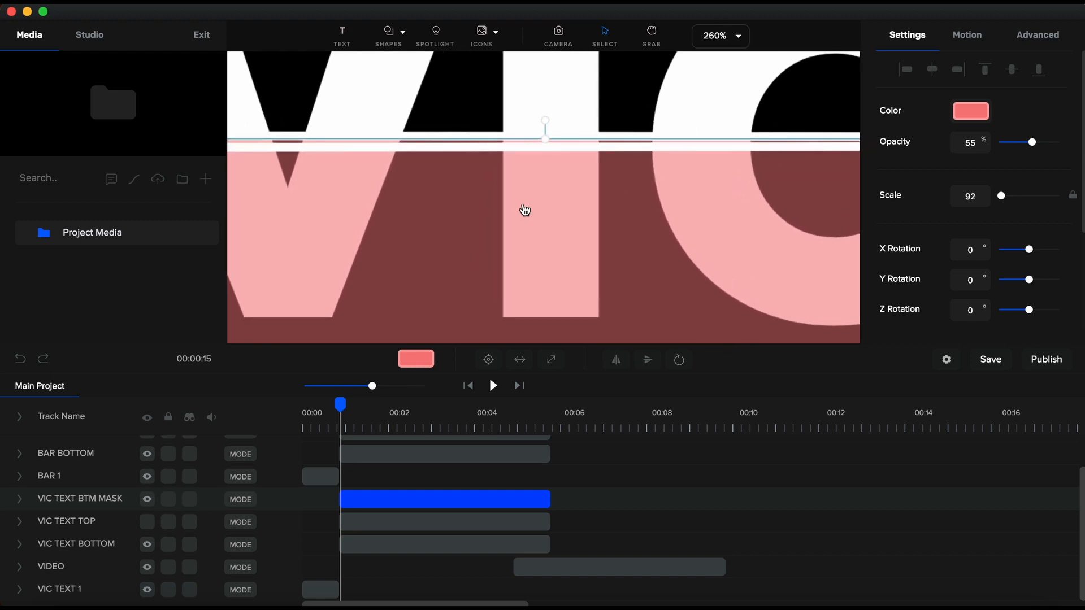
{"action": "key", "text": "Down"}
{"action": "key", "text": "Down"}
{"action": "key", "text": "Down"}
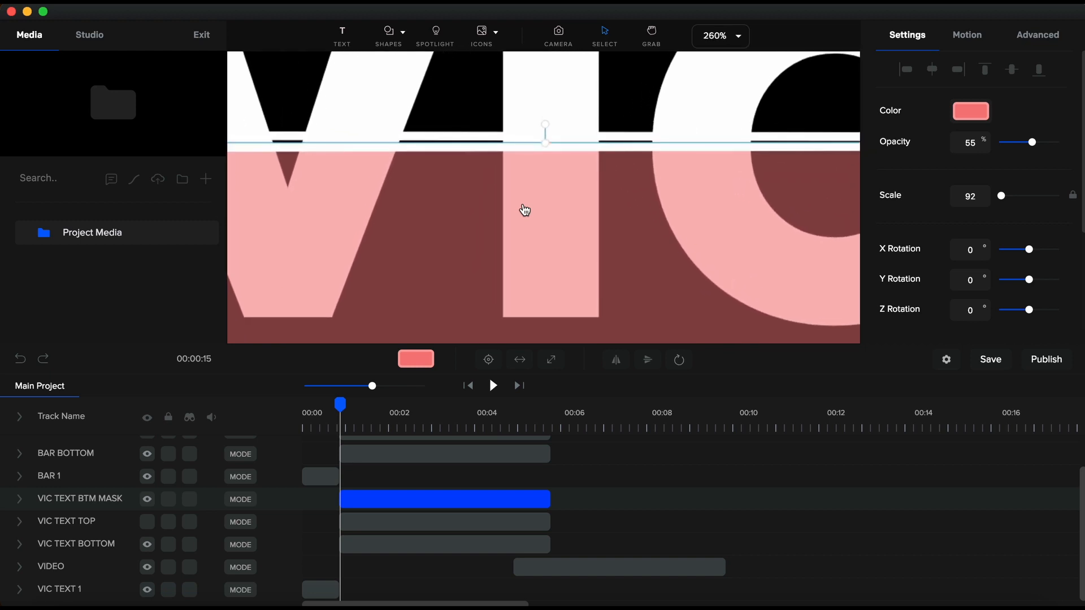
- Add an animation to VIC TEXT BTM MASK with Rotation enabled and Expo easing on both ends
{"action": "left_click", "coordinate": [727, 38]}
{"action": "left_click", "coordinate": [729, 68]}
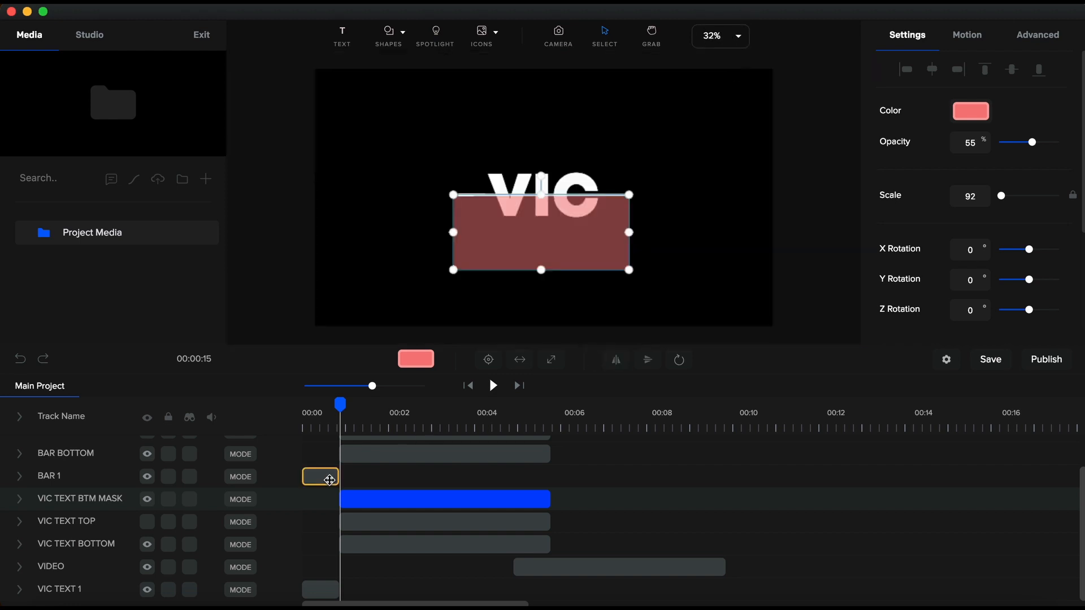
{"action": "left_click", "coordinate": [19, 500]}
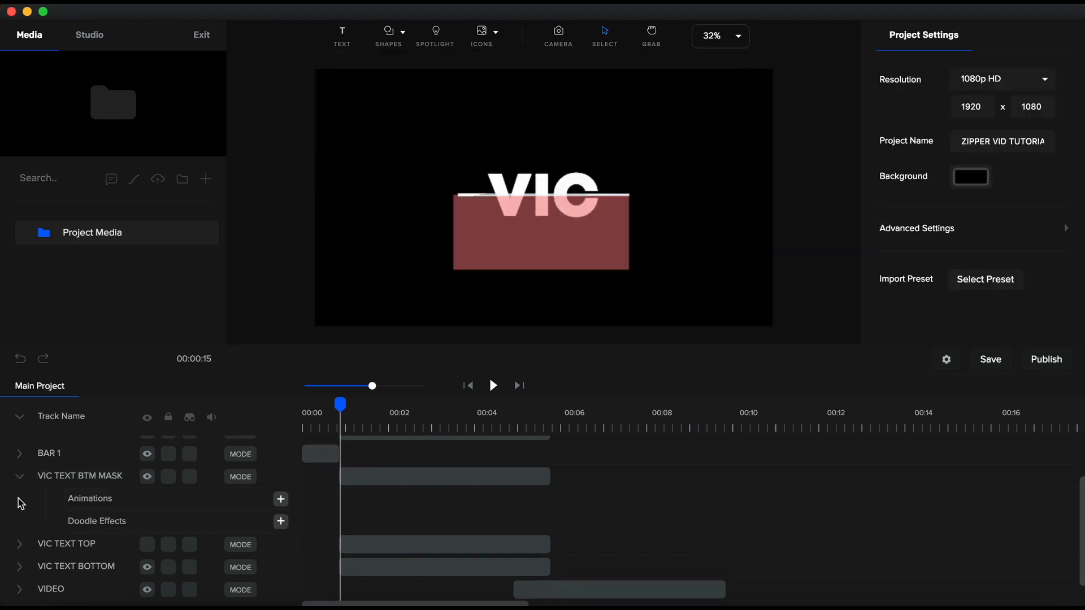
{"action": "left_click", "coordinate": [281, 499]}
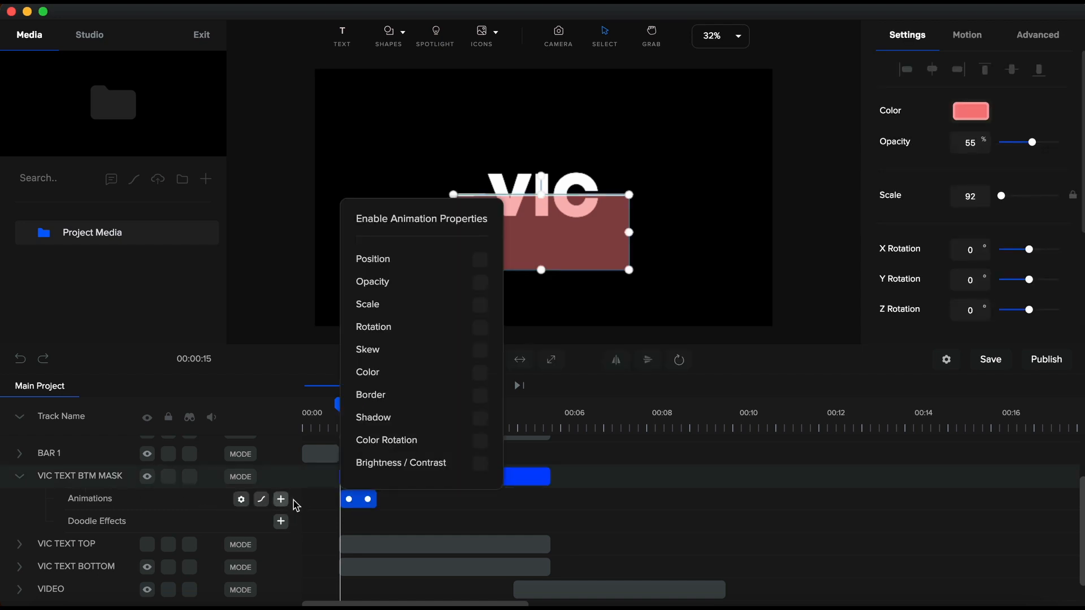
{"action": "left_click", "coordinate": [479, 332]}
{"action": "left_click", "coordinate": [261, 500]}
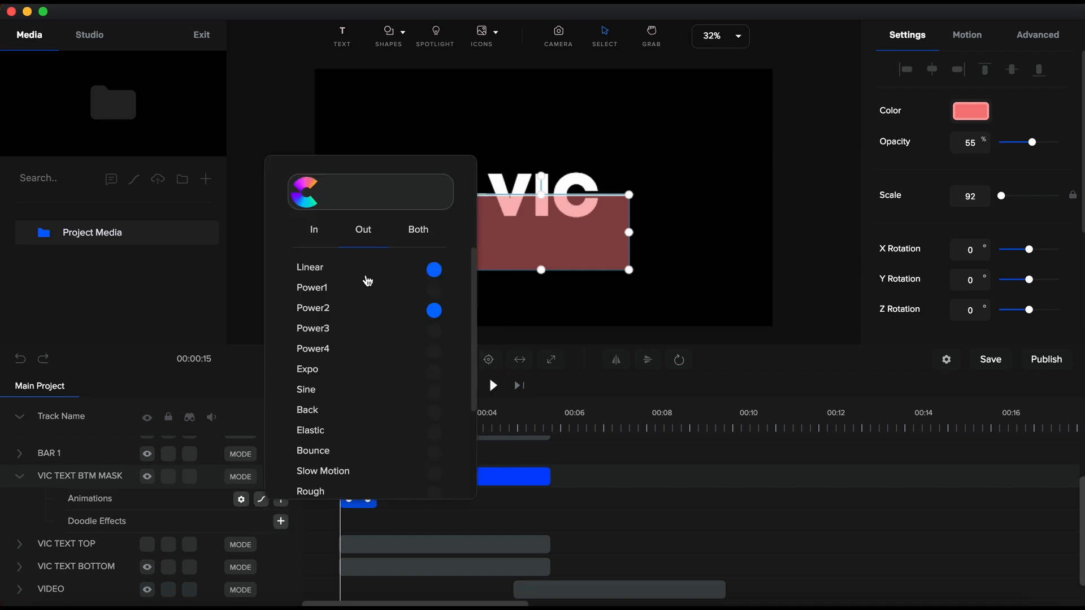
{"action": "left_click", "coordinate": [417, 232]}
{"action": "left_click", "coordinate": [435, 371]}
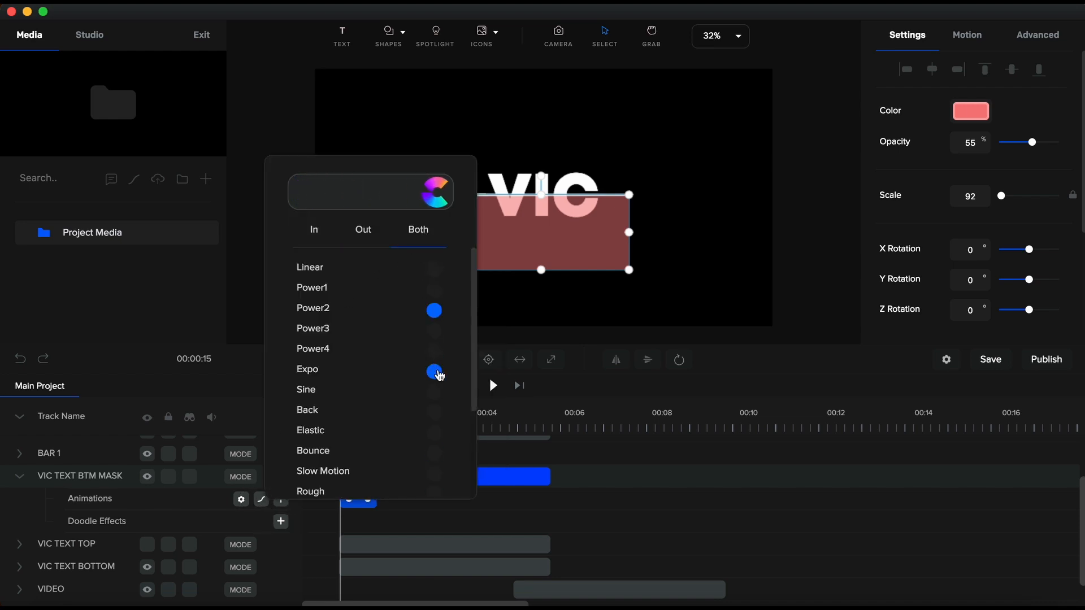
{"action": "left_click", "coordinate": [517, 507]}
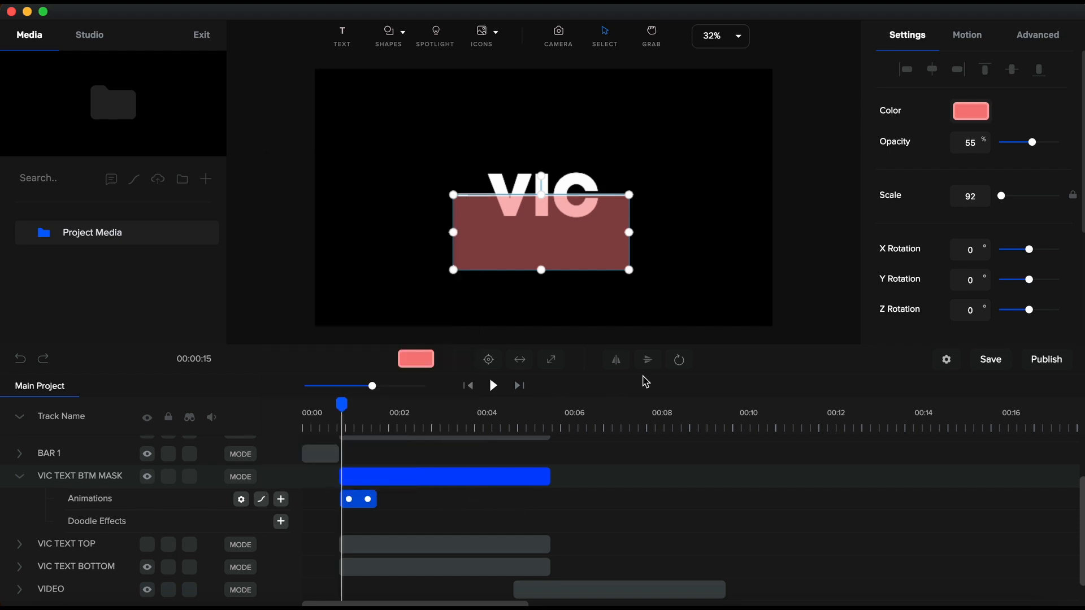
- Set VIC TEXT BTM MASK's rotation anchor to its top-right corner and rotate it to -90° past the end of its animation
{"action": "left_click", "coordinate": [679, 360]}
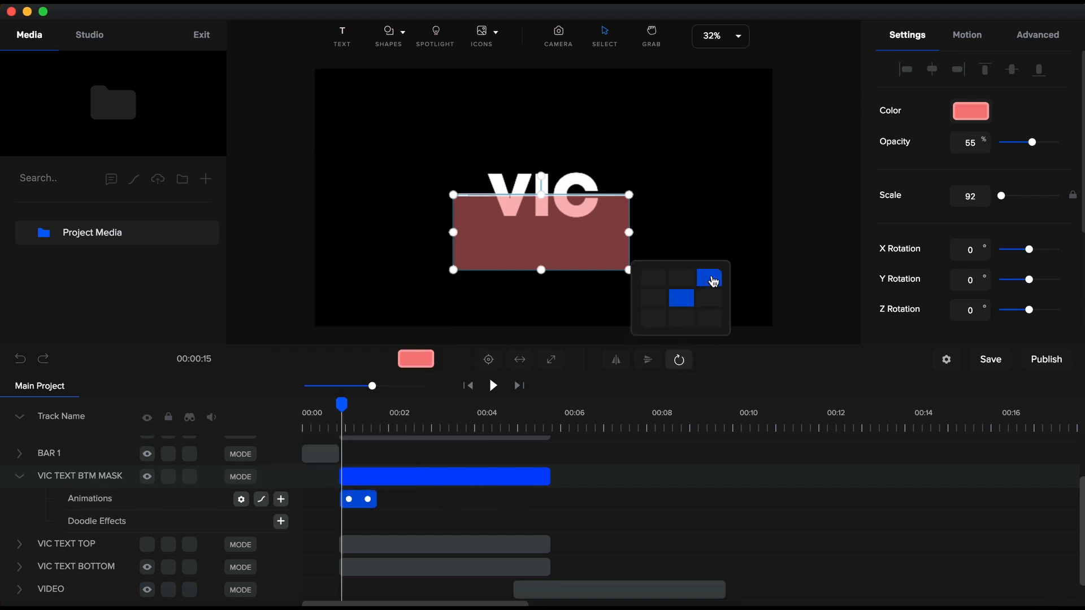
{"action": "left_click", "coordinate": [711, 278]}
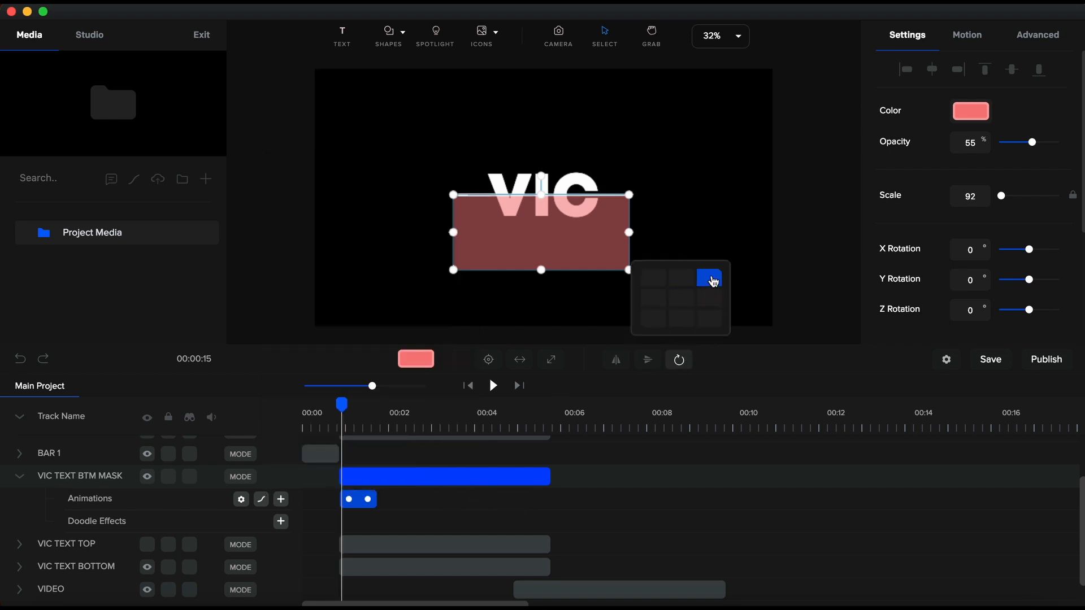
{"action": "left_click", "coordinate": [390, 434]}
{"action": "scroll", "coordinate": [543, 305], "scroll_direction": "down", "scroll_amount": 3}
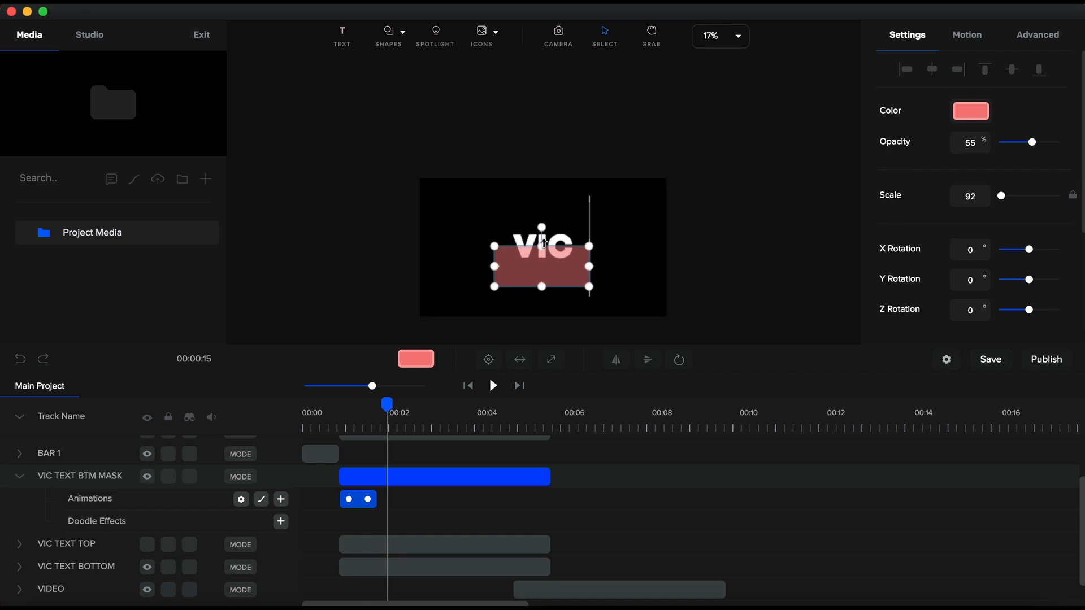
{"action": "left_click_drag", "start_coordinate": [542, 228], "coordinate": [605, 284]}
{"action": "left_click", "coordinate": [730, 45]}
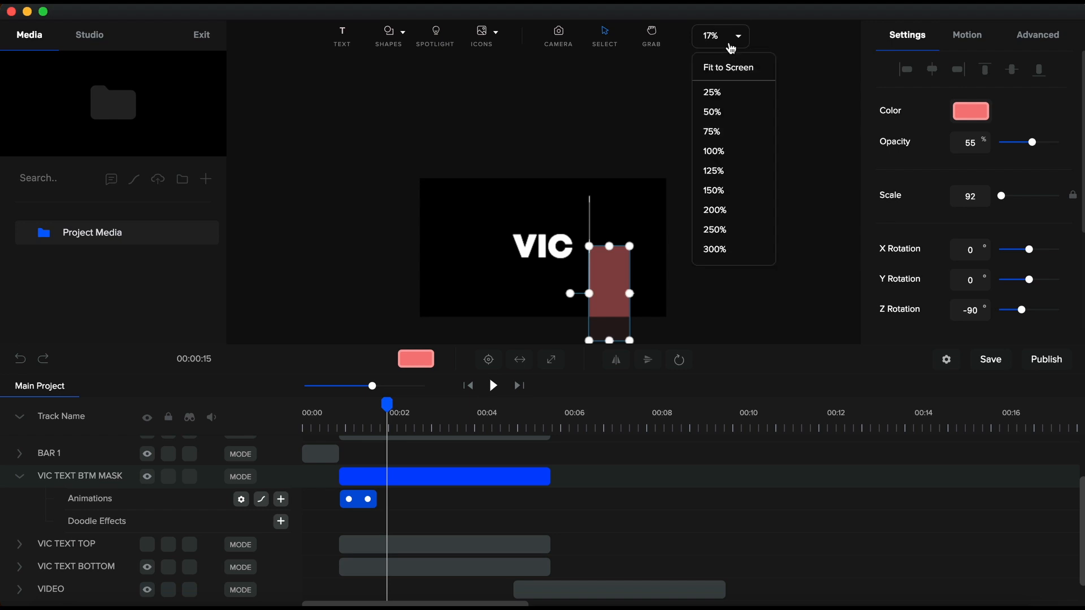
{"action": "left_click", "coordinate": [730, 69]}
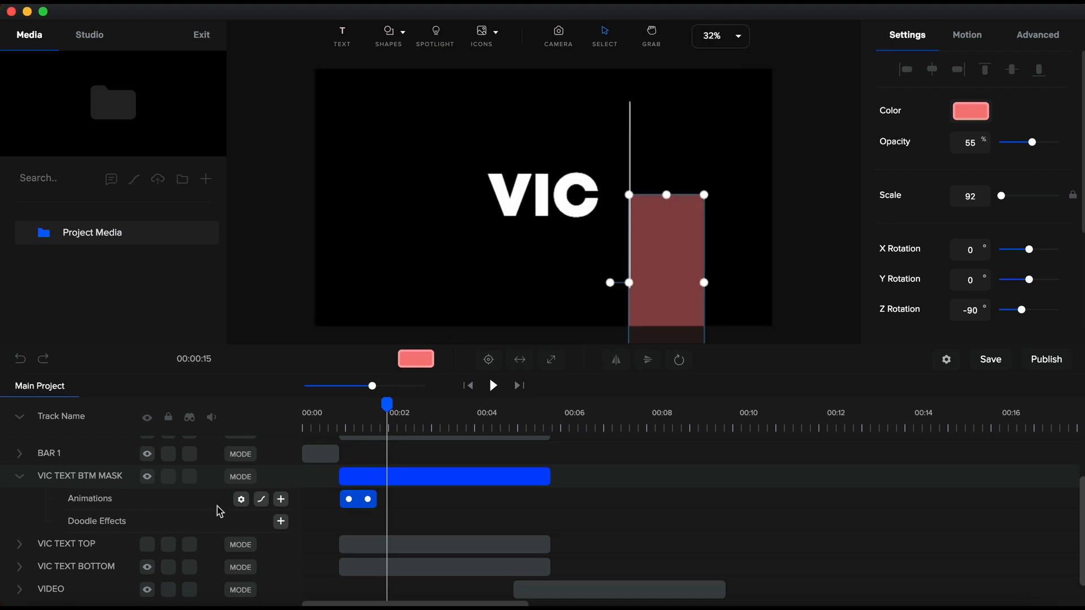
{"action": "left_click", "coordinate": [21, 477]}
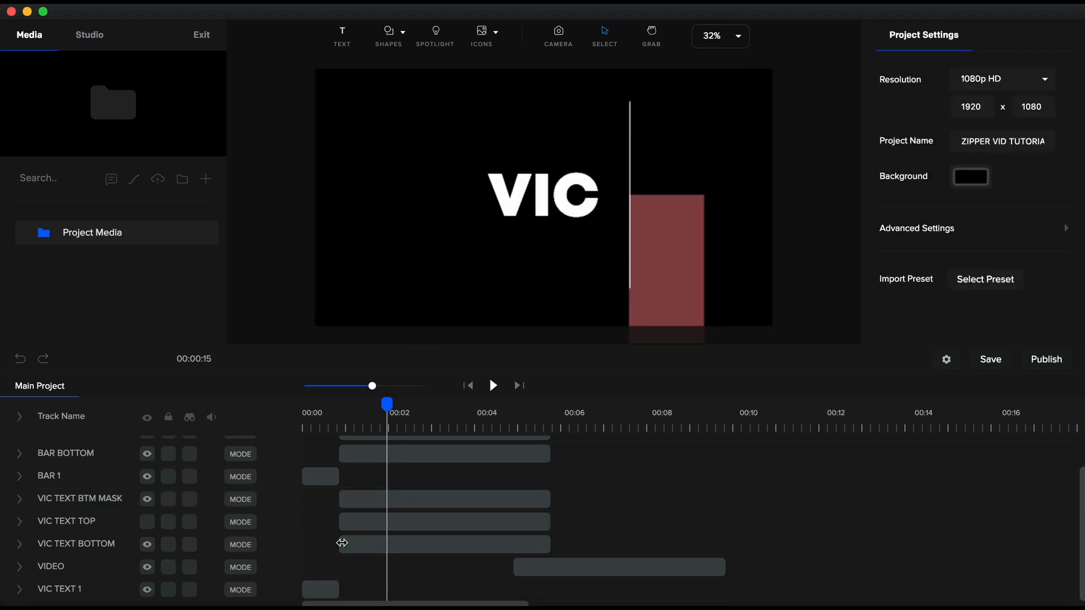
- Mask the VIC TEXT BOTTOM clip with the VIC TEXT BTM MASK shape
{"action": "left_click", "coordinate": [342, 543]}
{"action": "right_click", "coordinate": [361, 544]}
{"action": "mouse_move", "coordinate": [403, 531]}
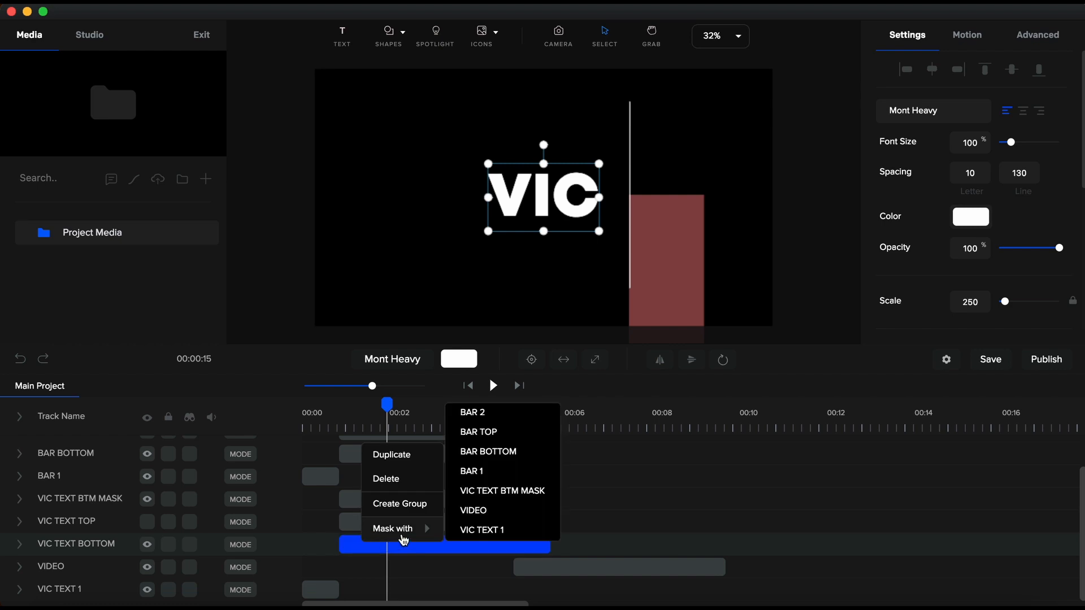
{"action": "left_click", "coordinate": [510, 491]}
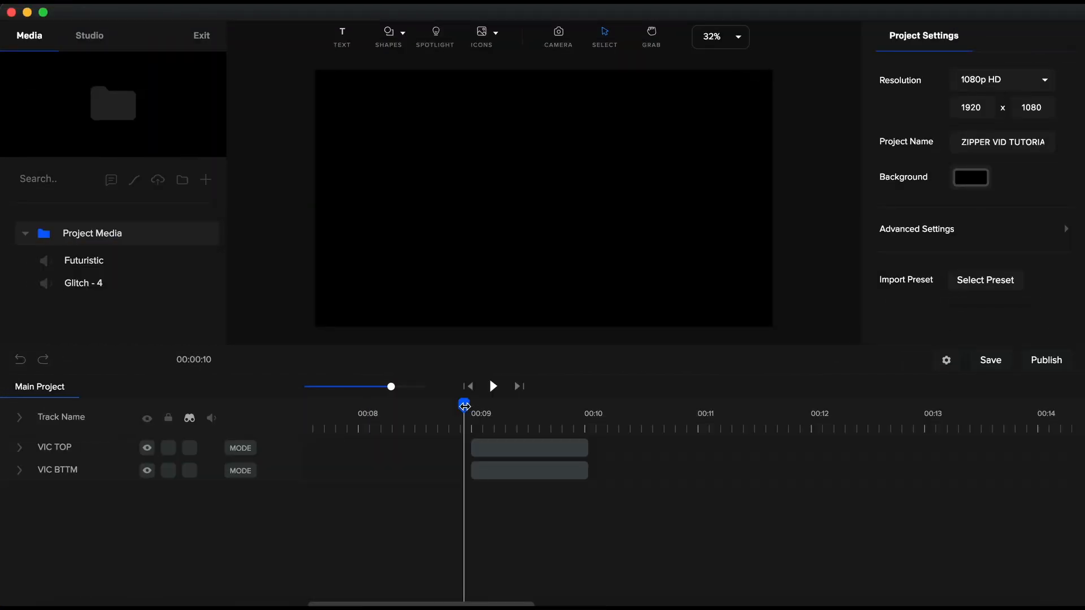
- Unlock VIC TOP's shape mask in the example project and select it at the start of its clip
{"action": "left_click", "coordinate": [21, 448]}
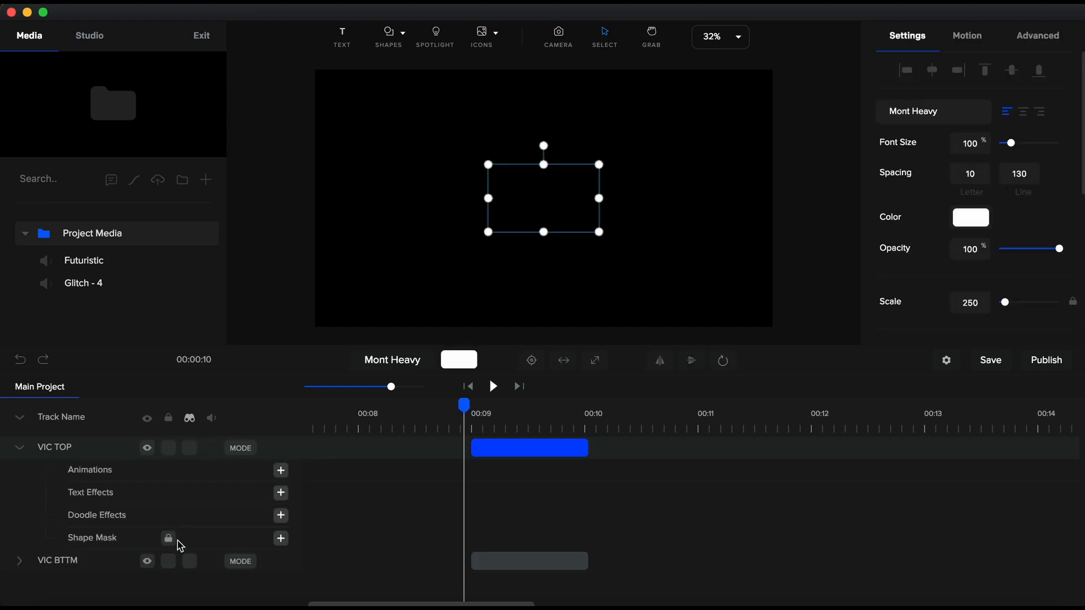
{"action": "left_click", "coordinate": [168, 538]}
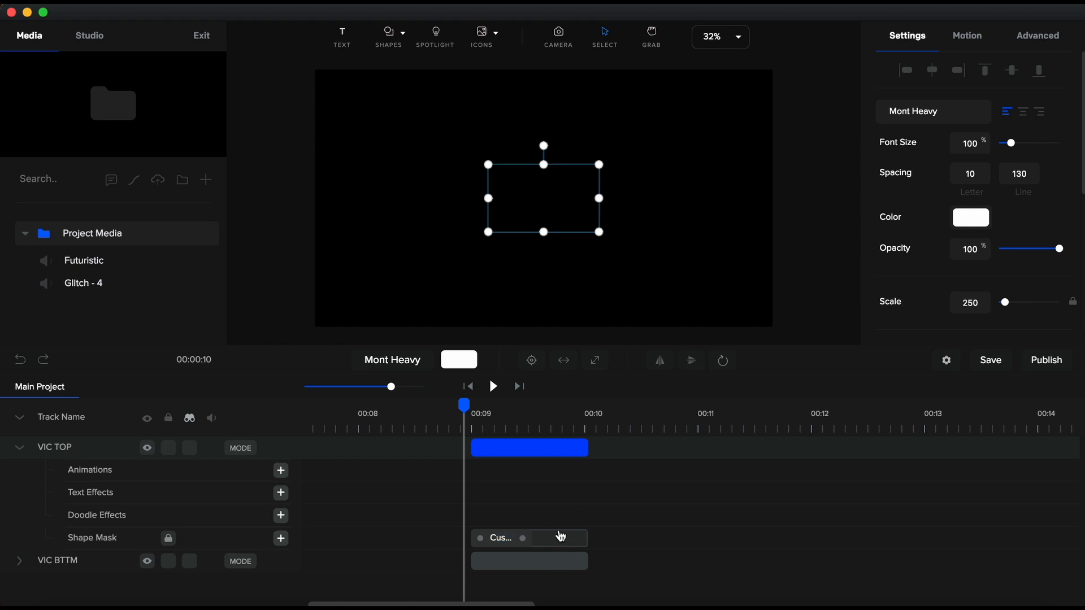
{"action": "left_click", "coordinate": [169, 539]}
{"action": "left_click", "coordinate": [579, 544]}
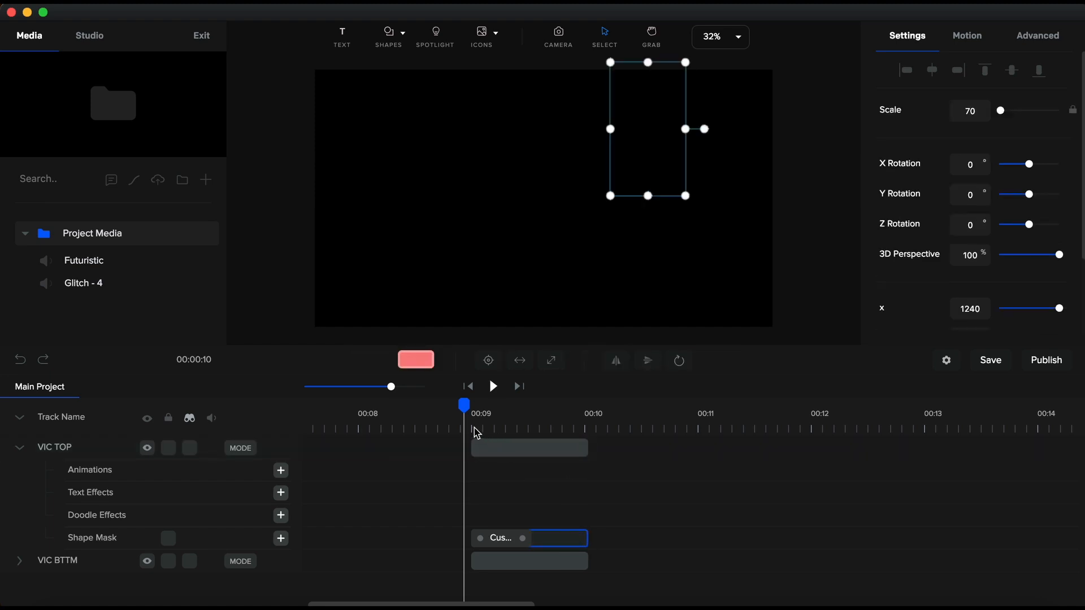
{"action": "left_click", "coordinate": [475, 430]}
{"action": "left_click_drag", "start_coordinate": [475, 410], "coordinate": [474, 411]}
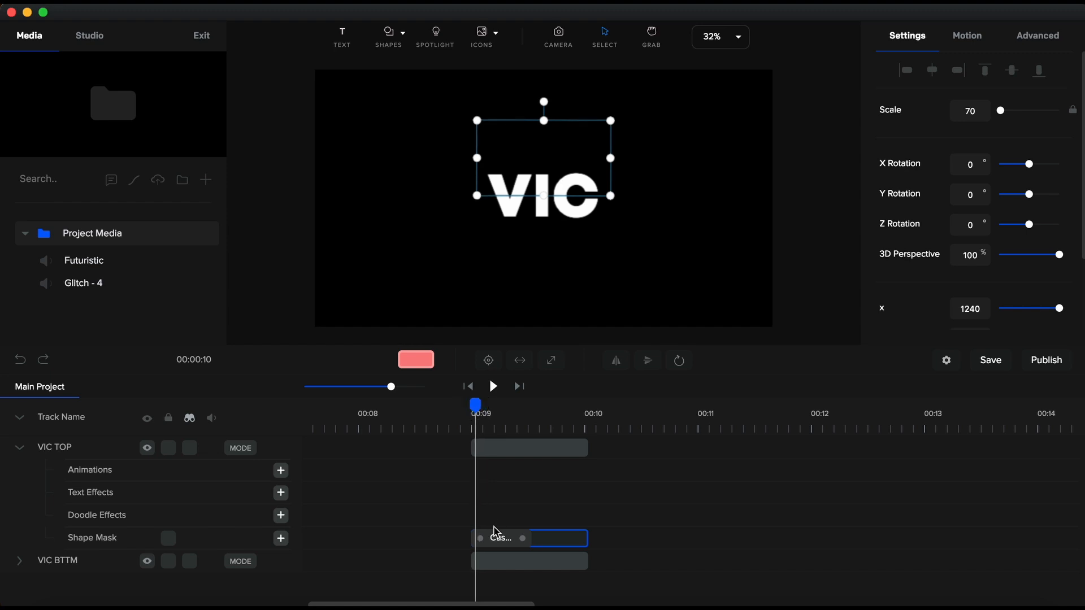
- Compare the shape mask areas of VIC BTTM and VIC TOP over the VIC text
{"action": "left_click", "coordinate": [20, 561]}
{"action": "scroll", "coordinate": [231, 587], "scroll_direction": "down", "scroll_amount": 2}
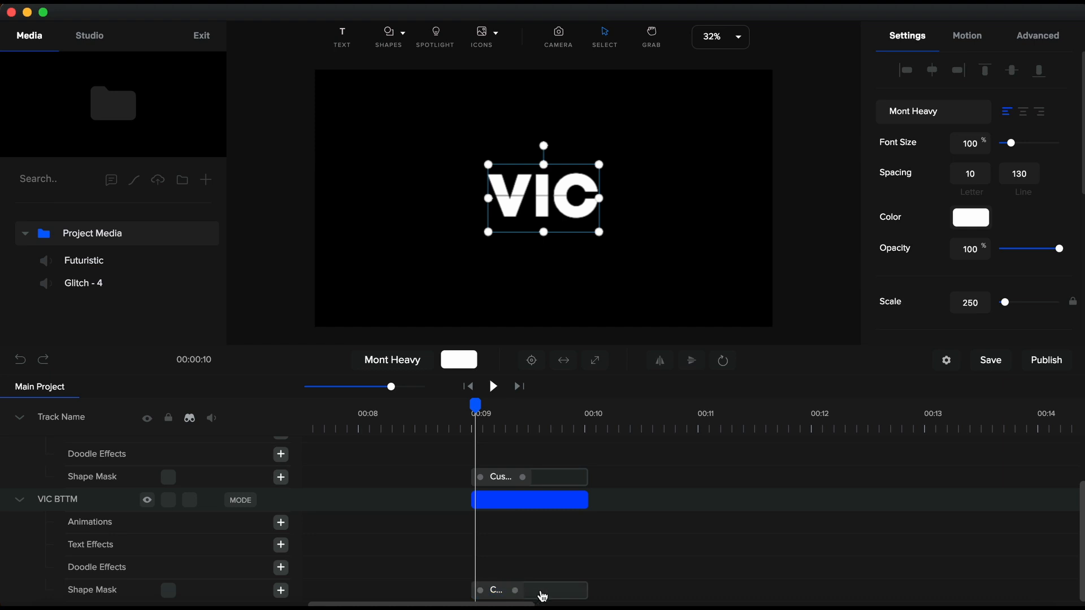
{"action": "left_click", "coordinate": [563, 597]}
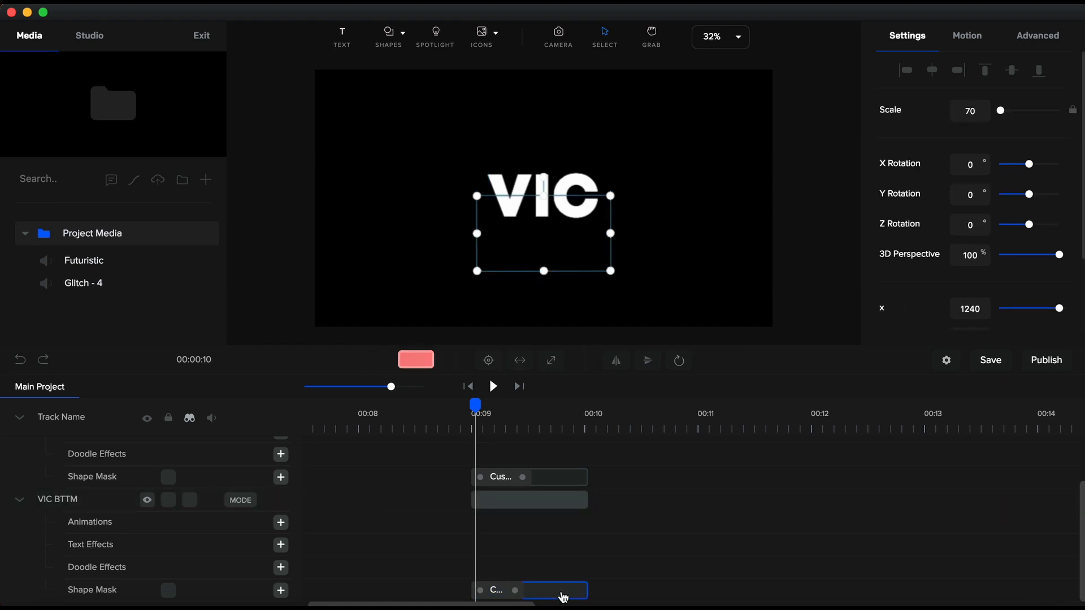
{"action": "left_click", "coordinate": [559, 477]}
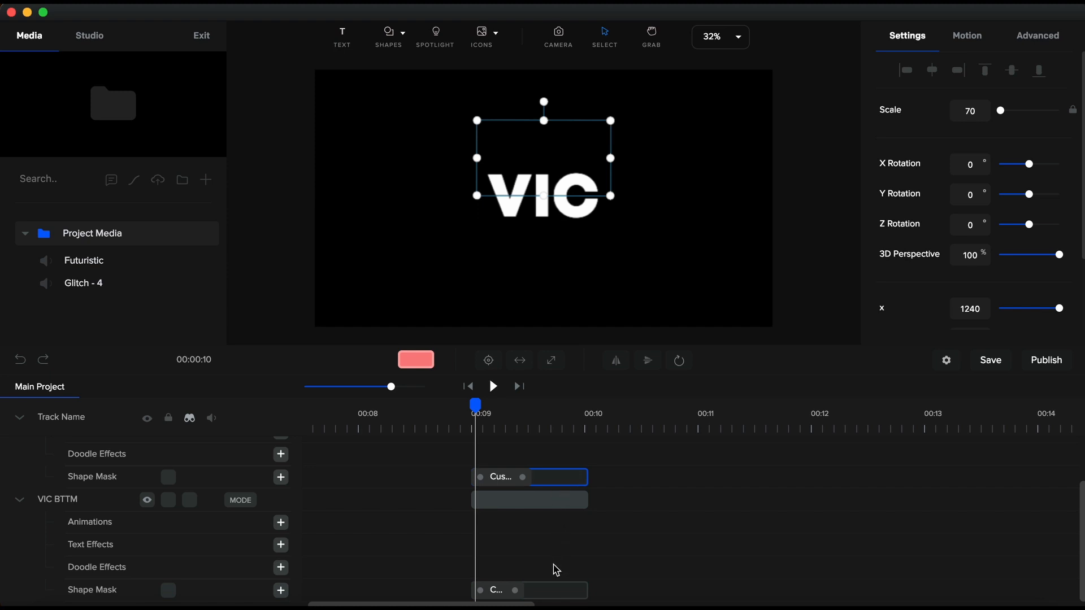
{"action": "left_click", "coordinate": [553, 594]}
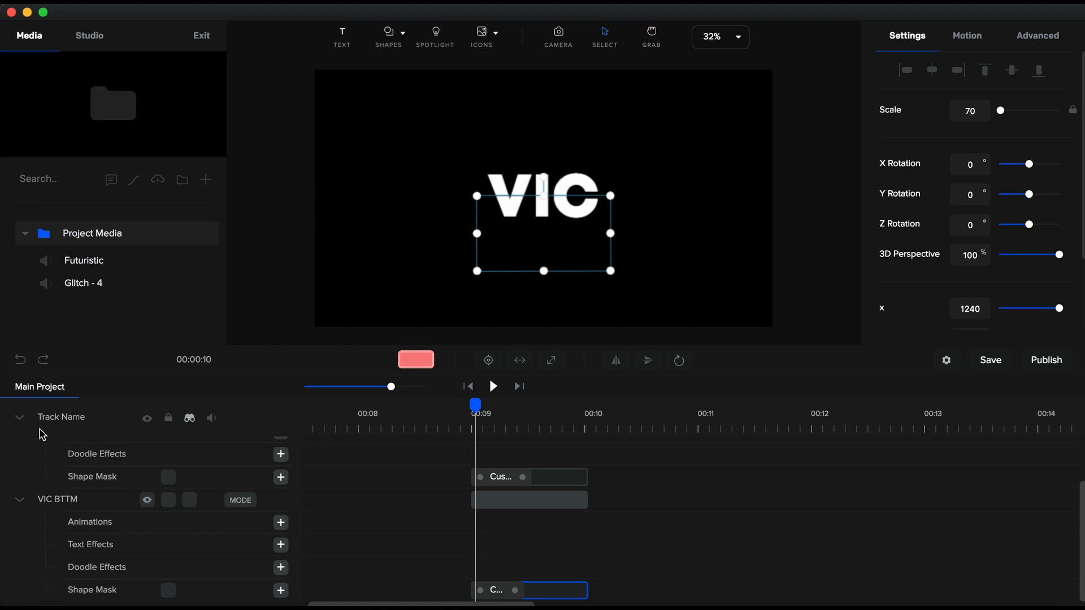
- Check each masked half of the VIC text separately by toggling the visibility of VIC TOP and VIC BTTM
{"action": "left_click", "coordinate": [21, 419]}
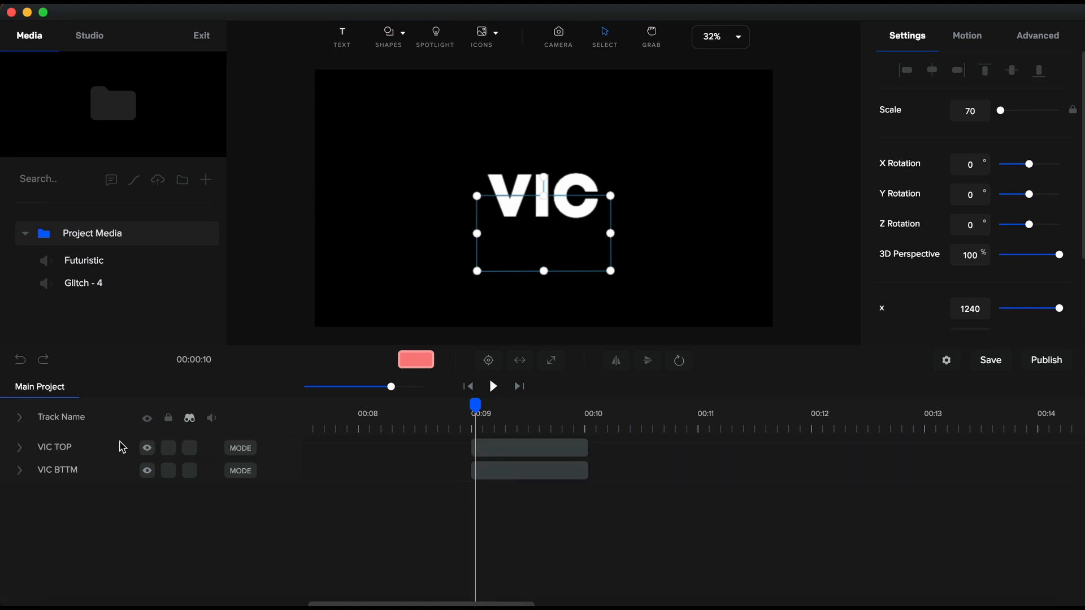
{"action": "left_click", "coordinate": [147, 451]}
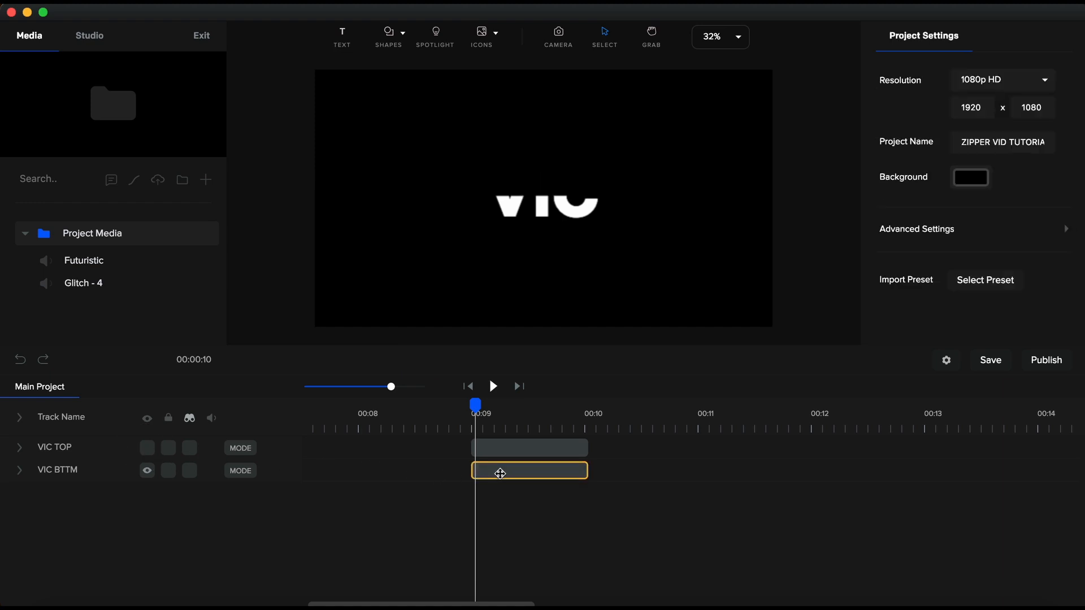
{"action": "left_click", "coordinate": [508, 474]}
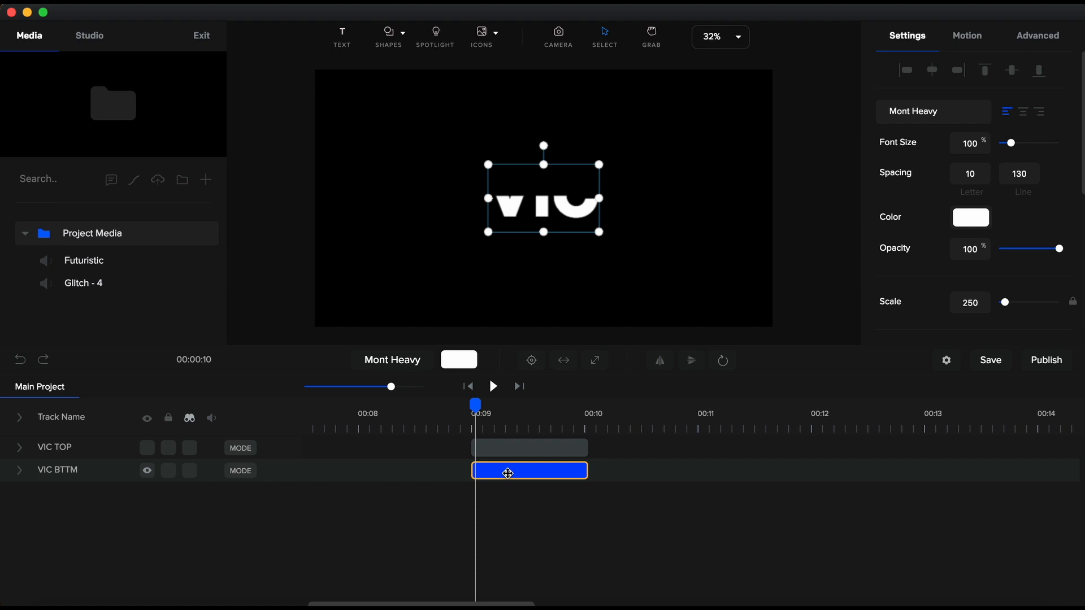
{"action": "left_click", "coordinate": [147, 448]}
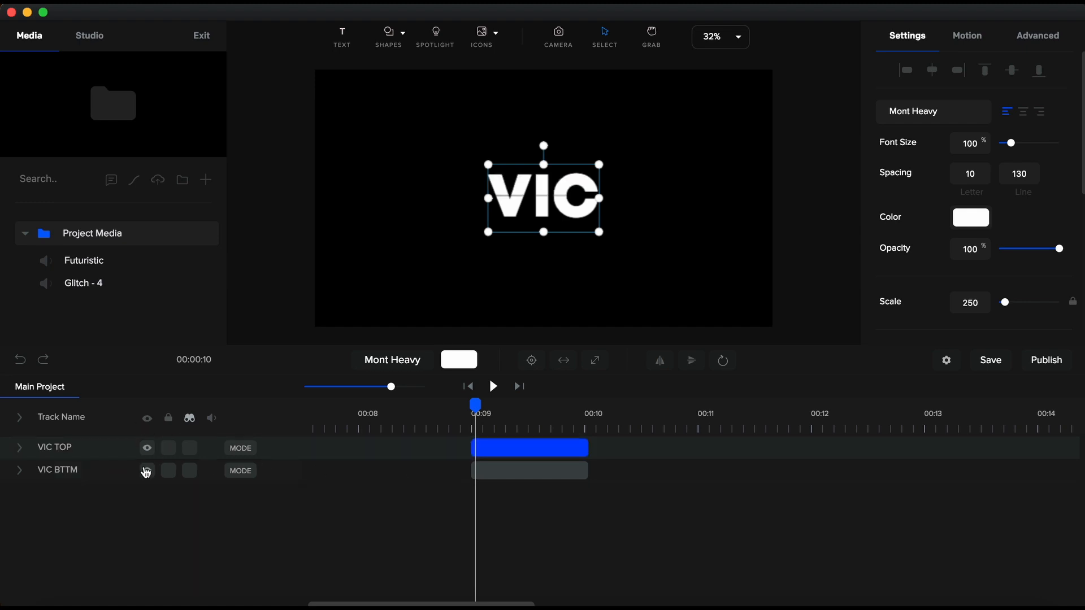
{"action": "left_click", "coordinate": [147, 471]}
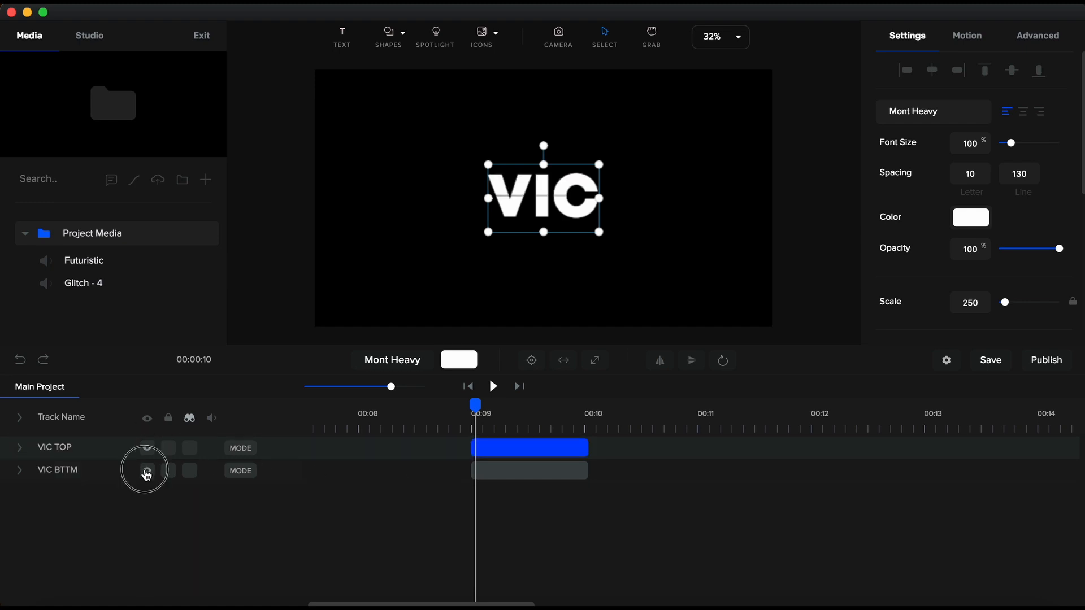
{"action": "left_click", "coordinate": [502, 446]}
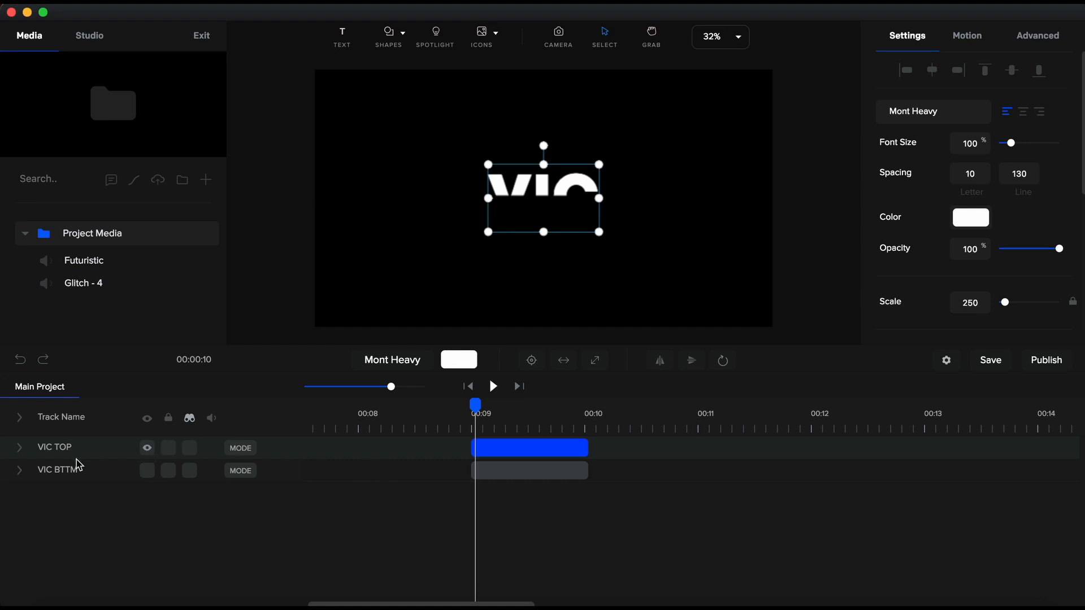
- Examine how VIC TOP's shape mask rotates over time by scrubbing past its animation and back to the clip's start
{"action": "left_click", "coordinate": [20, 448]}
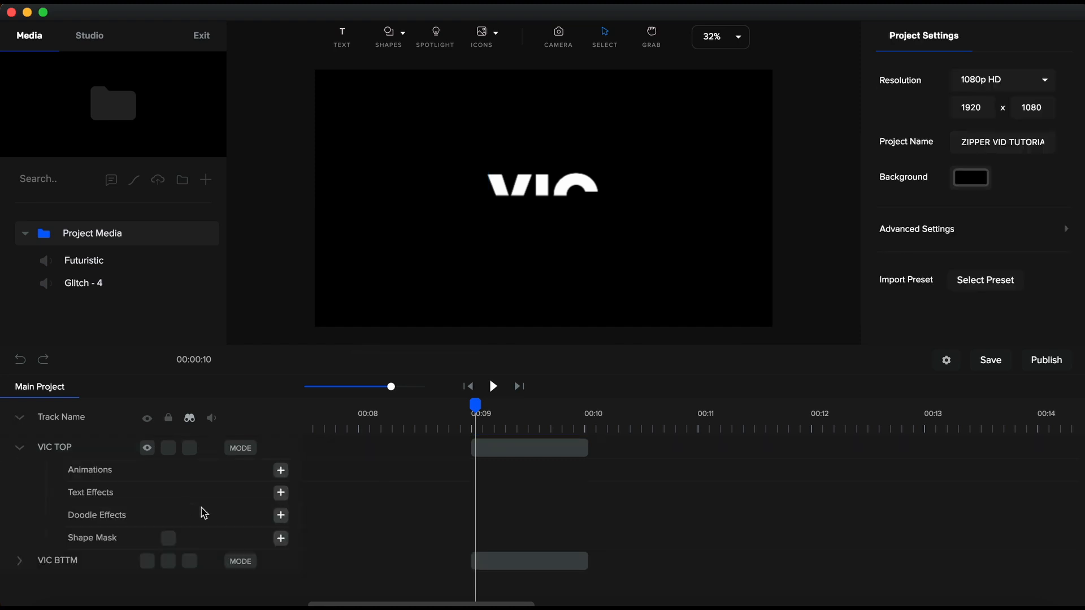
{"action": "left_click", "coordinate": [169, 539]}
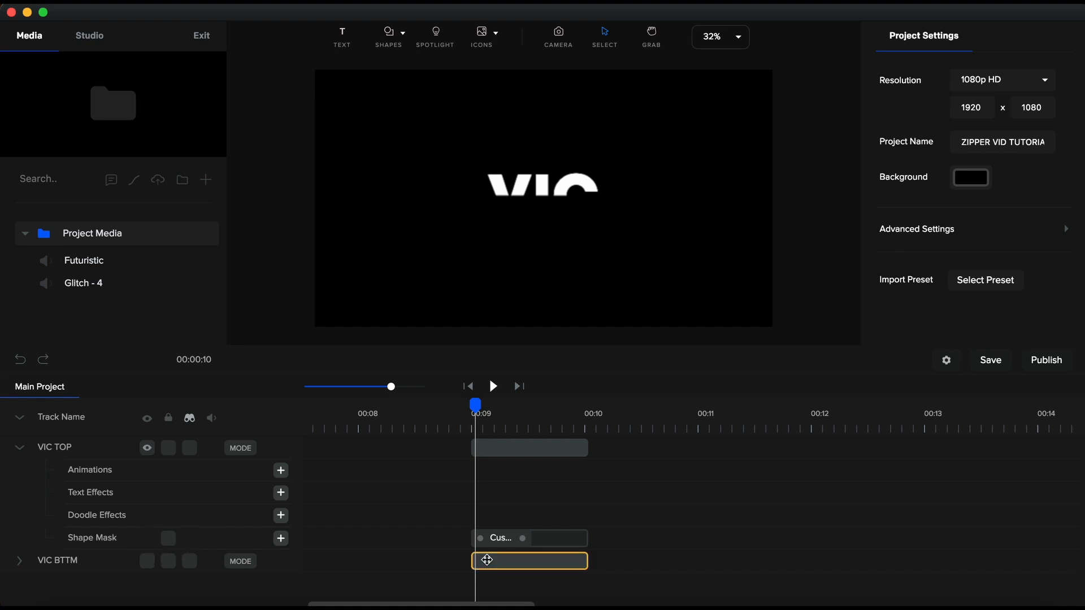
{"action": "left_click", "coordinate": [543, 541]}
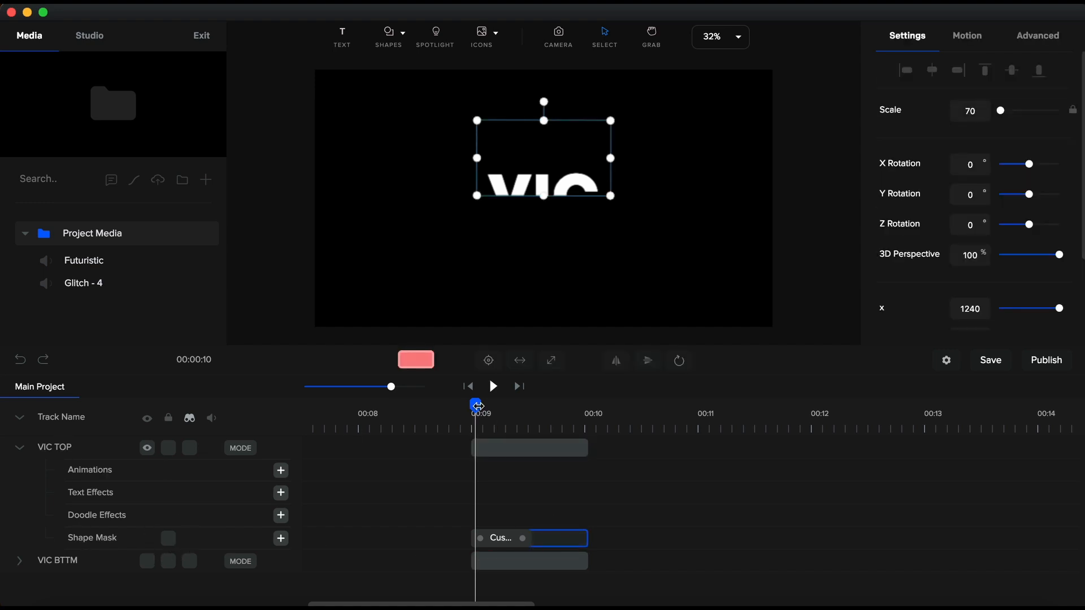
{"action": "left_click_drag", "start_coordinate": [481, 406], "coordinate": [543, 409]}
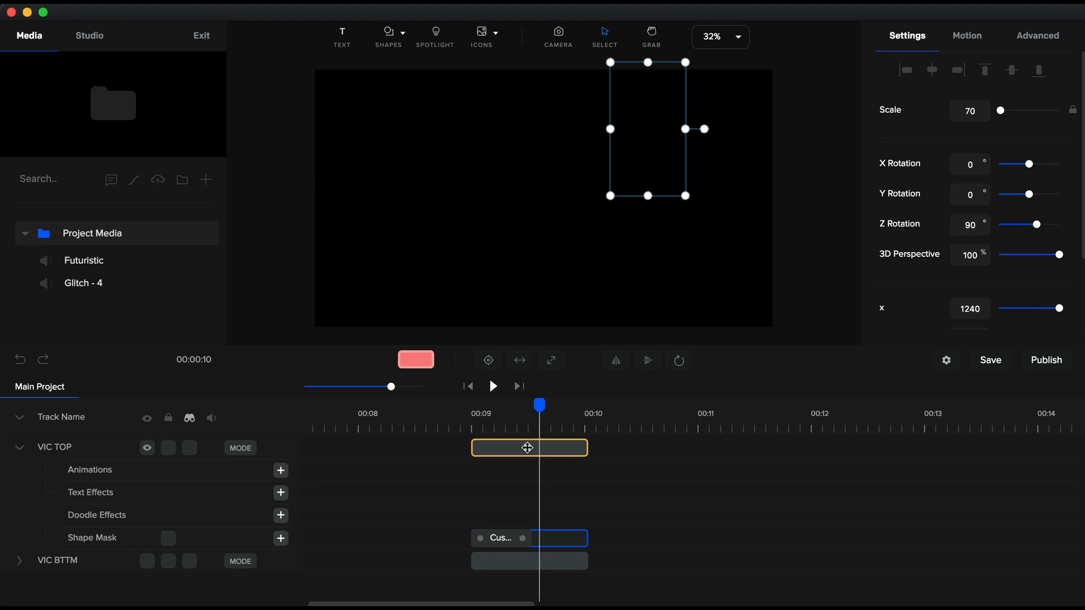
{"action": "left_click", "coordinate": [527, 448]}
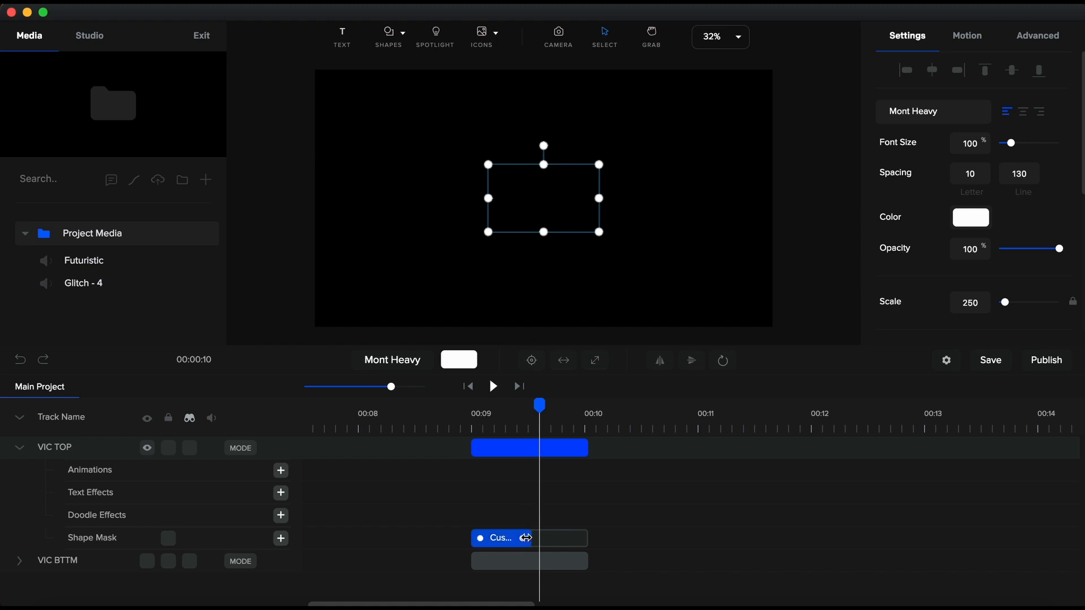
{"action": "left_click_drag", "start_coordinate": [539, 402], "coordinate": [473, 421]}
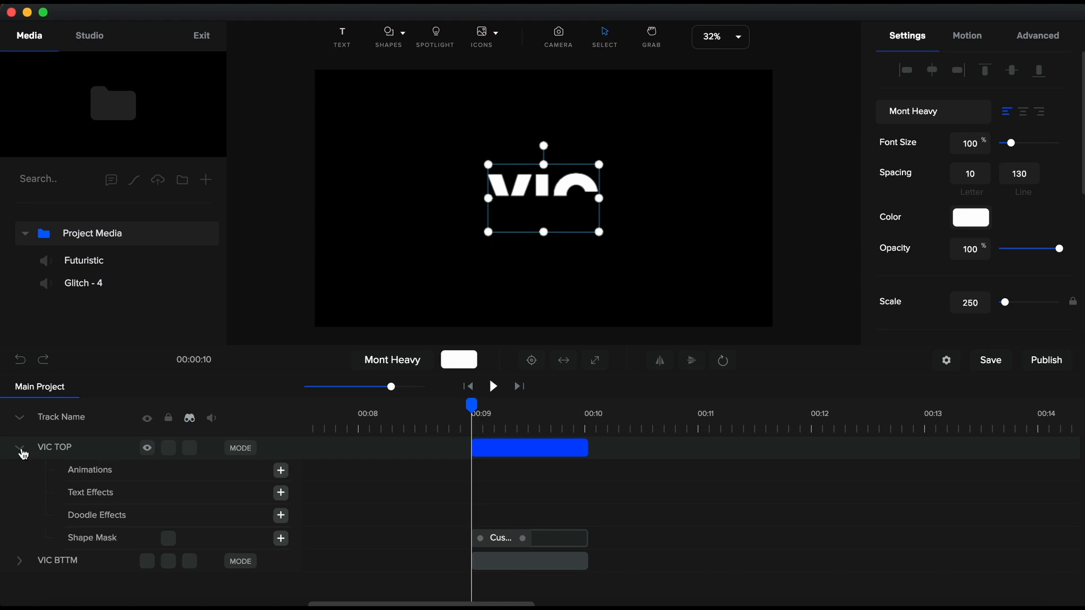
- Examine VIC BTTM's shape mask on its own around the start of its clip
{"action": "left_click", "coordinate": [21, 449]}
{"action": "left_click", "coordinate": [20, 470]}
{"action": "mouse_move", "coordinate": [387, 405]}
{"action": "left_mouse_down"}
{"action": "mouse_move", "coordinate": [419, 407]}
{"action": "mouse_move", "coordinate": [384, 407]}
{"action": "left_mouse_up"}
{"action": "left_click", "coordinate": [462, 564]}
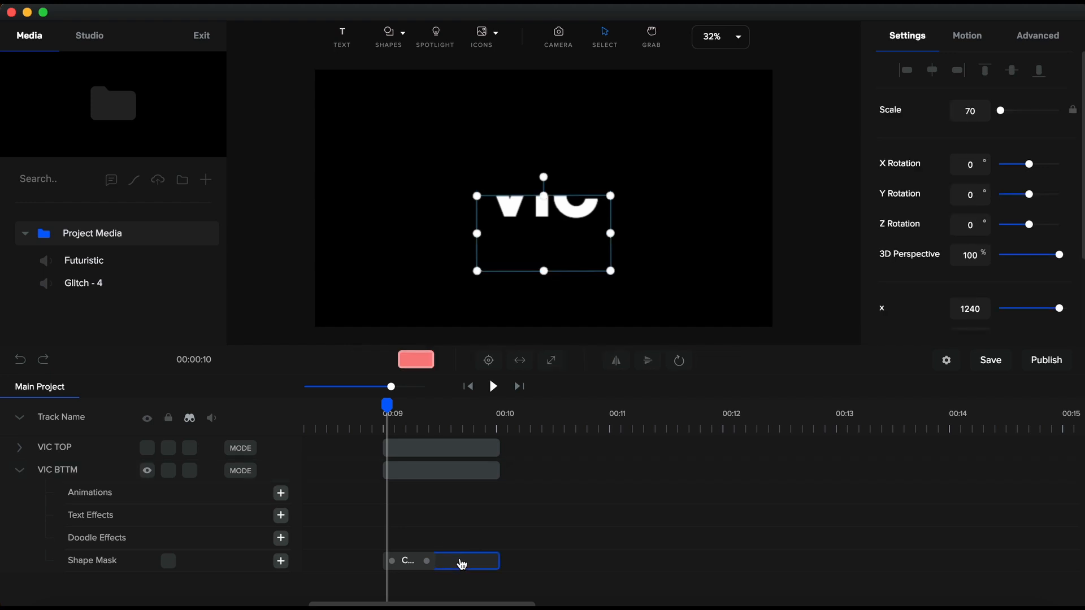
{"action": "mouse_move", "coordinate": [387, 404]}
{"action": "left_mouse_down"}
{"action": "mouse_move", "coordinate": [431, 413]}
{"action": "mouse_move", "coordinate": [377, 409]}
{"action": "left_mouse_up"}
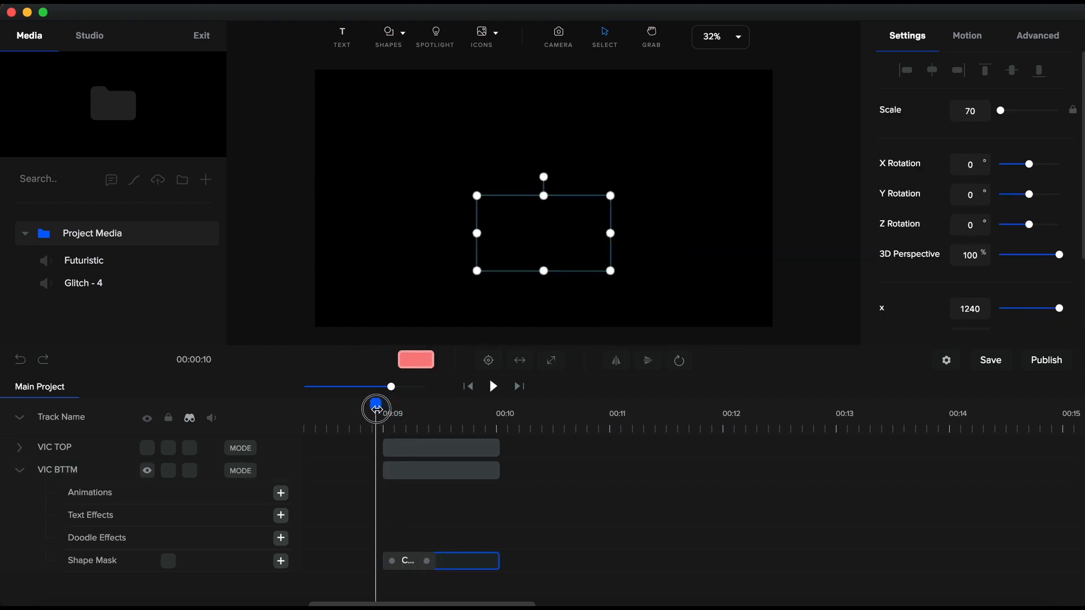
{"action": "left_click", "coordinate": [24, 419]}
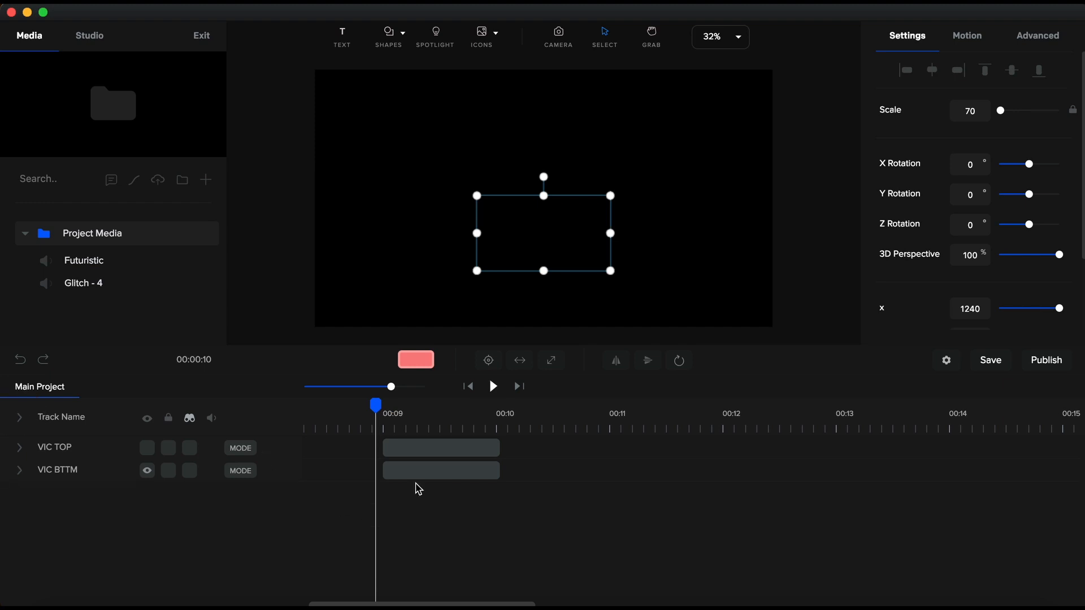
- Make VIC TOP visible again alongside VIC BTTM and check both halves together at the start of their clips
{"action": "left_click", "coordinate": [436, 471]}
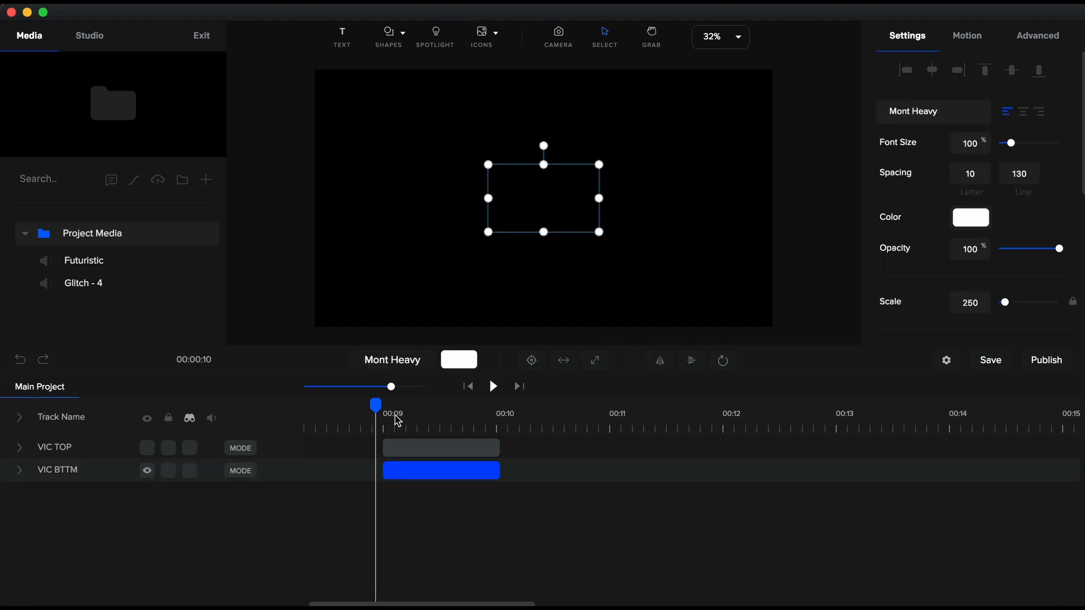
{"action": "mouse_move", "coordinate": [379, 405]}
{"action": "left_mouse_down"}
{"action": "mouse_move", "coordinate": [427, 408]}
{"action": "mouse_move", "coordinate": [383, 404]}
{"action": "left_mouse_up"}
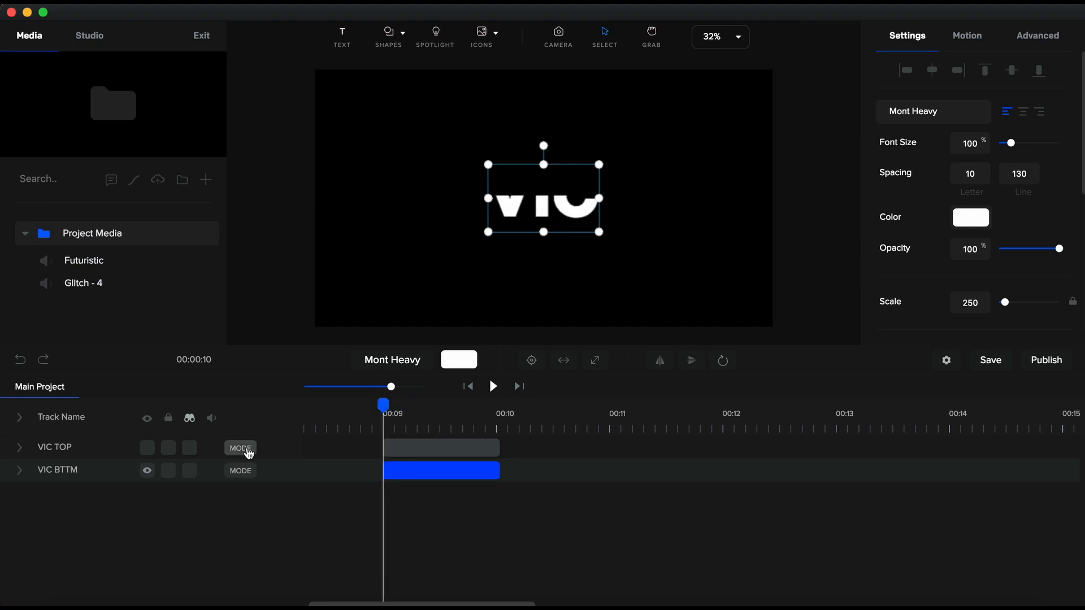
{"action": "left_click", "coordinate": [147, 449]}
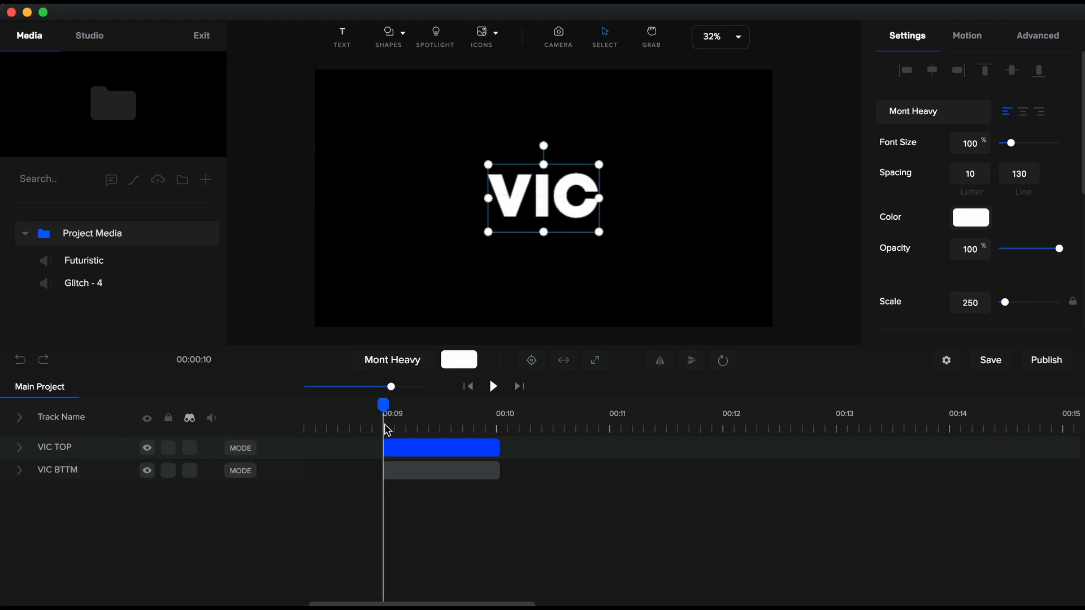
{"action": "mouse_move", "coordinate": [383, 408]}
{"action": "left_mouse_down"}
{"action": "mouse_move", "coordinate": [433, 414]}
{"action": "mouse_move", "coordinate": [387, 413]}
{"action": "left_mouse_up"}
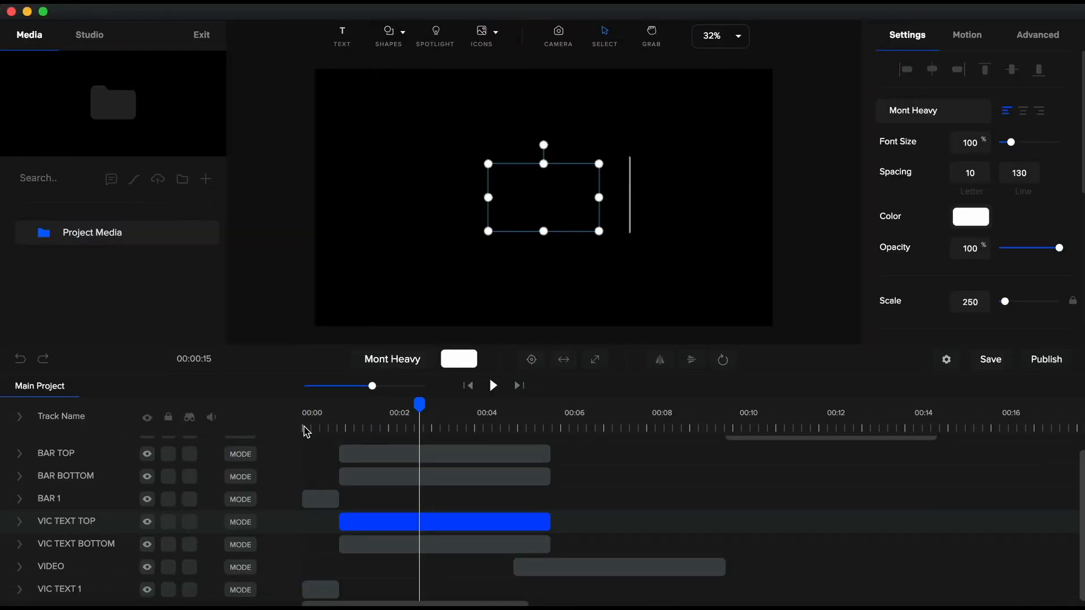
- Play the zipper animation from the beginning to check that the bars and masks open over the VIC text
{"action": "left_click", "coordinate": [305, 431]}
{"action": "key", "text": "space"}
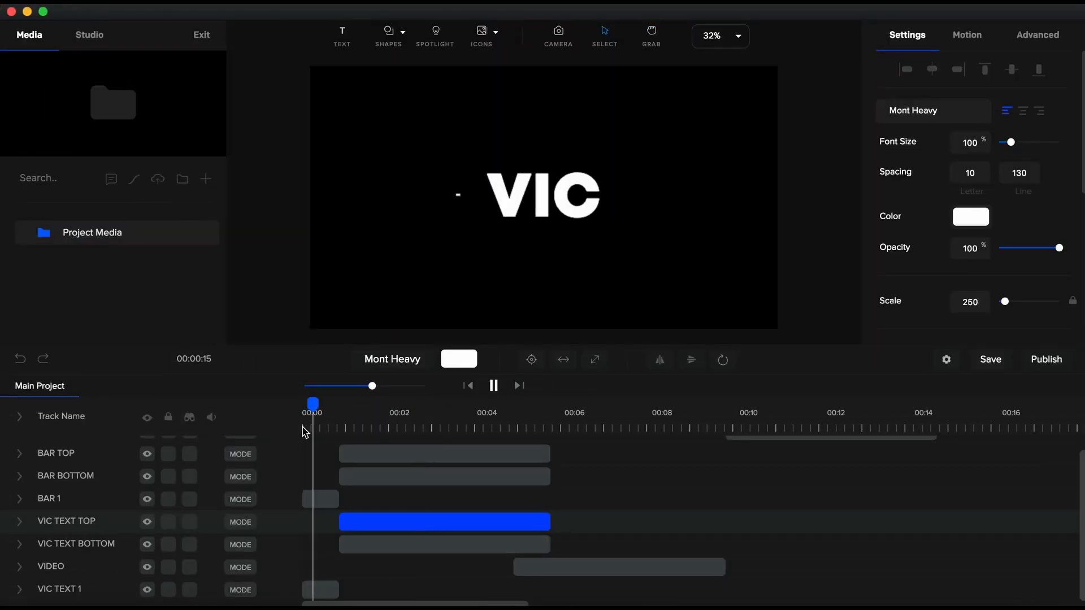
{"action": "key", "text": "space"}
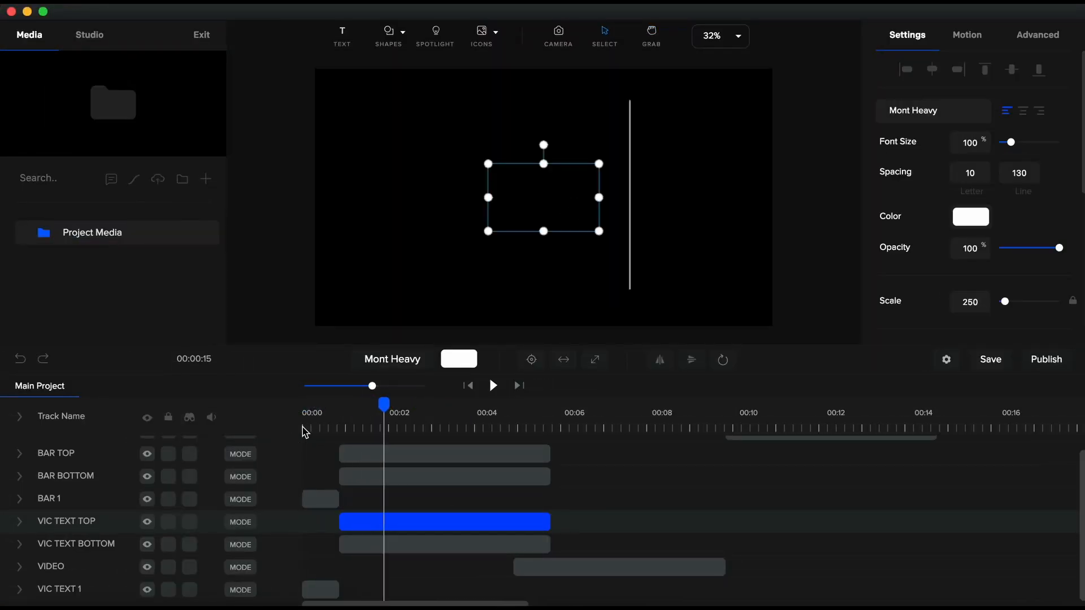
- Move the VIDEO text clip so it starts together with VIC TEXT TOP and VIC TEXT BOTTOM
{"action": "left_click", "coordinate": [340, 432]}
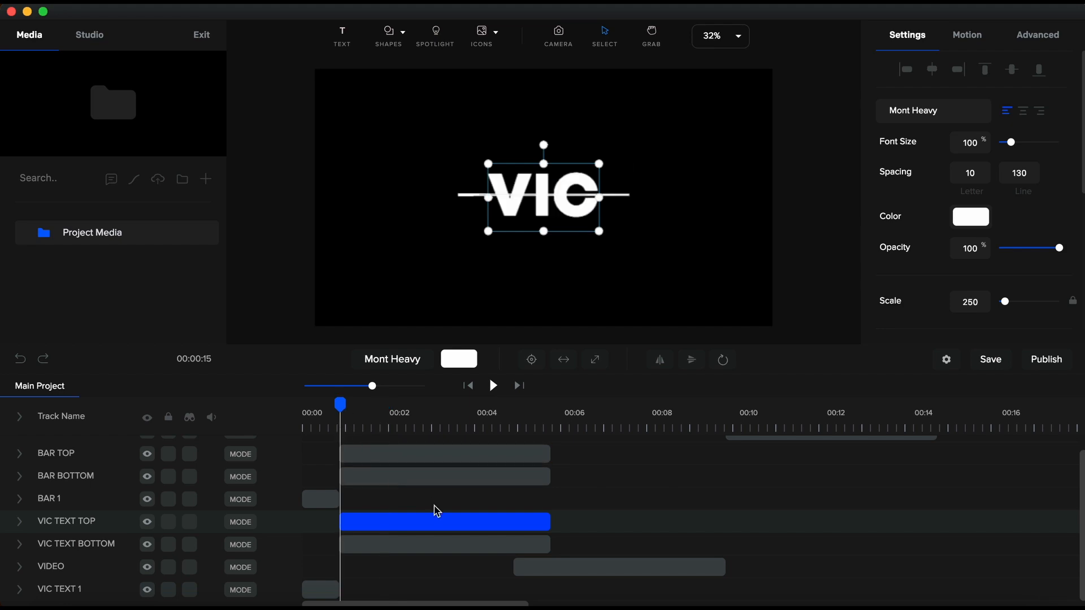
{"action": "left_click_drag", "start_coordinate": [576, 568], "coordinate": [401, 574]}
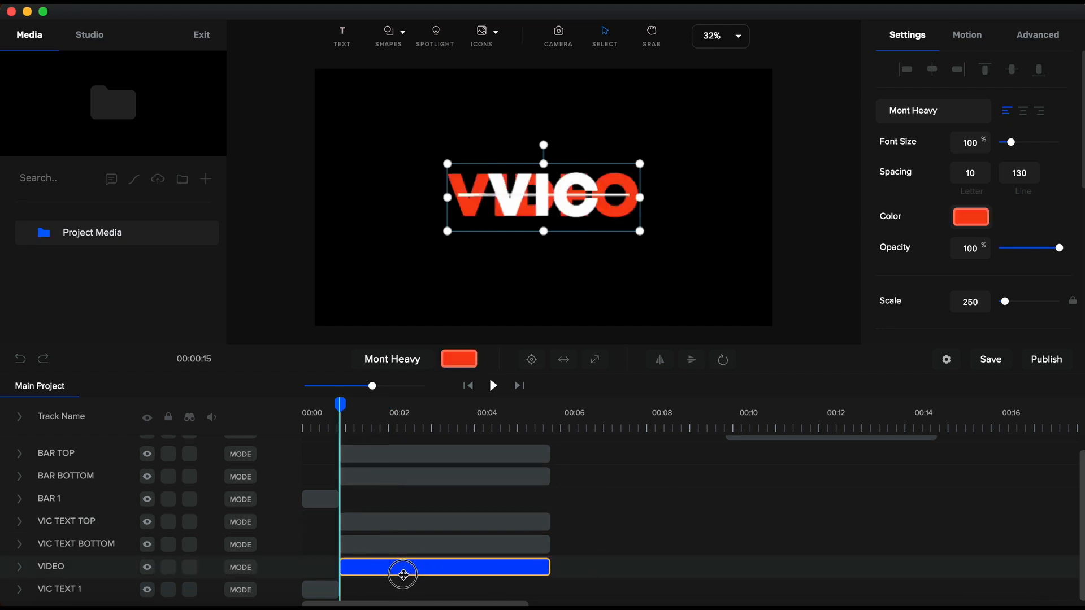
{"action": "mouse_move", "coordinate": [340, 404]}
{"action": "left_mouse_down"}
{"action": "mouse_move", "coordinate": [379, 403]}
{"action": "mouse_move", "coordinate": [340, 406]}
{"action": "left_mouse_up"}
- Set BAR 1's Scale X to 105 near the end of its clip, center it, and nudge it up to the middle of the VIC text
{"action": "left_click", "coordinate": [305, 429]}
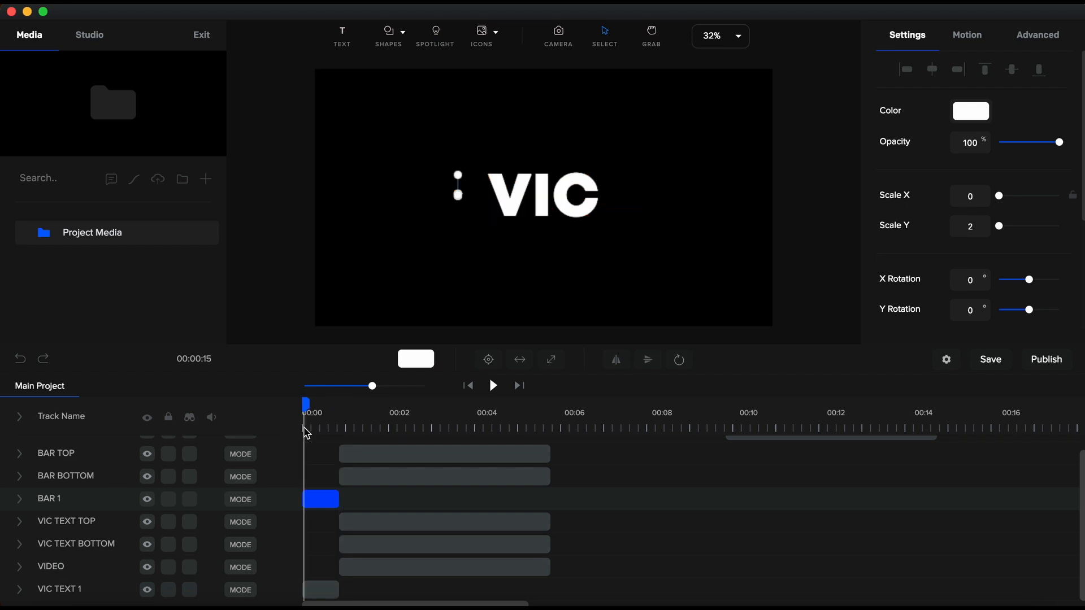
{"action": "left_click_drag", "start_coordinate": [374, 385], "coordinate": [388, 386]}
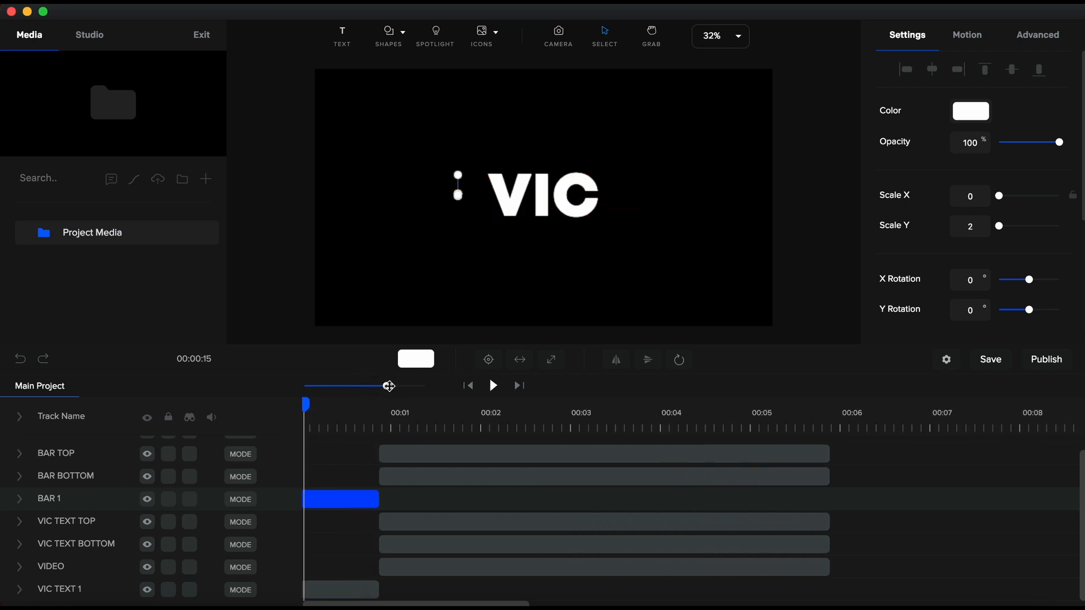
{"action": "left_click", "coordinate": [372, 431]}
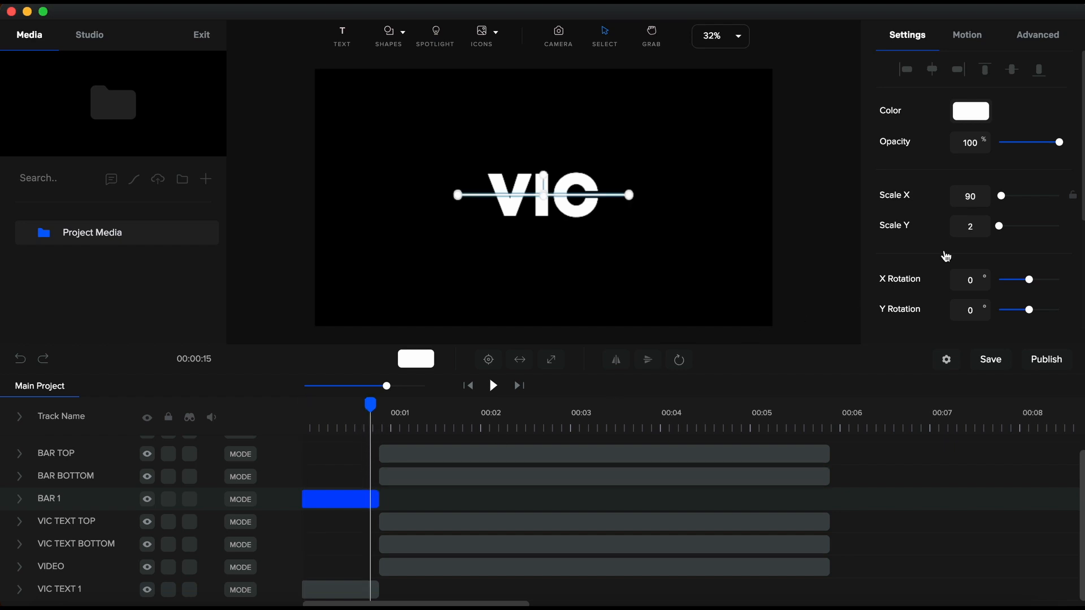
{"action": "left_click", "coordinate": [978, 198]}
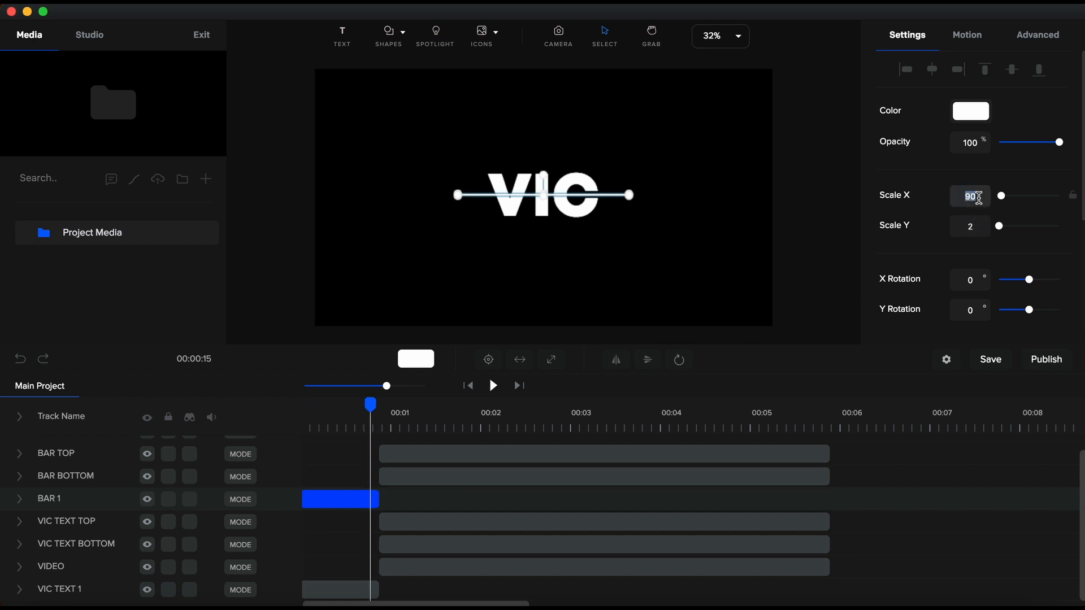
{"action": "type", "text": "105"}
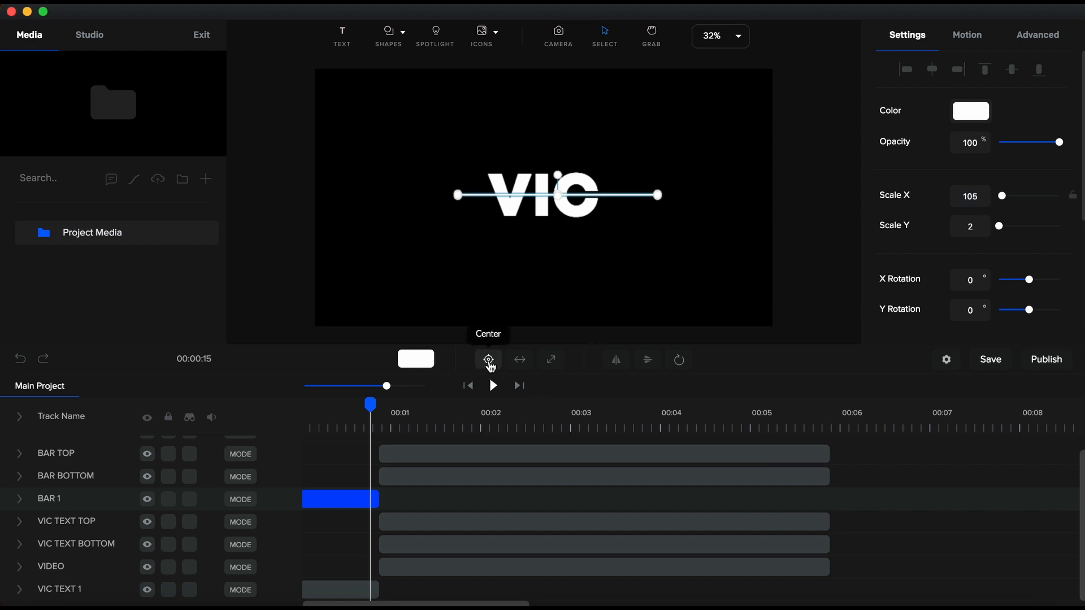
{"action": "left_click", "coordinate": [489, 360]}
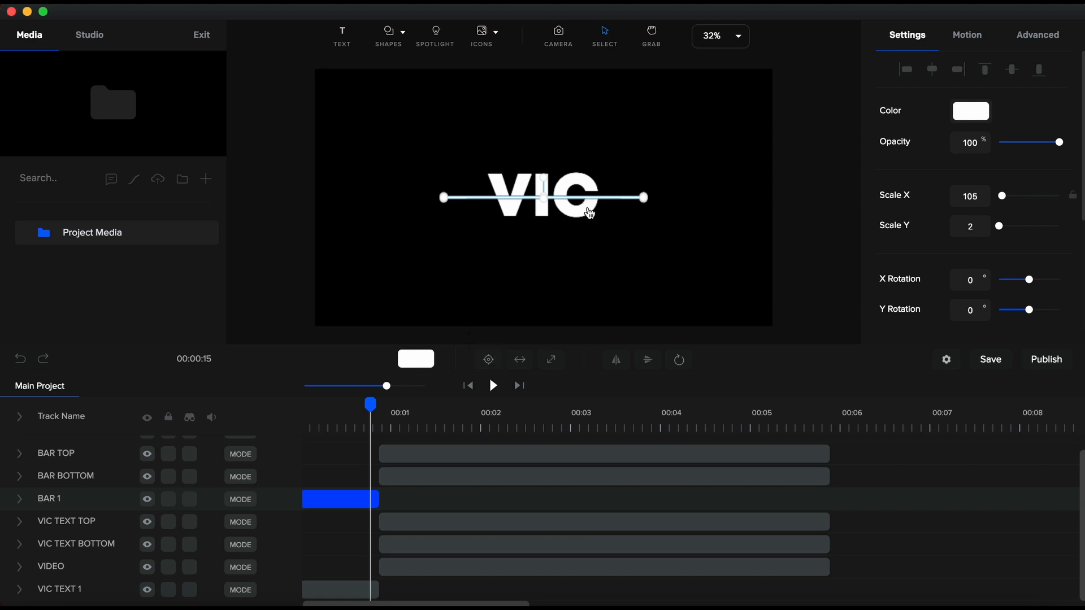
{"action": "scroll", "coordinate": [589, 213], "scroll_direction": "up", "scroll_amount": 5}
{"action": "key", "text": "shift+Up"}
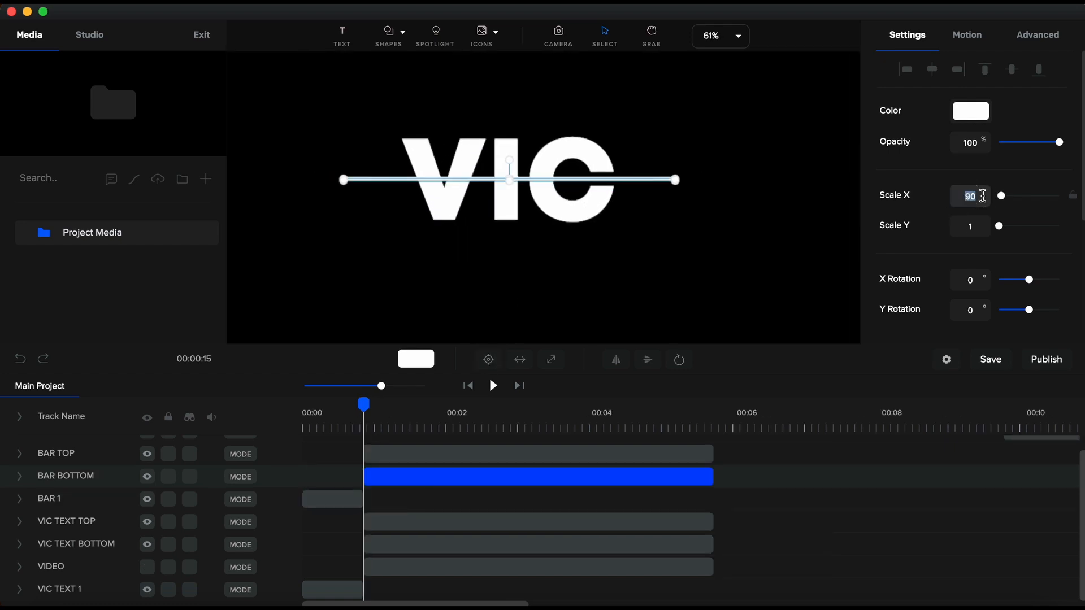
- Set BAR BOTTOM's Scale X to 105, center it, and nudge it up until it sits just beneath BAR TOP
{"action": "type", "text": "105"}
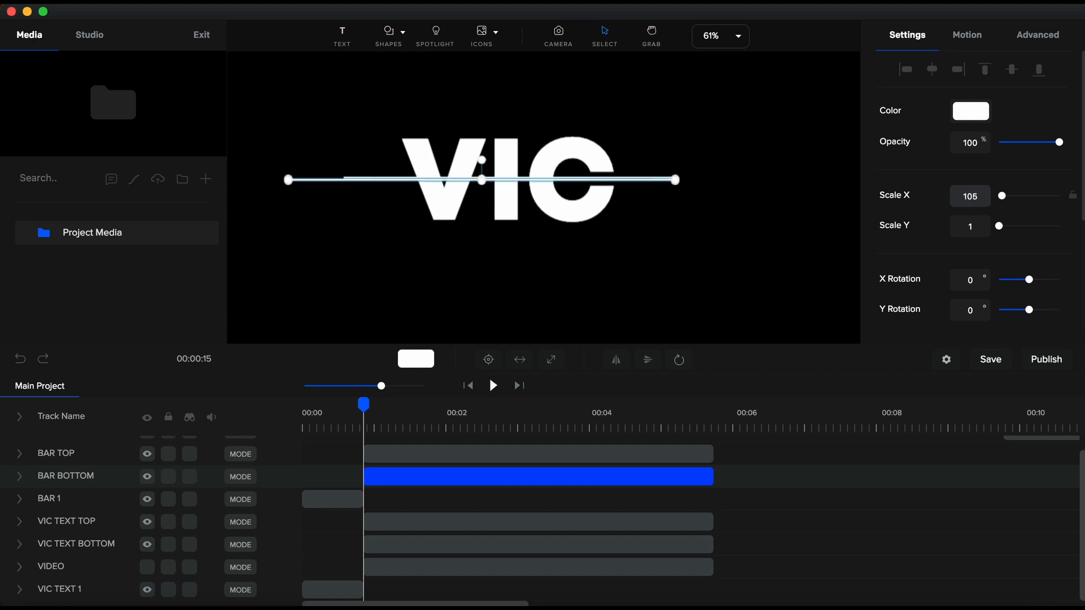
{"action": "left_click", "coordinate": [489, 362]}
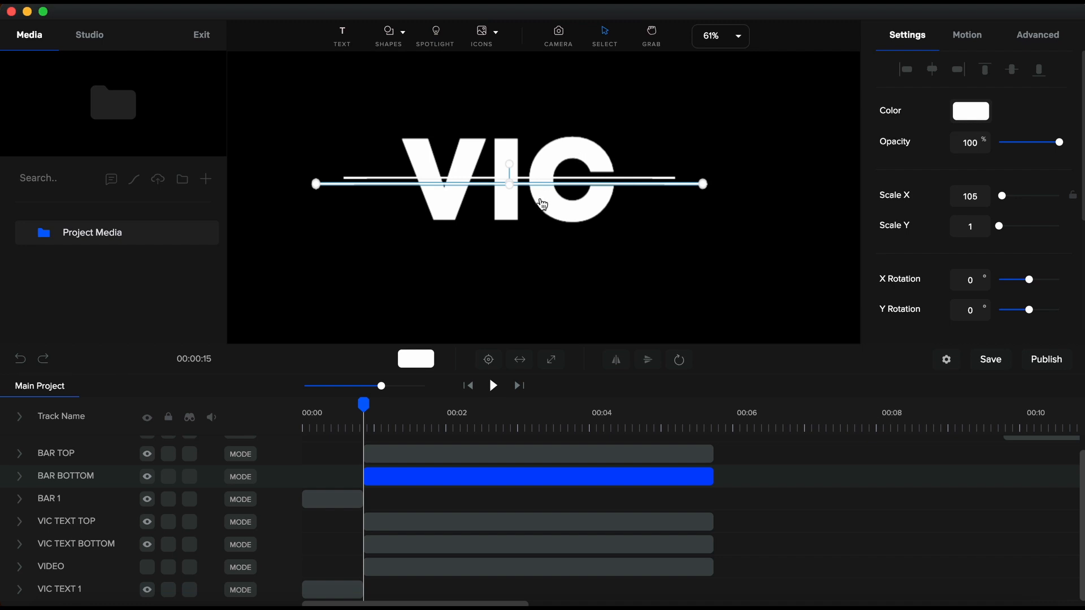
{"action": "scroll", "coordinate": [532, 192], "scroll_direction": "up", "scroll_amount": 5}
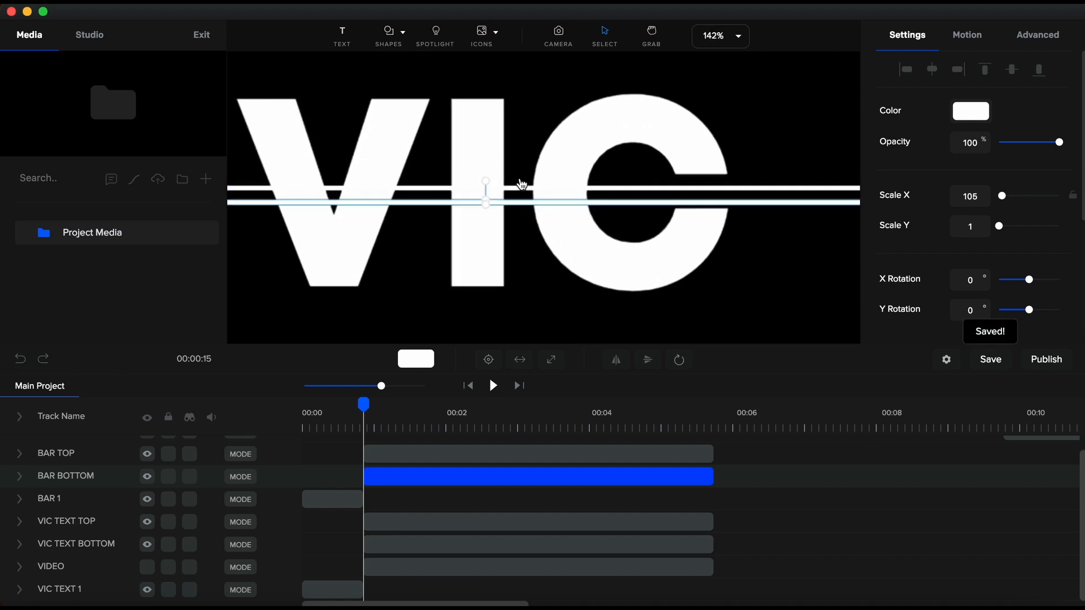
{"action": "key", "text": "Up"}
{"action": "key", "text": "Up"}
{"action": "key", "text": "Up"}
{"action": "key", "text": "Up"}
{"action": "key", "text": "Up"}
{"action": "key", "text": "Up"}
{"action": "key", "text": "Up"}
{"action": "key", "text": "Up"}
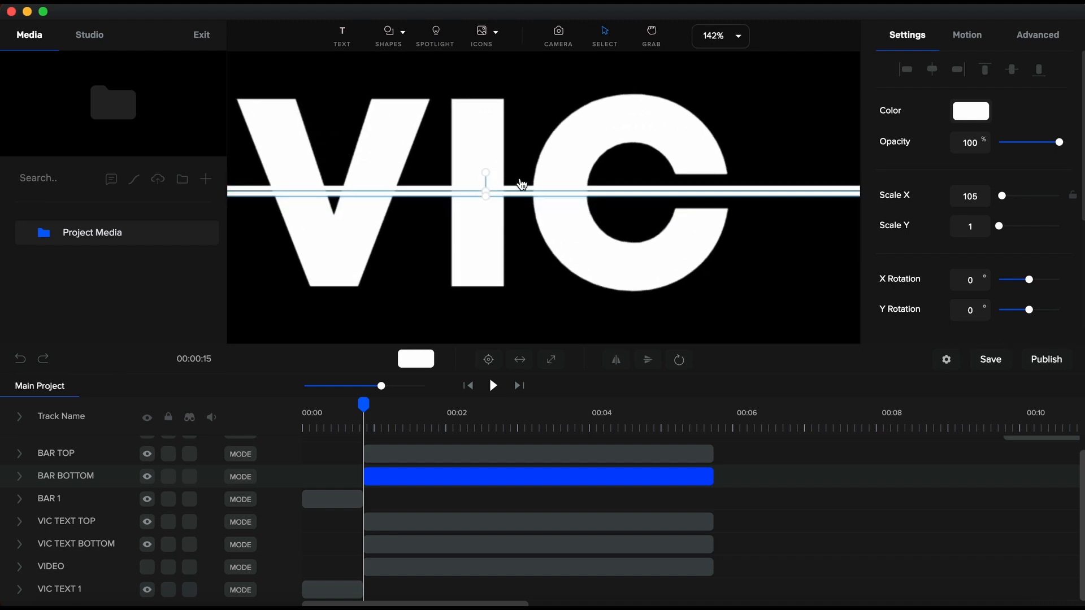
- Set BAR TOP's Scale X to 105 and center the bar in the frame
{"action": "left_click", "coordinate": [448, 456]}
{"action": "left_click", "coordinate": [722, 37]}
{"action": "left_click", "coordinate": [728, 255]}
{"action": "left_click", "coordinate": [977, 199]}
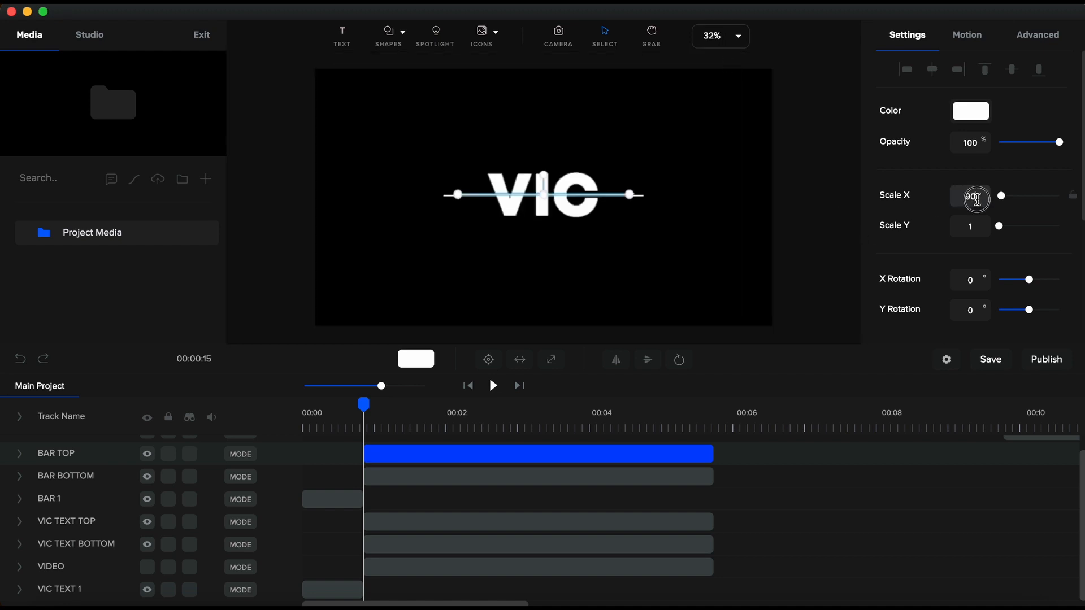
{"action": "type", "text": "105"}
{"action": "key", "text": "Return"}
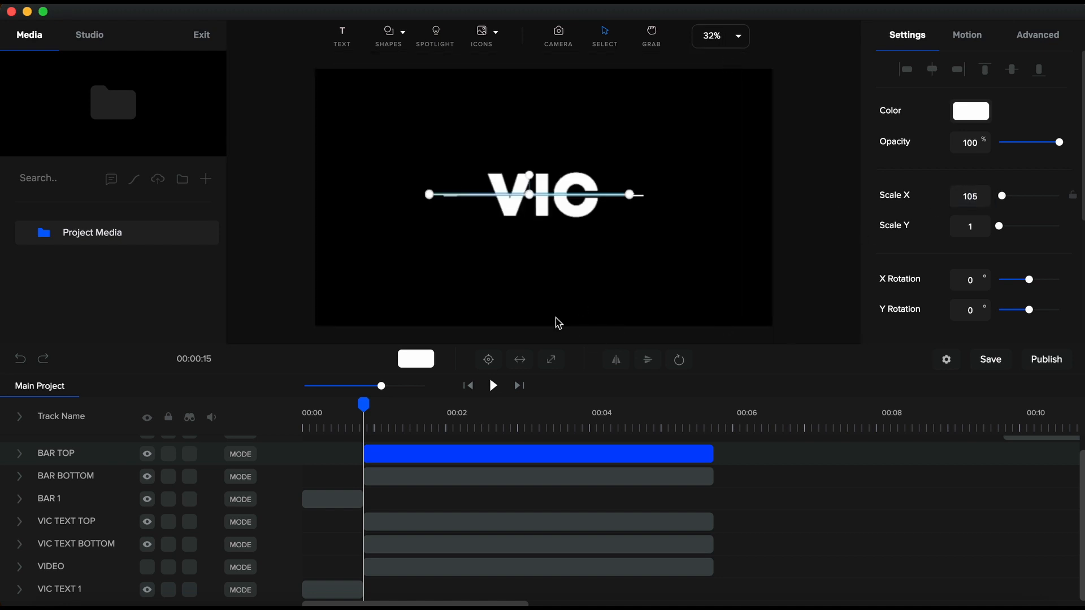
{"action": "left_click", "coordinate": [487, 359]}
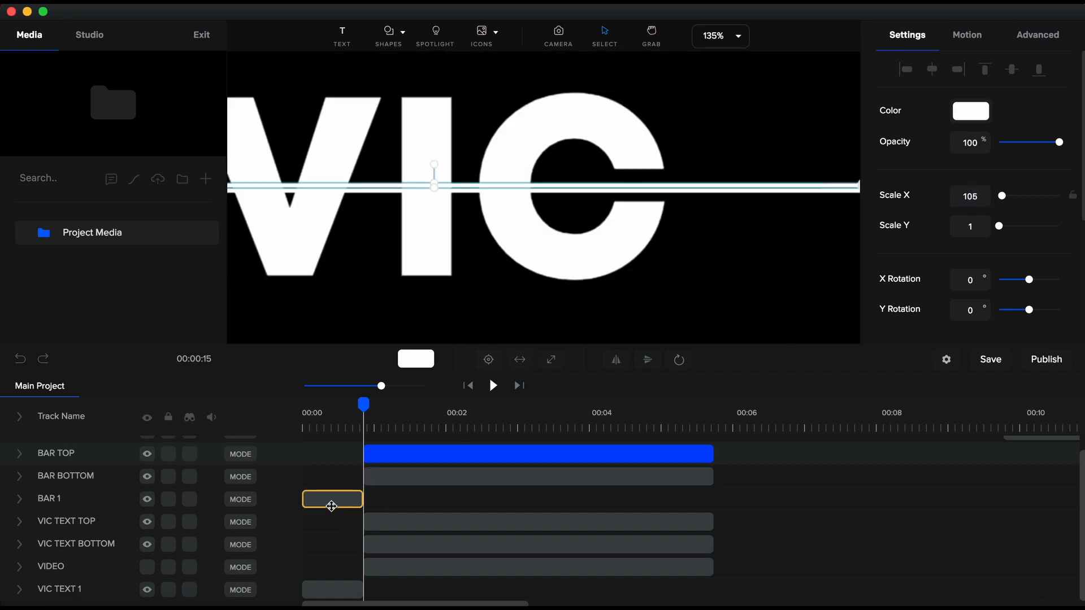
- Shift BAR 1's clip over the playhead as a reference and nudge BAR TOP up to match BAR 1's upper half
{"action": "left_click_drag", "start_coordinate": [332, 506], "coordinate": [358, 506]}
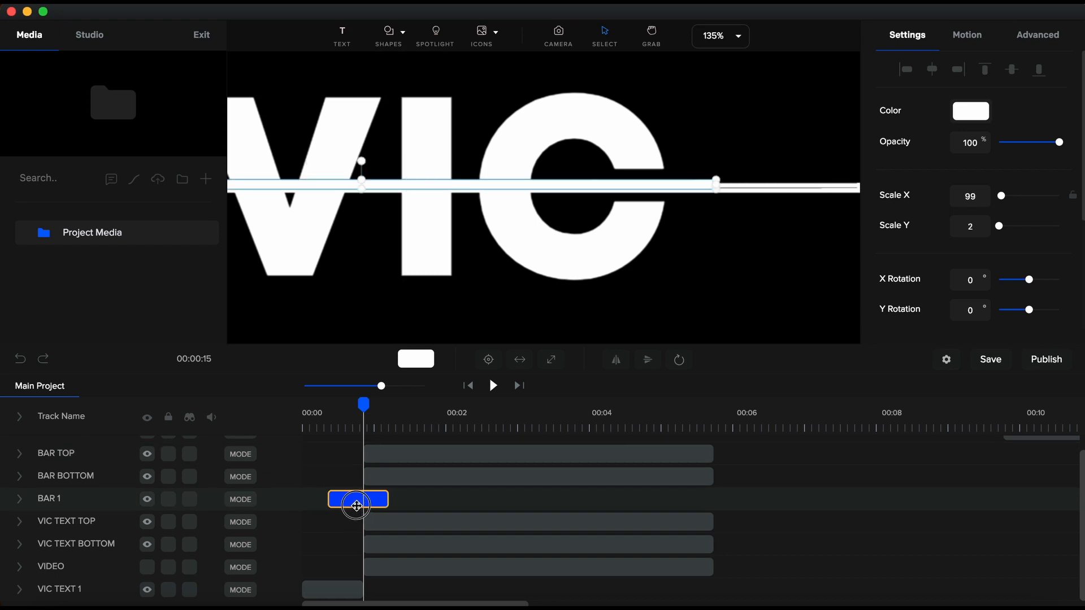
{"action": "left_click", "coordinate": [460, 454]}
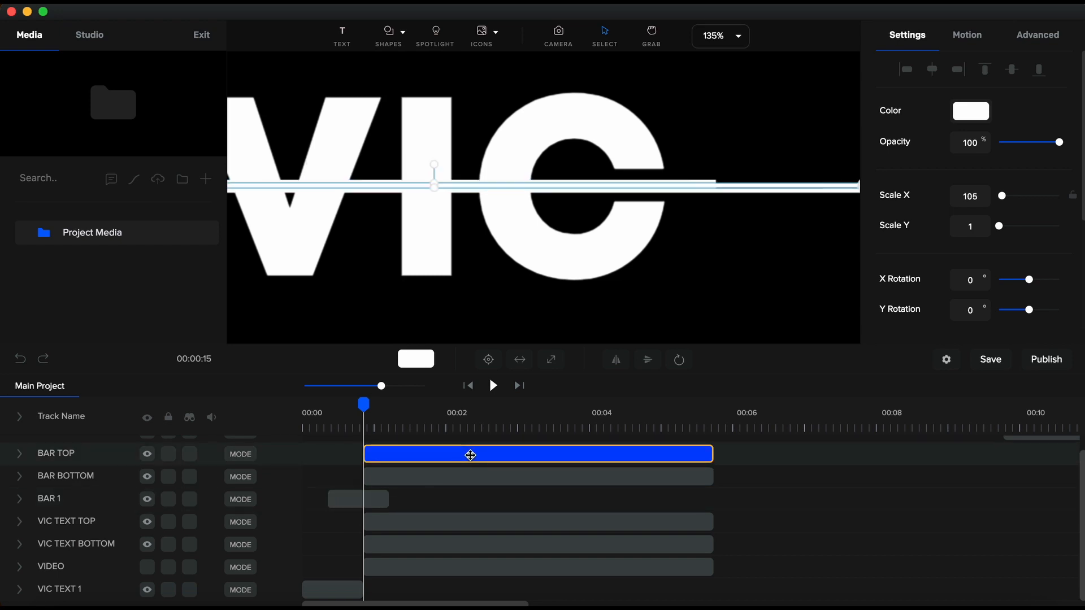
{"action": "key", "text": "shift+Up"}
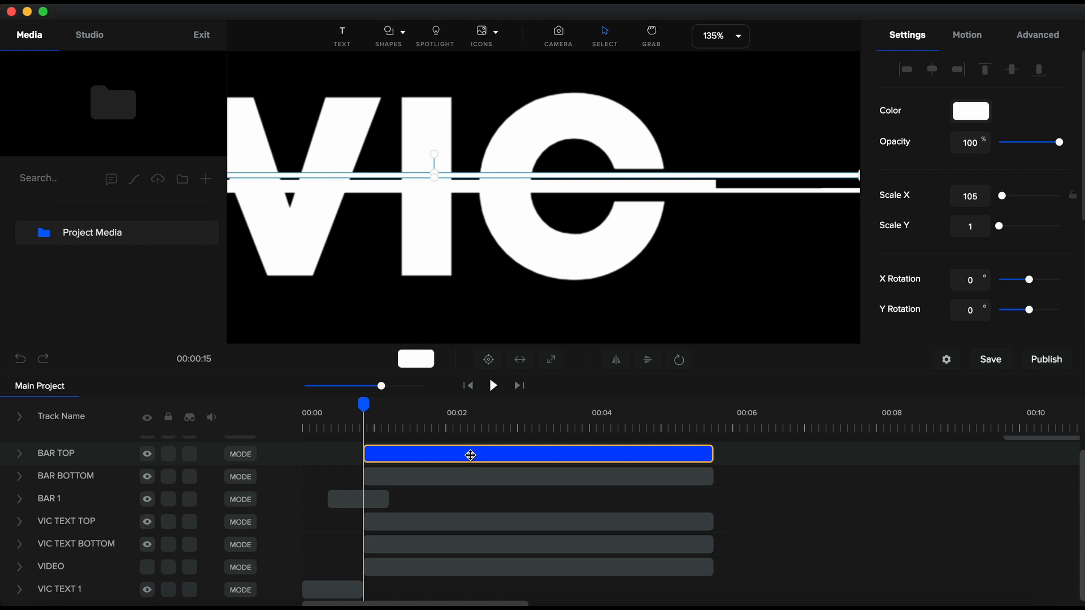
{"action": "key", "text": "Down"}
{"action": "key", "text": "Down"}
{"action": "key", "text": "Down"}
{"action": "key", "text": "Down"}
{"action": "key", "text": "Down"}
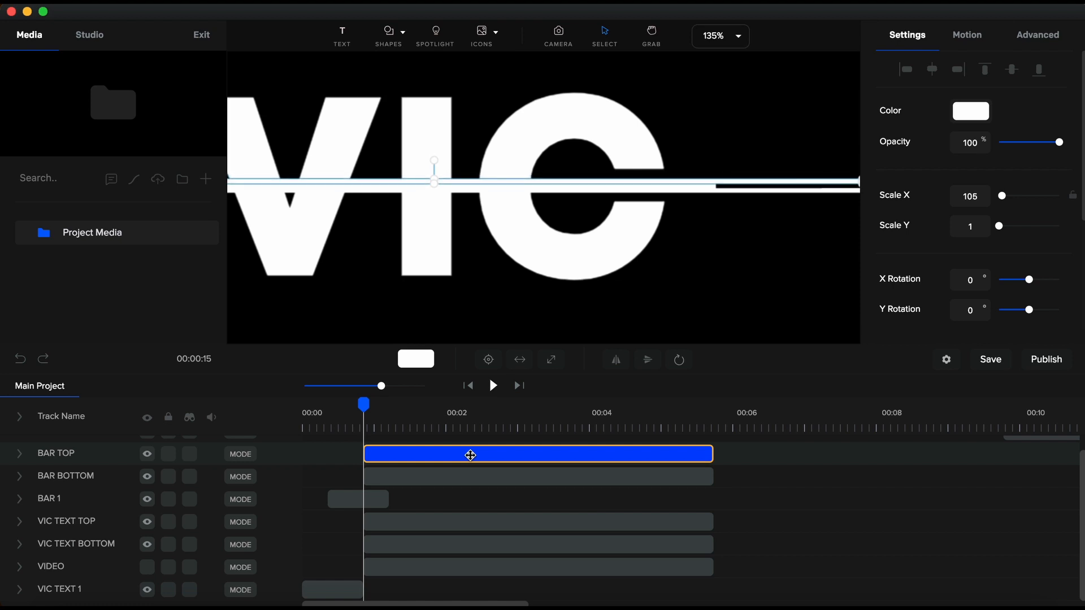
- Nudge BAR BOTTOM up to match BAR 1's lower half and move BAR 1's clip back to the timeline start
{"action": "scroll", "coordinate": [470, 456], "scroll_direction": "up", "scroll_amount": 1}
{"action": "left_click", "coordinate": [465, 491]}
{"action": "scroll", "coordinate": [466, 493], "scroll_direction": "down", "scroll_amount": 1}
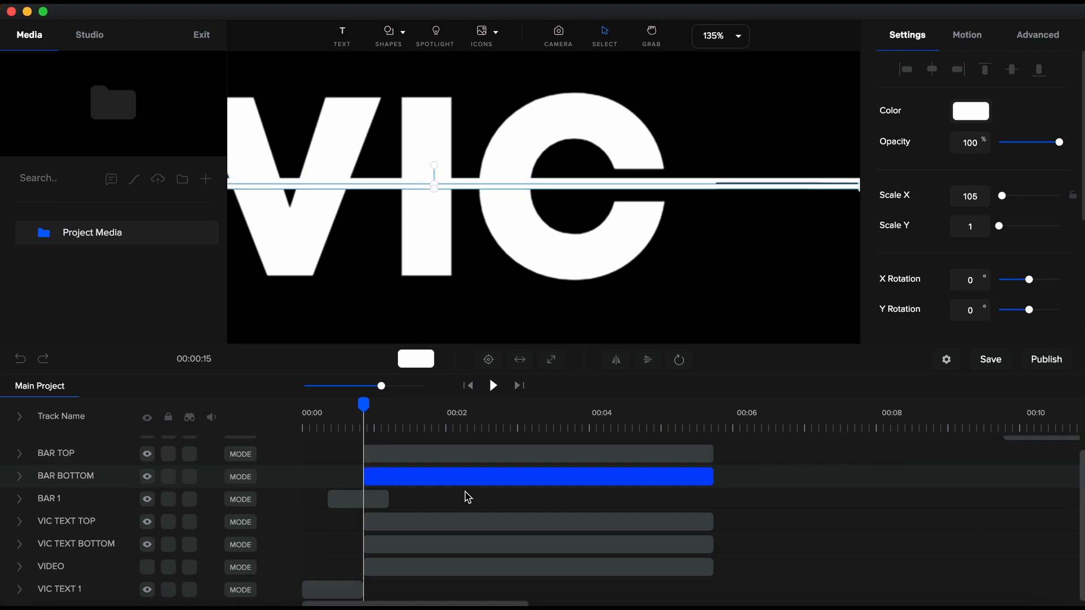
{"action": "left_click", "coordinate": [465, 461]}
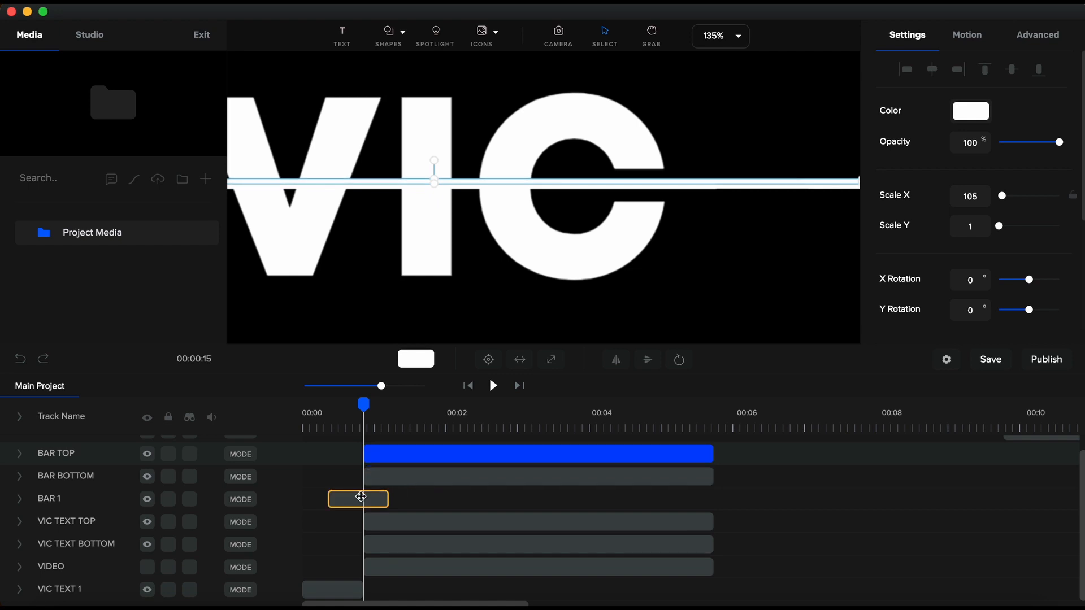
{"action": "left_click_drag", "start_coordinate": [354, 498], "coordinate": [314, 495]}
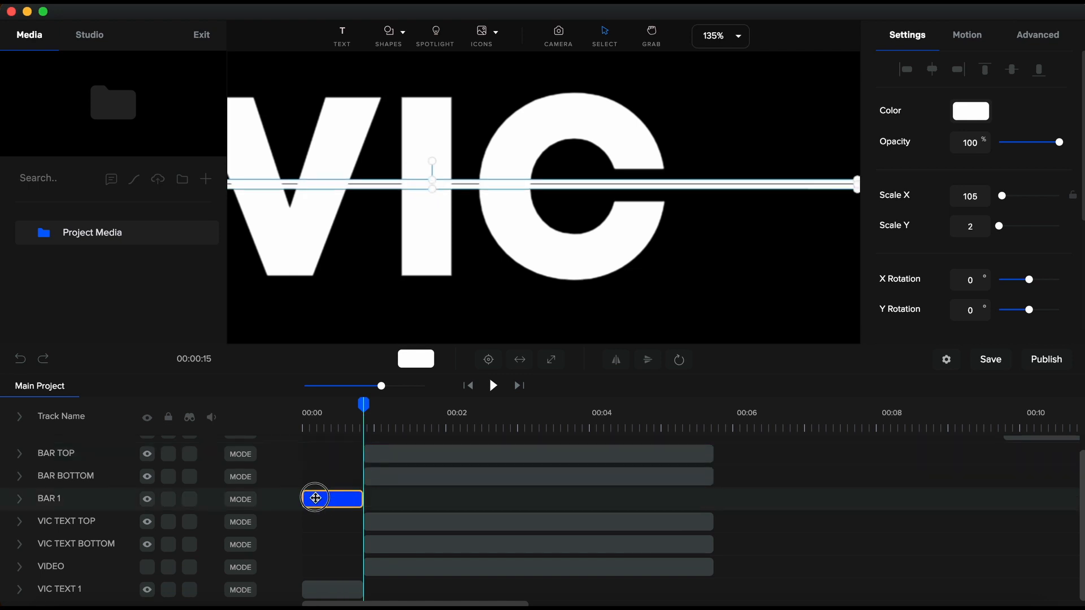
- Fit the whole frame in view and play the zipper animation from the beginning to check the widened bars
{"action": "left_click", "coordinate": [725, 44]}
{"action": "left_click", "coordinate": [727, 68]}
{"action": "left_click", "coordinate": [306, 432]}
{"action": "key", "text": "space"}
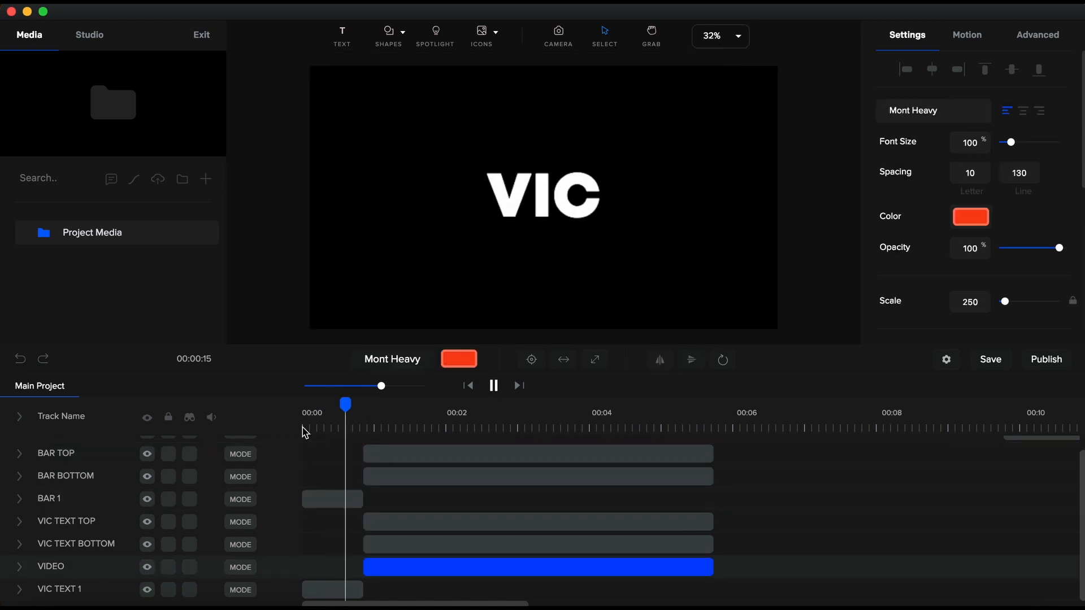
{"action": "key", "text": "space"}
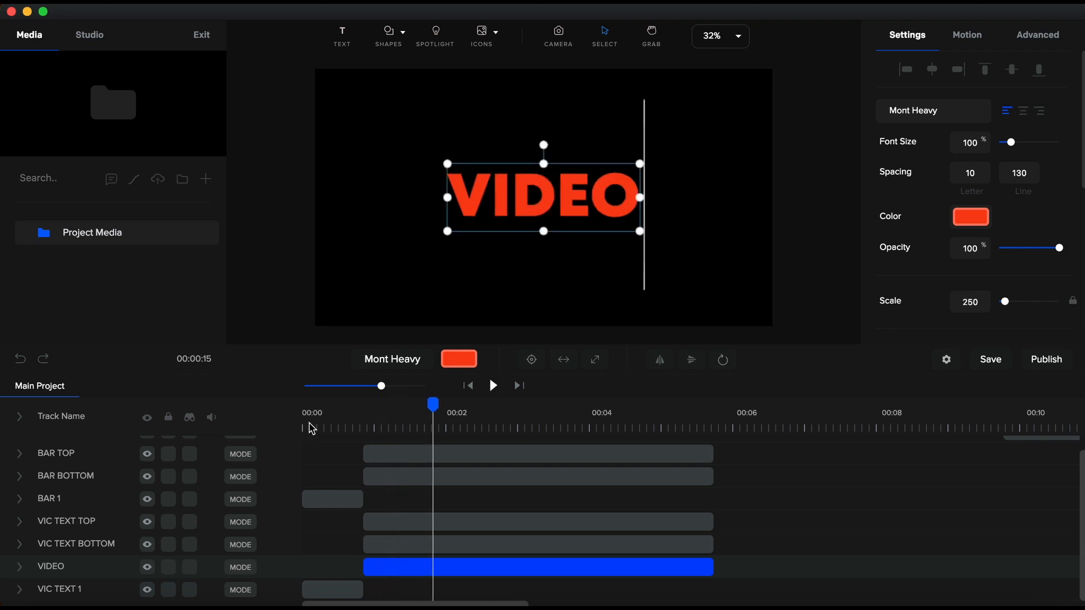
- Add a rectangle shape at the start of the VIDEO clip and place its track directly above VIDEO
{"action": "left_click_drag", "start_coordinate": [436, 403], "coordinate": [365, 404]}
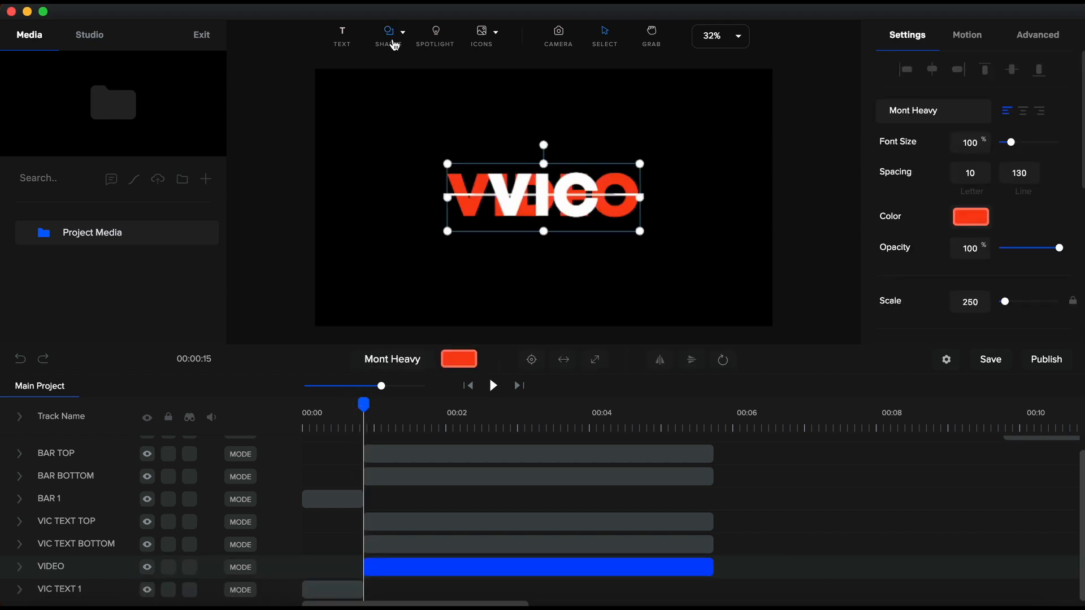
{"action": "left_click", "coordinate": [392, 38]}
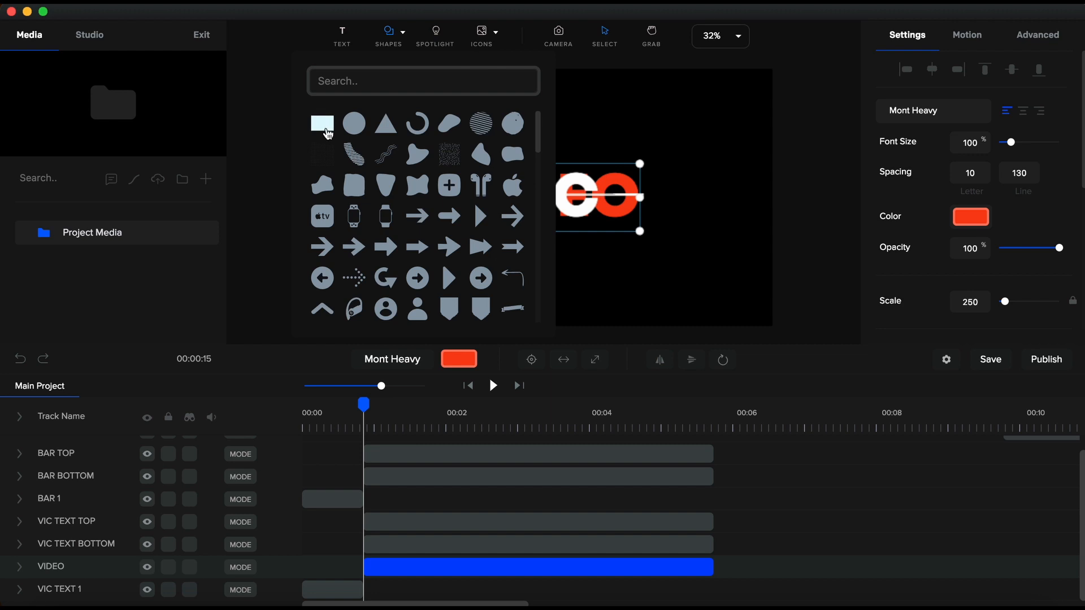
{"action": "left_click", "coordinate": [327, 119]}
{"action": "left_click", "coordinate": [568, 205]}
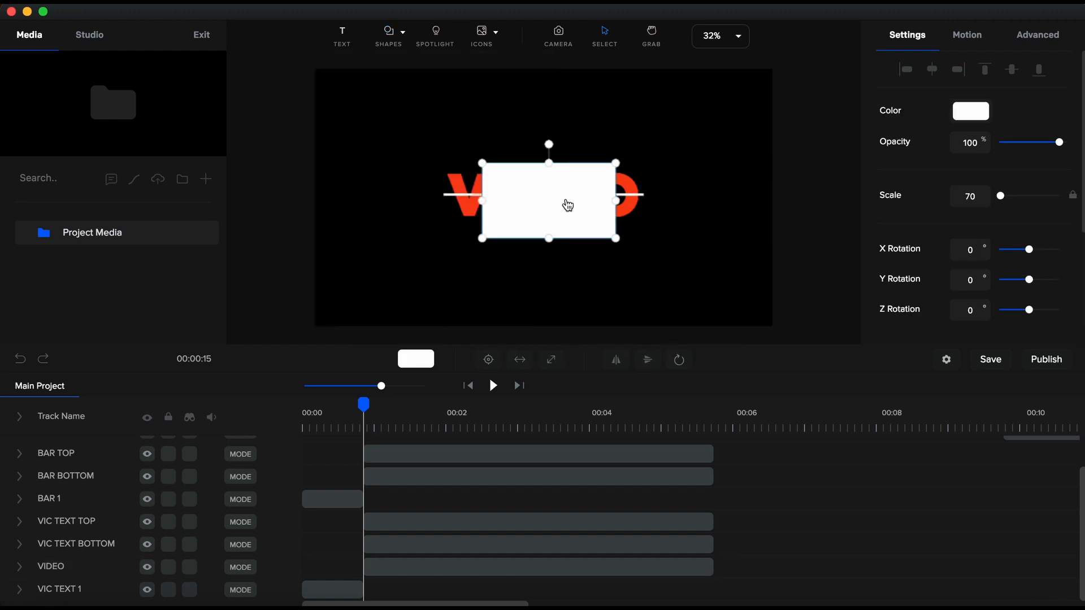
{"action": "scroll", "coordinate": [115, 489], "scroll_direction": "up", "scroll_amount": 2}
{"action": "left_click_drag", "start_coordinate": [60, 448], "coordinate": [59, 554]}
- Duplicate the rectangle clip and open the lower rectangle's track name for editing
{"action": "left_click", "coordinate": [400, 545]}
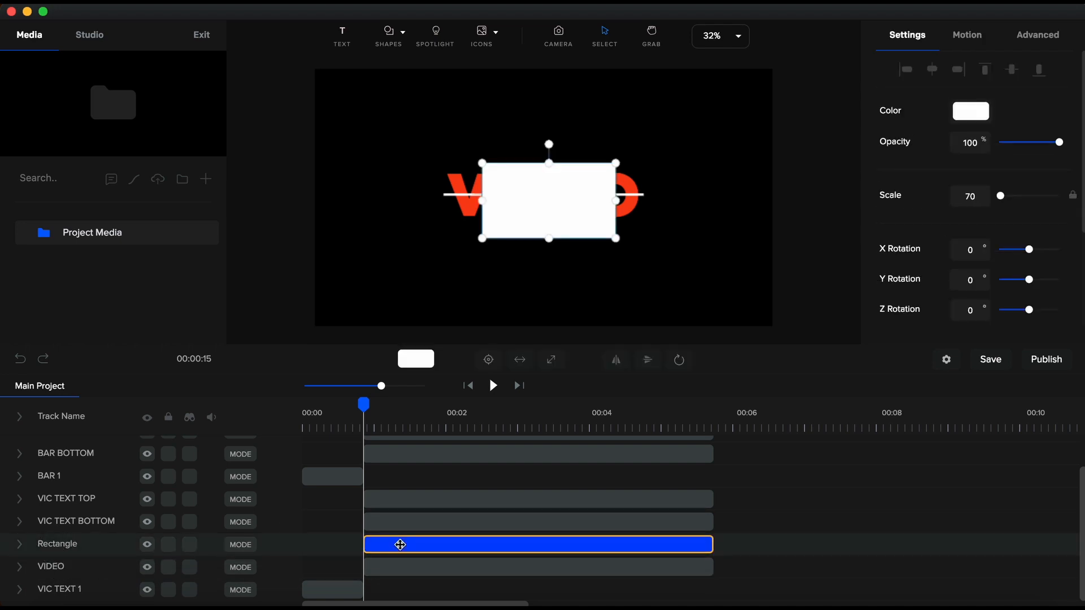
{"action": "key", "text": "super+d"}
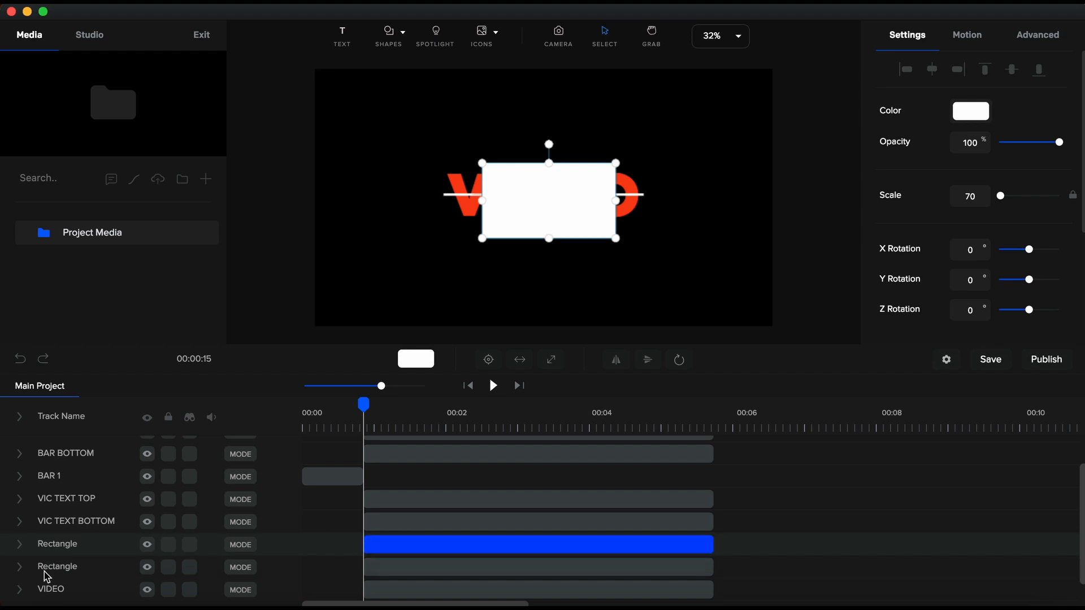
{"action": "double_click", "coordinate": [65, 568]}
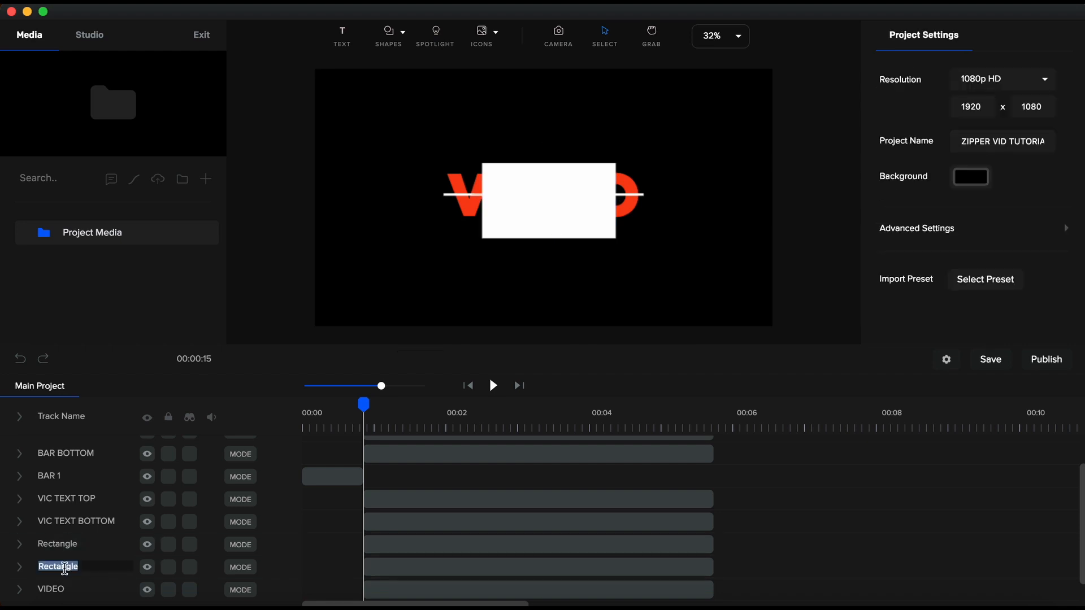
- Rename the lower Rectangle track to BLACK MASK BTM and the upper one to BLACK MASK TOP
{"action": "type", "text": "BLACK MASK BTM"}
{"action": "key", "text": "Return"}
{"action": "double_click", "coordinate": [66, 545]}
{"action": "type", "text": "BLACK MASK TOP"}
{"action": "key", "text": "Return"}
- Widen the BLACK MASK BTM rectangle on both sides to cover the whole VIDEO text, and set its opacity to 45%
{"action": "left_click", "coordinate": [469, 567]}
{"action": "left_click_drag", "start_coordinate": [483, 200], "coordinate": [435, 200]}
{"action": "left_click_drag", "start_coordinate": [615, 200], "coordinate": [644, 199]}
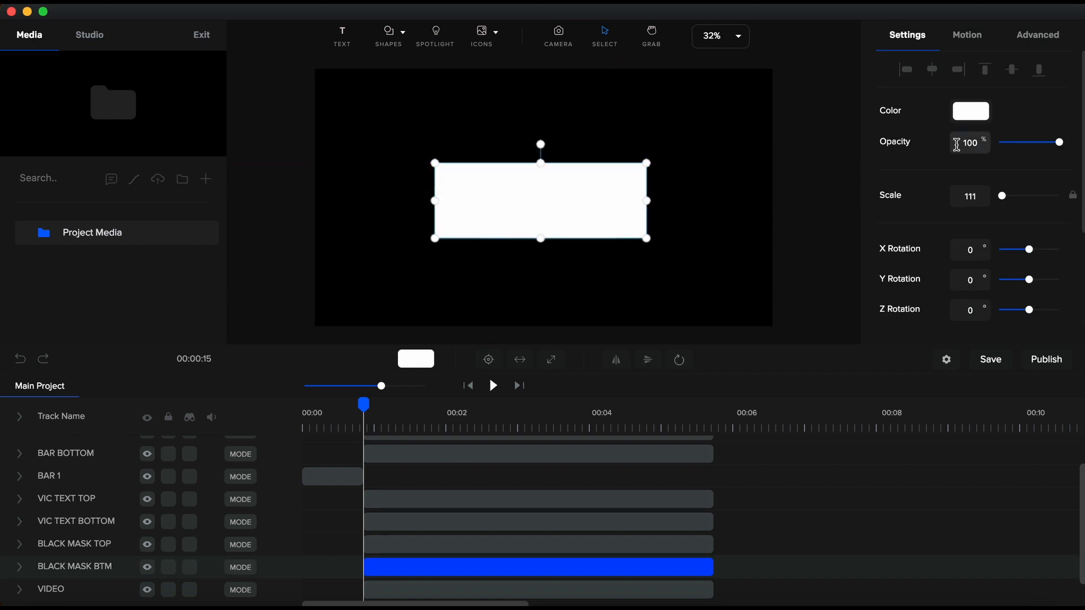
{"action": "left_click", "coordinate": [981, 125]}
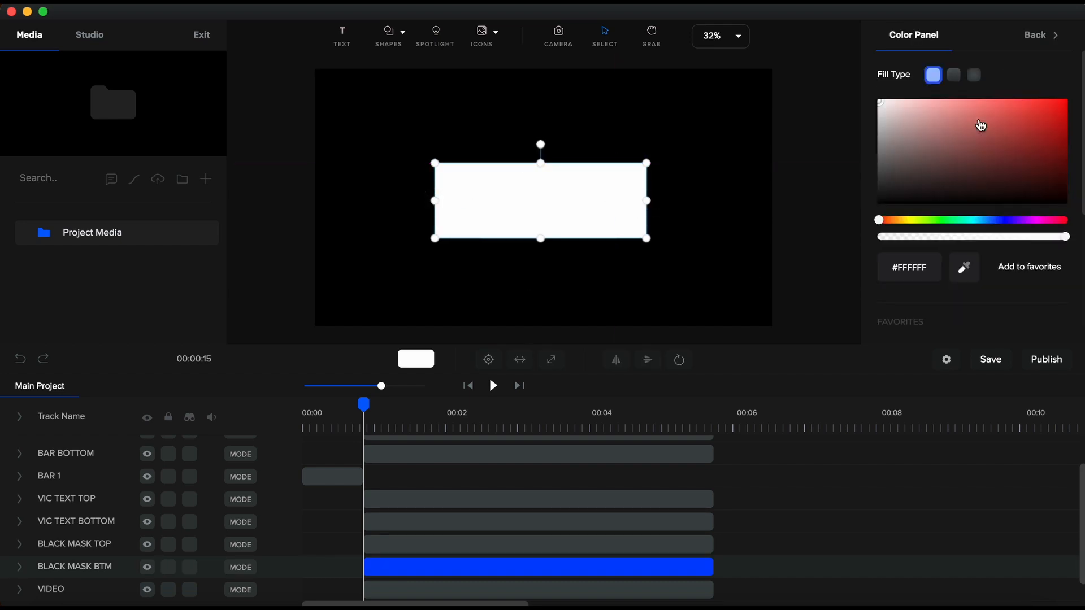
{"action": "left_click", "coordinate": [1041, 36]}
{"action": "left_click_drag", "start_coordinate": [1066, 148], "coordinate": [1030, 156]}
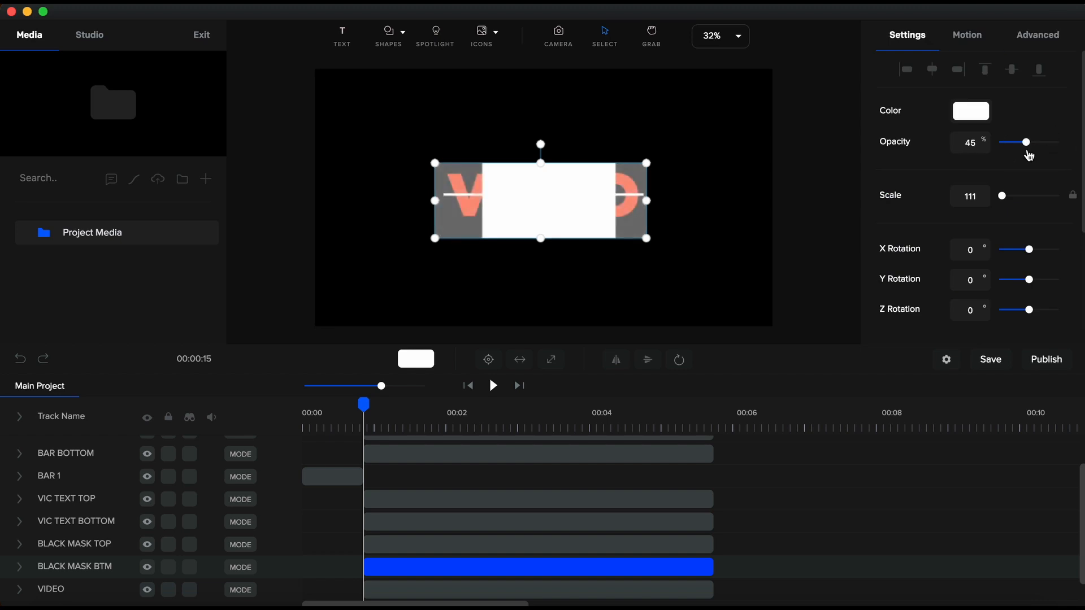
- Set BLACK MASK TOP's opacity to 46% and widen it on both sides to match the bottom mask
{"action": "left_click", "coordinate": [489, 544]}
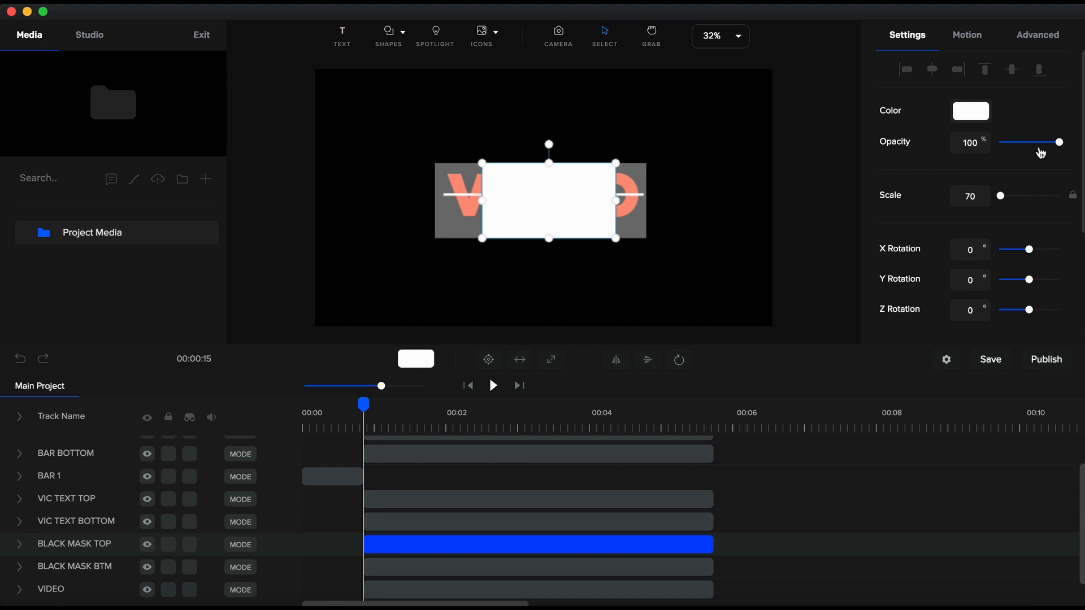
{"action": "left_click_drag", "start_coordinate": [1059, 142], "coordinate": [1026, 142]}
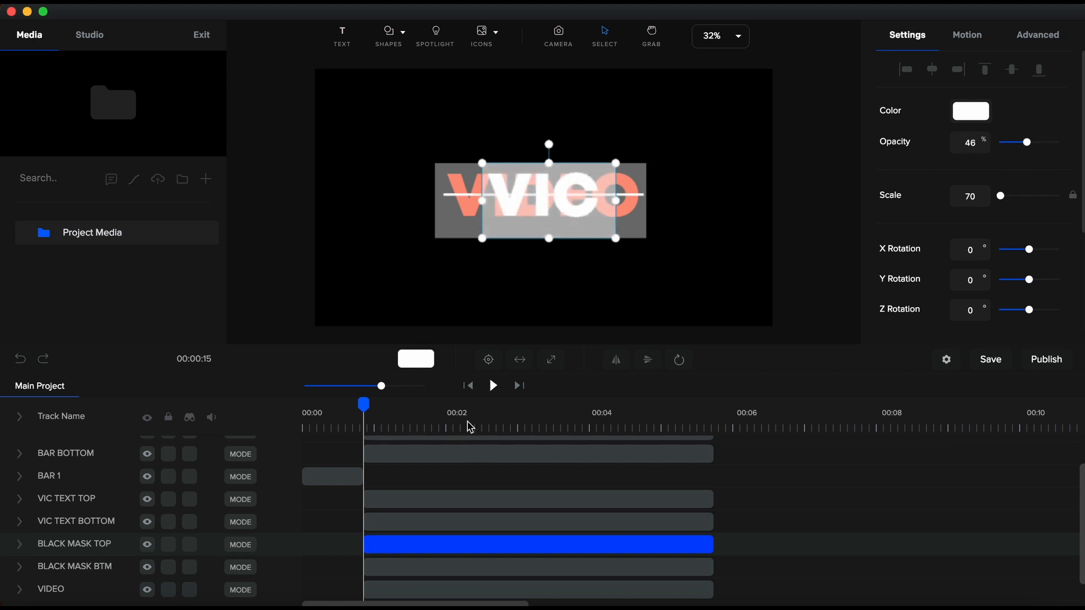
{"action": "left_click_drag", "start_coordinate": [482, 201], "coordinate": [436, 201]}
{"action": "left_click_drag", "start_coordinate": [616, 200], "coordinate": [646, 201]}
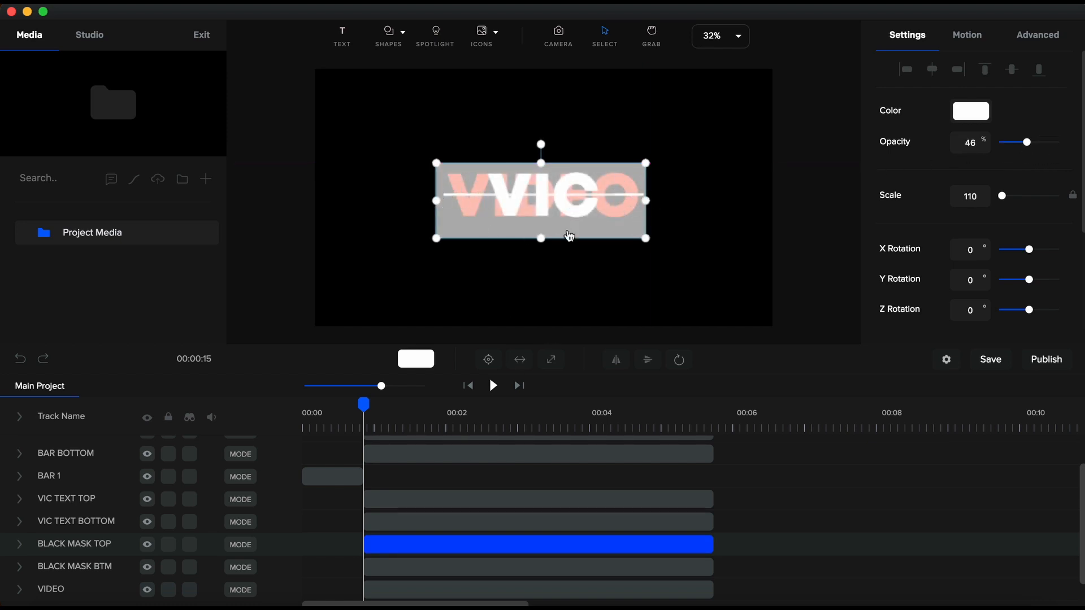
- Move BLACK MASK TOP upward until its lower edge meets the horizontal bar through the text
{"action": "key", "text": "shift+Up"}
{"action": "key", "text": "shift+Up"}
{"action": "key", "text": "shift+Up"}
{"action": "key", "text": "shift+Up"}
{"action": "key", "text": "shift+Up"}
{"action": "key", "text": "shift+Up"}
{"action": "key", "text": "shift+Up"}
{"action": "key", "text": "shift+Up"}
{"action": "key", "text": "shift+Up"}
{"action": "key", "text": "shift+Up"}
{"action": "key", "text": "shift+Up"}
{"action": "key", "text": "shift+Up"}
{"action": "key", "text": "shift+Up"}
{"action": "key", "text": "shift+Up"}
{"action": "key", "text": "shift+Up"}
{"action": "key", "text": "shift+Up"}
{"action": "key", "text": "shift+Up"}
{"action": "key", "text": "shift+Up"}
{"action": "key", "text": "shift+Up"}
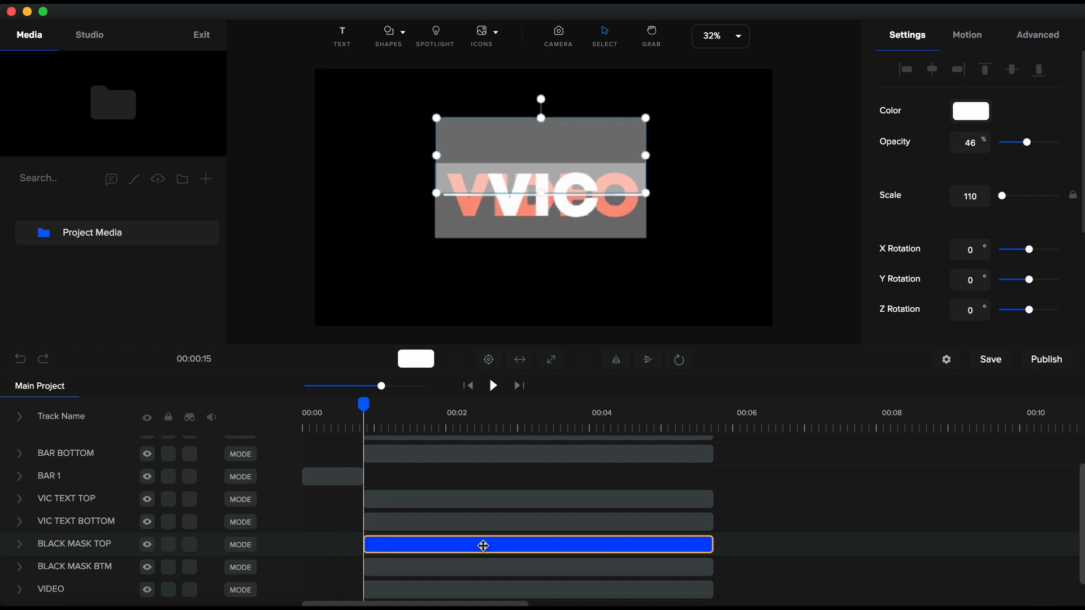
{"action": "scroll", "coordinate": [483, 546], "scroll_direction": "down", "scroll_amount": 1}
{"action": "scroll", "coordinate": [547, 187], "scroll_direction": "up", "scroll_amount": 10}
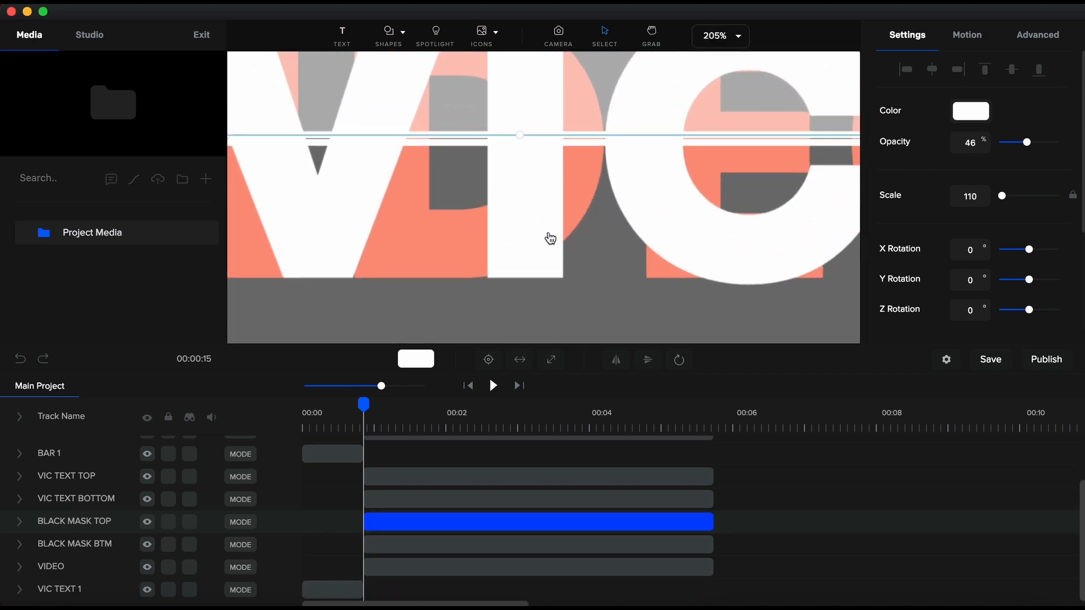
- Position BLACK MASK BTM lower so its upper edge meets the horizontal bar, directly under the top mask
{"action": "left_click", "coordinate": [486, 546]}
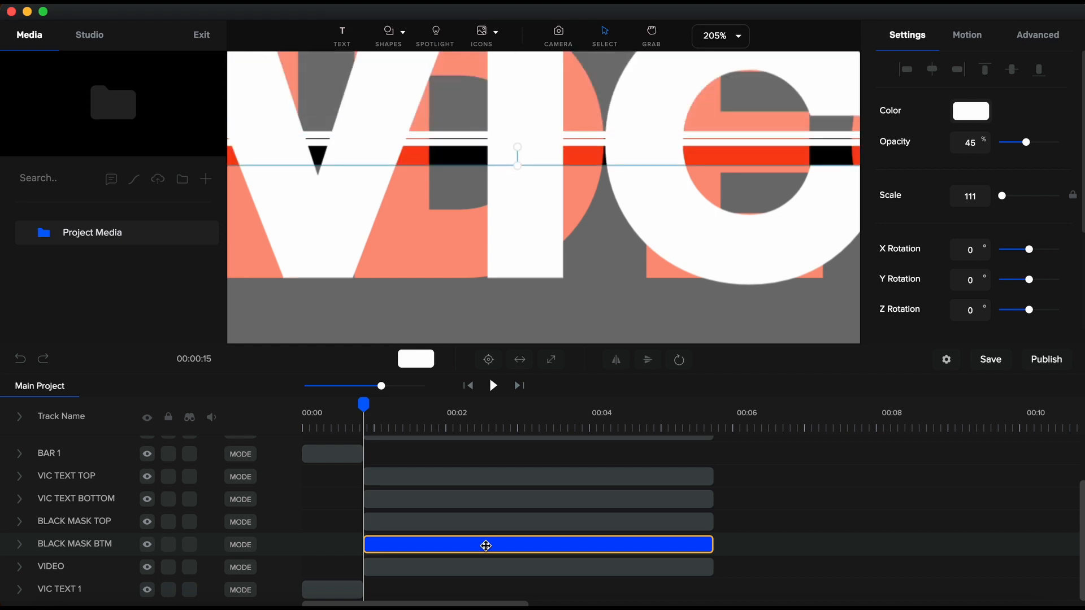
{"action": "scroll", "coordinate": [486, 545], "scroll_direction": "up", "scroll_amount": 3}
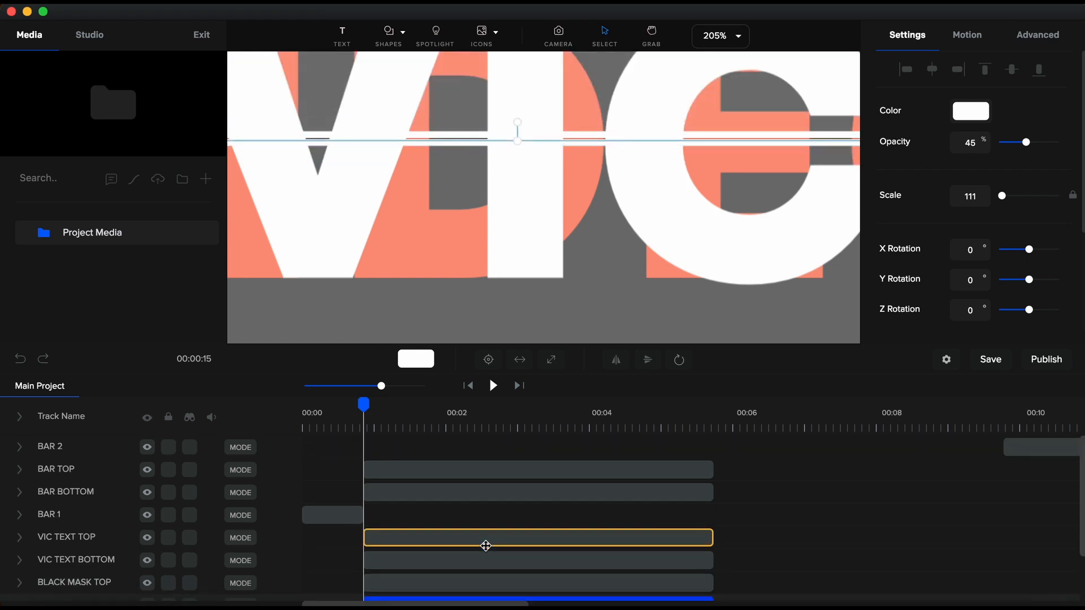
{"action": "left_click", "coordinate": [735, 36]}
{"action": "left_click", "coordinate": [732, 66]}
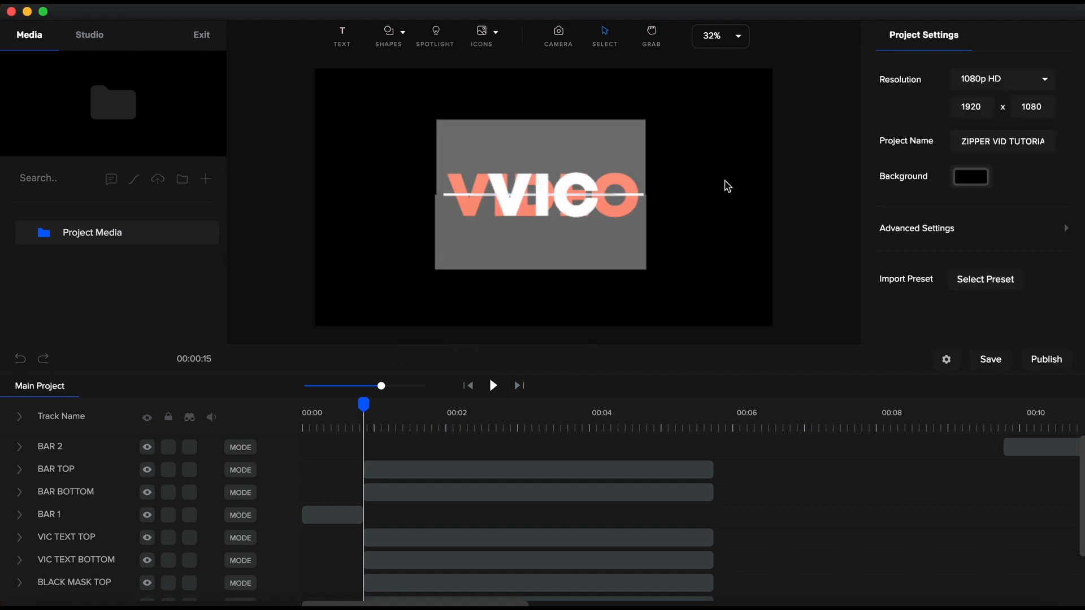
- Change the fill color of BLACK MASK BTM to black, #000000
{"action": "scroll", "coordinate": [440, 538], "scroll_direction": "down", "scroll_amount": 3}
{"action": "left_click", "coordinate": [440, 538]}
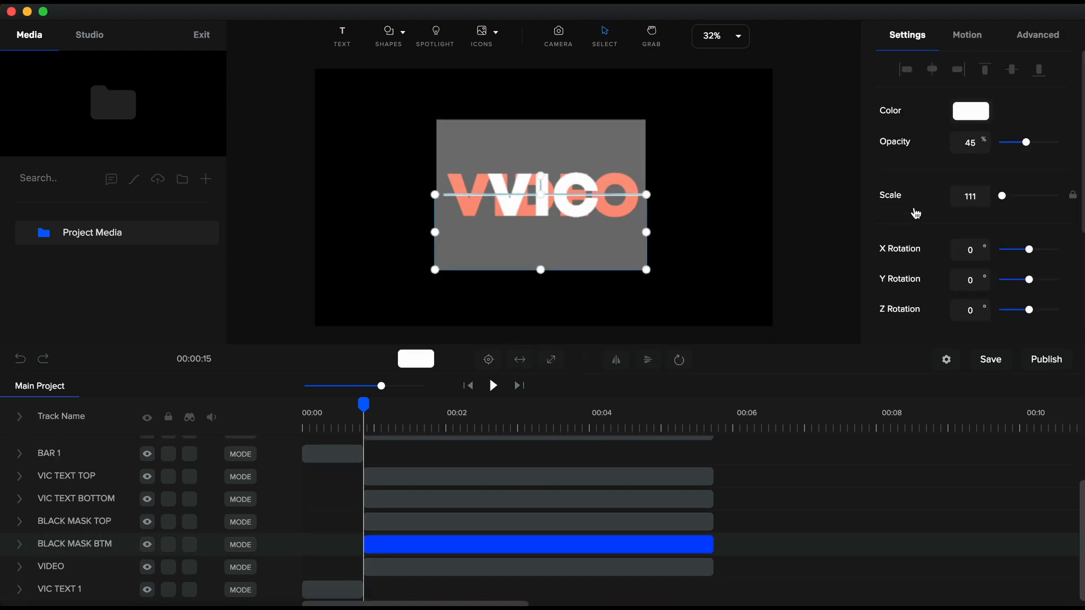
{"action": "left_click", "coordinate": [973, 112]}
{"action": "left_click_drag", "start_coordinate": [934, 135], "coordinate": [879, 203]}
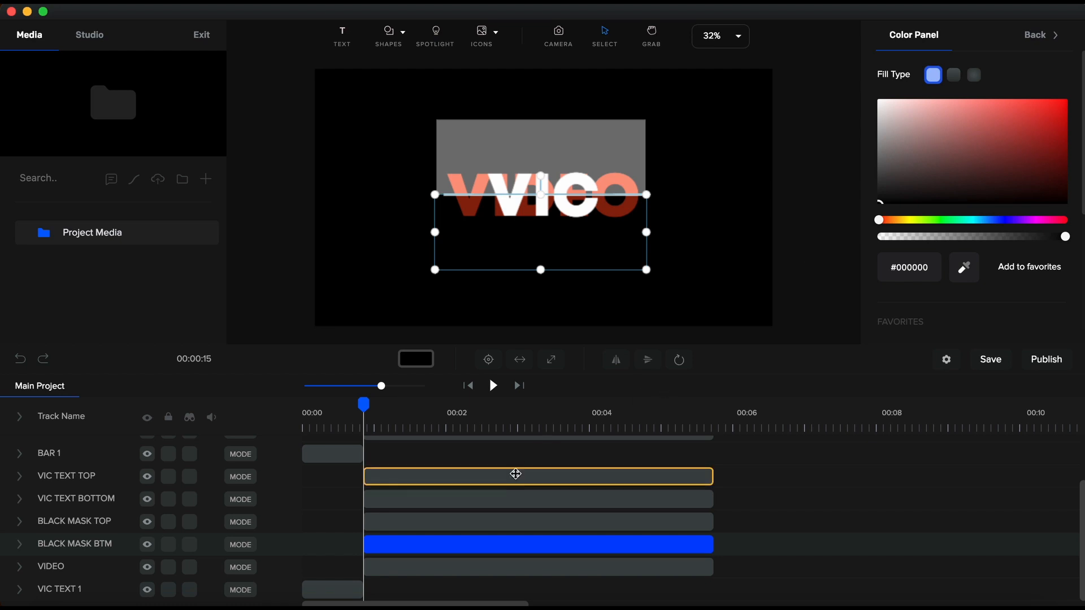
- Change BLACK MASK TOP's fill color to black, #000000, and set its opacity to 100%
{"action": "left_click", "coordinate": [432, 523]}
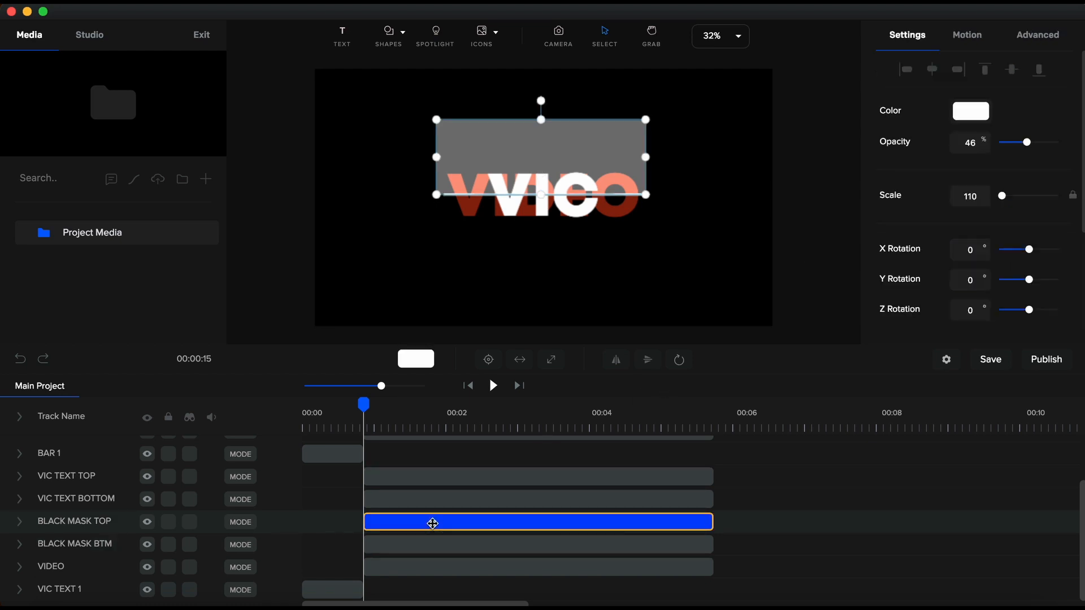
{"action": "left_click", "coordinate": [973, 116]}
{"action": "left_click_drag", "start_coordinate": [922, 154], "coordinate": [857, 232]}
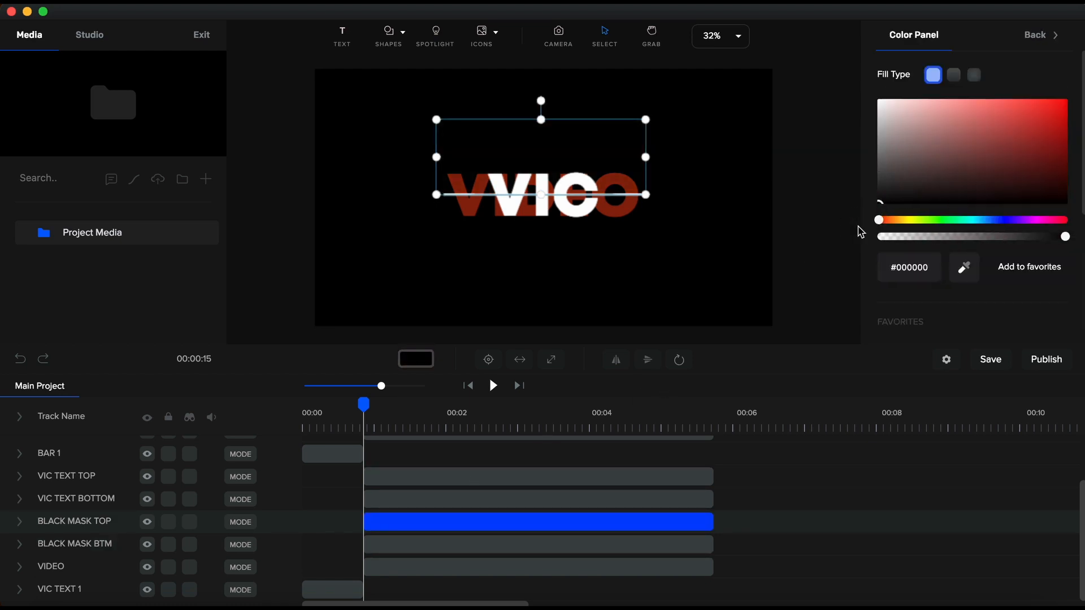
{"action": "left_click", "coordinate": [1055, 35]}
{"action": "left_click_drag", "start_coordinate": [1027, 141], "coordinate": [1072, 146]}
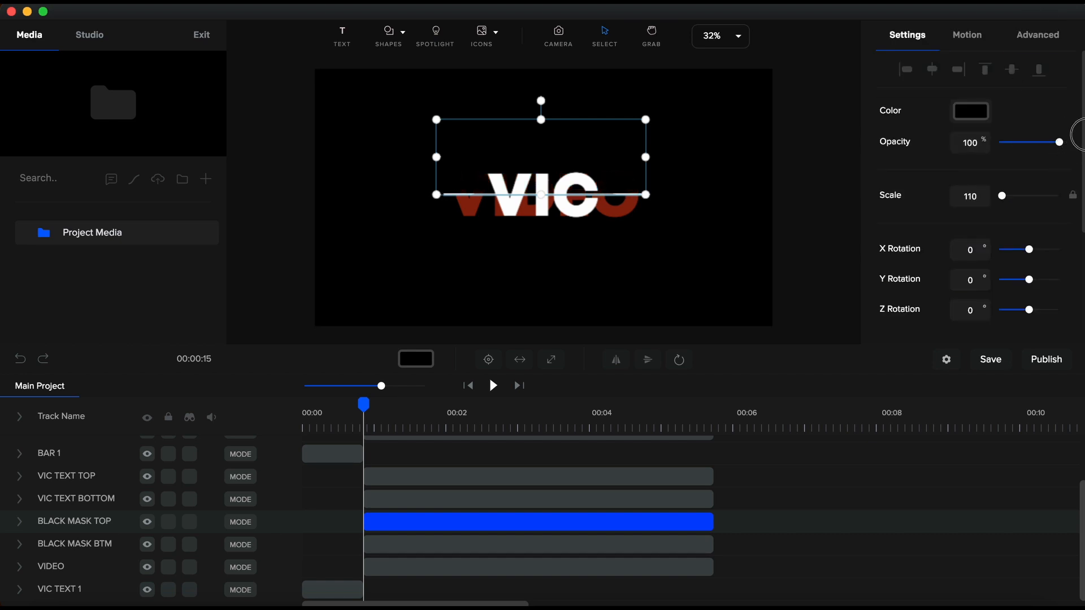
- Set the opacity of BLACK MASK BTM to 100% and deselect it
{"action": "left_click", "coordinate": [617, 544]}
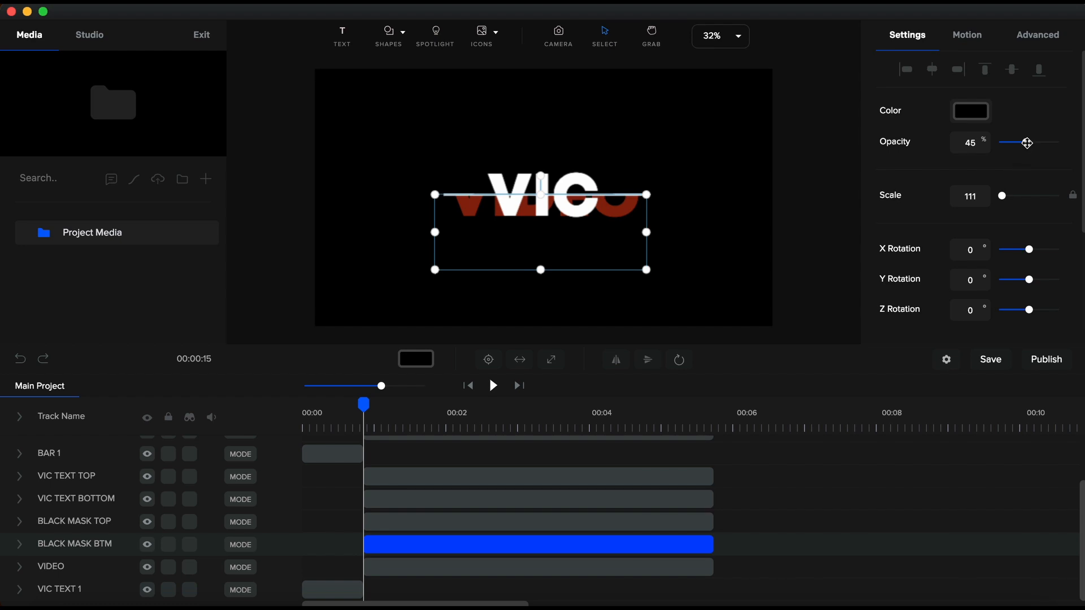
{"action": "left_click_drag", "start_coordinate": [1026, 143], "coordinate": [1082, 129]}
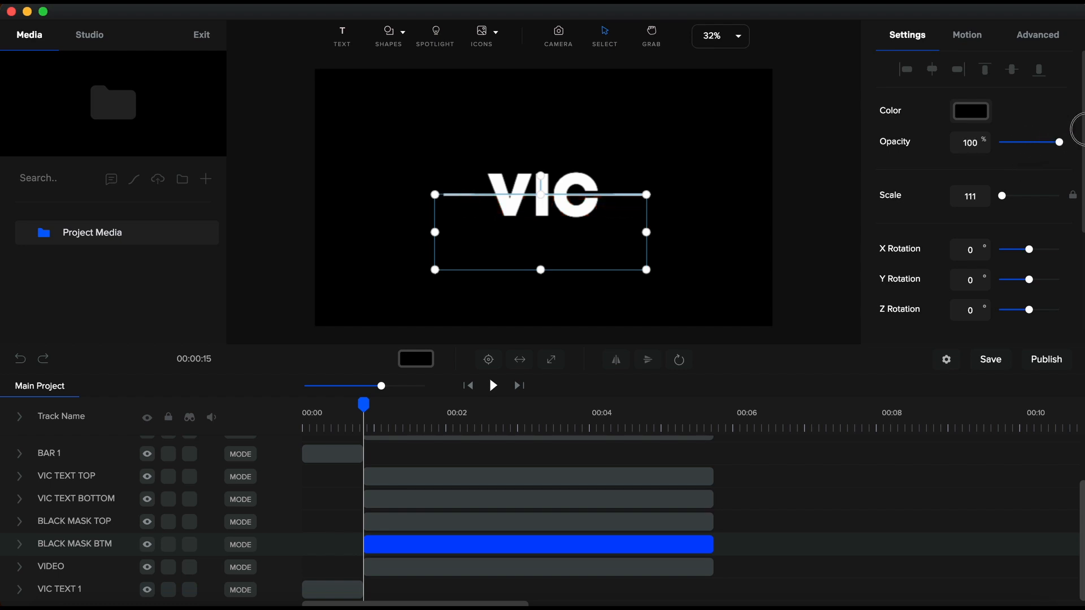
{"action": "left_click", "coordinate": [710, 233]}
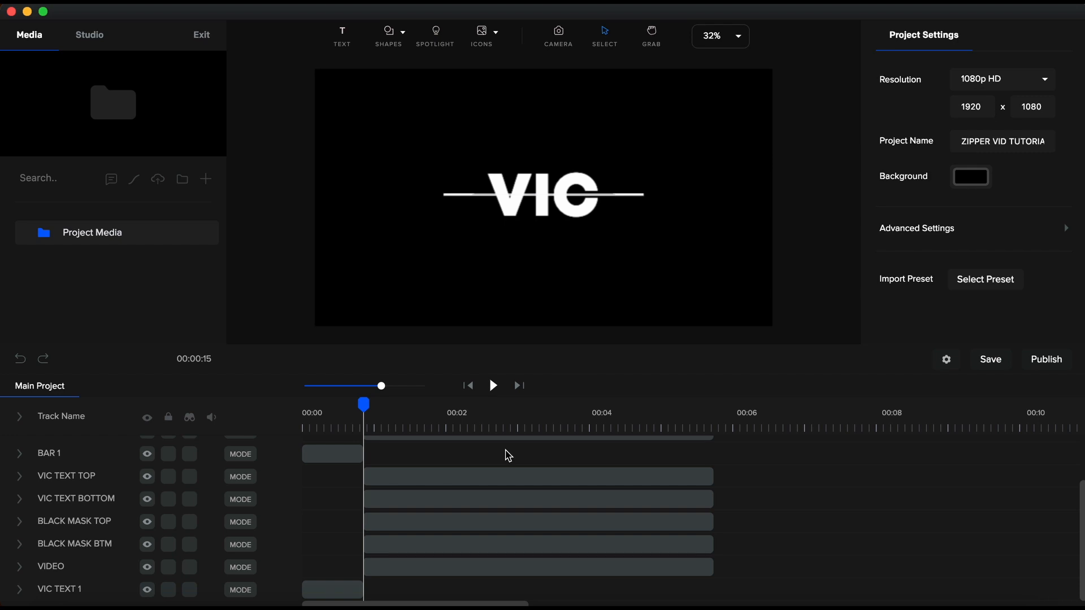
- Add a custom Rotation animation to BLACK MASK TOP at the clip's start, with Expo easing set to Both
{"action": "left_click", "coordinate": [404, 547]}
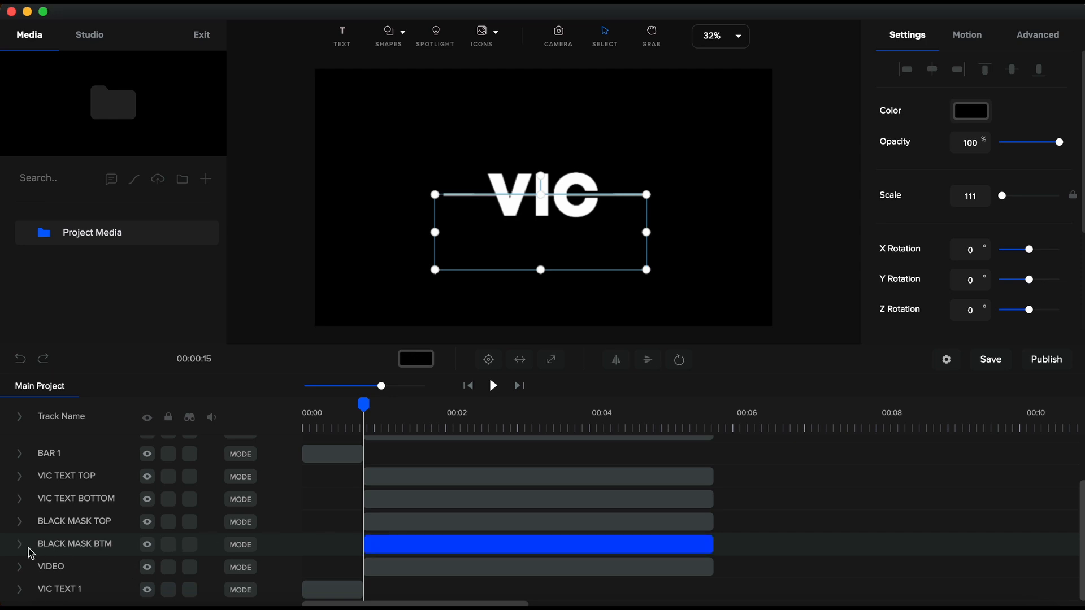
{"action": "left_click", "coordinate": [21, 527]}
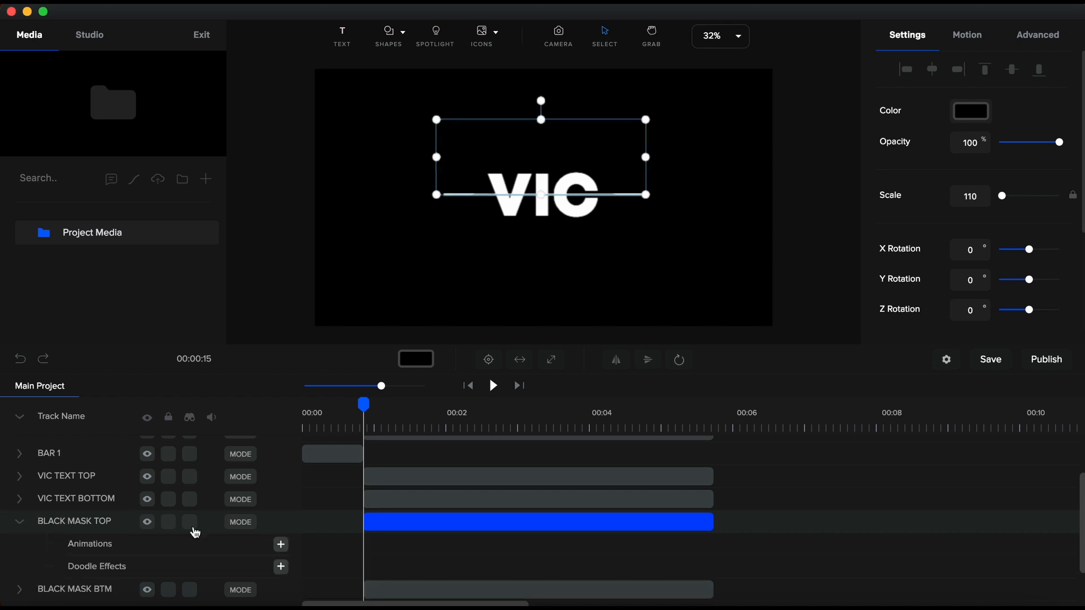
{"action": "left_click", "coordinate": [281, 546]}
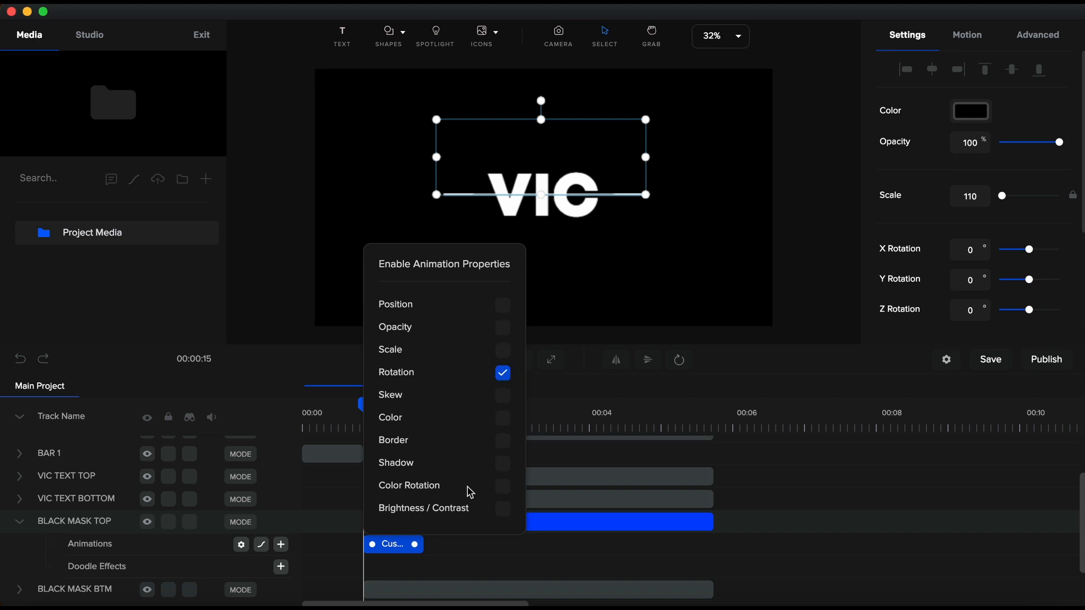
{"action": "left_click", "coordinate": [261, 546]}
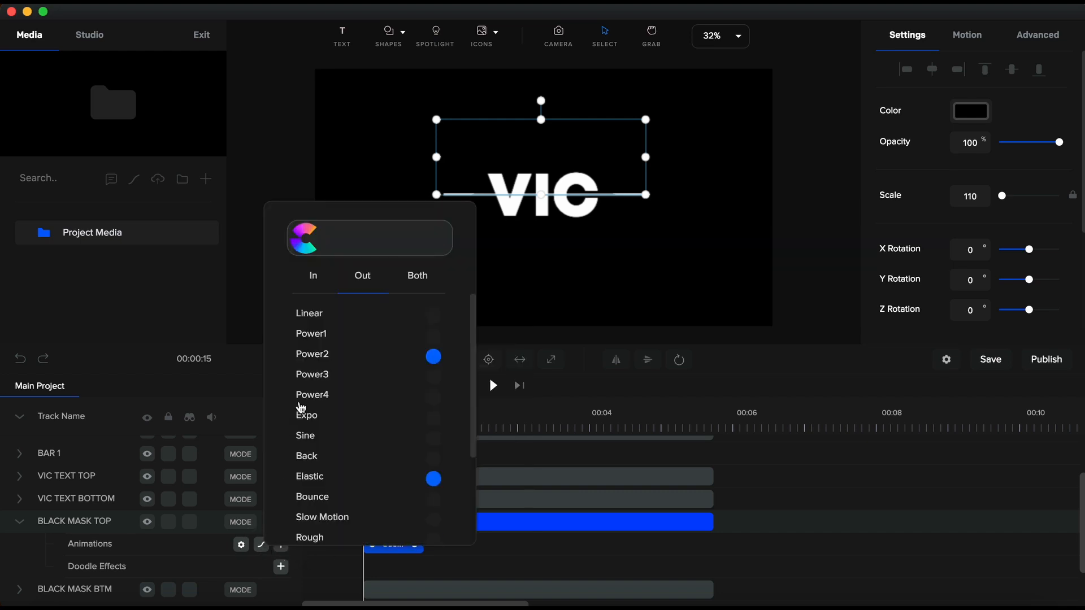
{"action": "left_click", "coordinate": [371, 417]}
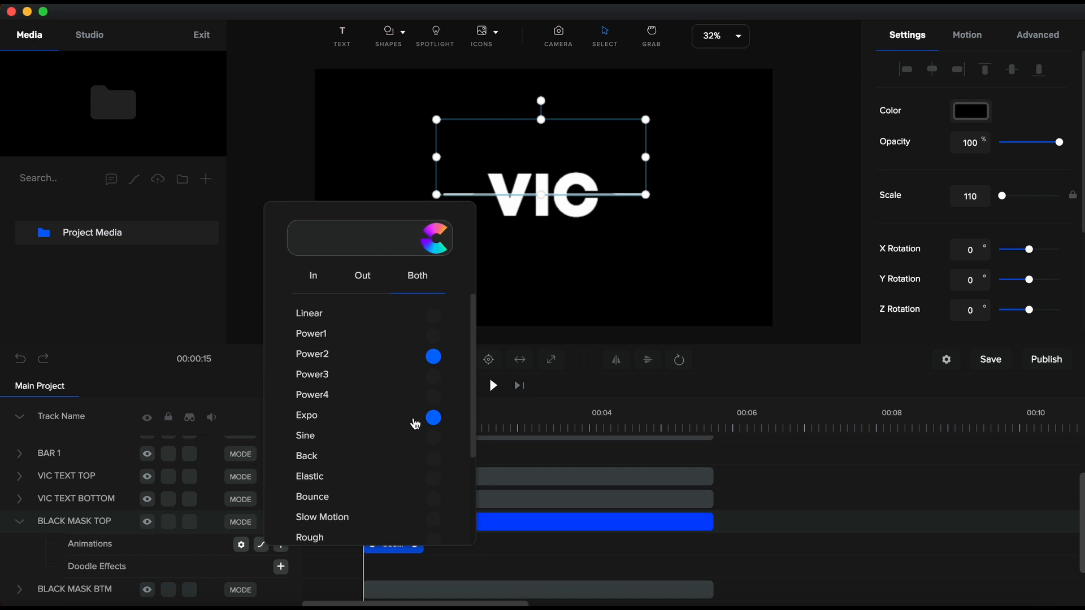
{"action": "left_click", "coordinate": [435, 419]}
{"action": "left_click", "coordinate": [476, 554]}
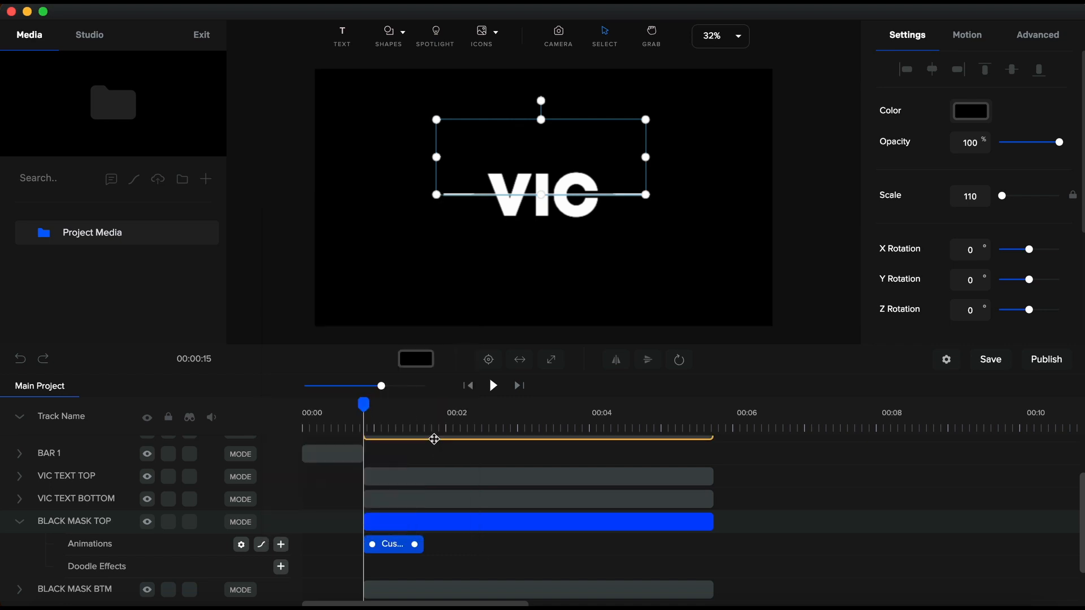
- Set BLACK MASK TOP's rotation pivot to its lower-right corner and rotate it to 90° on Z just past the animation's end
{"action": "left_click", "coordinate": [682, 362]}
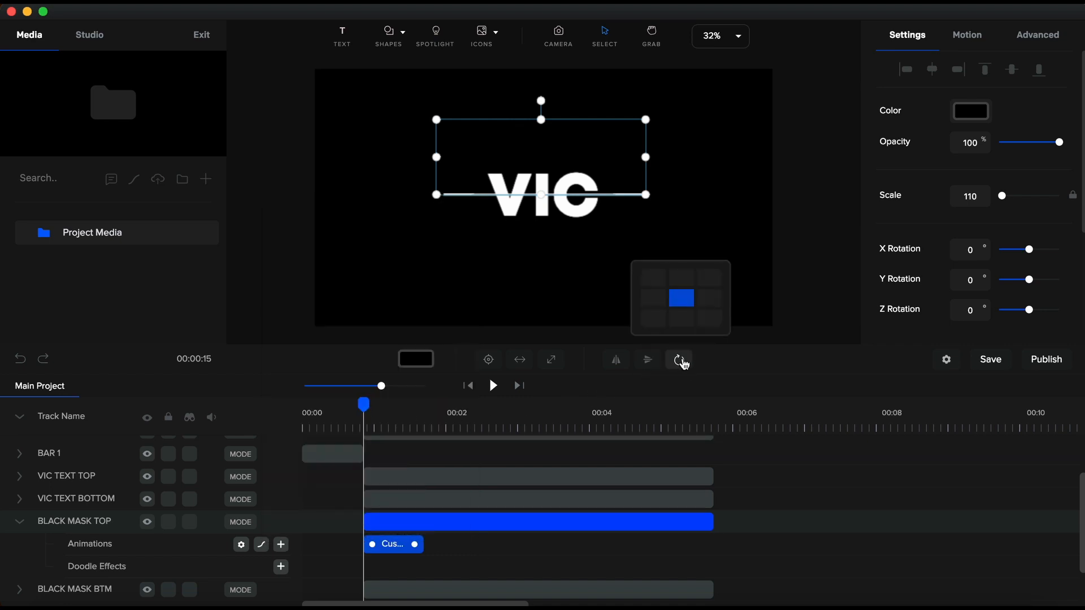
{"action": "left_click", "coordinate": [710, 319]}
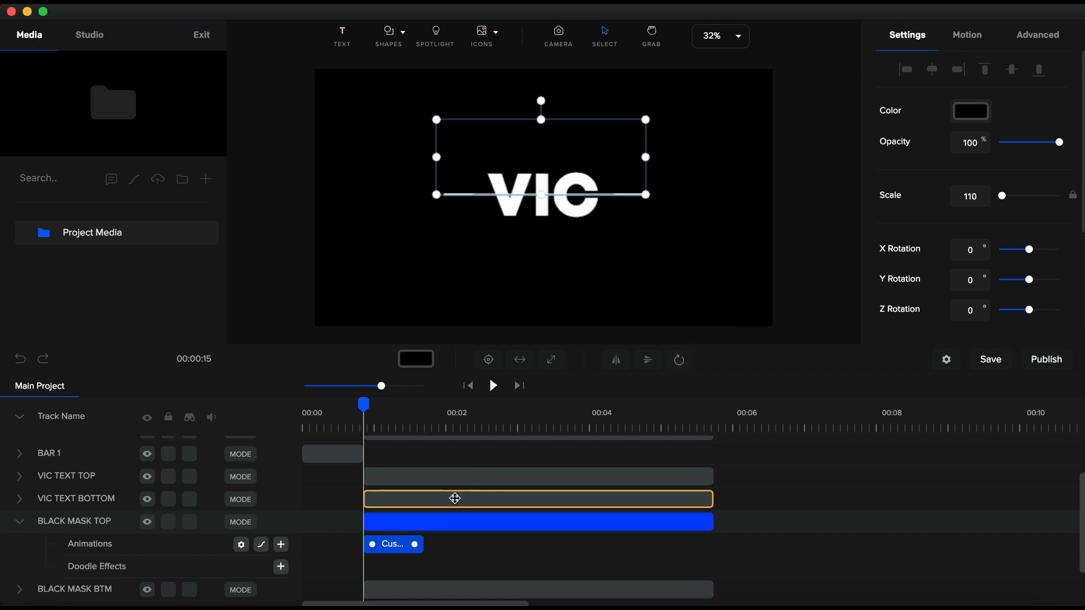
{"action": "left_click", "coordinate": [432, 430]}
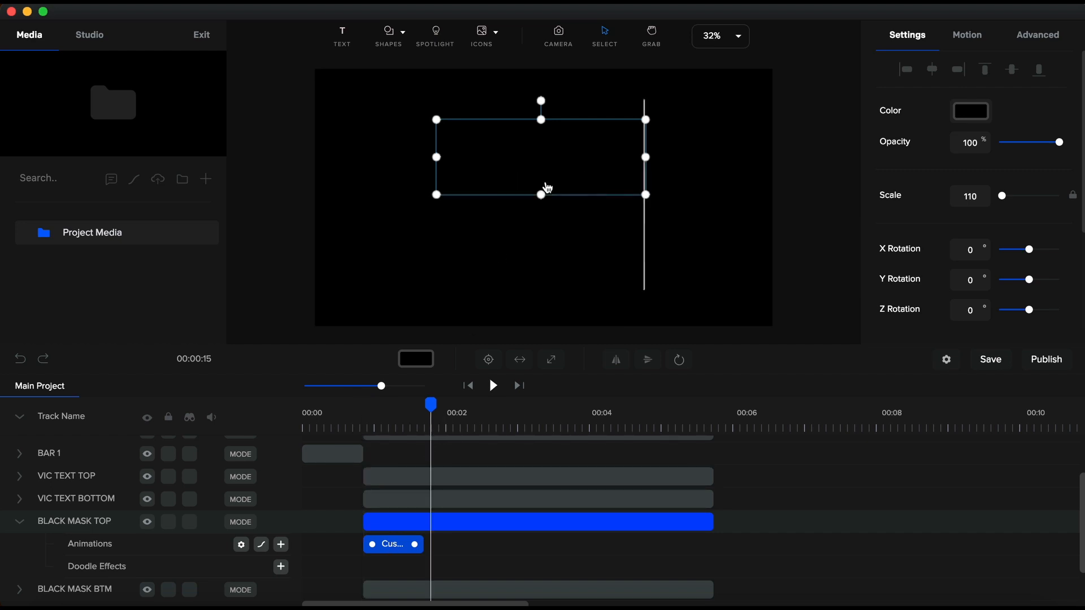
{"action": "left_click_drag", "start_coordinate": [541, 100], "coordinate": [723, 103]}
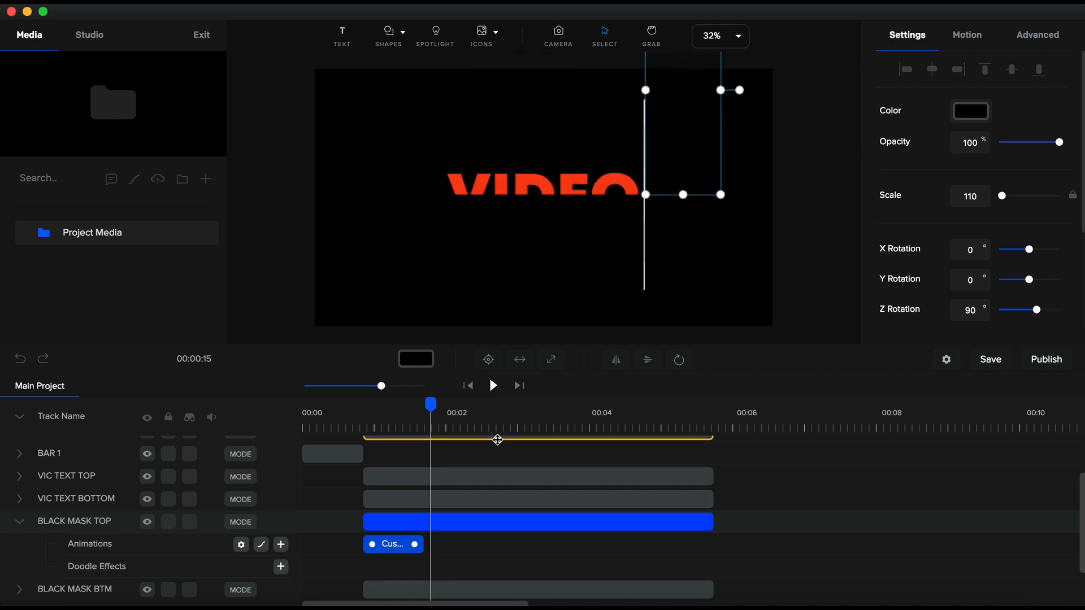
{"action": "left_click", "coordinate": [20, 524]}
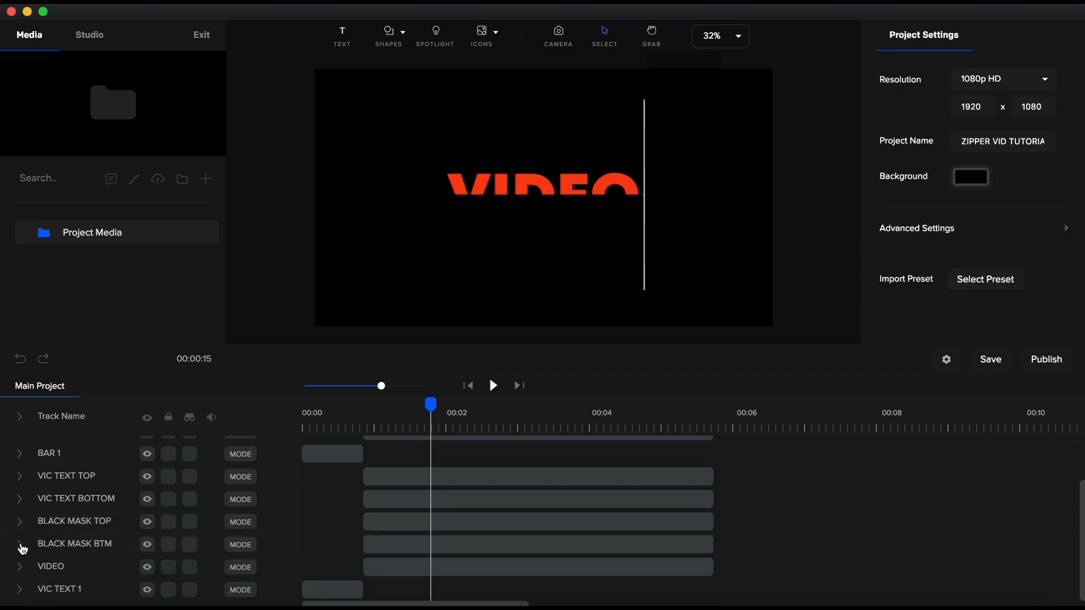
- Add a custom Rotation animation with Expo easing set to Both to BLACK MASK BTM, and align it with the clip's start
{"action": "left_click", "coordinate": [21, 546]}
{"action": "scroll", "coordinate": [478, 473], "scroll_direction": "down", "scroll_amount": 2}
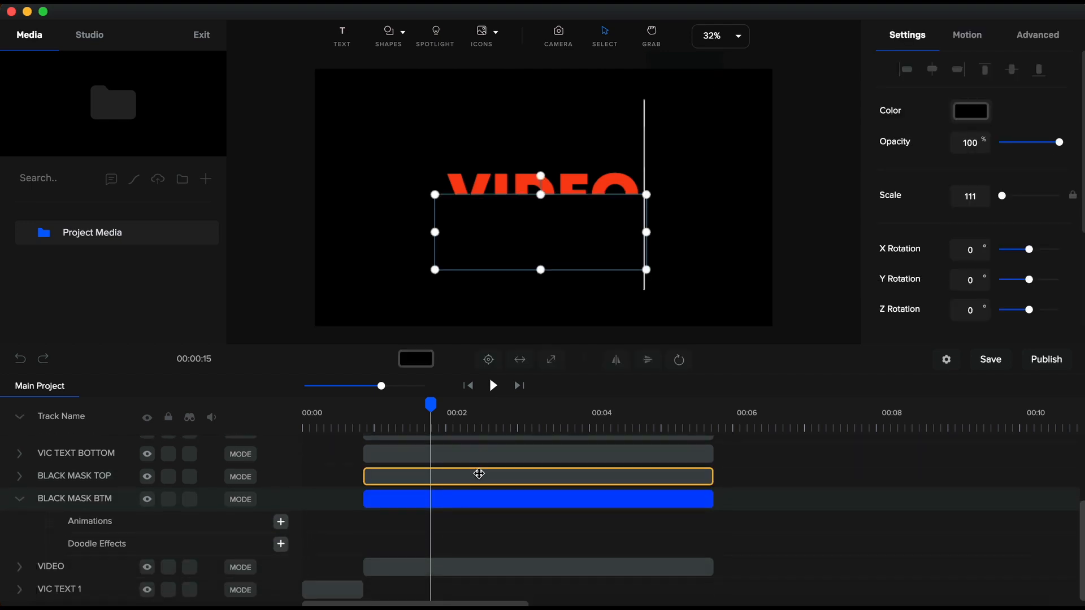
{"action": "left_click", "coordinate": [281, 521]}
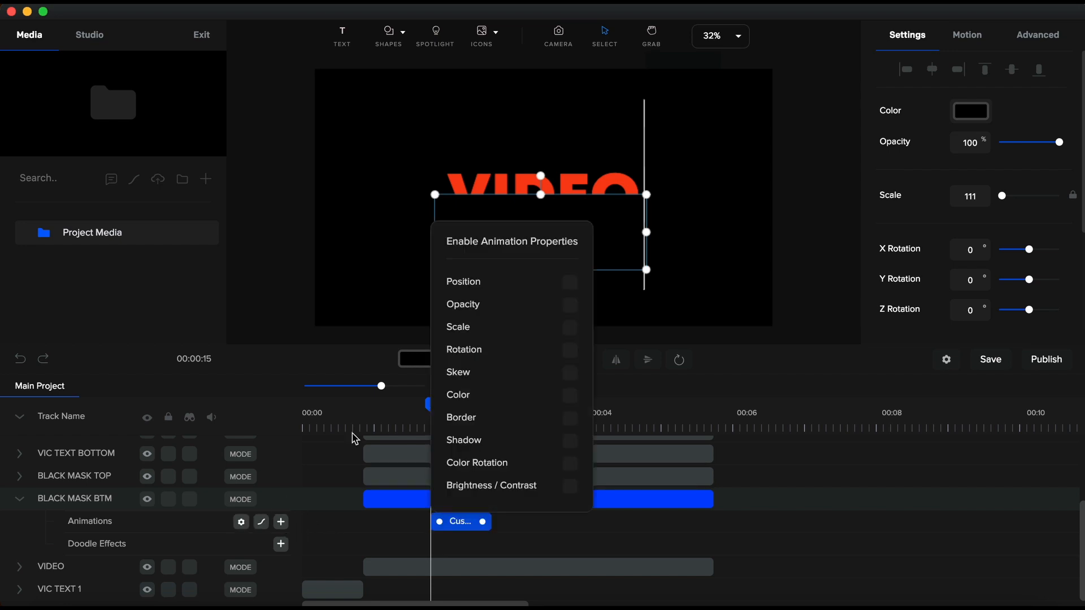
{"action": "left_click", "coordinate": [570, 351]}
{"action": "left_click", "coordinate": [570, 351]}
{"action": "left_click", "coordinate": [242, 523]}
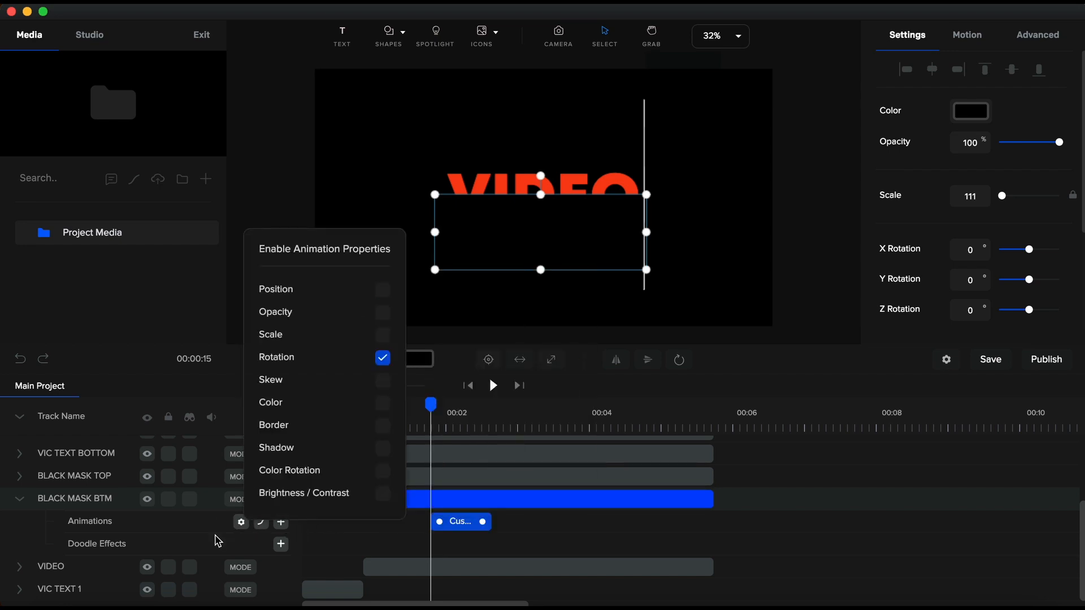
{"action": "left_click", "coordinate": [260, 523]}
{"action": "left_click", "coordinate": [418, 258]}
{"action": "left_click", "coordinate": [433, 396]}
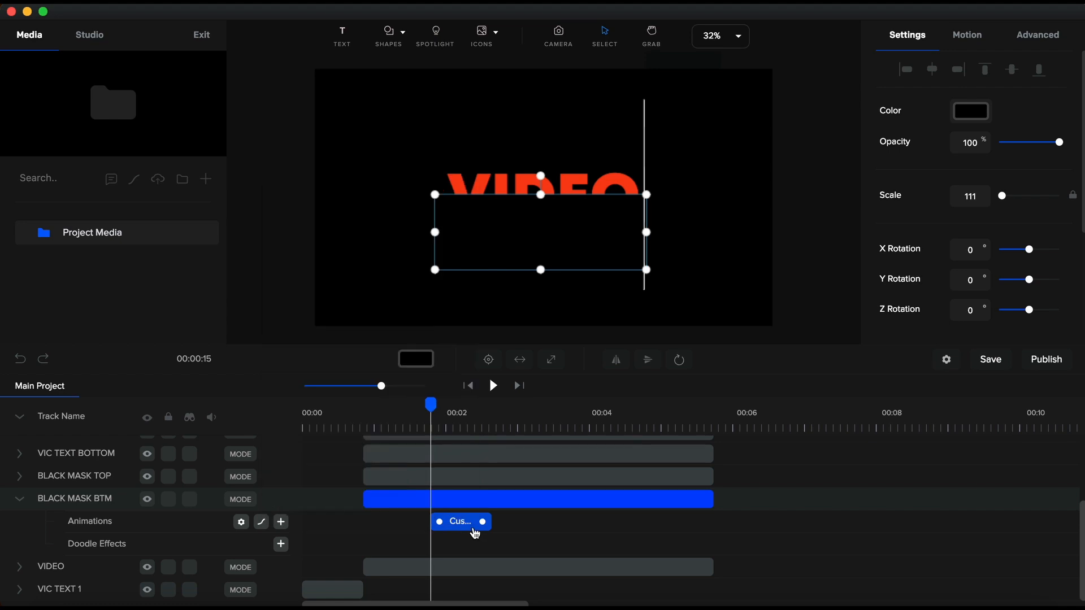
{"action": "left_click", "coordinate": [473, 529]}
{"action": "left_click_drag", "start_coordinate": [474, 534], "coordinate": [405, 531]}
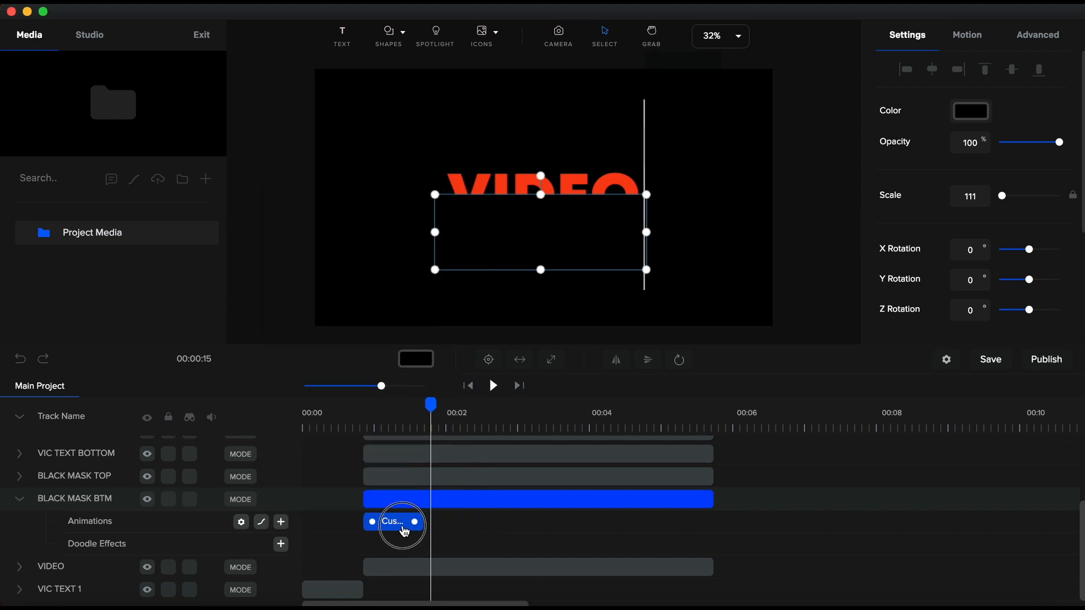
- Set BLACK MASK BTM's rotation pivot to its upper-right corner and rotate it to -90° on Z just past the animation's end
{"action": "left_click", "coordinate": [367, 435]}
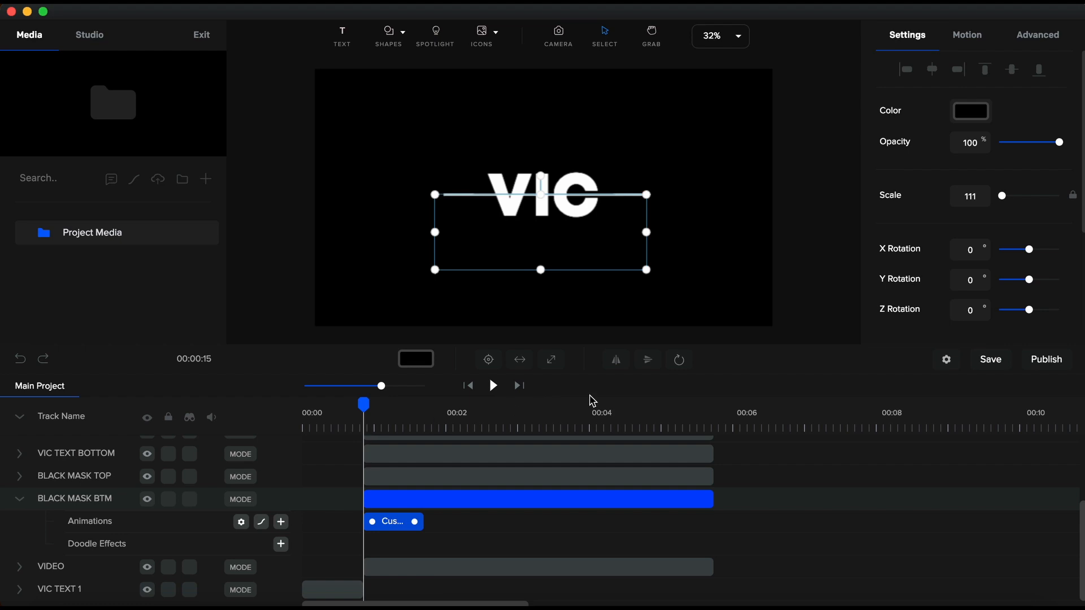
{"action": "left_click", "coordinate": [680, 365]}
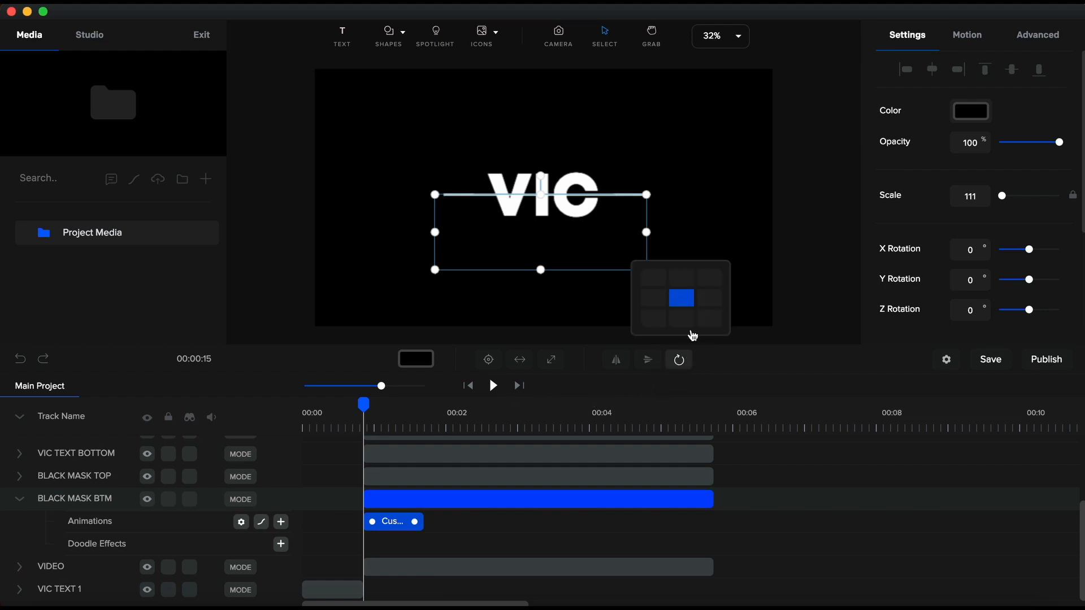
{"action": "left_click", "coordinate": [715, 284]}
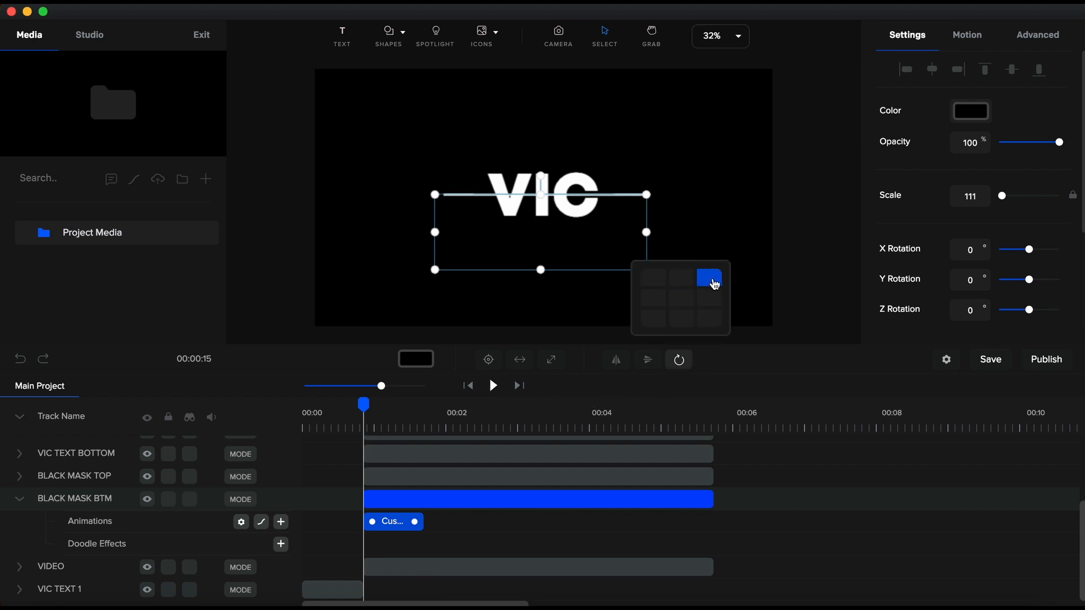
{"action": "left_click", "coordinate": [434, 430]}
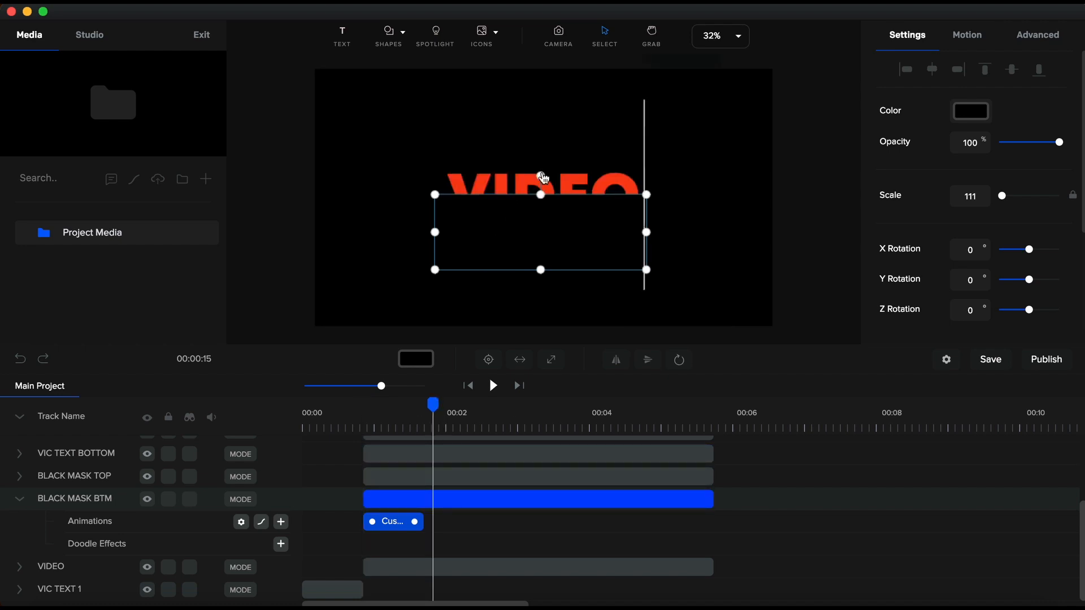
{"action": "left_click_drag", "start_coordinate": [540, 174], "coordinate": [640, 235]}
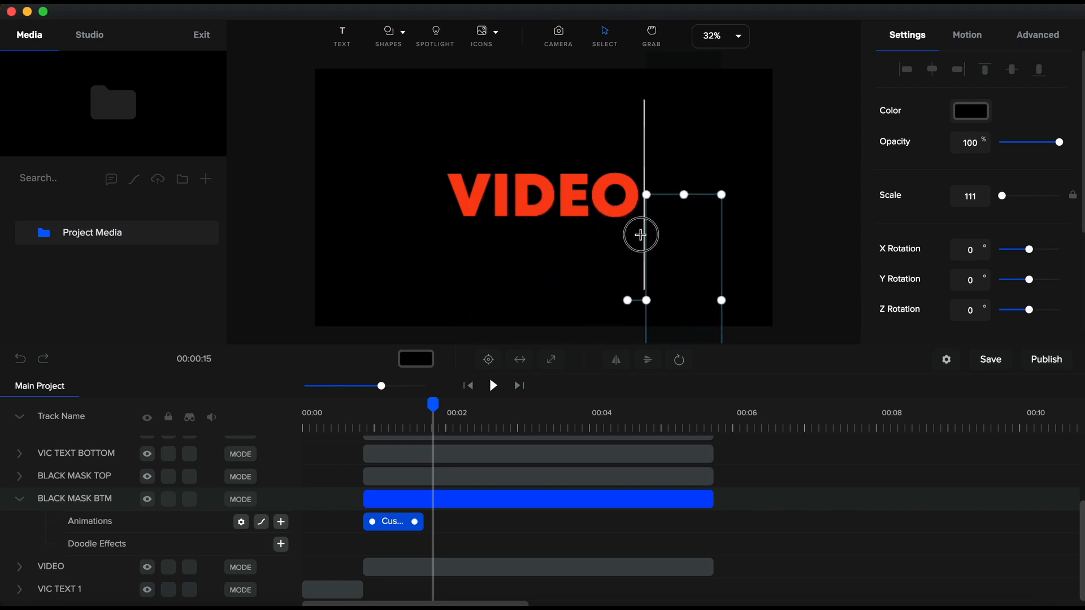
{"action": "left_click_drag", "start_coordinate": [641, 234], "coordinate": [640, 234]}
{"action": "left_click", "coordinate": [733, 39]}
{"action": "left_click", "coordinate": [729, 67]}
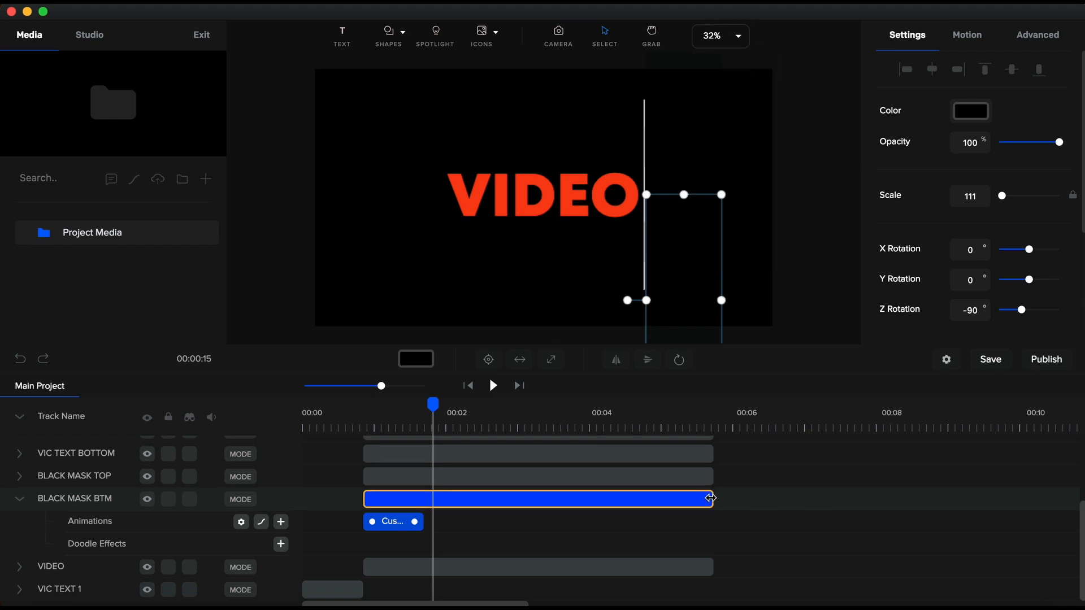
- Trim the BLACK MASK BTM and BLACK MASK TOP clips so both end where their rotation animations finish
{"action": "left_click_drag", "start_coordinate": [711, 498], "coordinate": [426, 502]}
{"action": "left_click", "coordinate": [424, 427]}
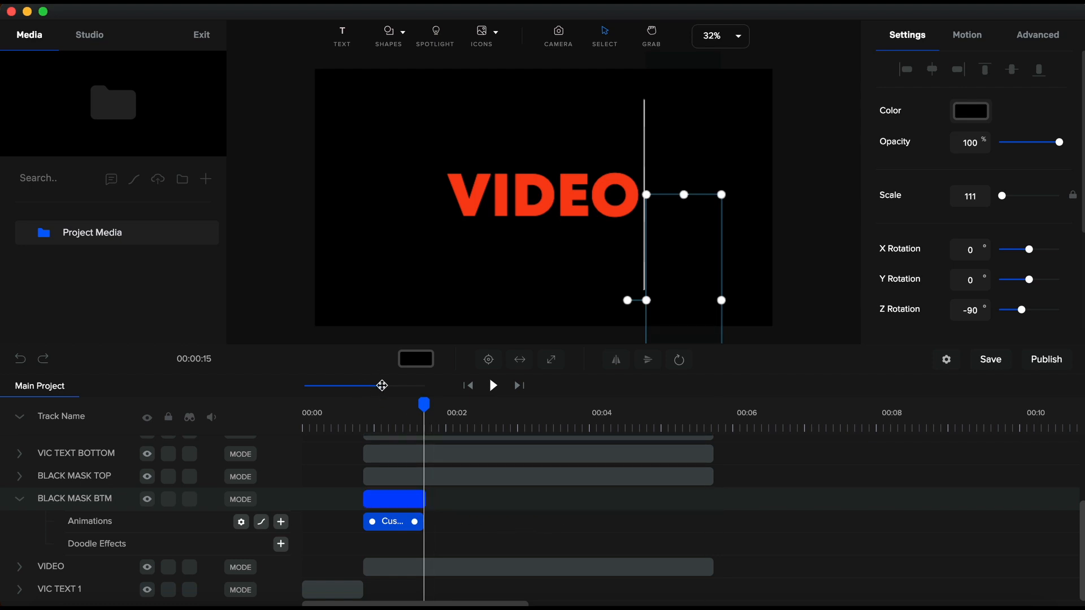
{"action": "left_click_drag", "start_coordinate": [382, 386], "coordinate": [425, 385]}
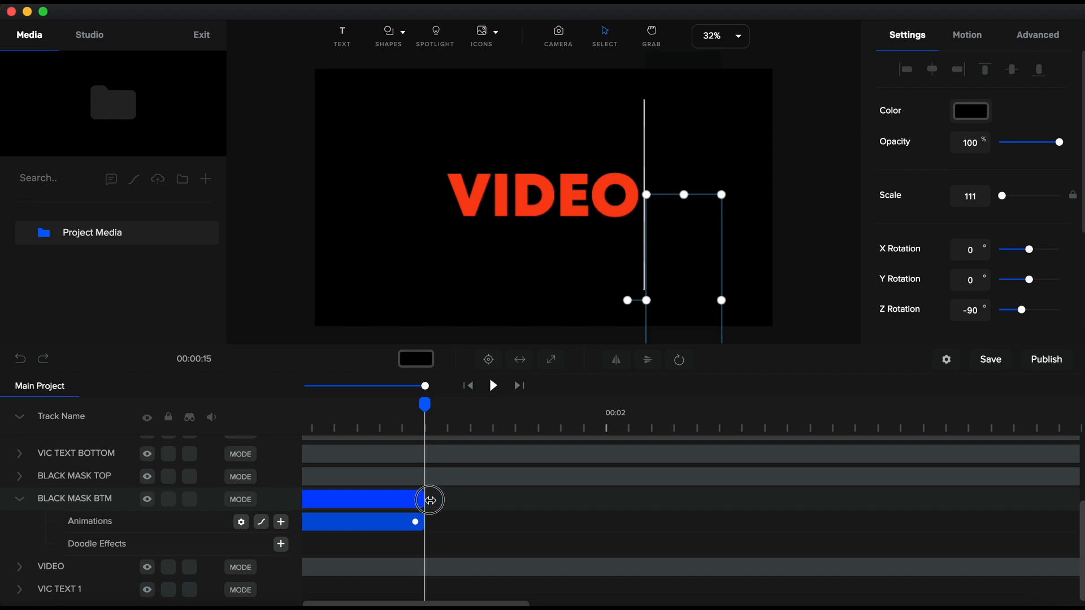
{"action": "left_click", "coordinate": [450, 479]}
{"action": "left_click_drag", "start_coordinate": [425, 385], "coordinate": [377, 385]}
{"action": "left_click_drag", "start_coordinate": [583, 478], "coordinate": [368, 478]}
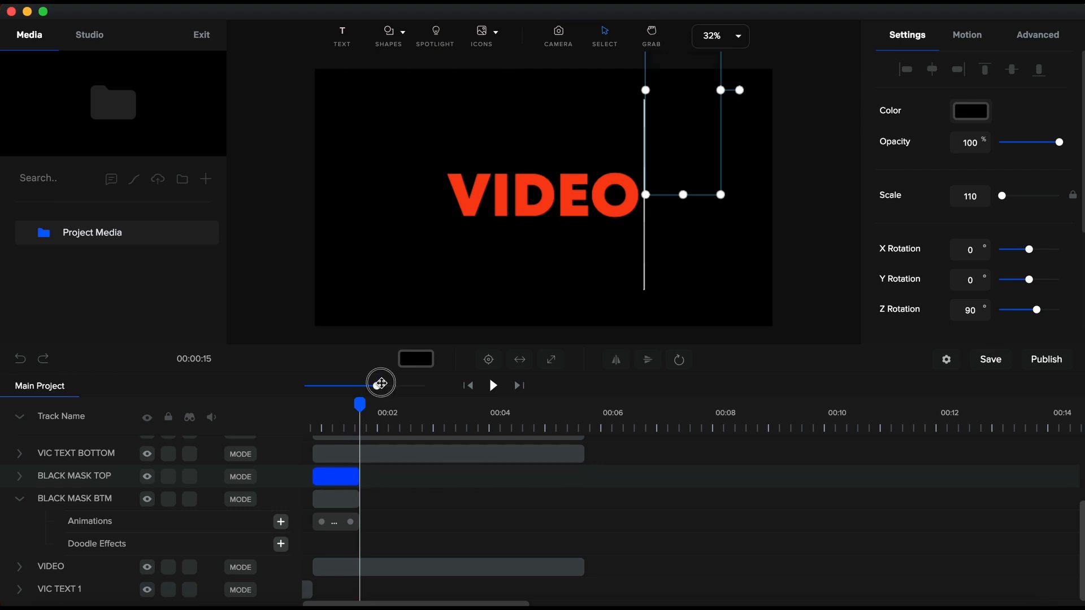
- Check that both trimmed black masks line up with their animations, and scrub from the project's start to preview the reveal
{"action": "left_click_drag", "start_coordinate": [377, 386], "coordinate": [424, 385]}
{"action": "left_click", "coordinate": [19, 475]}
{"action": "left_click", "coordinate": [432, 500]}
{"action": "scroll", "coordinate": [433, 507], "scroll_direction": "left", "scroll_amount": 4}
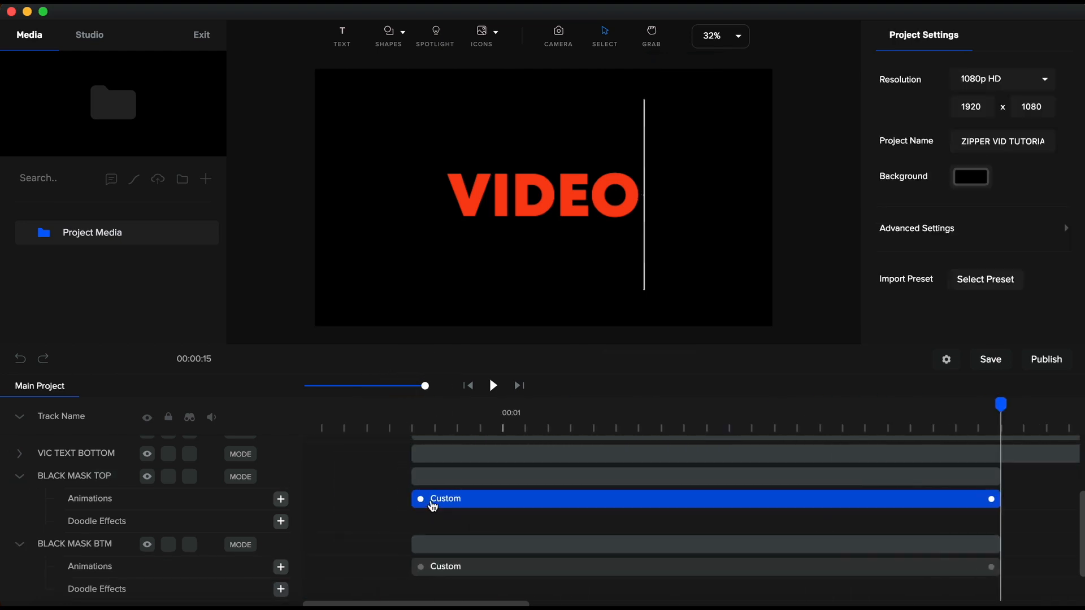
{"action": "scroll", "coordinate": [433, 506], "scroll_direction": "right", "scroll_amount": 1}
{"action": "left_click", "coordinate": [22, 420]}
{"action": "left_click_drag", "start_coordinate": [425, 385], "coordinate": [387, 385]}
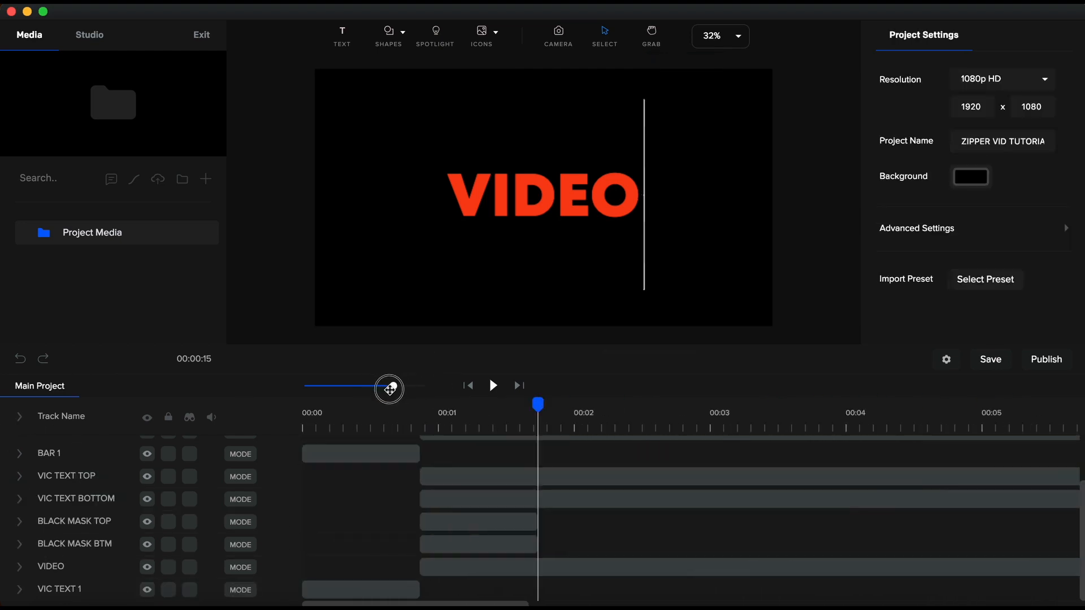
{"action": "scroll", "coordinate": [328, 447], "scroll_direction": "up", "scroll_amount": 3}
{"action": "left_click", "coordinate": [306, 431]}
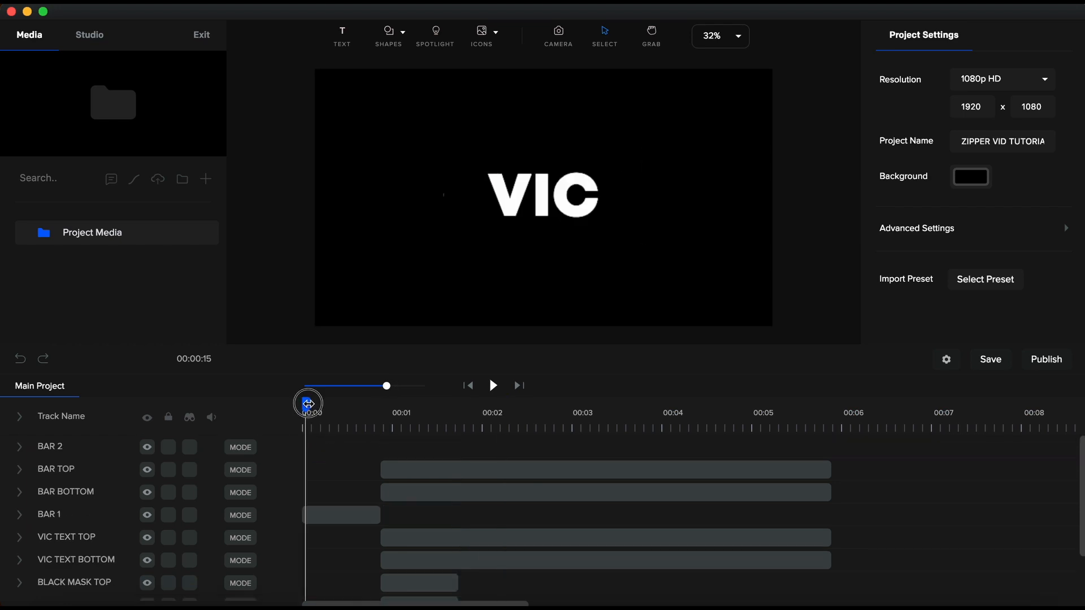
{"action": "mouse_move", "coordinate": [308, 403]}
{"action": "left_mouse_down"}
{"action": "mouse_move", "coordinate": [432, 399]}
{"action": "mouse_move", "coordinate": [413, 399]}
{"action": "left_mouse_up"}
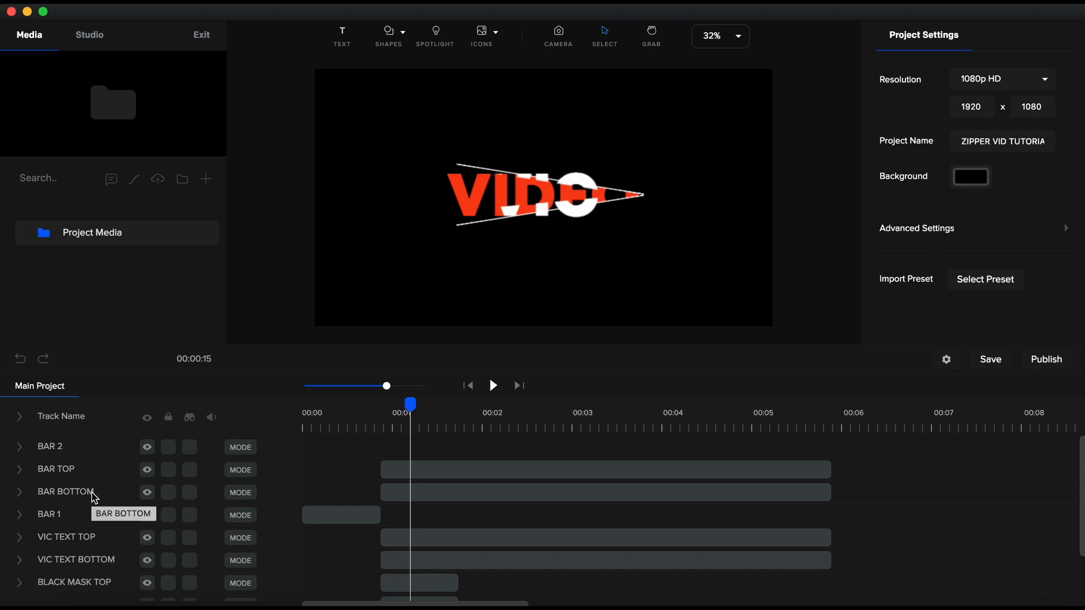
- Move VIC TEXT BOTTOM's shape mask animation earlier to start with its clip and end with the first bar animations
{"action": "left_click", "coordinate": [19, 417]}
{"action": "scroll", "coordinate": [334, 522], "scroll_direction": "down", "scroll_amount": 6}
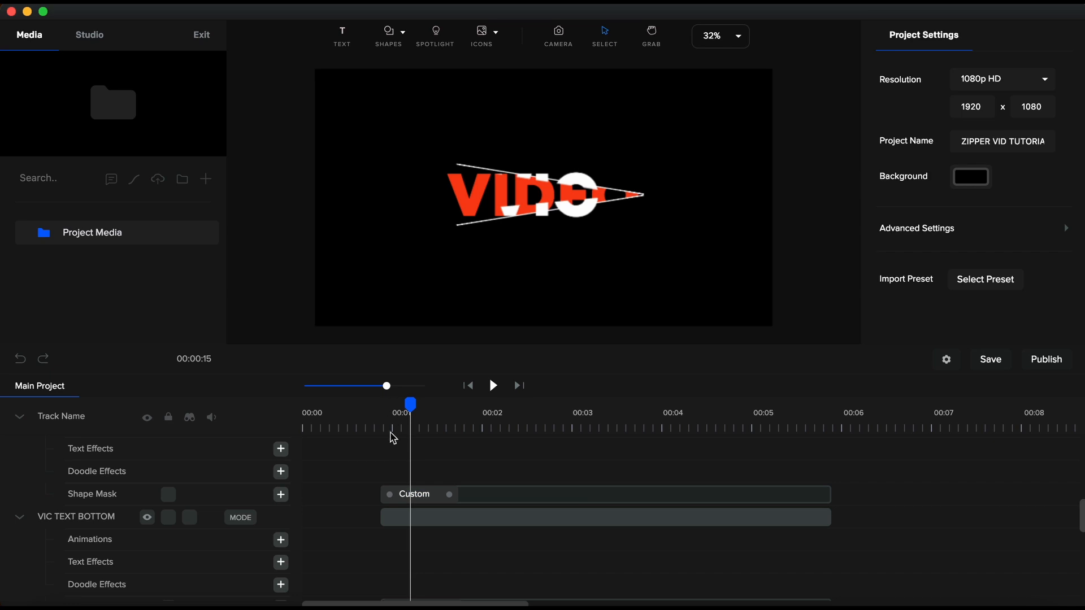
{"action": "left_click", "coordinate": [387, 428]}
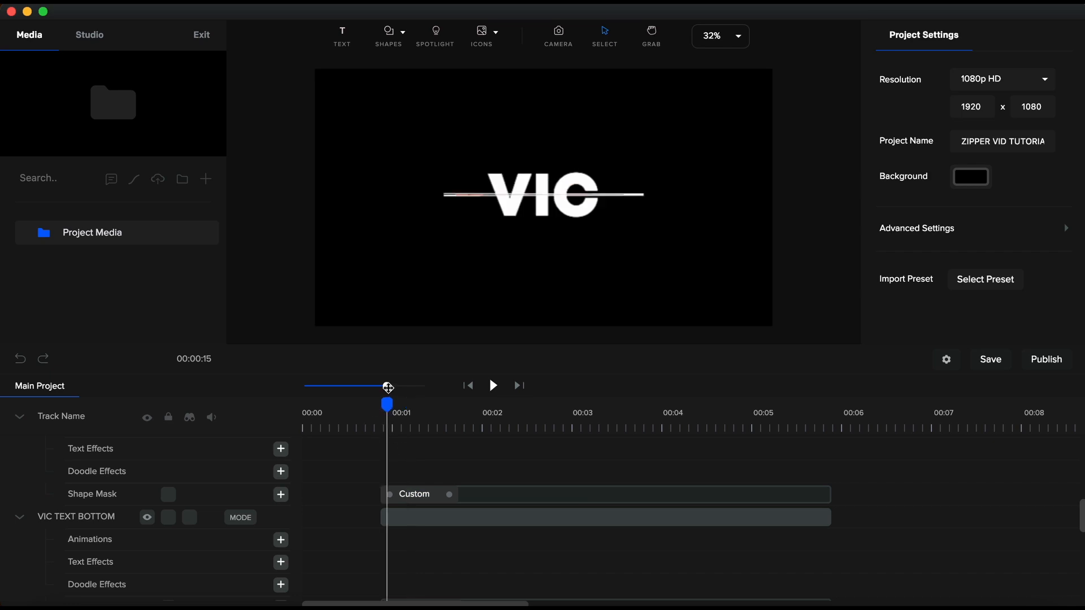
{"action": "left_click_drag", "start_coordinate": [388, 388], "coordinate": [425, 386]}
{"action": "scroll", "coordinate": [469, 476], "scroll_direction": "up", "scroll_amount": 3}
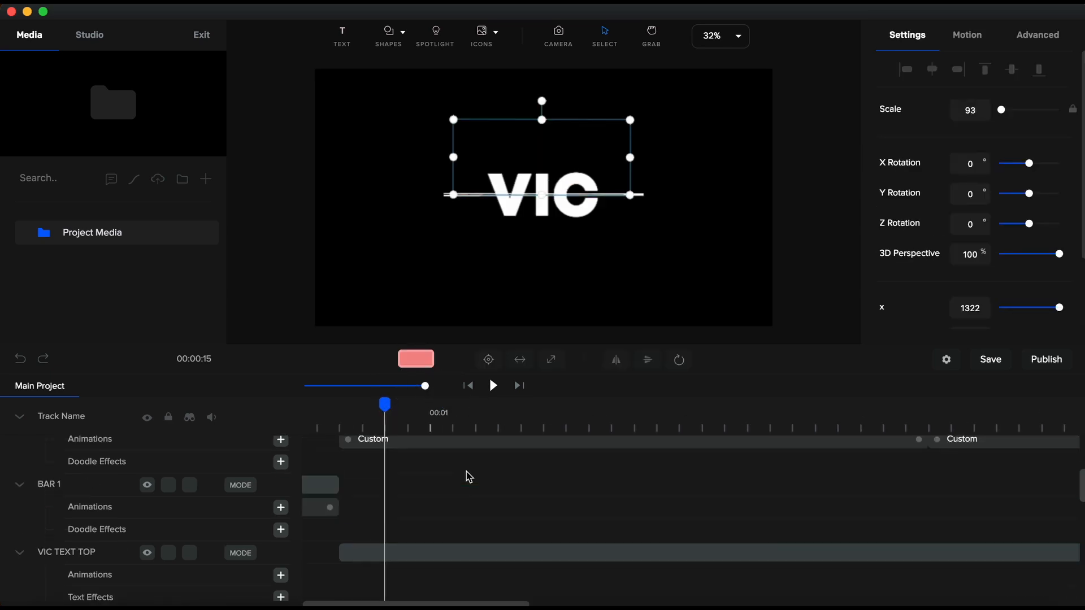
{"action": "scroll", "coordinate": [468, 475], "scroll_direction": "up", "scroll_amount": 4}
{"action": "left_click", "coordinate": [931, 438]}
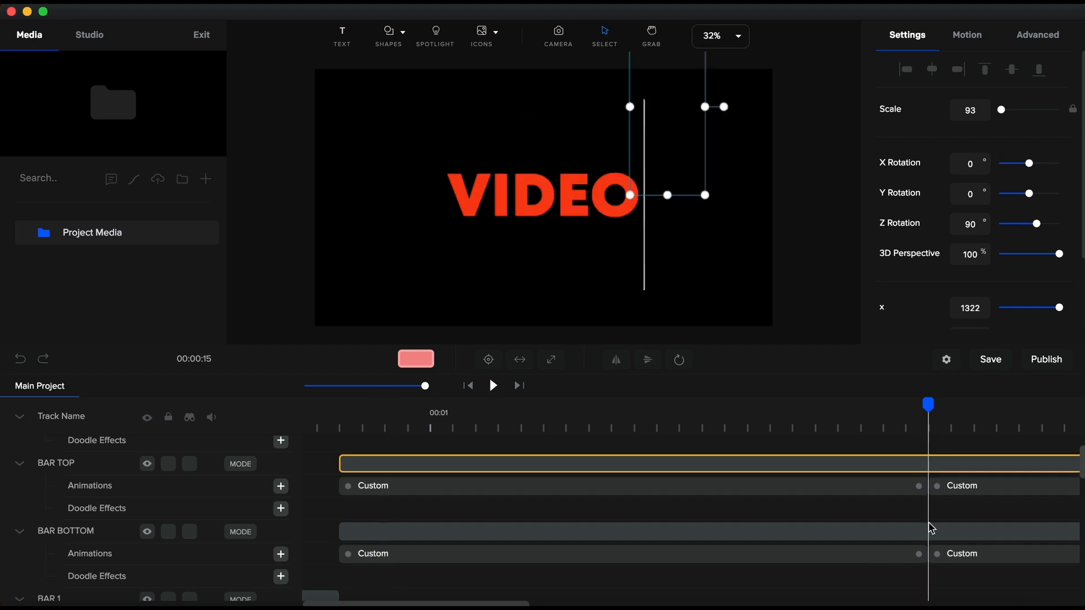
{"action": "scroll", "coordinate": [931, 528], "scroll_direction": "down", "scroll_amount": 8}
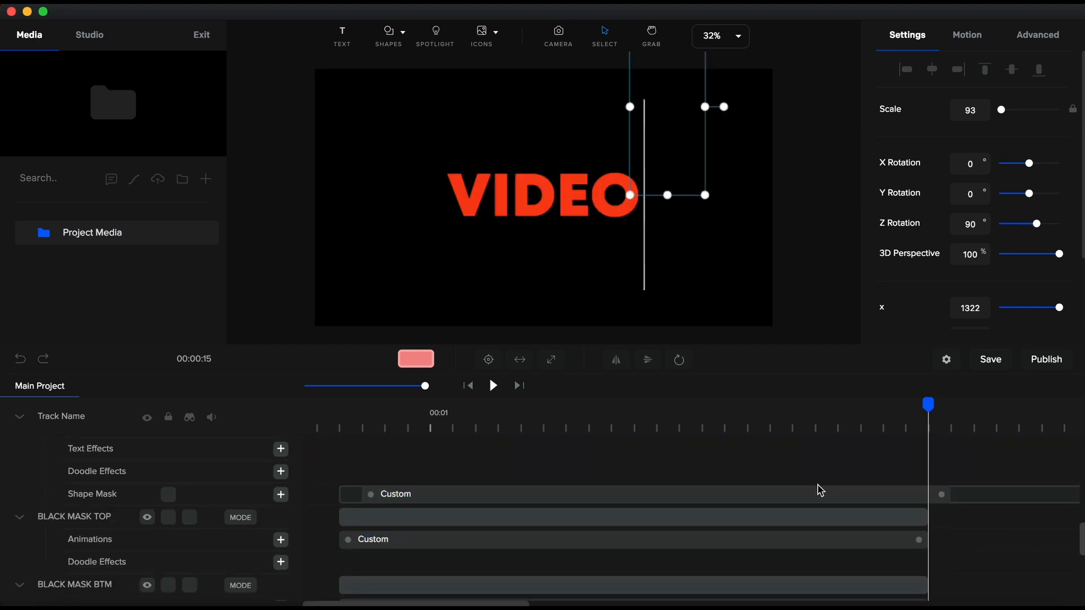
{"action": "left_click", "coordinate": [821, 500]}
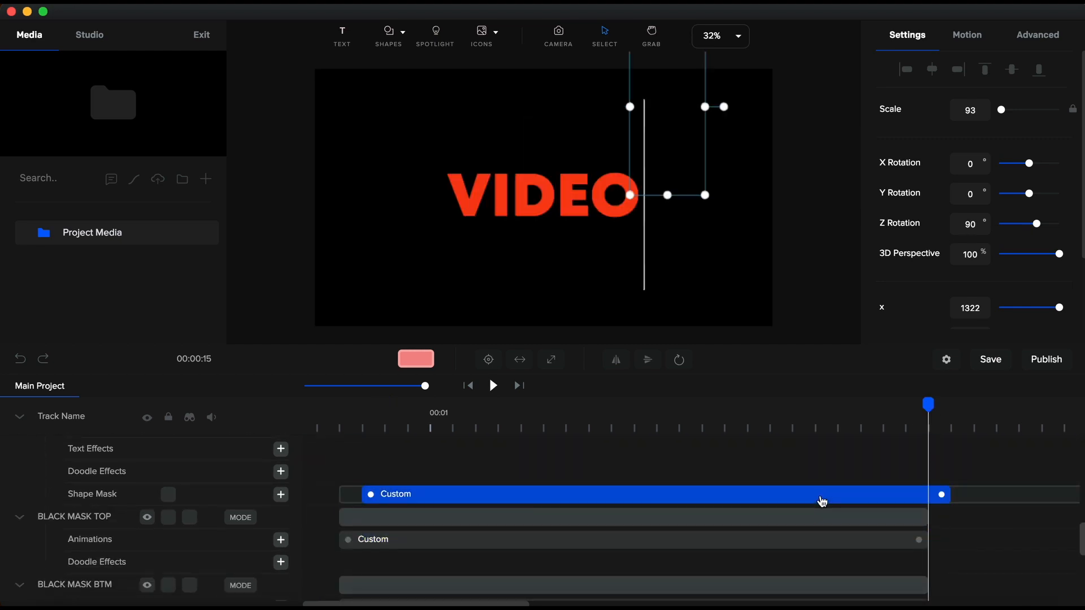
{"action": "left_click_drag", "start_coordinate": [822, 501], "coordinate": [784, 501]}
{"action": "scroll", "coordinate": [741, 545], "scroll_direction": "down", "scroll_amount": 10}
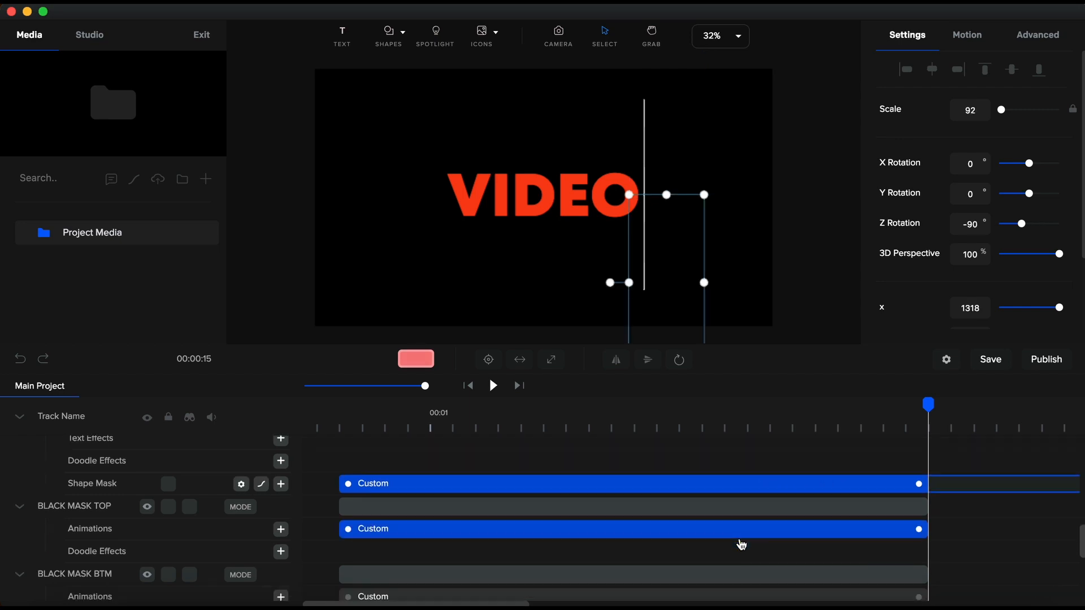
- Collapse the tracks and scrub through the zipper opening to check how the bars, masks and text move together
{"action": "scroll", "coordinate": [741, 544], "scroll_direction": "up", "scroll_amount": 6}
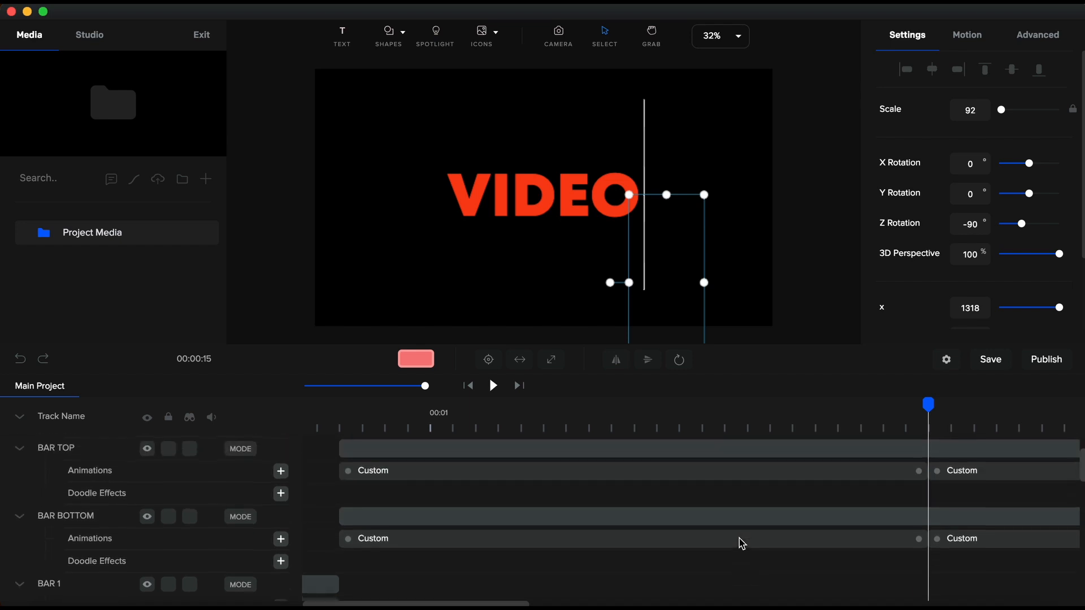
{"action": "left_click", "coordinate": [20, 419]}
{"action": "left_click_drag", "start_coordinate": [425, 386], "coordinate": [440, 411]}
{"action": "left_click", "coordinate": [391, 433]}
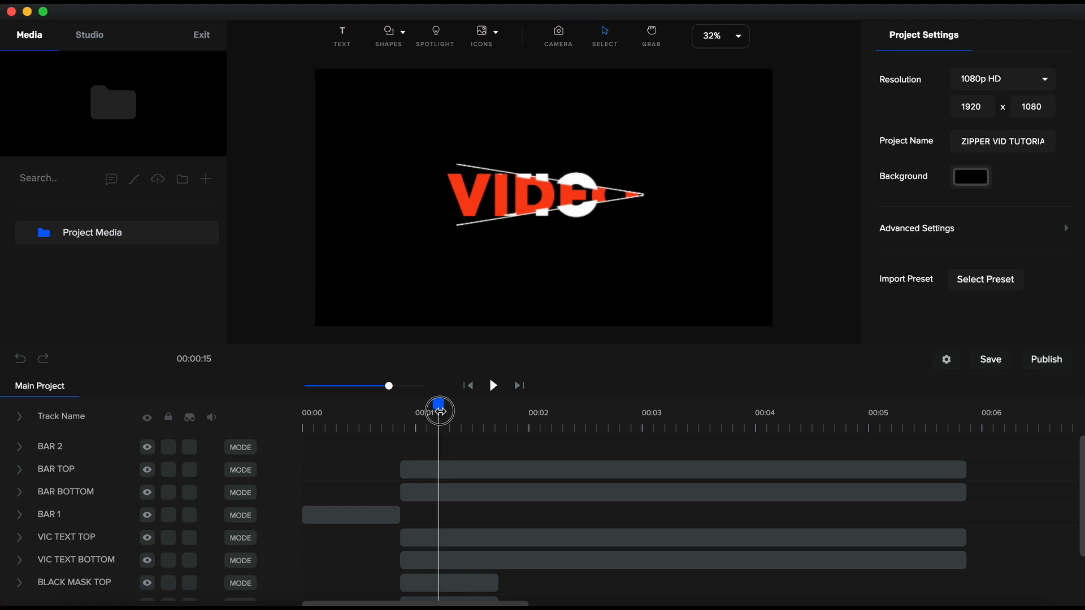
{"action": "left_click_drag", "start_coordinate": [440, 412], "coordinate": [520, 405]}
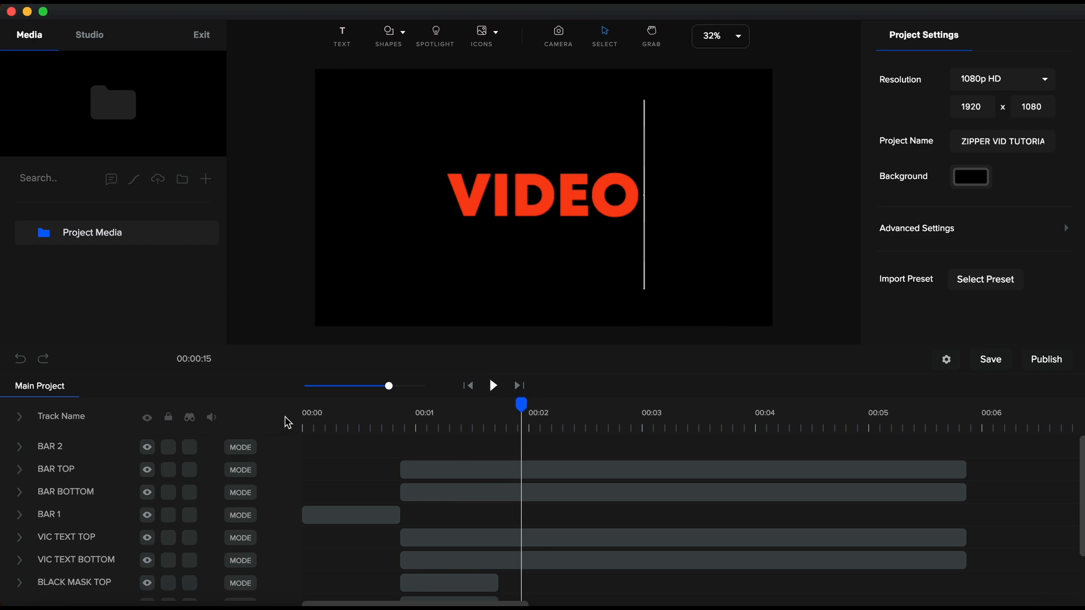
- Expand all tracks and examine the timing of the animations on the bars, VIC text halves and black masks
{"action": "left_click", "coordinate": [21, 418]}
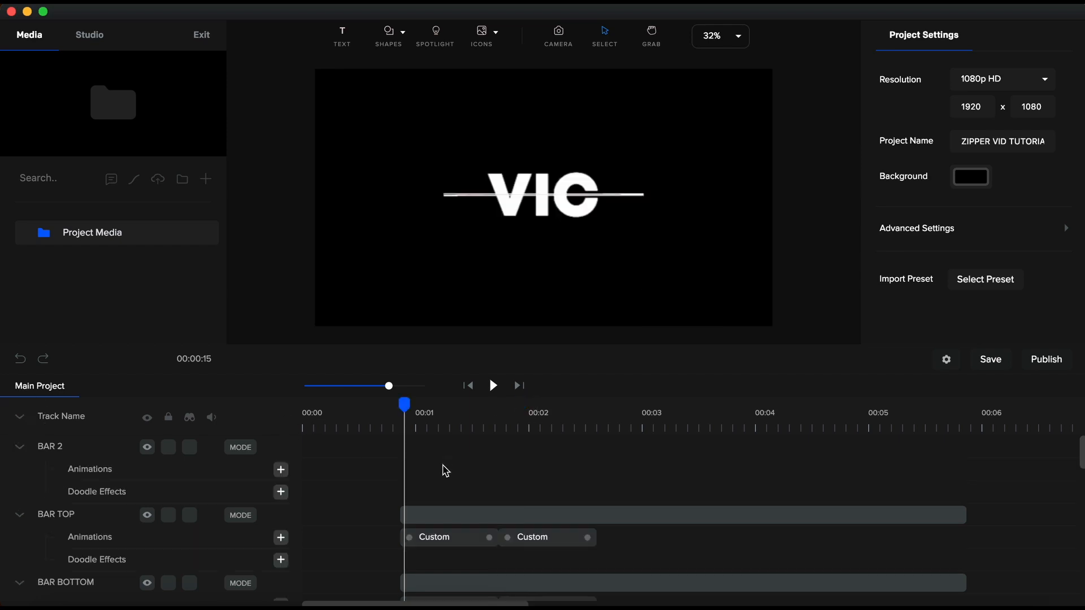
{"action": "scroll", "coordinate": [445, 478], "scroll_direction": "down", "scroll_amount": 3}
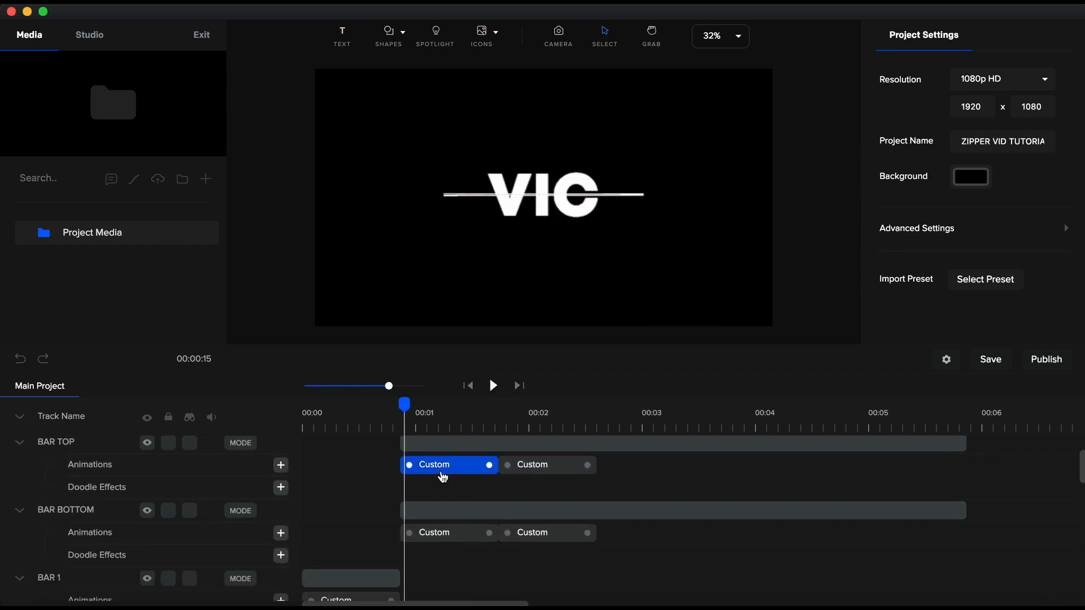
{"action": "scroll", "coordinate": [444, 478], "scroll_direction": "down", "scroll_amount": 12}
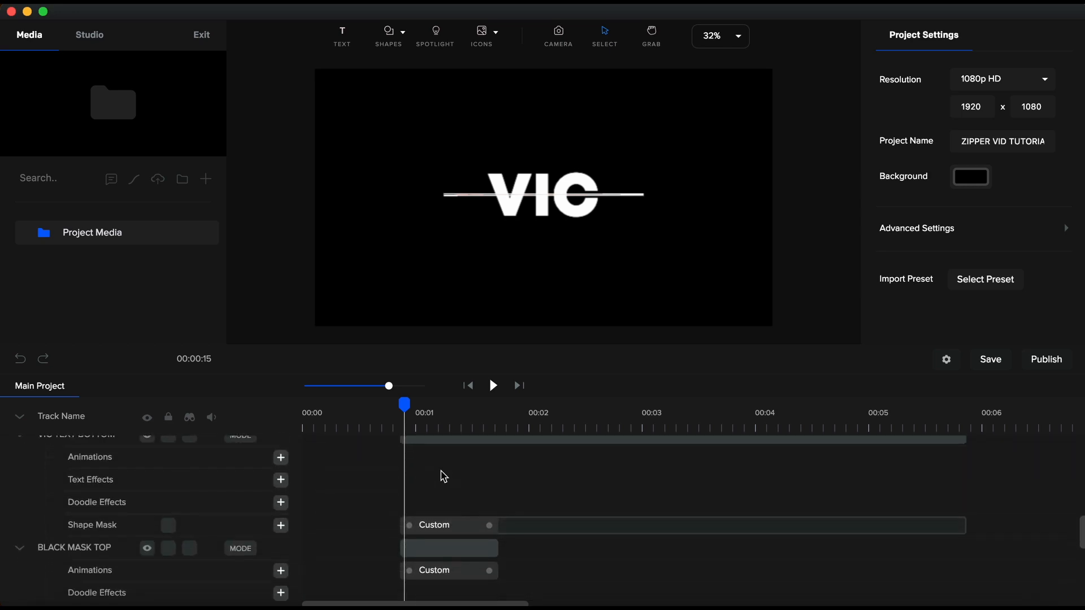
{"action": "scroll", "coordinate": [444, 477], "scroll_direction": "down", "scroll_amount": 7}
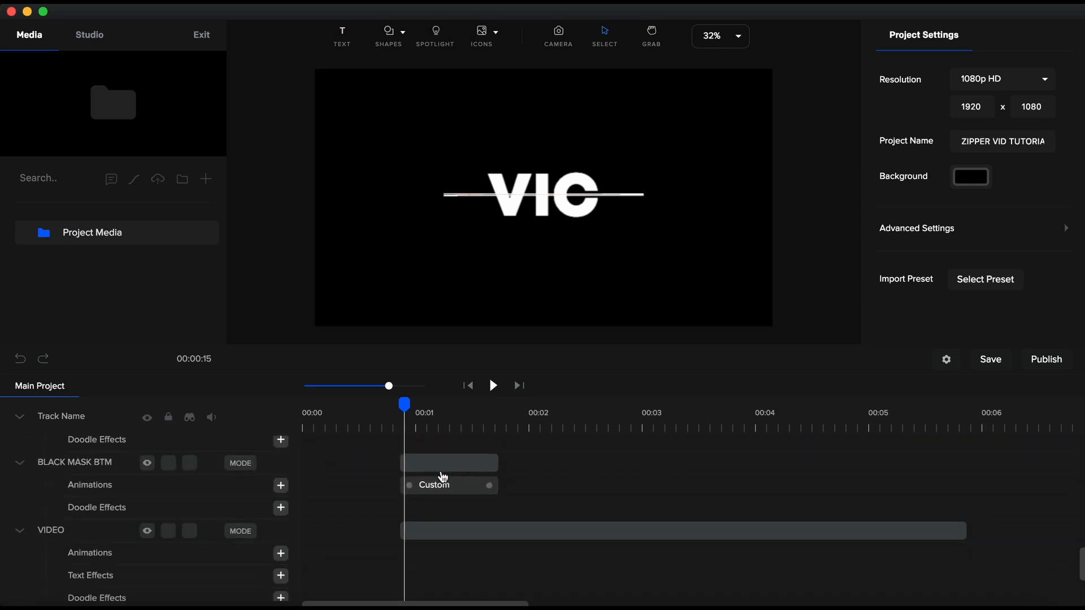
{"action": "scroll", "coordinate": [443, 478], "scroll_direction": "down", "scroll_amount": 4}
{"action": "scroll", "coordinate": [443, 477], "scroll_direction": "up", "scroll_amount": 13}
{"action": "scroll", "coordinate": [443, 477], "scroll_direction": "down", "scroll_amount": 10}
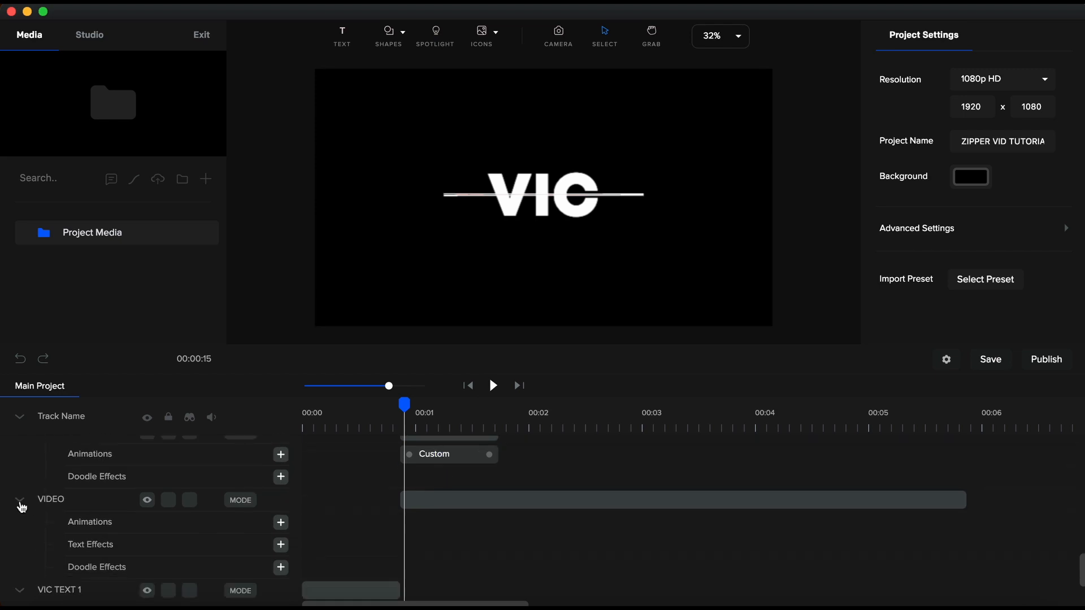
{"action": "scroll", "coordinate": [390, 520], "scroll_direction": "up", "scroll_amount": 10}
- Inspect the easing curve settings of the first custom animations on BAR TOP and BAR BOTTOM
{"action": "left_click_drag", "start_coordinate": [389, 386], "coordinate": [425, 386]}
{"action": "scroll", "coordinate": [449, 500], "scroll_direction": "up", "scroll_amount": 5}
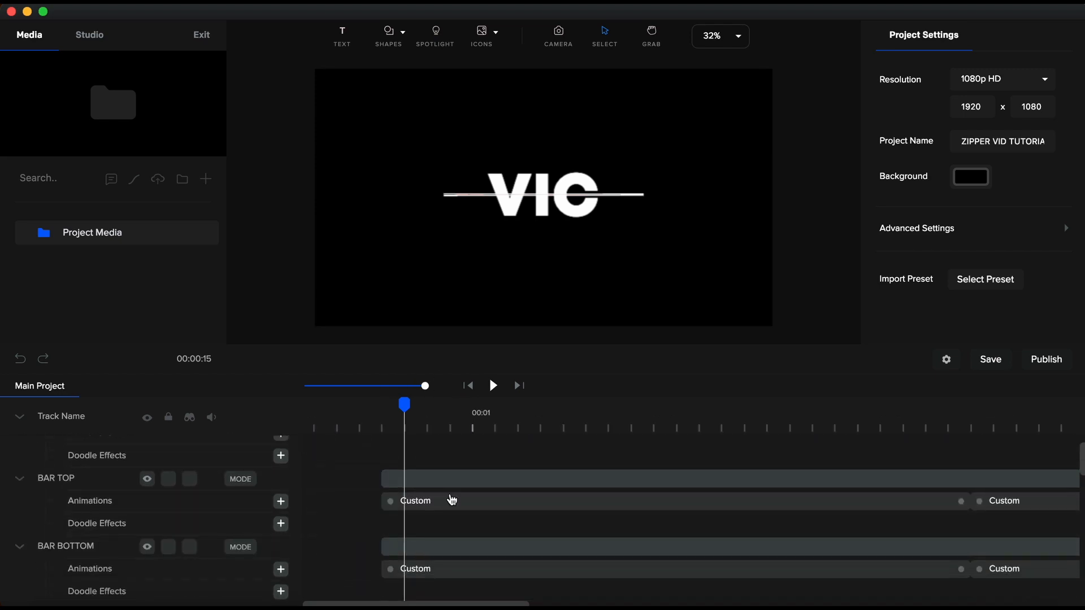
{"action": "left_click", "coordinate": [452, 503]}
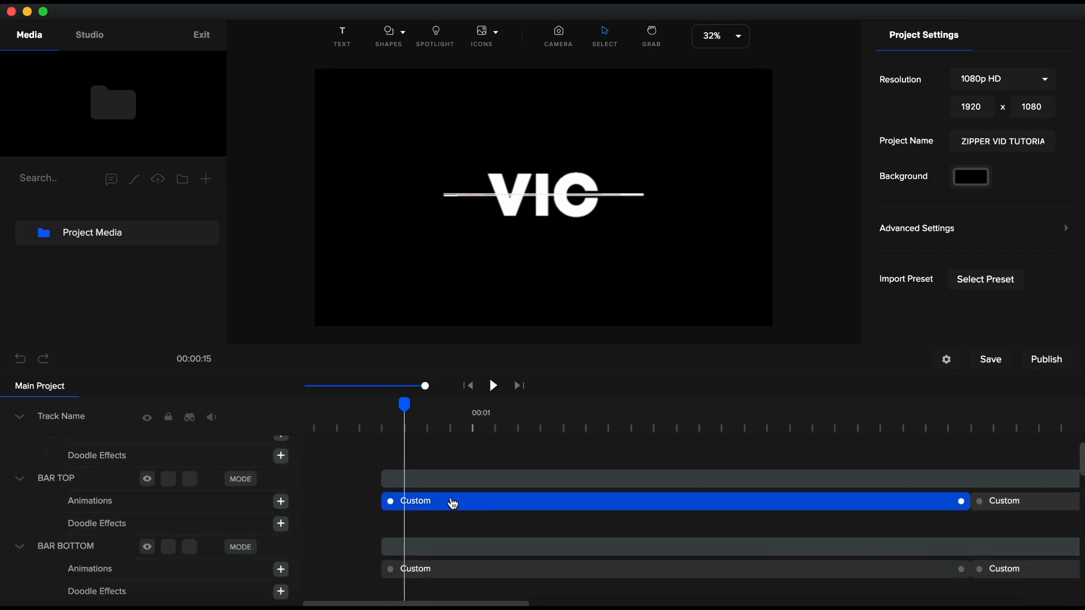
{"action": "left_click", "coordinate": [452, 503]}
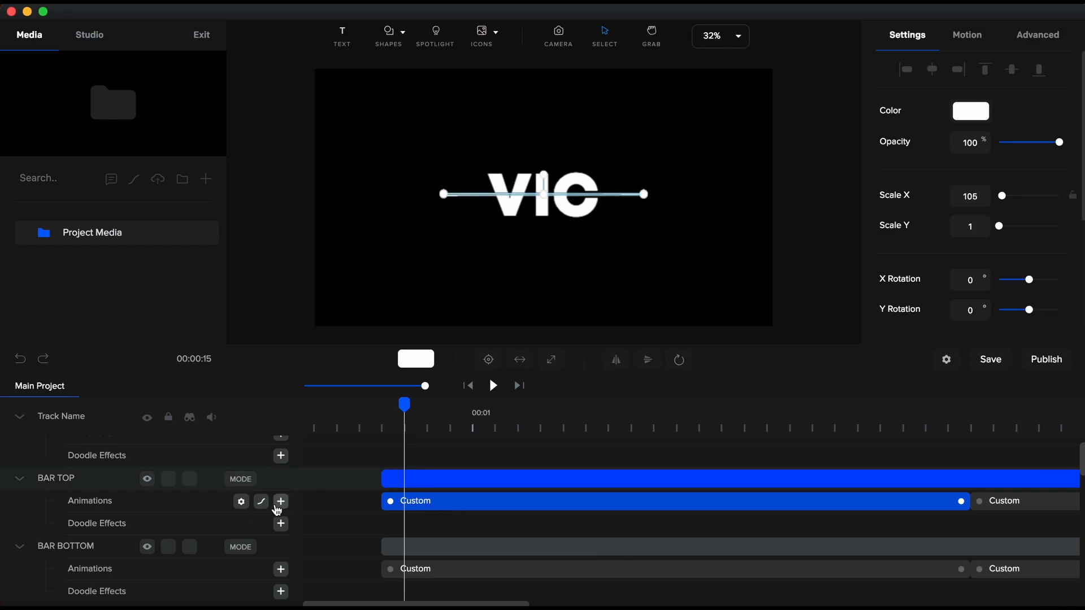
{"action": "left_click", "coordinate": [262, 503]}
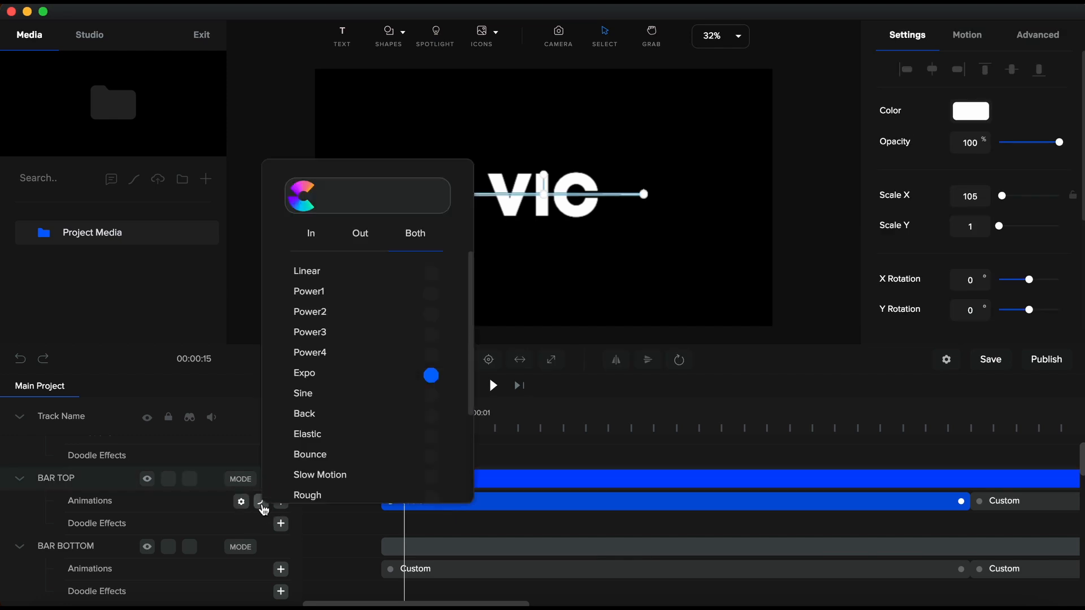
{"action": "left_click", "coordinate": [432, 570]}
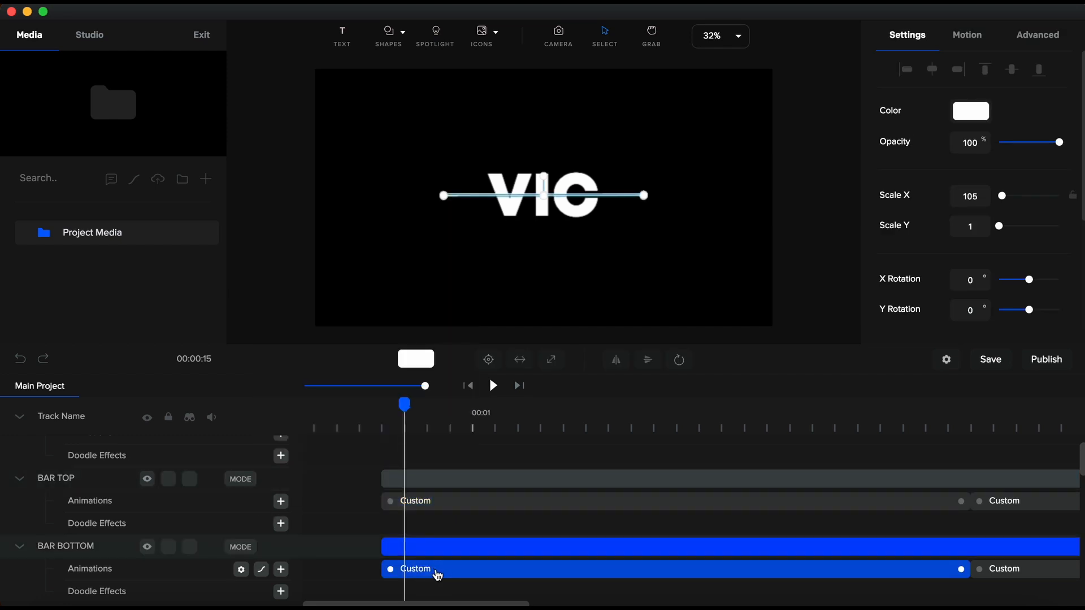
{"action": "left_click", "coordinate": [261, 571]}
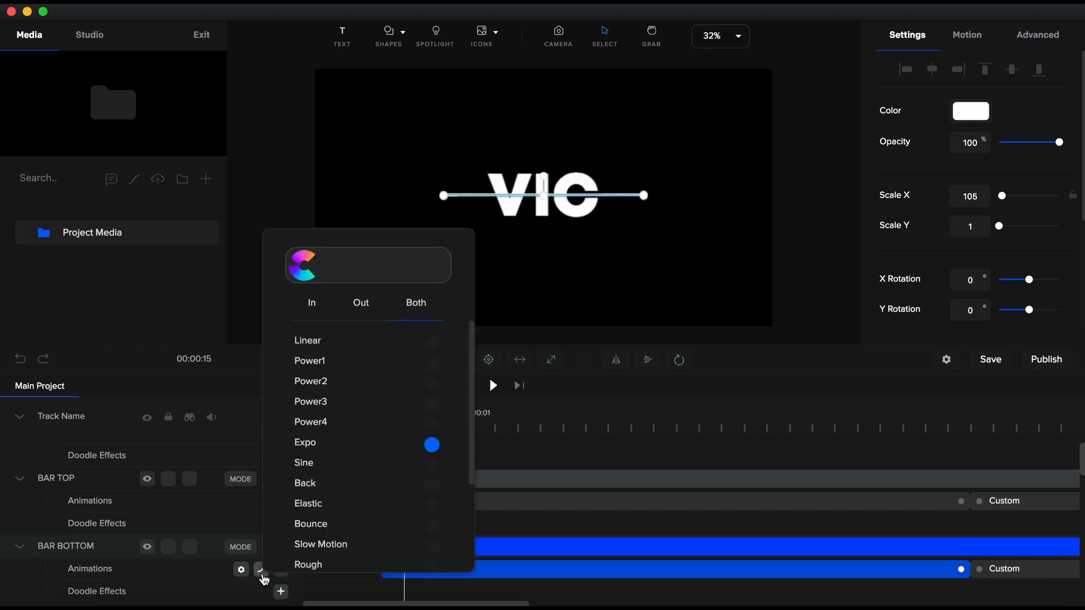
{"action": "left_click", "coordinate": [621, 522]}
- Check the easing curve settings of the animations on BLACK MASK TOP and BLACK MASK BTM
{"action": "scroll", "coordinate": [692, 487], "scroll_direction": "down", "scroll_amount": 6}
{"action": "left_click", "coordinate": [639, 540]}
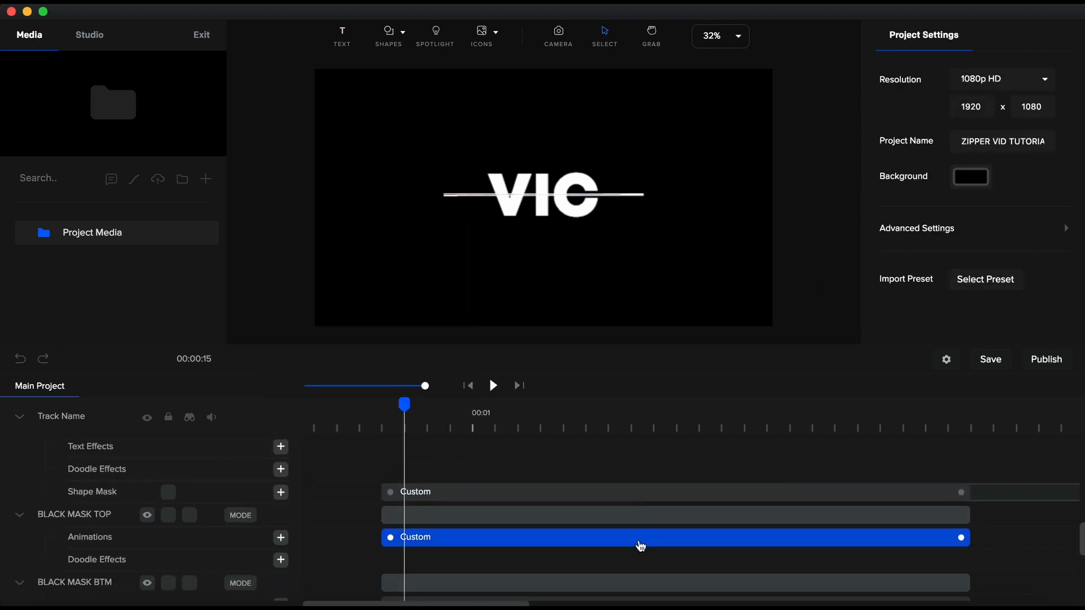
{"action": "left_click", "coordinate": [261, 537]}
{"action": "left_click", "coordinate": [432, 413]}
{"action": "scroll", "coordinate": [586, 542], "scroll_direction": "down", "scroll_amount": 1}
{"action": "left_click", "coordinate": [586, 559]}
{"action": "left_click", "coordinate": [261, 559]}
- Check the easing curve setting of VIC TEXT TOP's shape mask animation
{"action": "scroll", "coordinate": [586, 557], "scroll_direction": "up", "scroll_amount": 3}
{"action": "left_click", "coordinate": [565, 534]}
{"action": "left_click", "coordinate": [263, 535]}
{"action": "scroll", "coordinate": [565, 509], "scroll_direction": "up", "scroll_amount": 3}
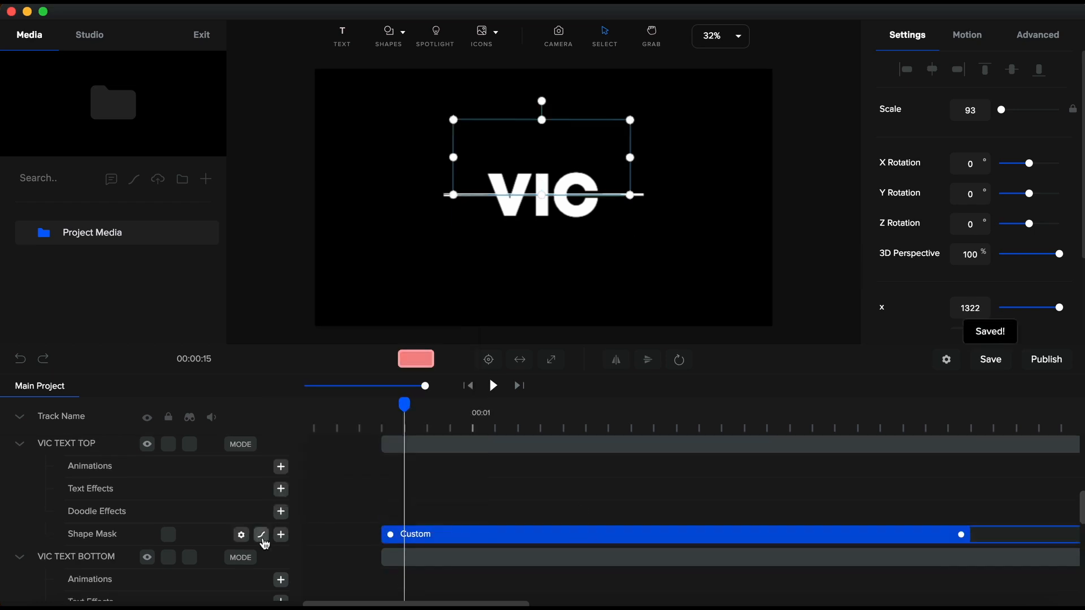
{"action": "left_click", "coordinate": [262, 536]}
- Review the remaining bar animations, including BAR 1's, and collapse all tracks for a wider timeline overview
{"action": "scroll", "coordinate": [452, 486], "scroll_direction": "up", "scroll_amount": 3}
{"action": "left_click", "coordinate": [434, 449]}
{"action": "left_click", "coordinate": [261, 518]}
{"action": "left_click", "coordinate": [589, 551]}
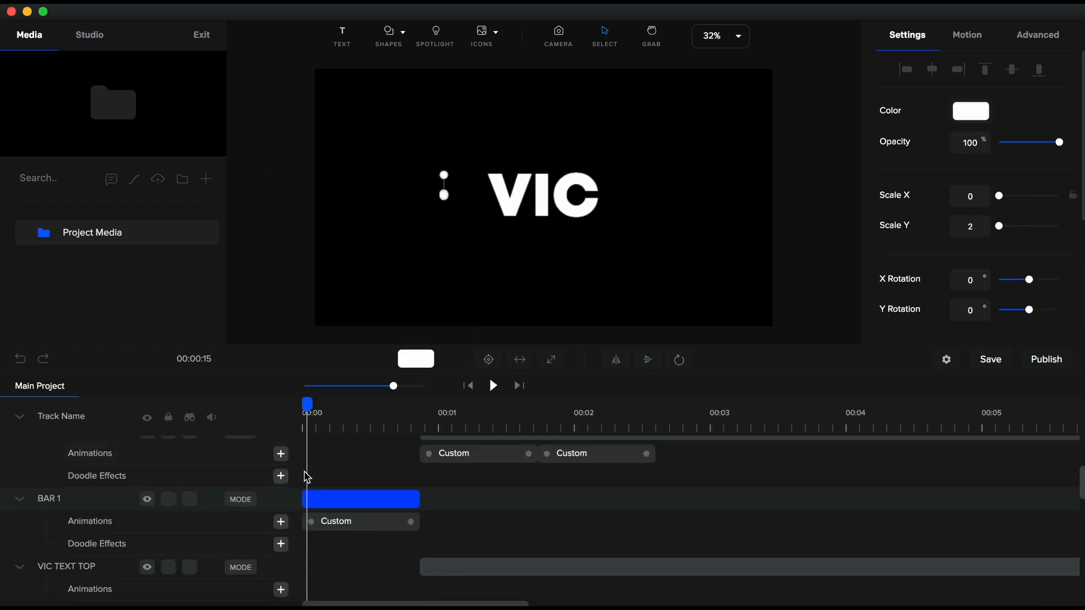
{"action": "scroll", "coordinate": [306, 478], "scroll_direction": "up", "scroll_amount": 1}
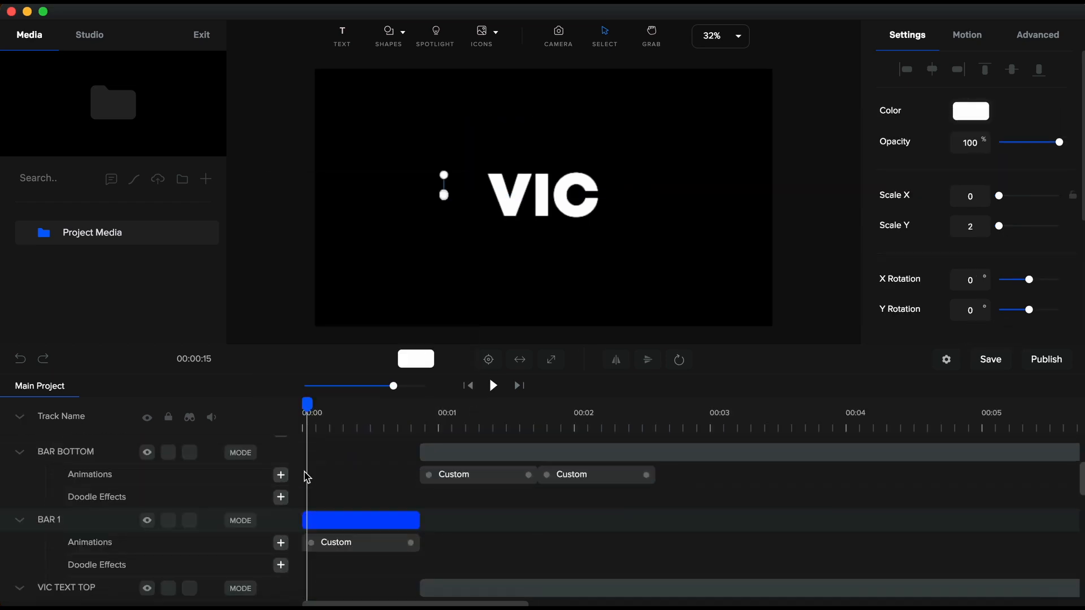
{"action": "left_click", "coordinate": [362, 547]}
{"action": "scroll", "coordinate": [412, 484], "scroll_direction": "up", "scroll_amount": 4}
{"action": "left_click", "coordinate": [82, 434]}
{"action": "left_click_drag", "start_coordinate": [393, 386], "coordinate": [375, 386]}
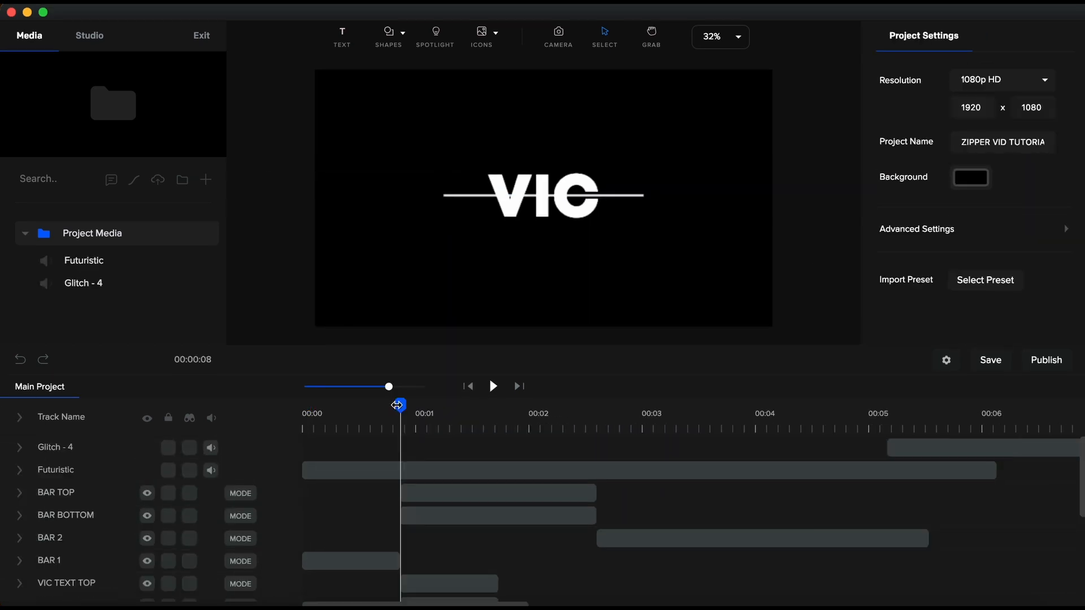
- Scrub back and forth through the zipper opening and inspect the scale settings of BAR TOP and BAR BOTTOM
{"action": "left_click_drag", "start_coordinate": [398, 405], "coordinate": [440, 406]}
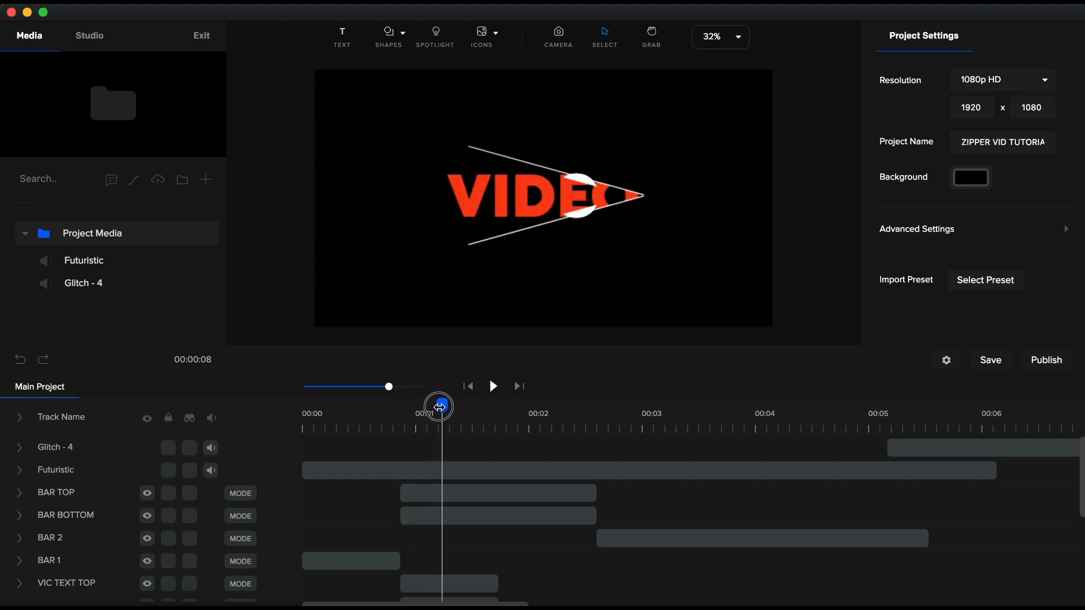
{"action": "left_click_drag", "start_coordinate": [439, 406], "coordinate": [398, 408]}
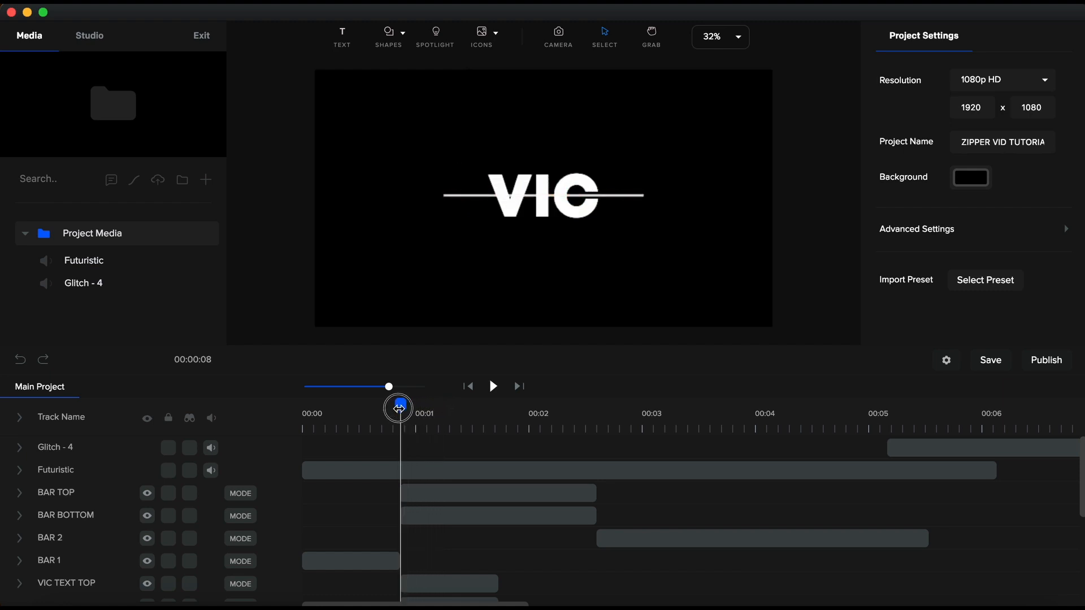
{"action": "scroll", "coordinate": [448, 463], "scroll_direction": "down", "scroll_amount": 4}
{"action": "scroll", "coordinate": [443, 463], "scroll_direction": "up", "scroll_amount": 2}
{"action": "left_click", "coordinate": [447, 457]}
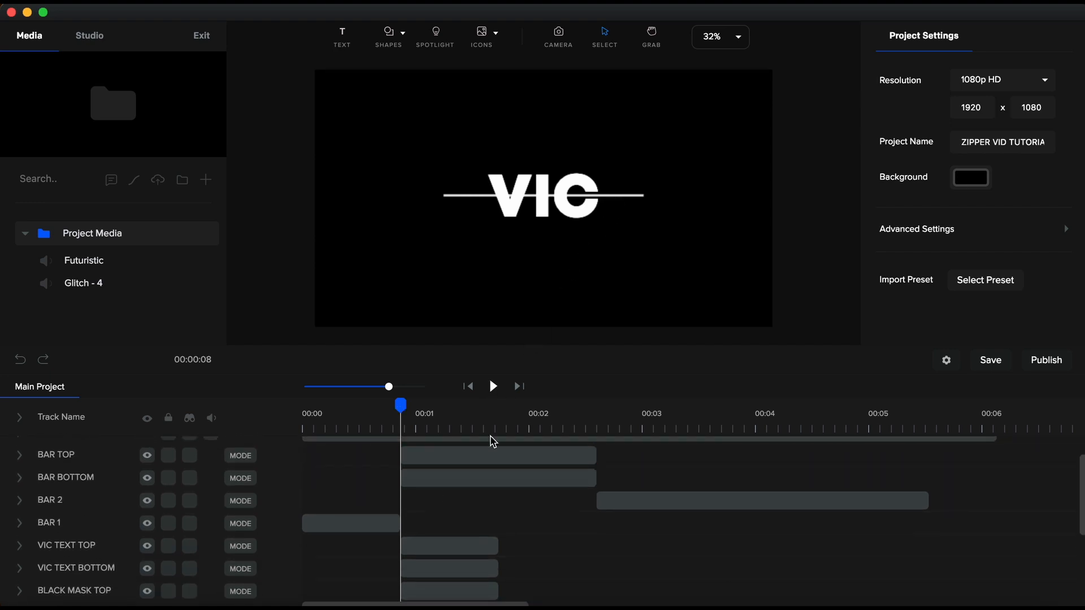
{"action": "left_click", "coordinate": [462, 478]}
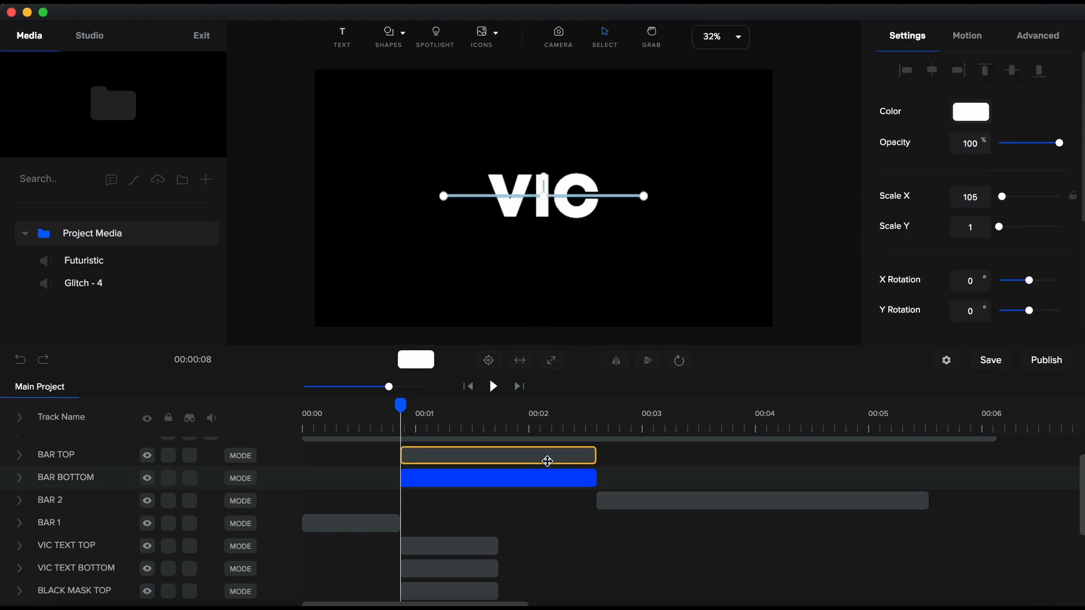
{"action": "left_click", "coordinate": [482, 457]}
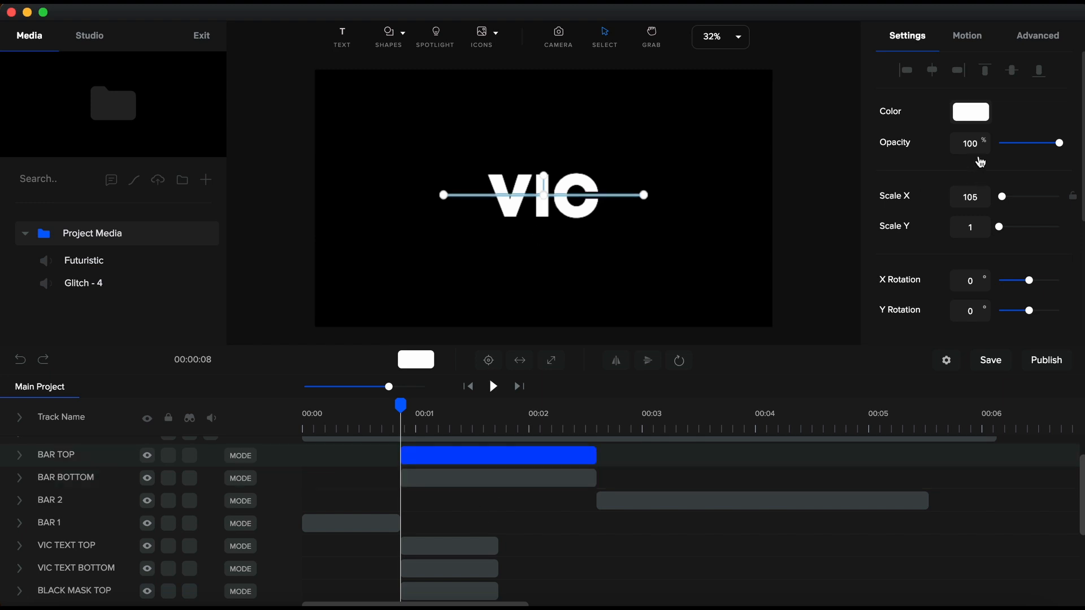
- Set the scale of VIC TEXT TOP's shape mask to 105 and shift it horizontally to line up with the bar, x 1369
{"action": "scroll", "coordinate": [488, 508], "scroll_direction": "down", "scroll_amount": 2}
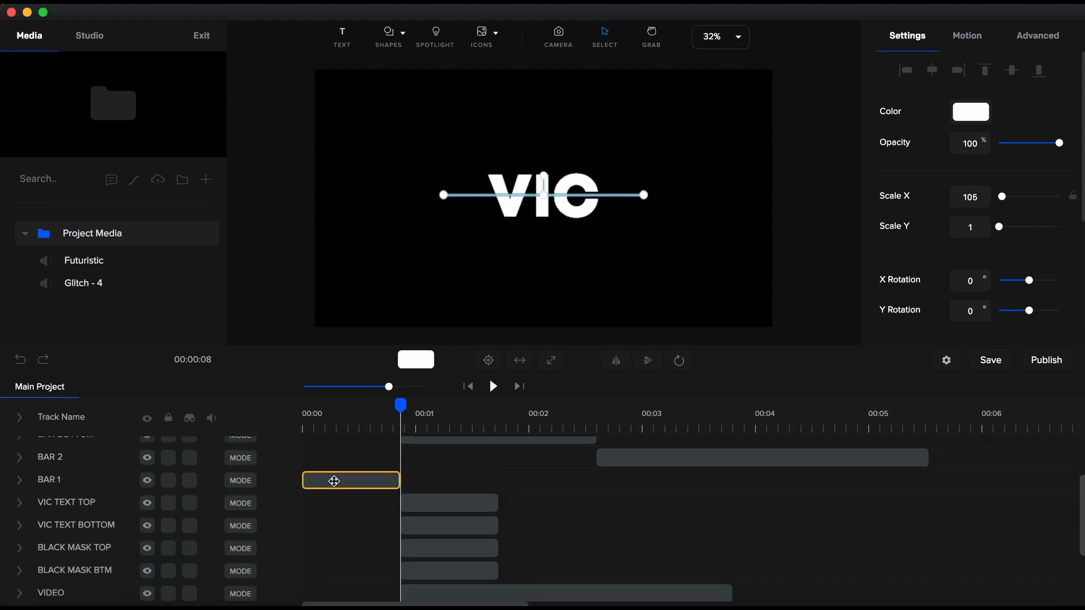
{"action": "left_click", "coordinate": [420, 503]}
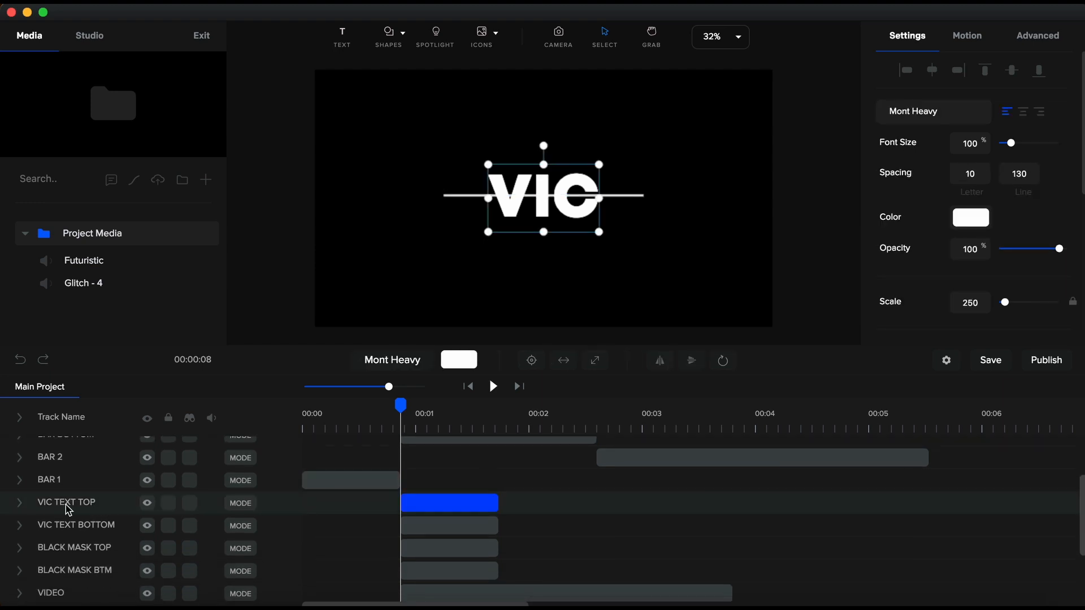
{"action": "left_click", "coordinate": [19, 504]}
{"action": "scroll", "coordinate": [332, 549], "scroll_direction": "down", "scroll_amount": 3}
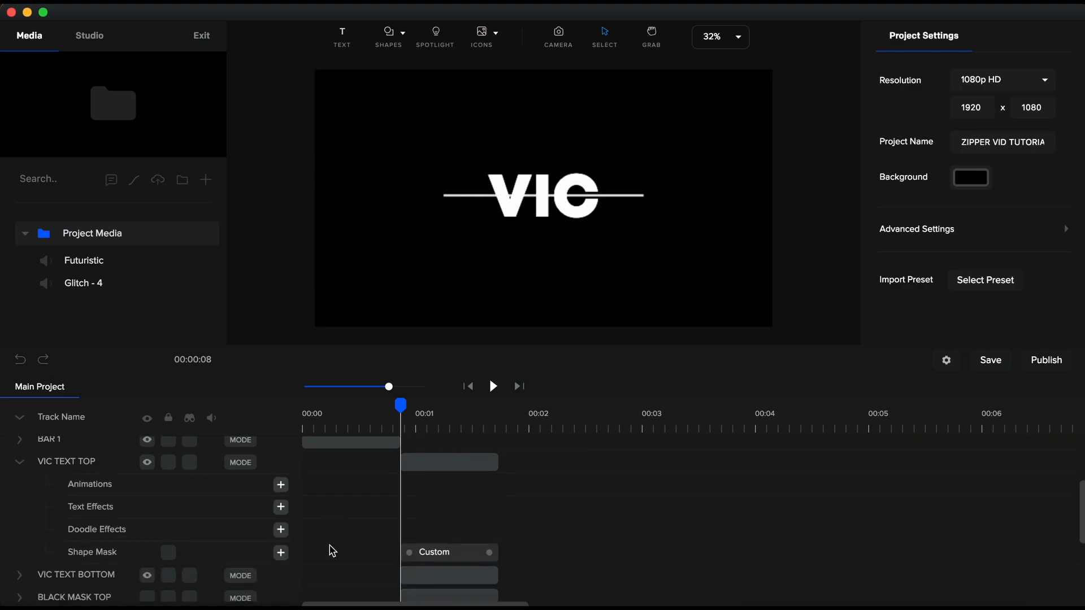
{"action": "left_click", "coordinate": [437, 521]}
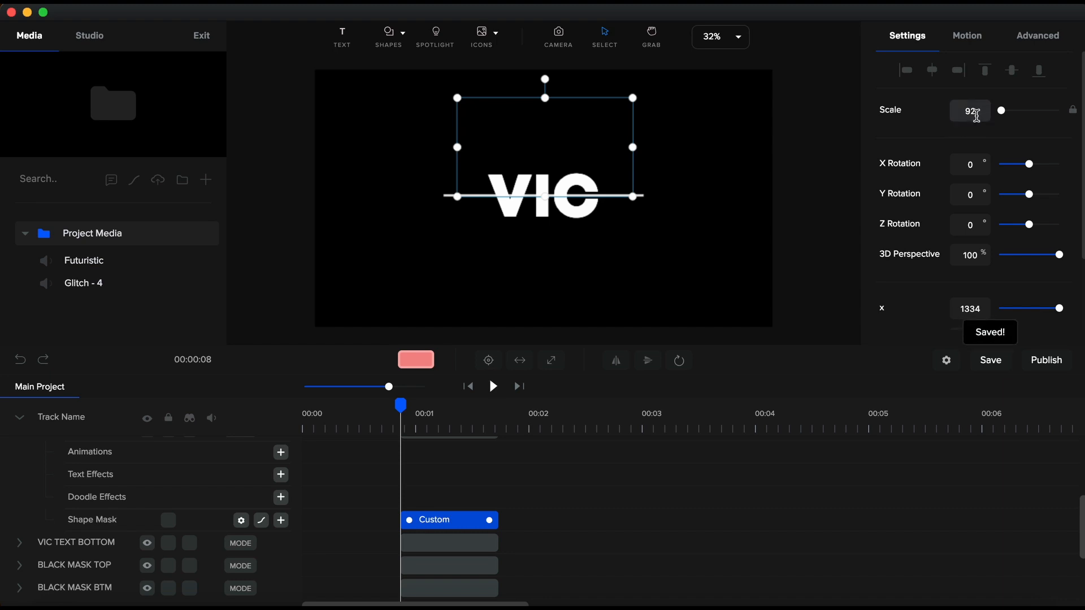
{"action": "type", "text": "105"}
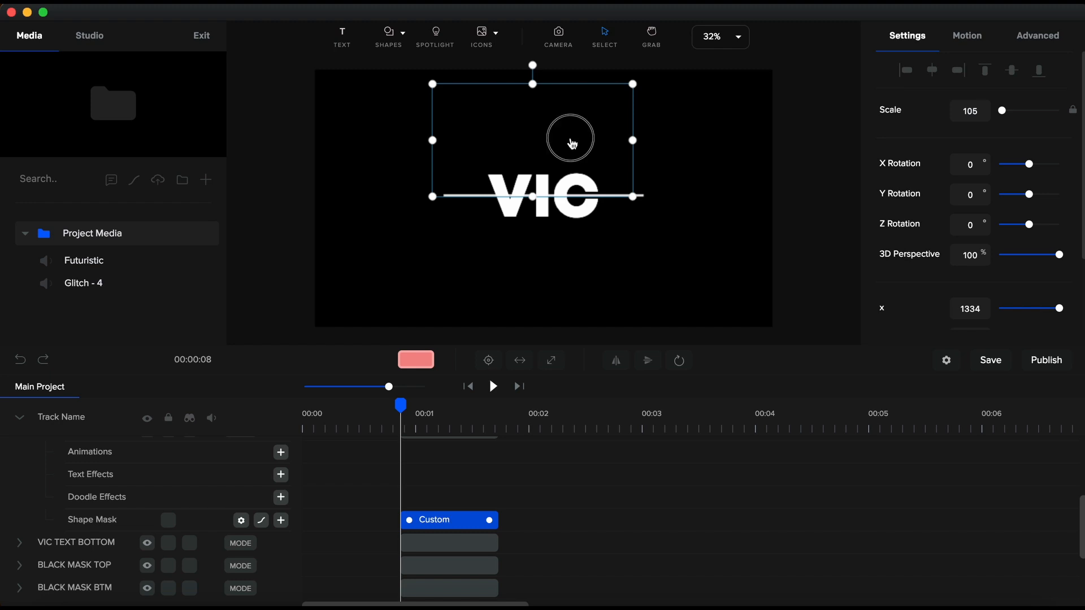
{"action": "left_click_drag", "start_coordinate": [571, 140], "coordinate": [579, 139]}
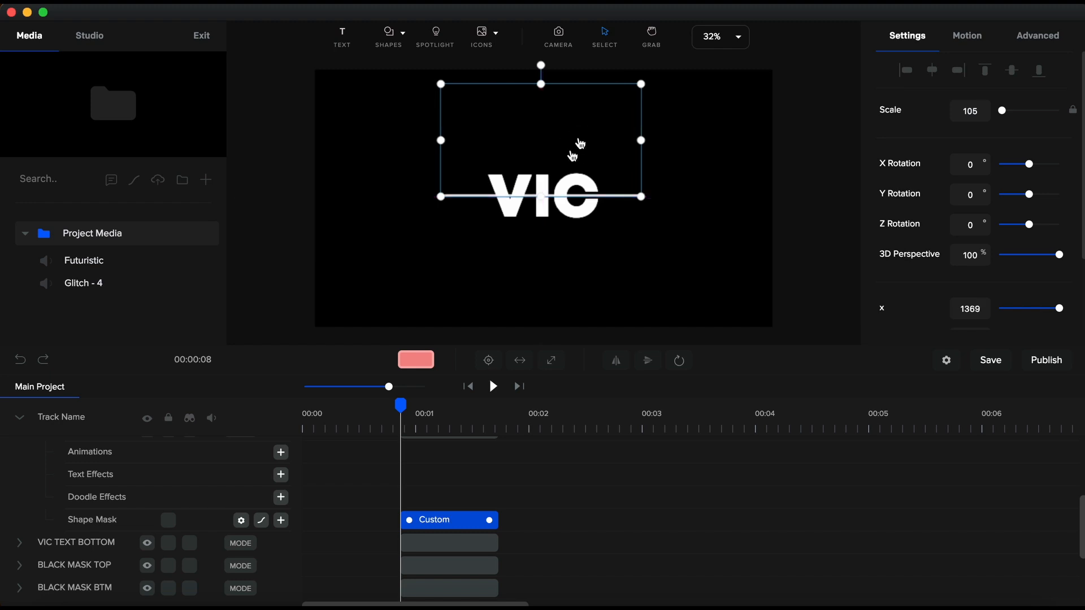
- Set the scale of VIC TEXT BOTTOM's shape mask to 105 and shift it horizontally to line up with the bar, x 1367
{"action": "left_click", "coordinate": [19, 542]}
{"action": "left_click", "coordinate": [20, 547]}
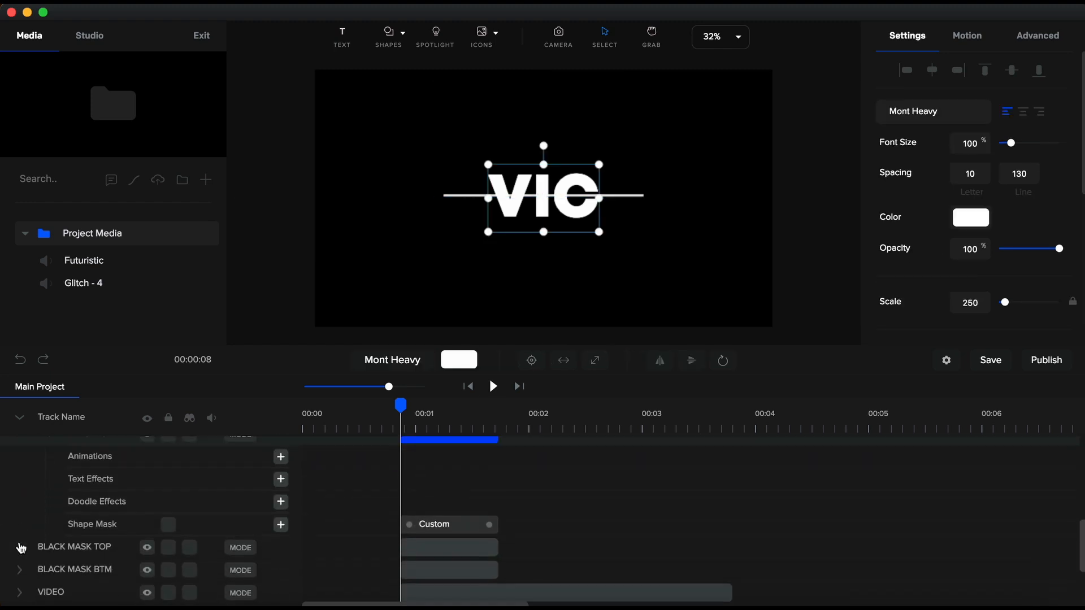
{"action": "left_click", "coordinate": [455, 512]}
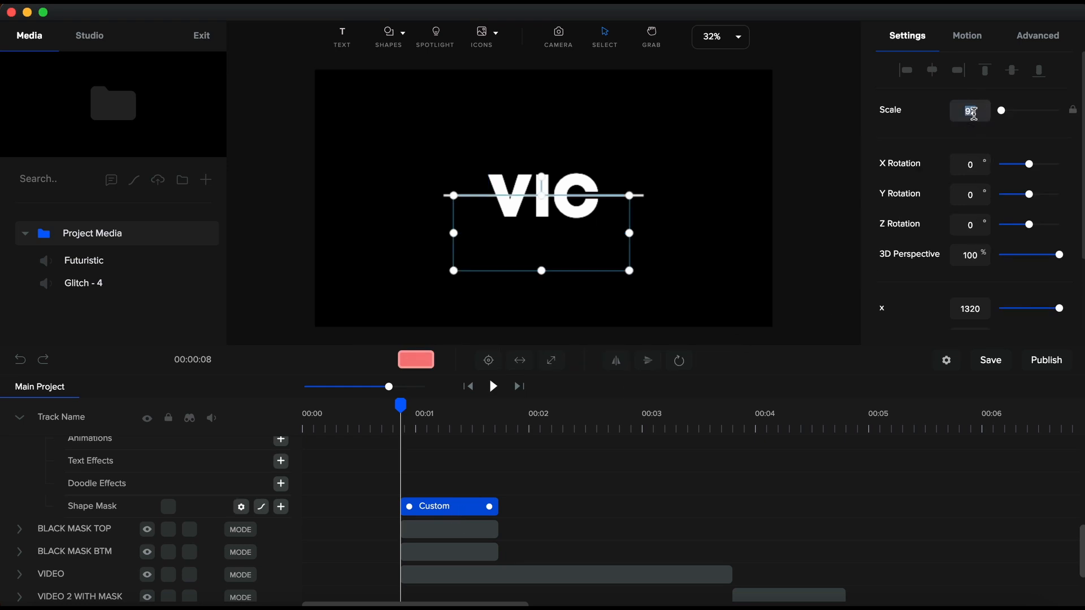
{"action": "type", "text": "105"}
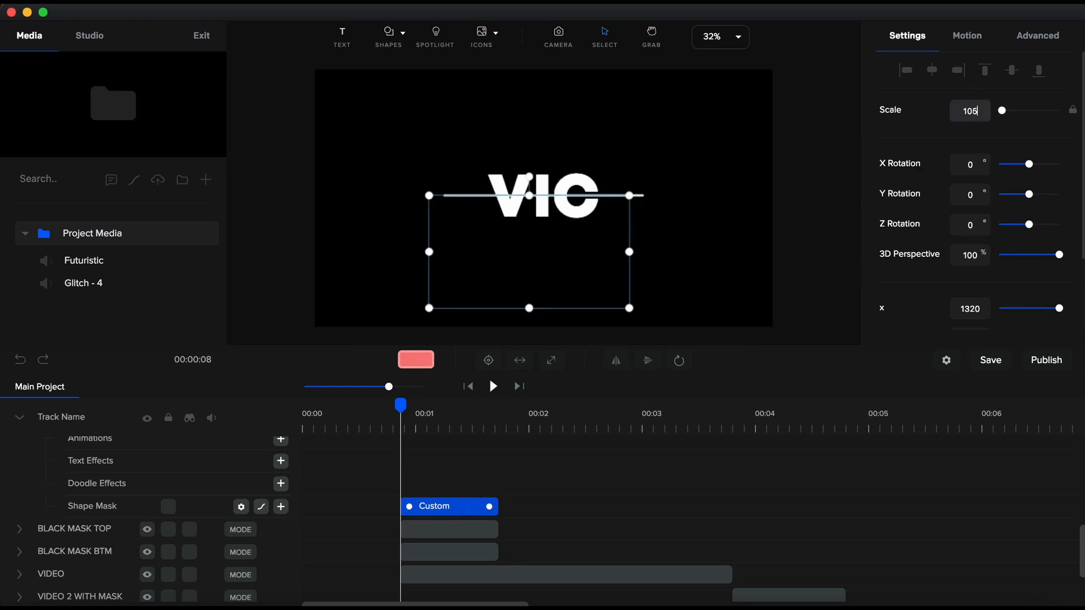
{"action": "left_click_drag", "start_coordinate": [547, 249], "coordinate": [559, 252]}
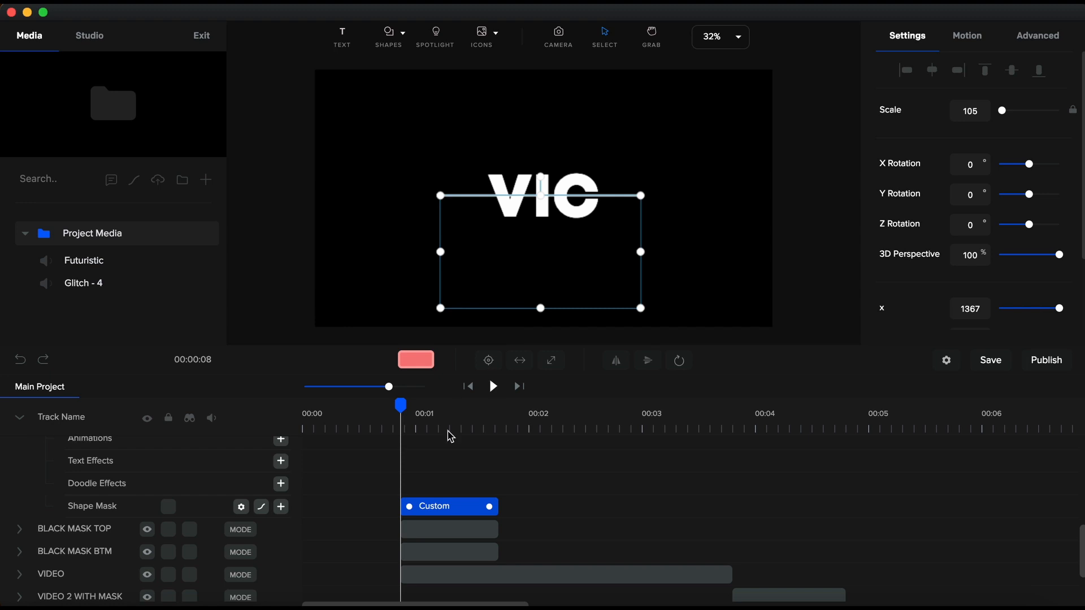
{"action": "left_click", "coordinate": [781, 256]}
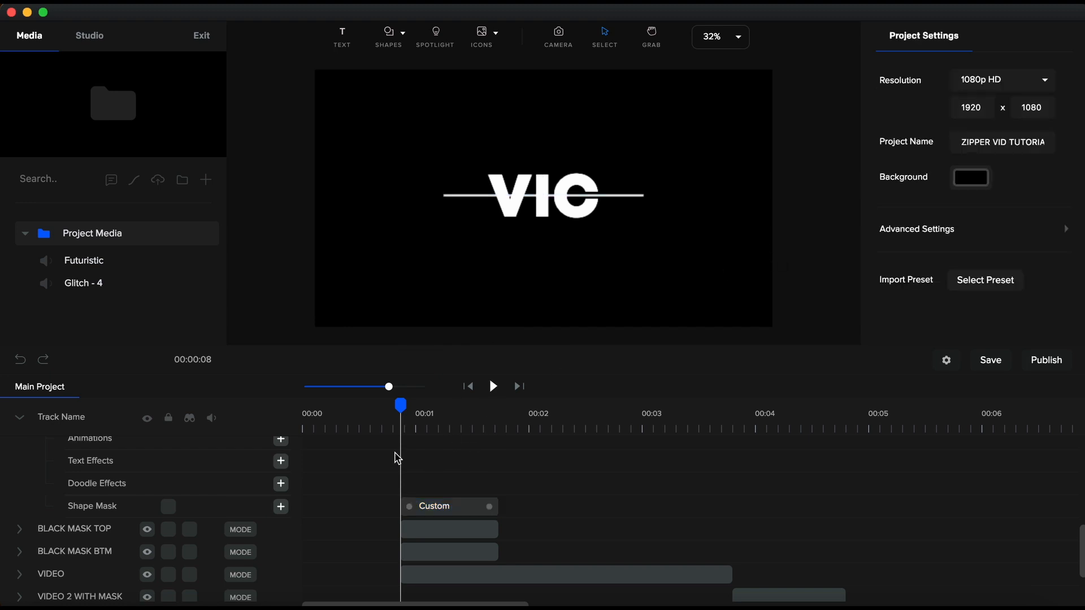
- Collapse all tracks and scrub through the zipper opening to preview the resized text masks with the bars
{"action": "left_click", "coordinate": [21, 421]}
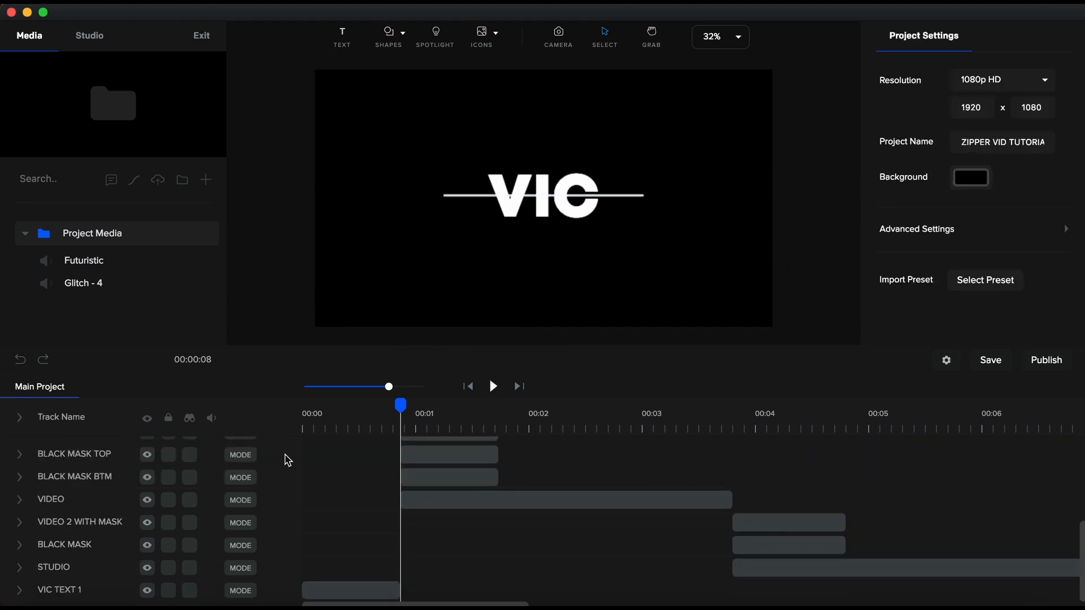
{"action": "scroll", "coordinate": [288, 460], "scroll_direction": "up", "scroll_amount": 5}
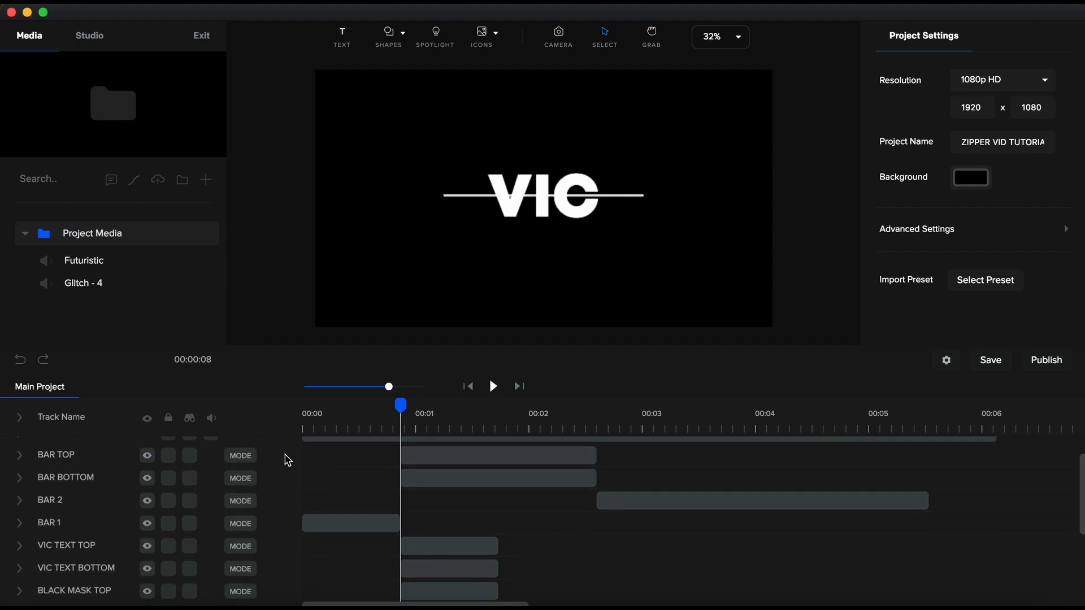
{"action": "scroll", "coordinate": [288, 460], "scroll_direction": "down", "scroll_amount": 1}
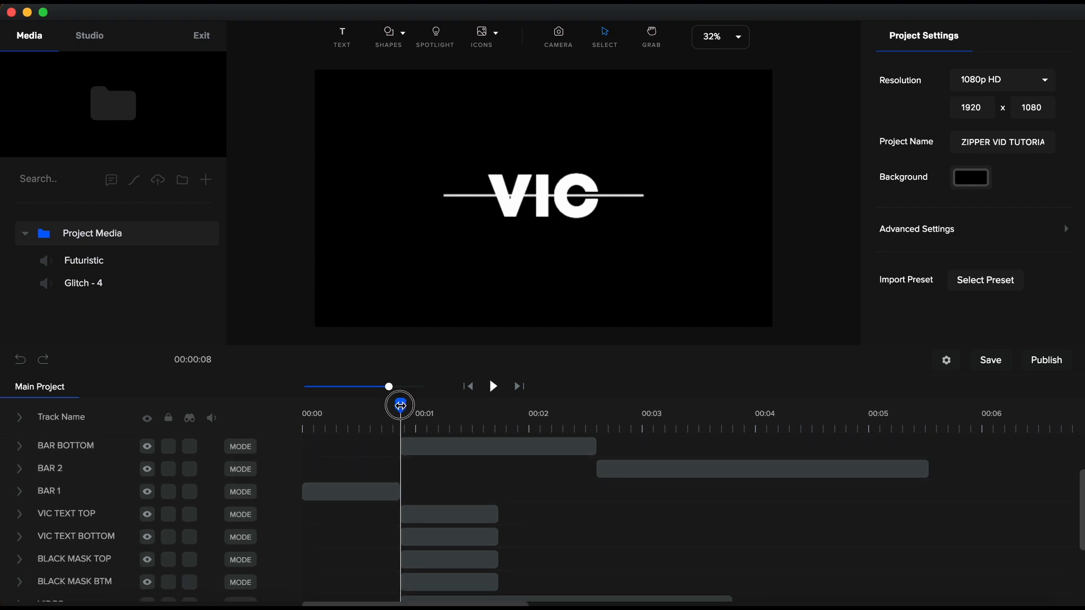
{"action": "mouse_move", "coordinate": [402, 405]}
{"action": "left_mouse_down"}
{"action": "mouse_move", "coordinate": [448, 406]}
{"action": "mouse_move", "coordinate": [393, 407]}
{"action": "mouse_move", "coordinate": [439, 412]}
{"action": "left_mouse_up"}
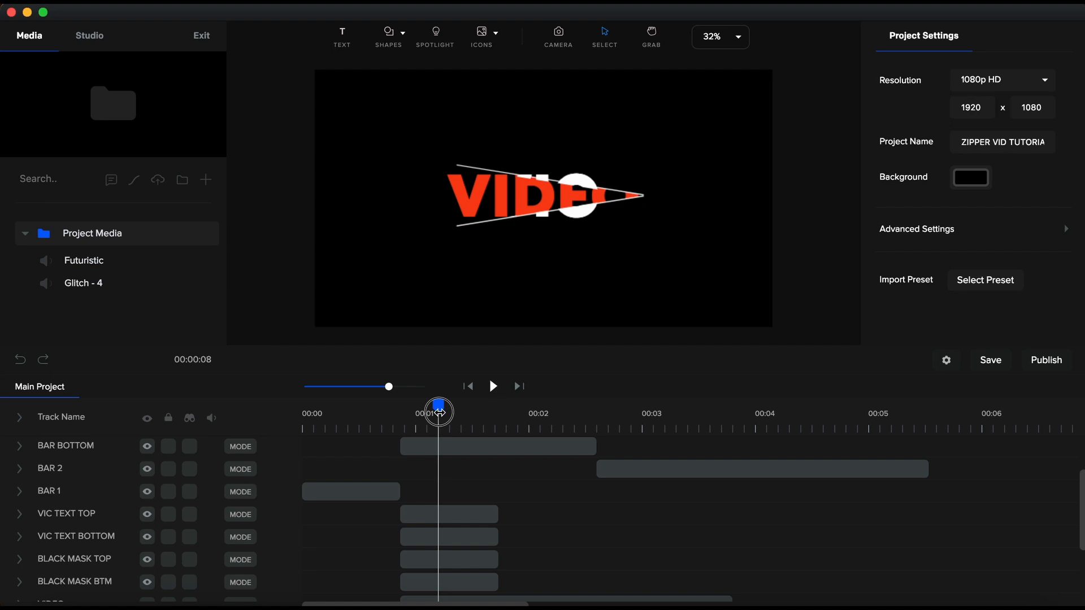
{"action": "left_click_drag", "start_coordinate": [439, 412], "coordinate": [605, 411]}
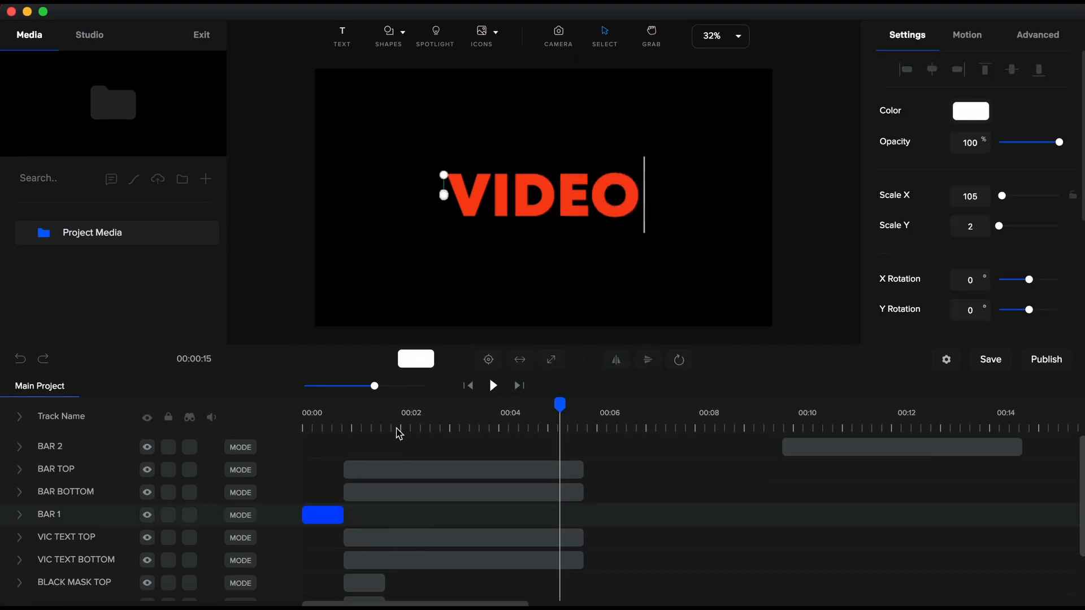
- Place the playhead just past 00:02 and move the BAR 2 clip earlier to start there
{"action": "left_click", "coordinate": [394, 431]}
{"action": "left_click_drag", "start_coordinate": [396, 412], "coordinate": [425, 412]}
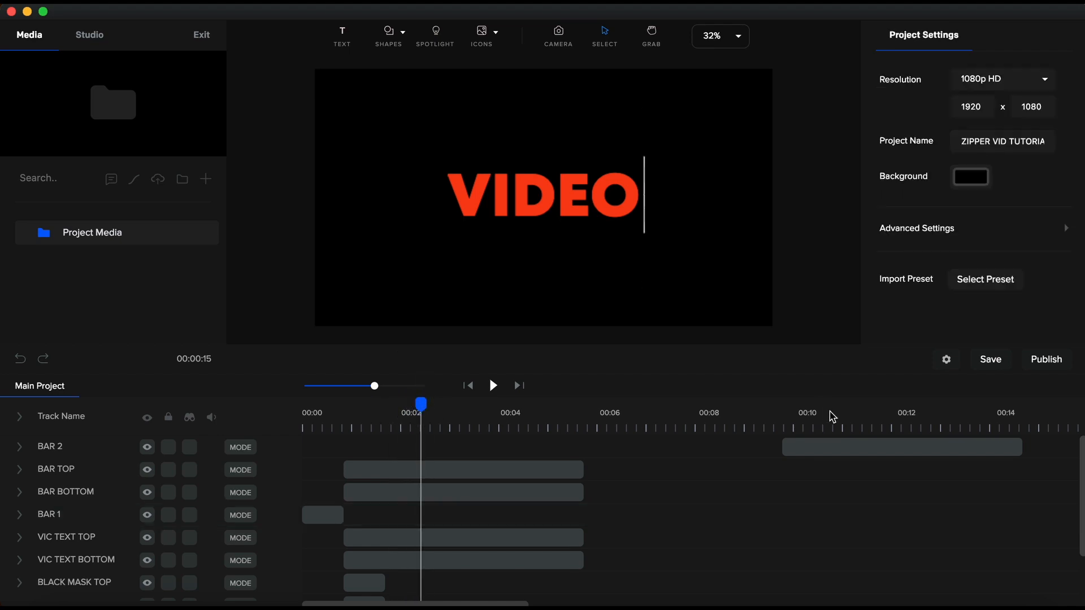
{"action": "left_click_drag", "start_coordinate": [838, 448], "coordinate": [479, 463]}
{"action": "left_click_drag", "start_coordinate": [544, 178], "coordinate": [637, 199]}
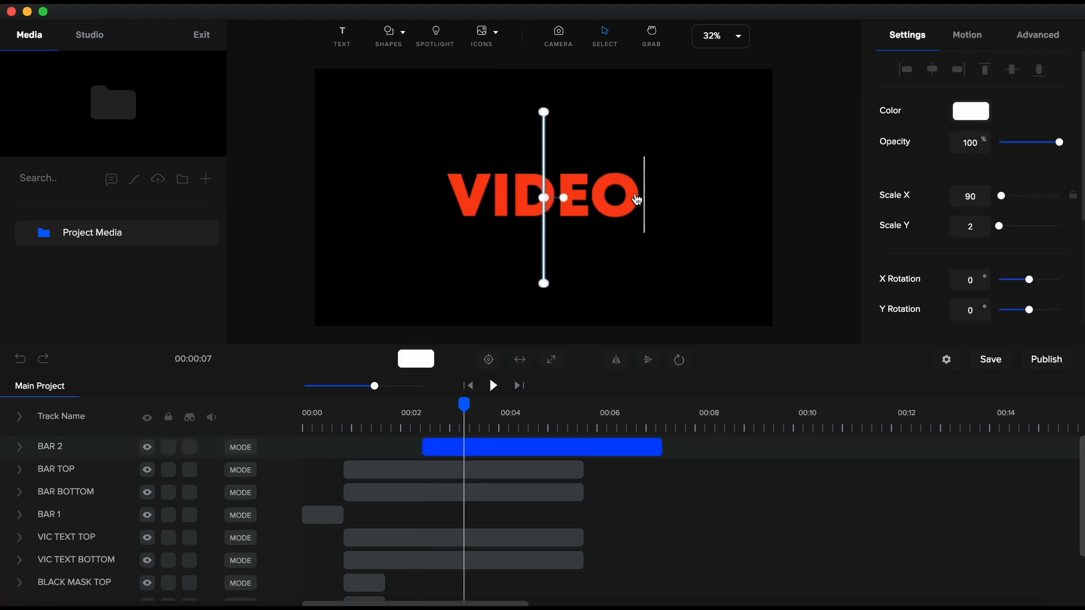
- Recolor BAR 2 with the yellow favorite color and set its Scale X to 40
{"action": "left_click", "coordinate": [976, 113]}
{"action": "scroll", "coordinate": [984, 244], "scroll_direction": "down", "scroll_amount": 3}
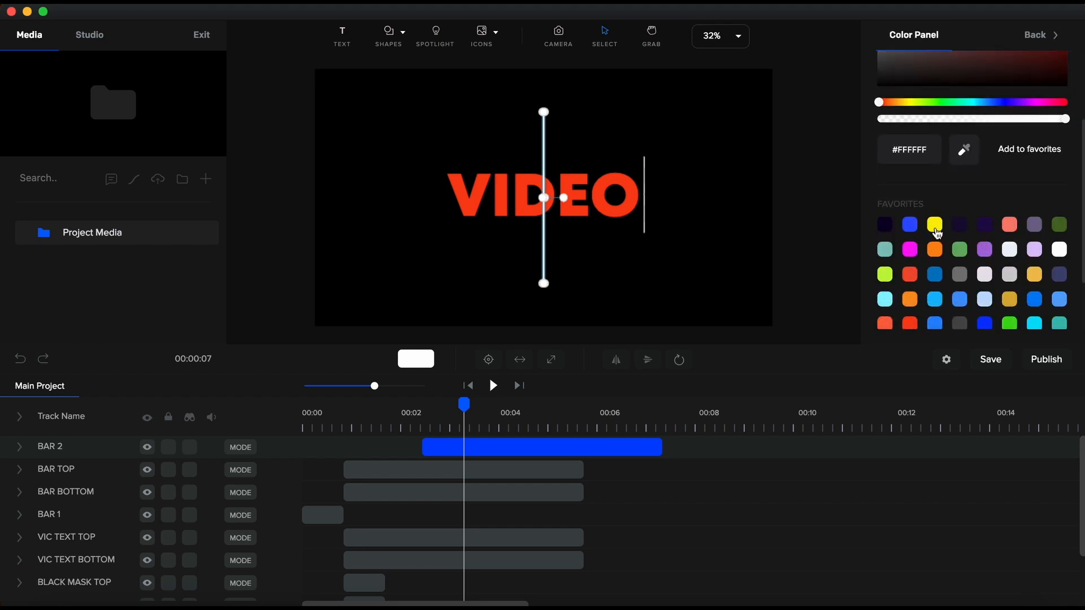
{"action": "left_click", "coordinate": [935, 226]}
{"action": "left_click", "coordinate": [1038, 37]}
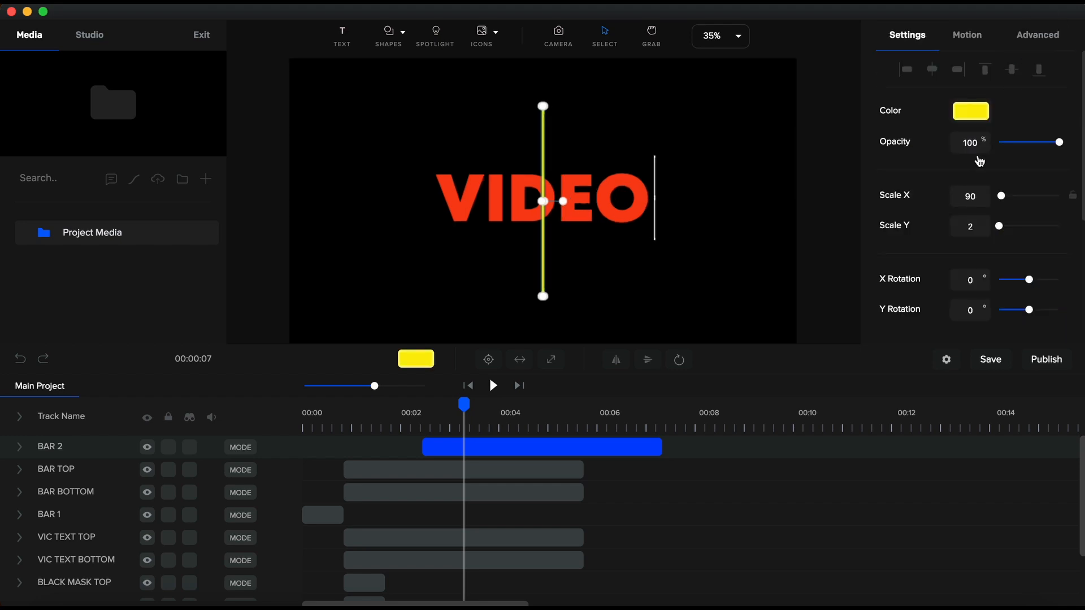
{"action": "double_click", "coordinate": [974, 193]}
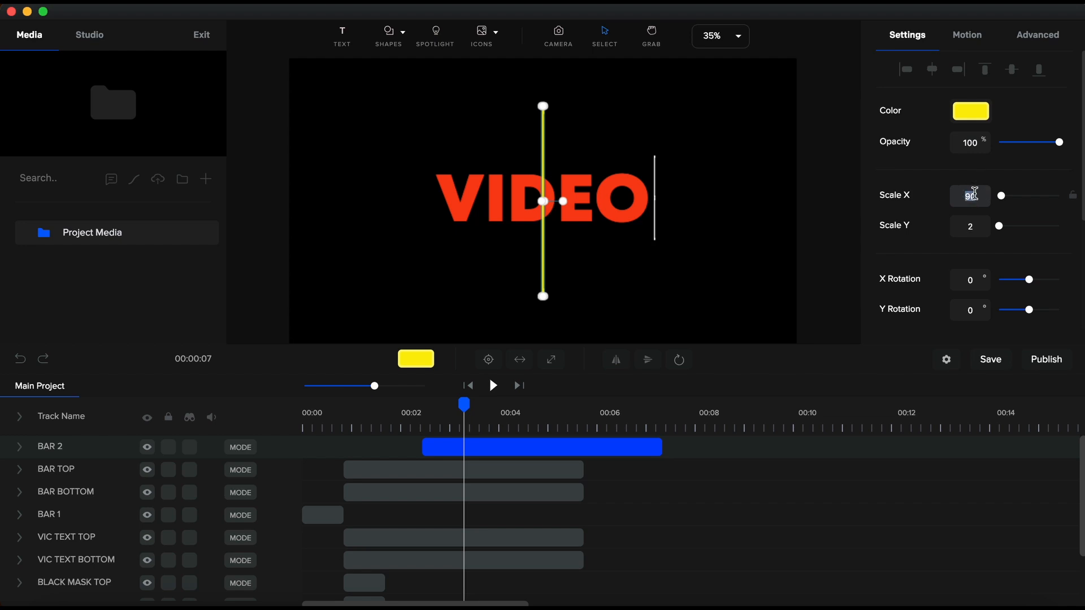
{"action": "type", "text": "40"}
- Shift BAR 2 horizontally to the right end of VIDEO, next to the white bar
{"action": "left_click", "coordinate": [605, 444]}
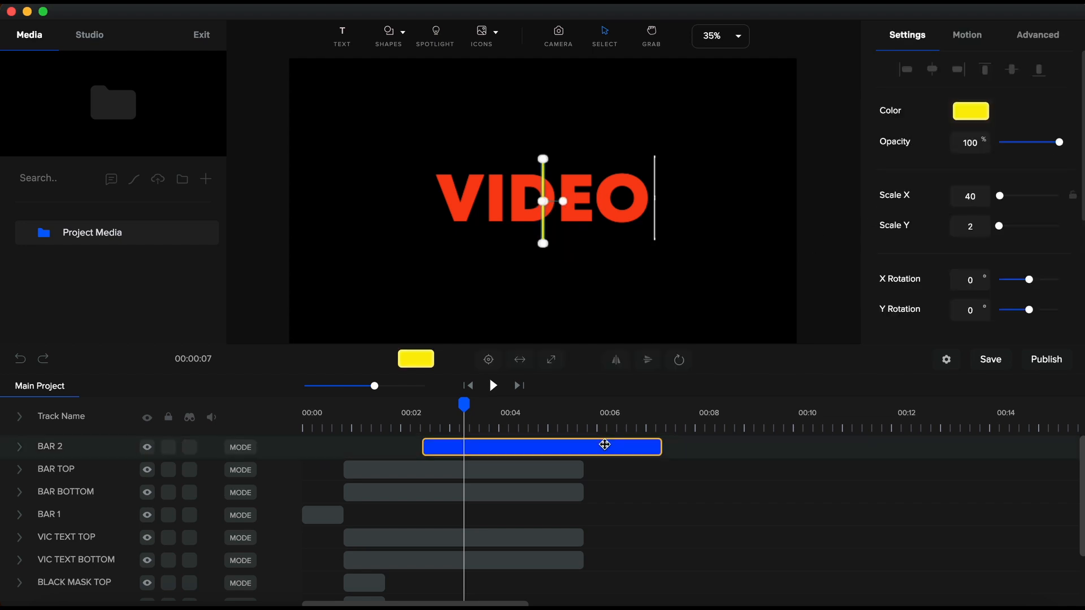
{"action": "key", "text": "shift+Right"}
{"action": "key", "text": "shift+Right"}
{"action": "key", "text": "shift+Right"}
{"action": "key", "text": "shift+Right"}
{"action": "key", "text": "shift+Right"}
{"action": "key", "text": "shift+Right"}
{"action": "key", "text": "shift+Right"}
{"action": "key", "text": "shift+Right"}
{"action": "key", "text": "shift+Right"}
{"action": "key", "text": "shift+Right"}
{"action": "key", "text": "shift+Right"}
{"action": "key", "text": "shift+Right"}
{"action": "key", "text": "shift+Right"}
{"action": "key", "text": "shift+Right"}
{"action": "key", "text": "shift+Right"}
{"action": "key", "text": "shift+Right"}
{"action": "key", "text": "shift+Right"}
{"action": "key", "text": "shift+Right"}
{"action": "key", "text": "shift+Right"}
{"action": "key", "text": "shift+Right"}
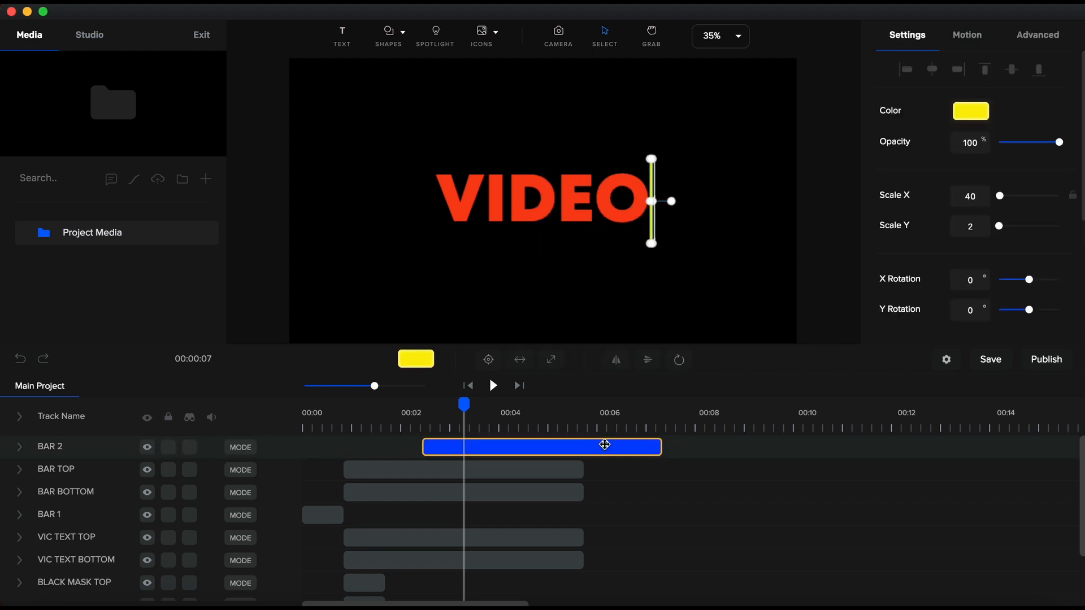
- Set BAR 2's Scale Y to 1 to match the thickness of the white bar
{"action": "scroll", "coordinate": [666, 202], "scroll_direction": "up", "scroll_amount": 5}
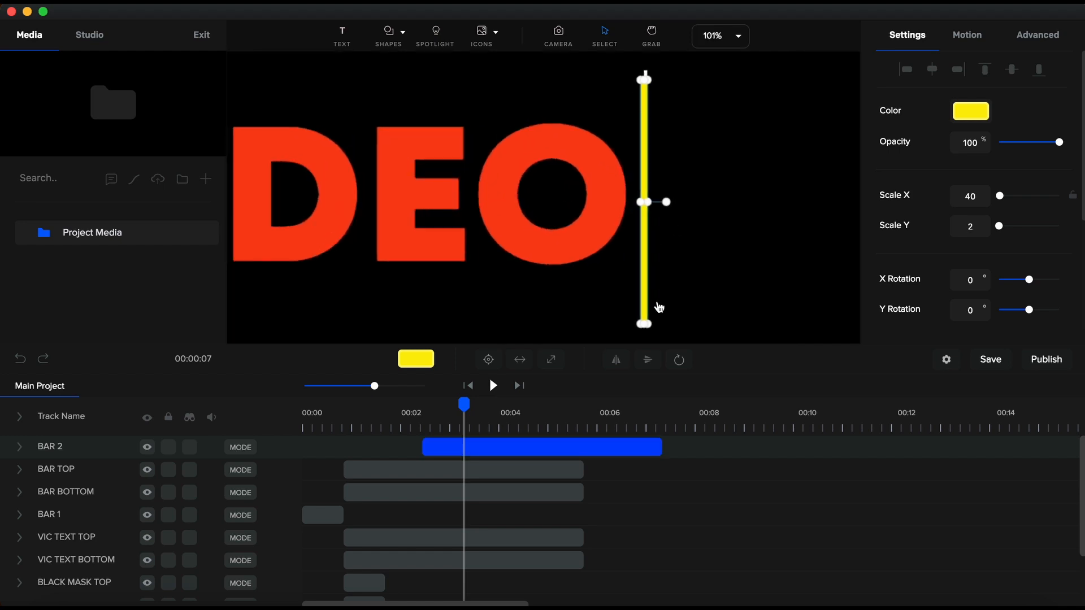
{"action": "scroll", "coordinate": [661, 317], "scroll_direction": "down", "scroll_amount": 1}
{"action": "scroll", "coordinate": [650, 325], "scroll_direction": "up", "scroll_amount": 4}
{"action": "scroll", "coordinate": [674, 272], "scroll_direction": "down", "scroll_amount": 6}
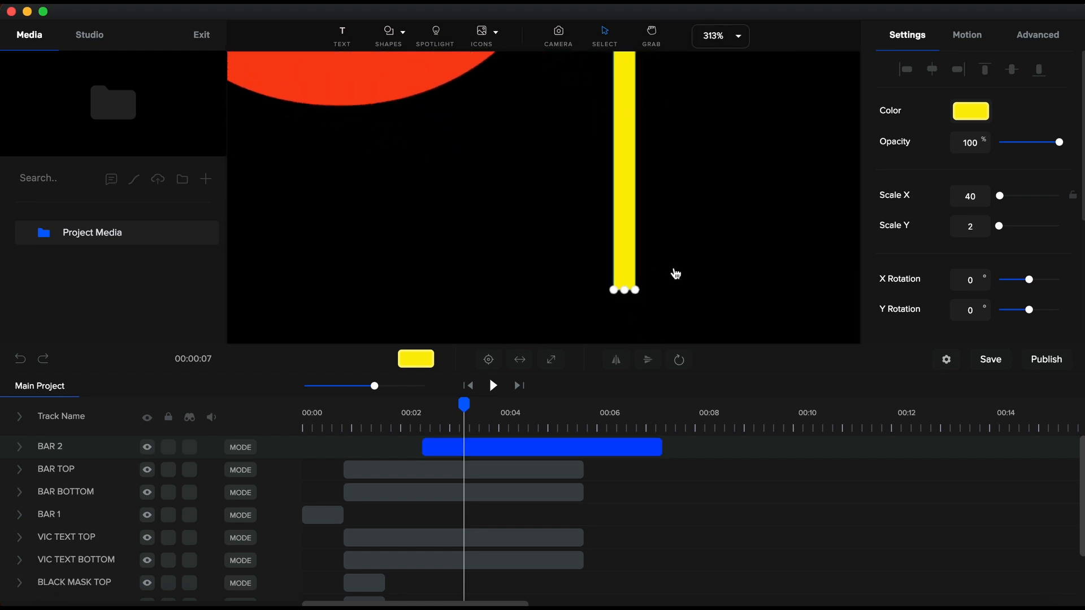
{"action": "scroll", "coordinate": [673, 238], "scroll_direction": "up", "scroll_amount": 6}
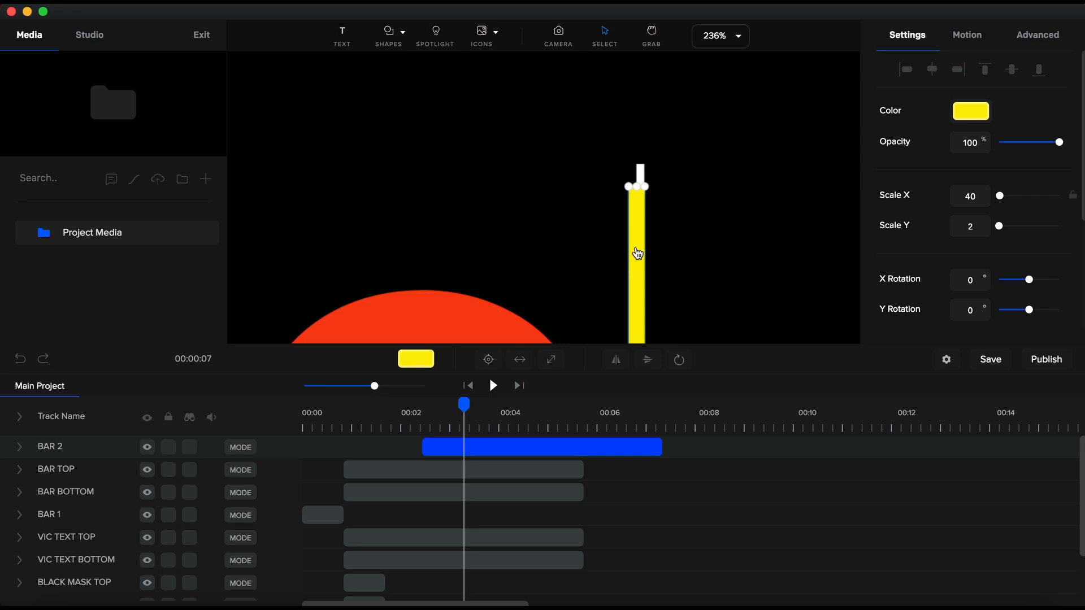
{"action": "left_click", "coordinate": [485, 470]}
{"action": "left_click", "coordinate": [489, 448]}
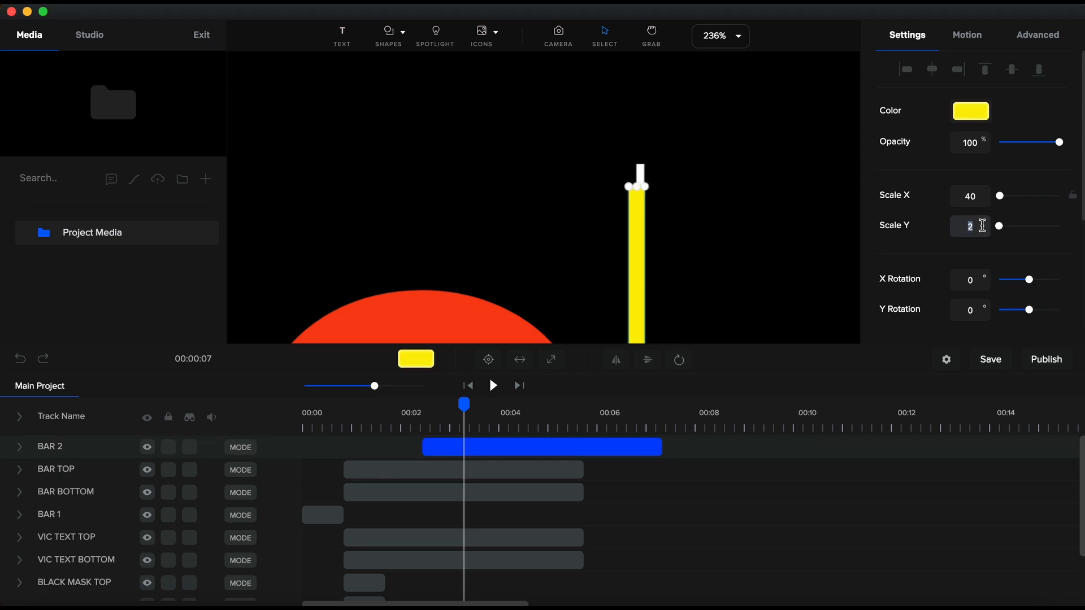
{"action": "type", "text": "1"}
{"action": "left_click", "coordinate": [610, 274]}
- Nudge BAR 2 slightly right and up until it exactly covers the white bar beside VIDEO
{"action": "left_click", "coordinate": [615, 447]}
{"action": "key", "text": "Right"}
{"action": "key", "text": "Right"}
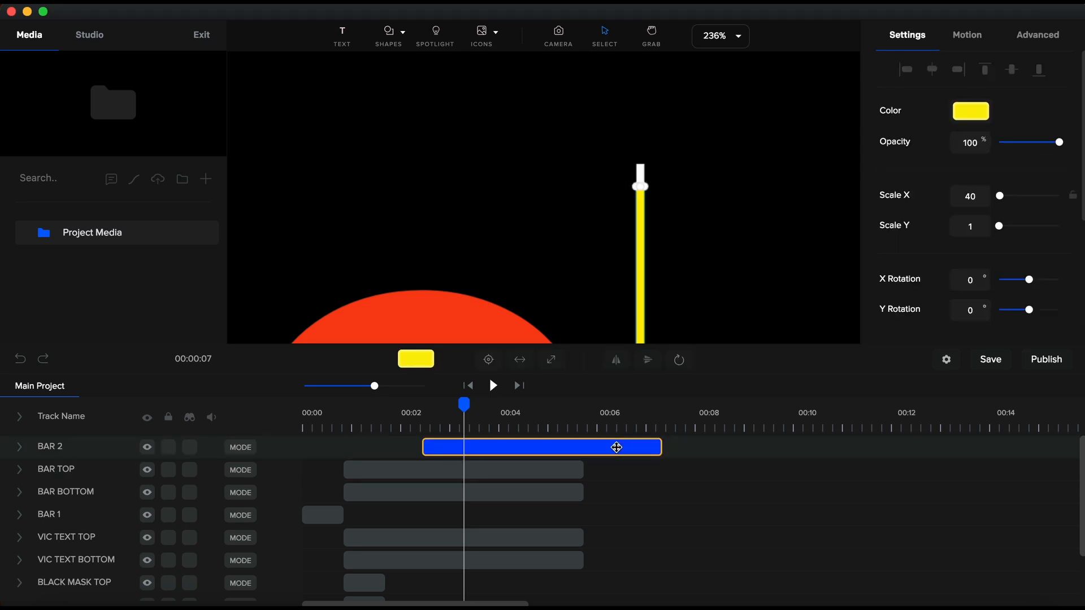
{"action": "key", "text": "Up"}
{"action": "key", "text": "Up"}
{"action": "key", "text": "Up"}
{"action": "key", "text": "Up"}
{"action": "key", "text": "Up"}
- Examine up close how BAR 2 lines up with the white bars at the end of VIDEO
{"action": "left_click", "coordinate": [656, 206]}
{"action": "scroll", "coordinate": [650, 176], "scroll_direction": "up", "scroll_amount": 3}
{"action": "scroll", "coordinate": [644, 177], "scroll_direction": "up", "scroll_amount": 1}
{"action": "left_click", "coordinate": [612, 240]}
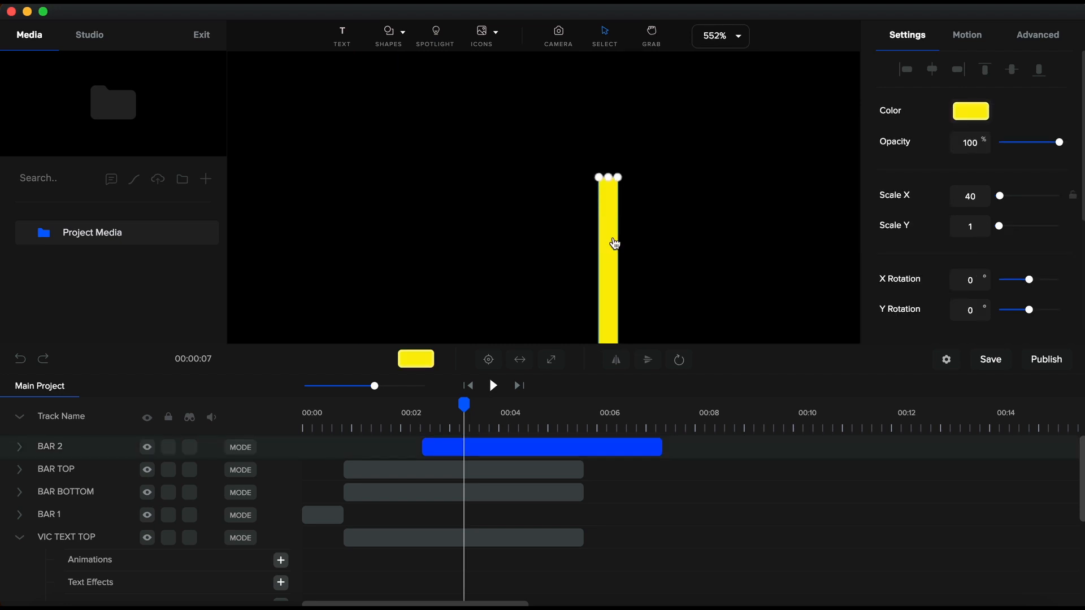
{"action": "left_click", "coordinate": [623, 257]}
{"action": "left_click", "coordinate": [721, 36]}
{"action": "left_click", "coordinate": [722, 67]}
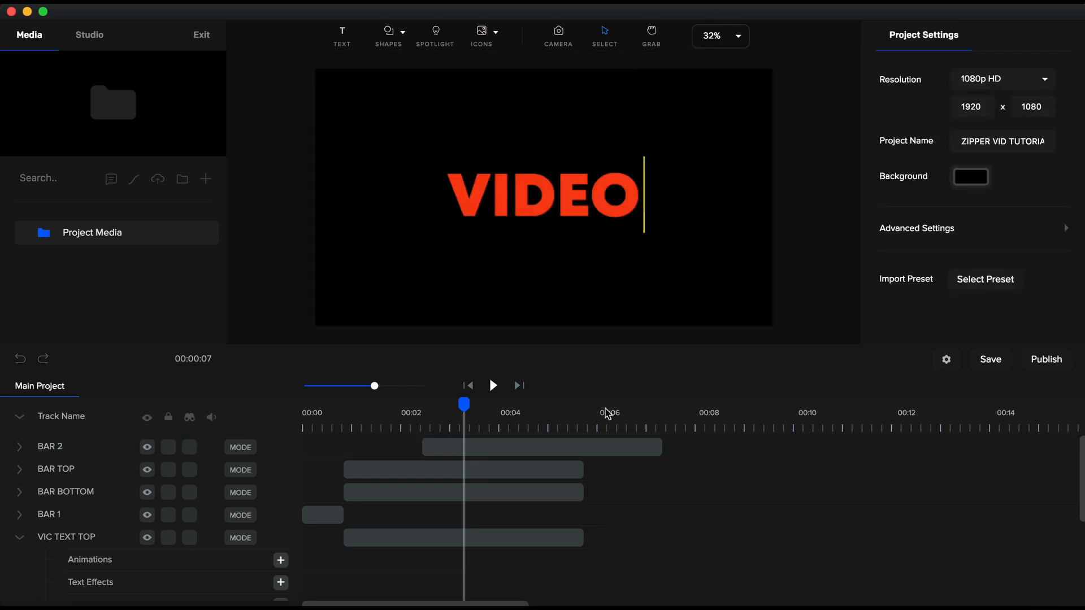
{"action": "left_click", "coordinate": [609, 446]}
{"action": "scroll", "coordinate": [648, 236], "scroll_direction": "up", "scroll_amount": 5}
{"action": "scroll", "coordinate": [627, 264], "scroll_direction": "up", "scroll_amount": 2}
{"action": "left_click", "coordinate": [721, 36]}
{"action": "left_click", "coordinate": [722, 67]}
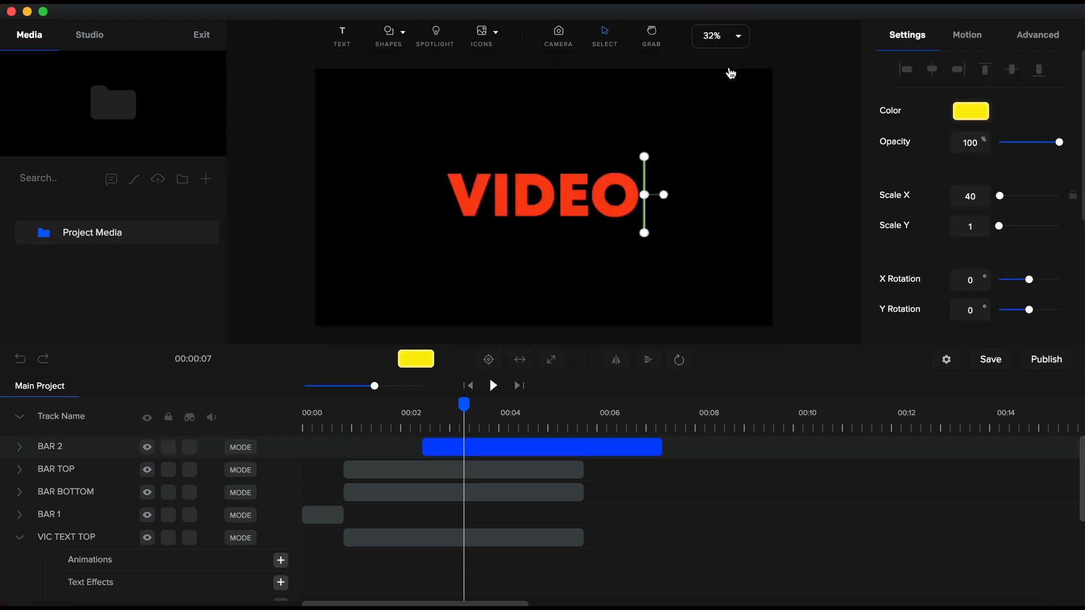
- Change BAR 2's color to white
{"action": "left_click", "coordinate": [565, 447]}
{"action": "left_click", "coordinate": [983, 111]}
{"action": "left_click_drag", "start_coordinate": [931, 135], "coordinate": [874, 92]}
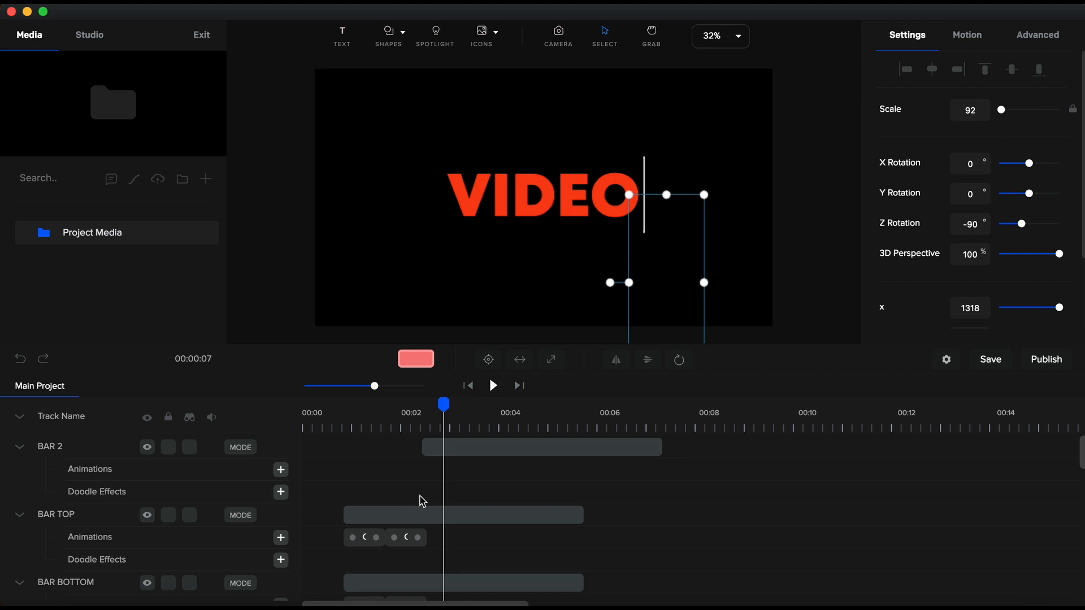
- Trim the BAR TOP clip to end with its last animation and move BAR 2 to start at that point
{"action": "left_click", "coordinate": [428, 513]}
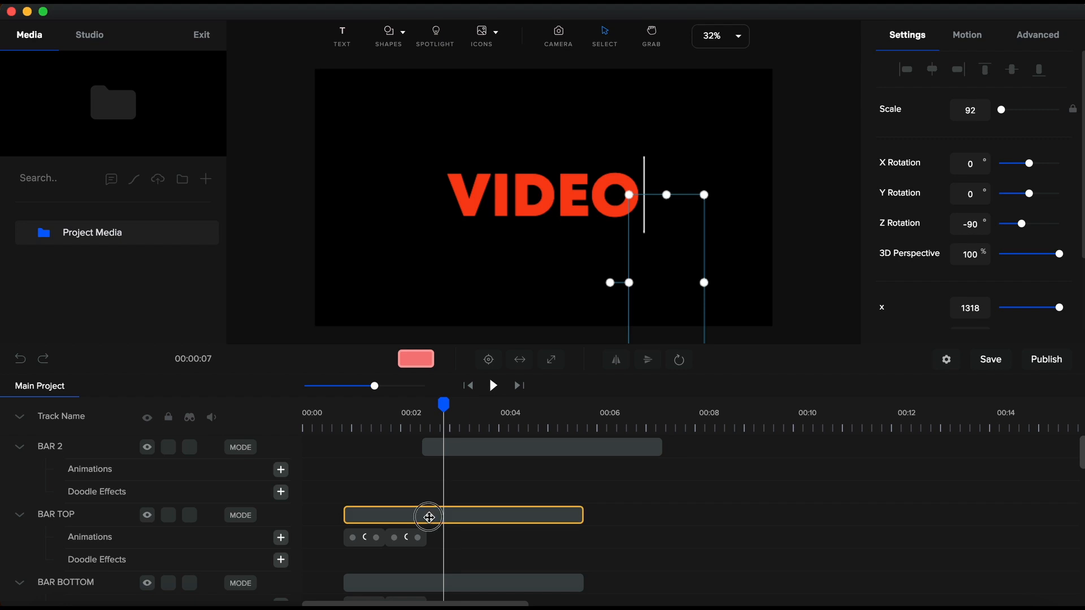
{"action": "left_click_drag", "start_coordinate": [581, 514], "coordinate": [438, 517]}
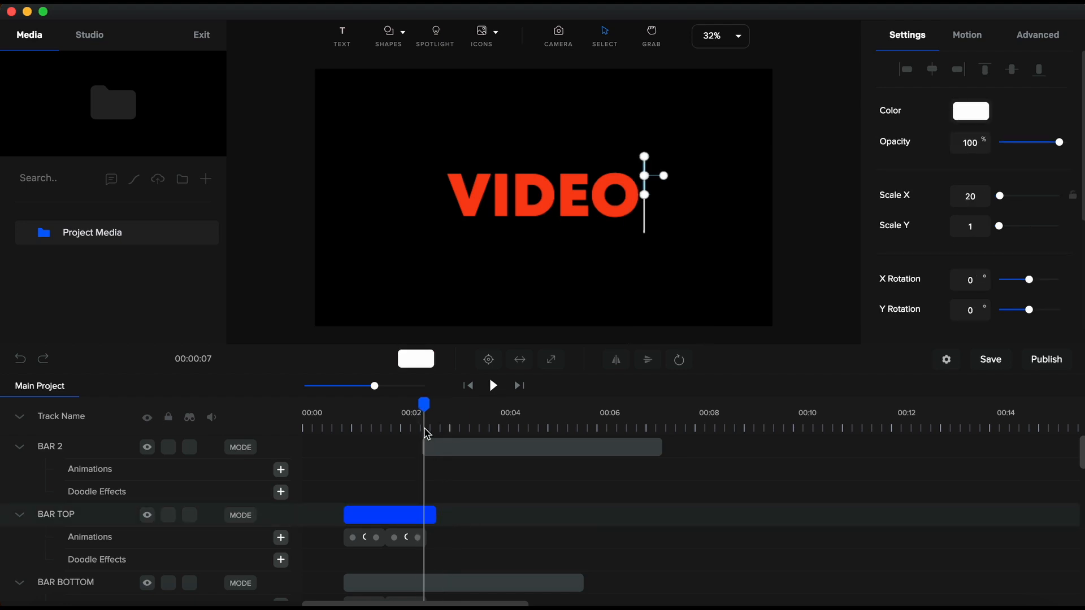
{"action": "left_click_drag", "start_coordinate": [376, 386], "coordinate": [401, 386]}
{"action": "left_click_drag", "start_coordinate": [467, 506], "coordinate": [435, 513]}
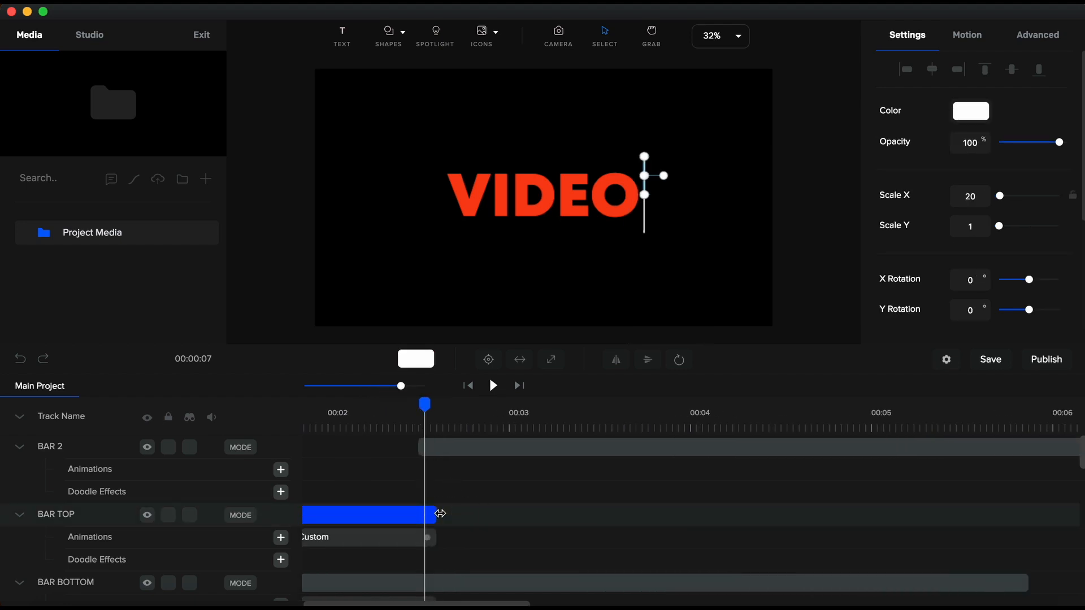
{"action": "left_click", "coordinate": [453, 447]}
{"action": "left_click_drag", "start_coordinate": [402, 386], "coordinate": [379, 386]}
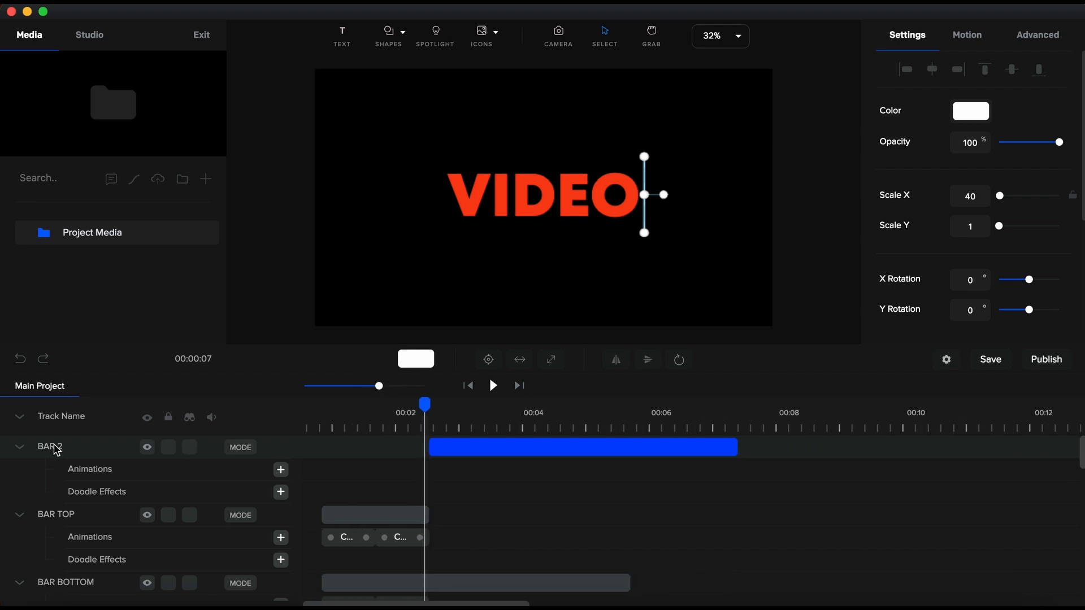
- Collapse all tracks, move the BAR 2 track below BAR TOP and expand it
{"action": "left_click", "coordinate": [20, 420]}
{"action": "left_click", "coordinate": [44, 450]}
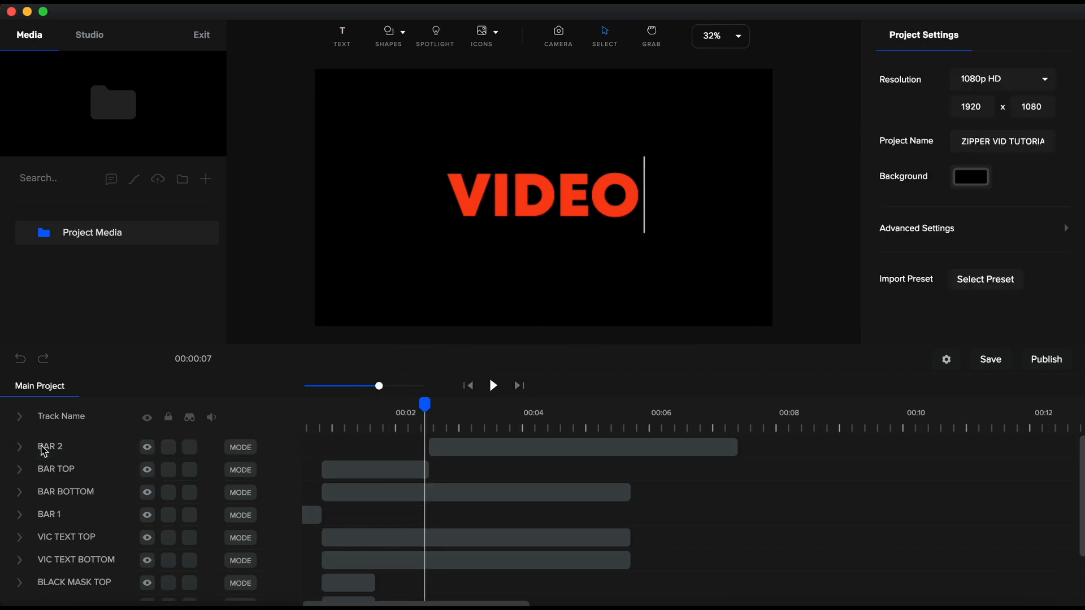
{"action": "left_click_drag", "start_coordinate": [44, 450], "coordinate": [36, 476]}
{"action": "left_click", "coordinate": [21, 473]}
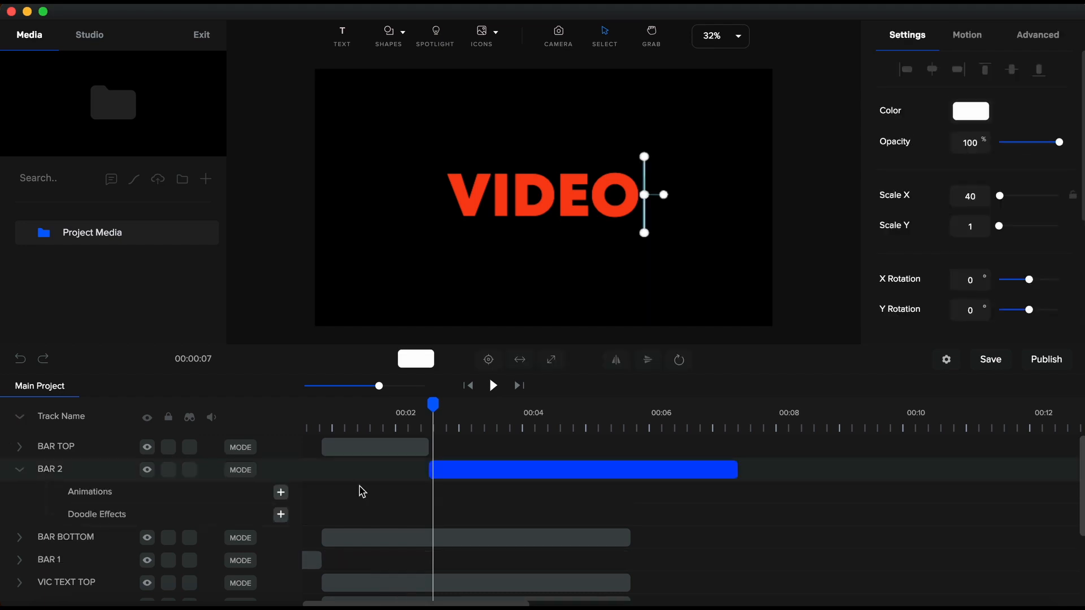
- Add a Position animation with Sine easing on Both to BAR 2 that moves it a little further right of VIDEO
{"action": "left_click", "coordinate": [281, 493]}
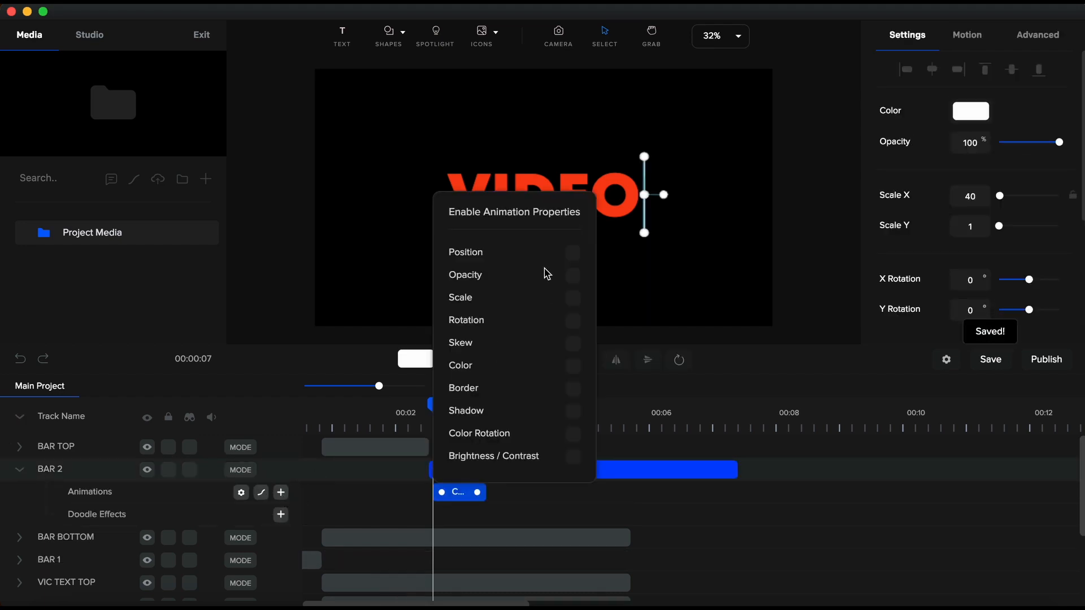
{"action": "left_click", "coordinate": [573, 255]}
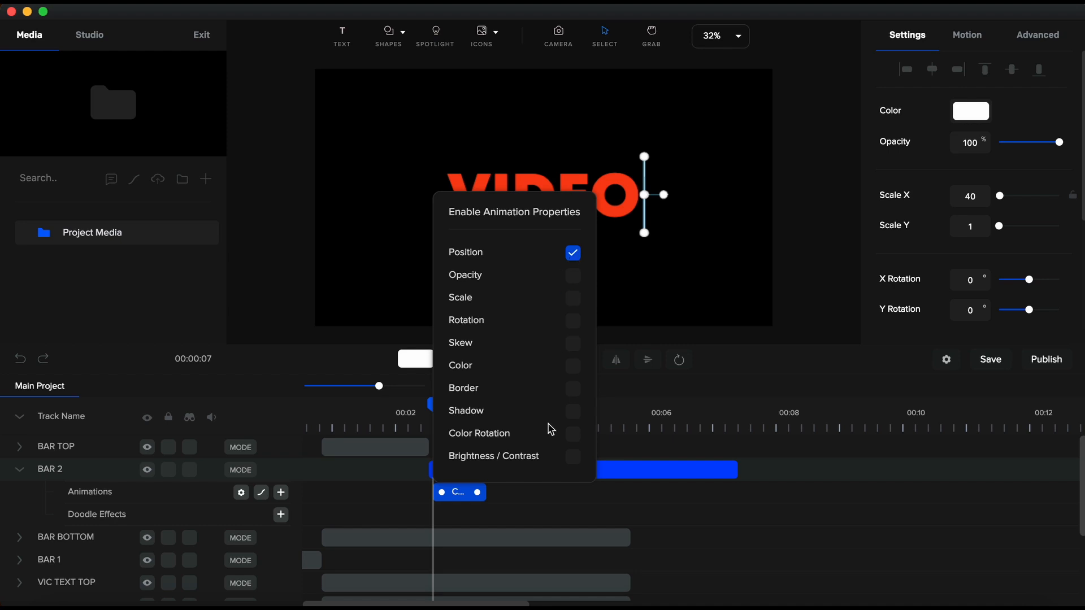
{"action": "left_click", "coordinate": [262, 496]}
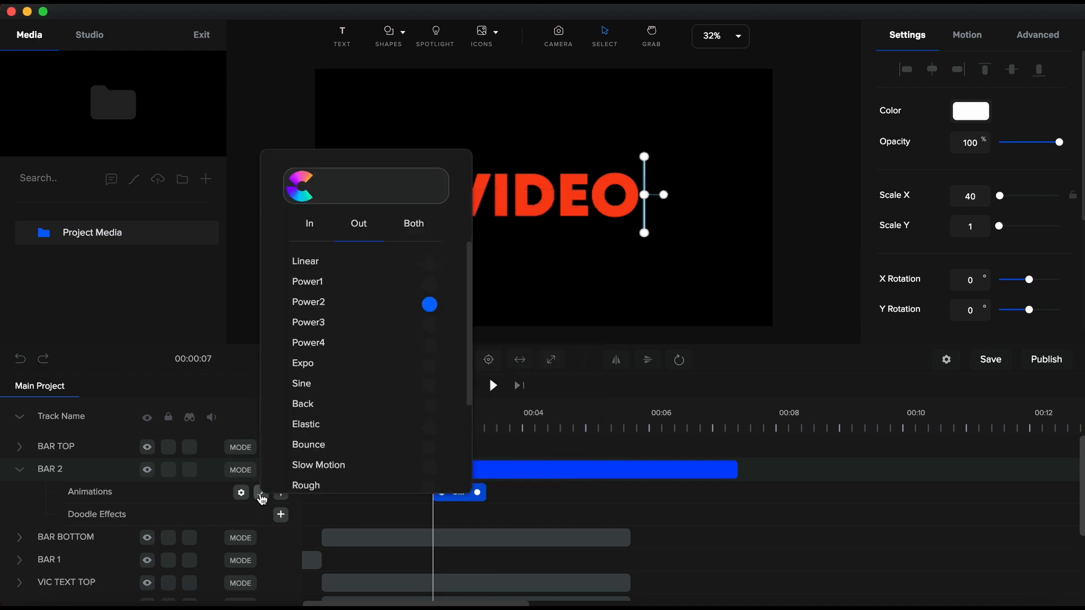
{"action": "left_click", "coordinate": [430, 388]}
{"action": "left_click", "coordinate": [416, 229]}
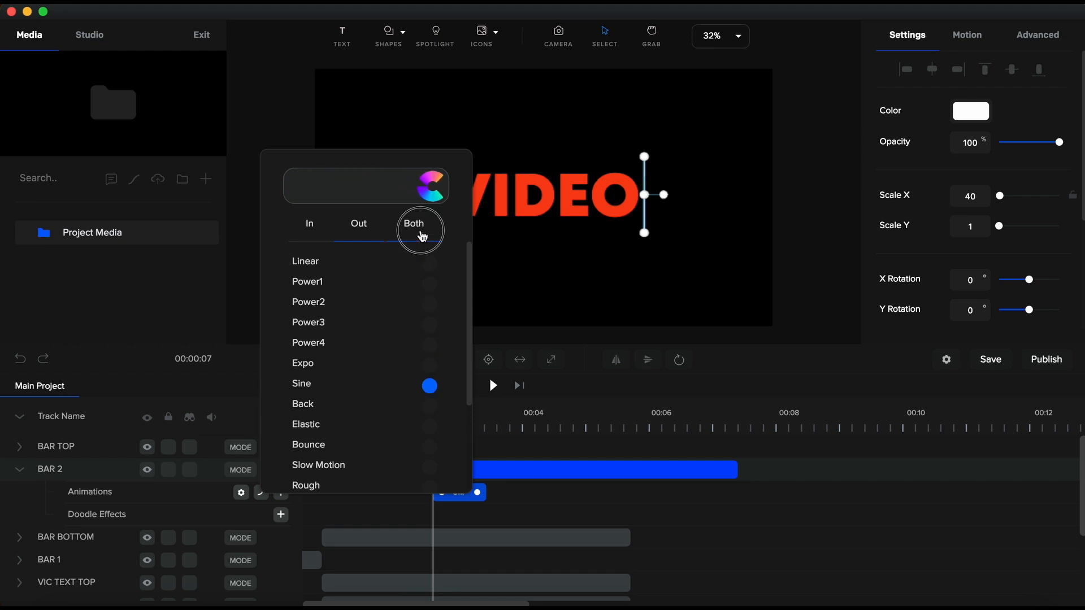
{"action": "left_click", "coordinate": [494, 433]}
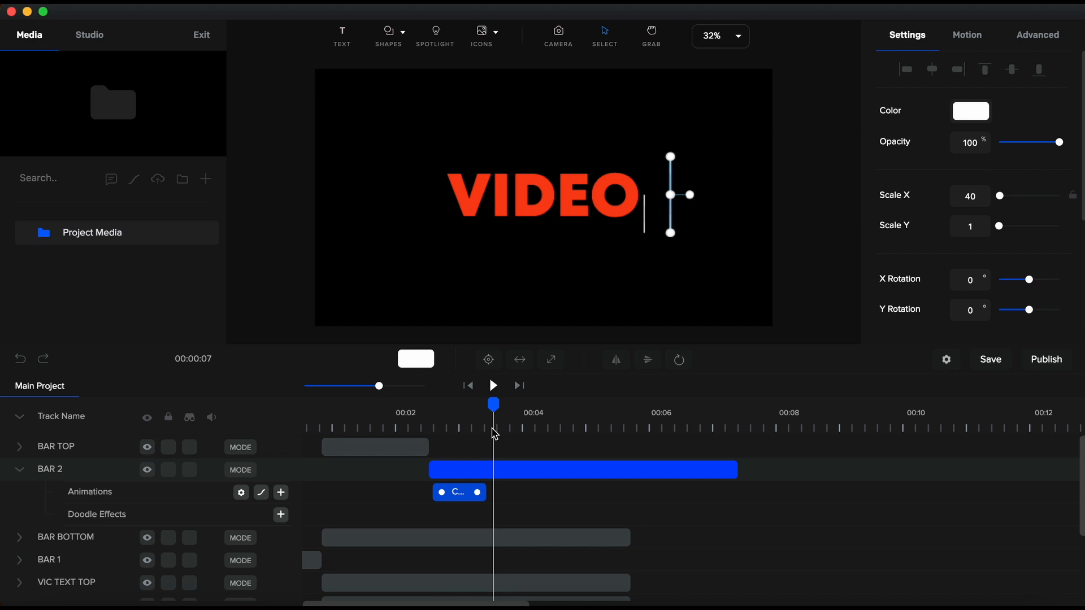
{"action": "left_click", "coordinate": [493, 431]}
- Trim the BAR BOTTOM clip to end where BAR 2 starts
{"action": "left_click", "coordinate": [430, 429]}
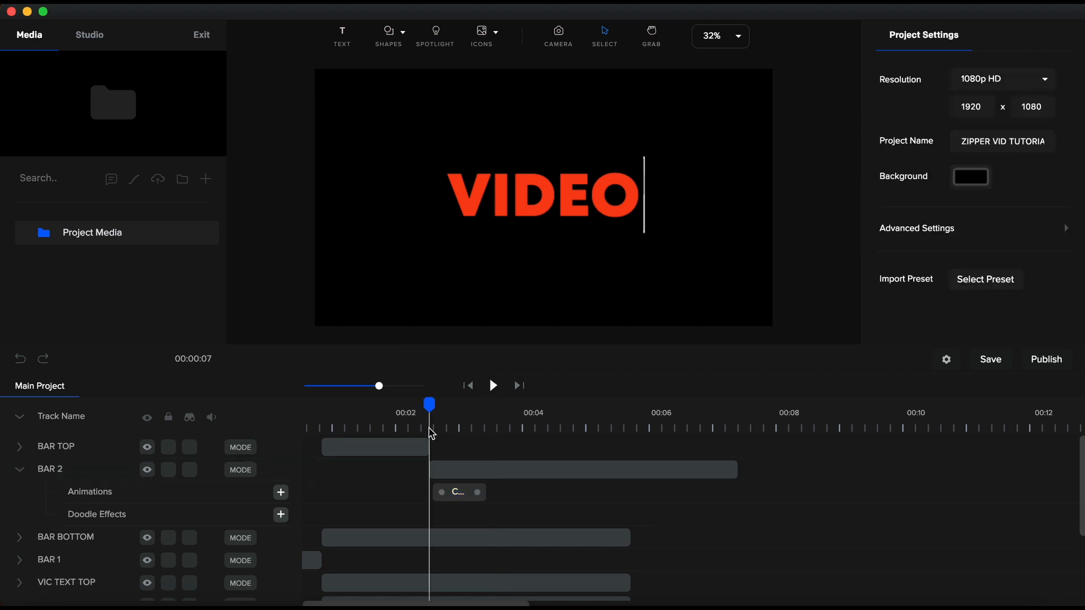
{"action": "left_click", "coordinate": [530, 535]}
{"action": "left_click_drag", "start_coordinate": [483, 538], "coordinate": [431, 535]}
- Start BAR 2's first animation at the beginning of its clip, lengthen it, and place the playhead at its end
{"action": "left_click", "coordinate": [485, 491]}
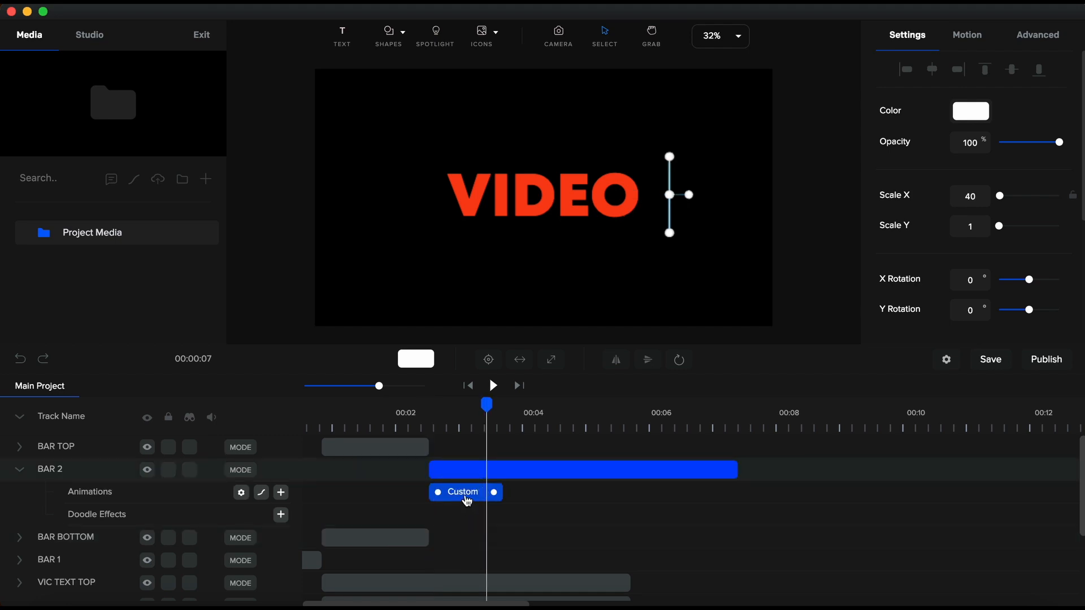
{"action": "left_click", "coordinate": [505, 429]}
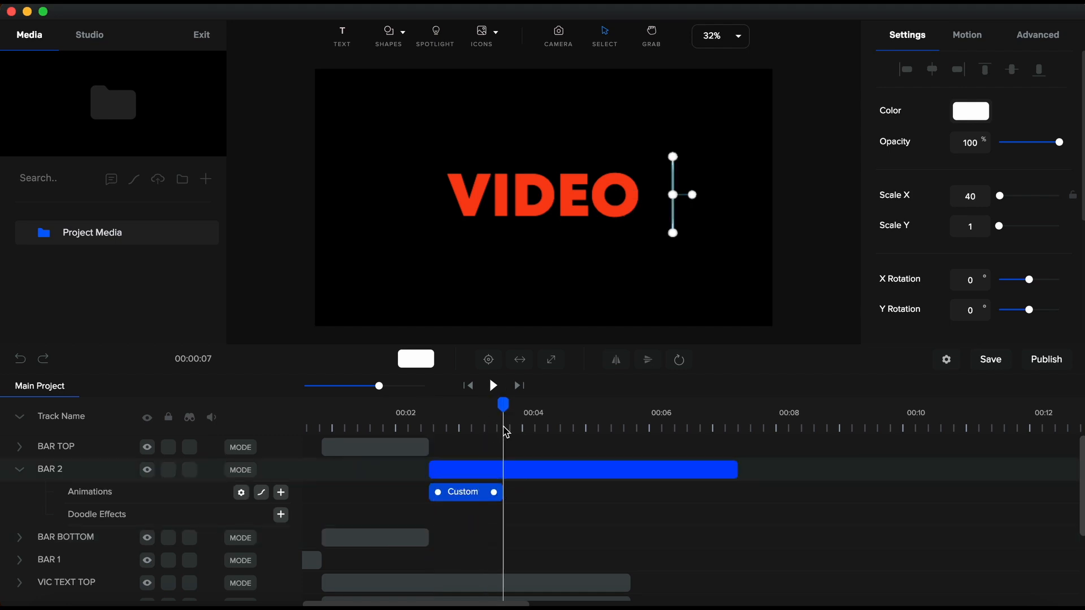
- Add a second Position animation with Expo easing on Both to BAR 2, moving it past VIDEO to the left of the V
{"action": "left_click", "coordinate": [281, 492]}
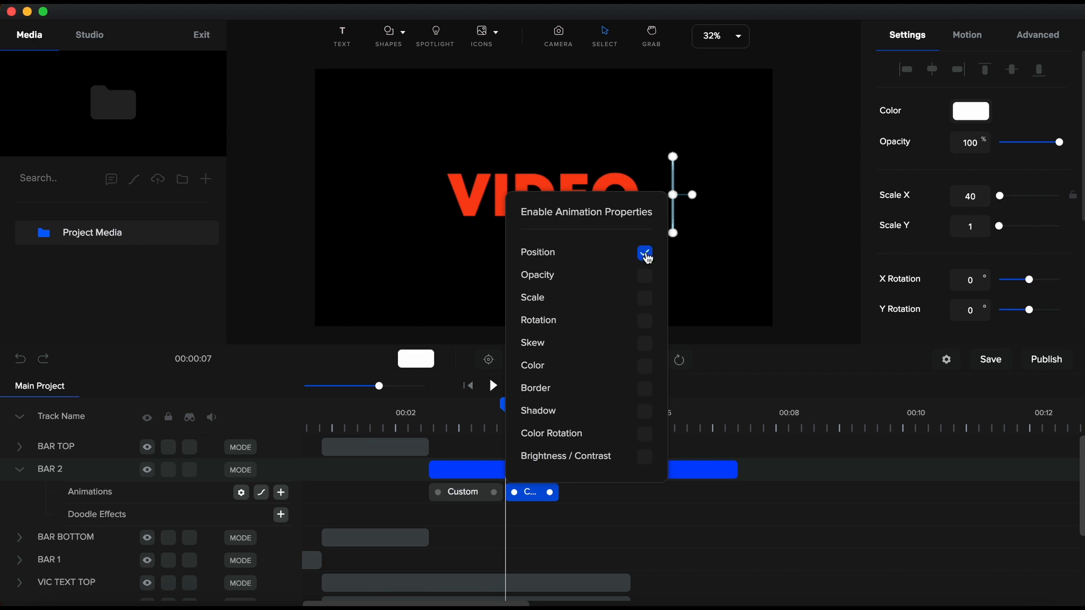
{"action": "left_click", "coordinate": [261, 492]}
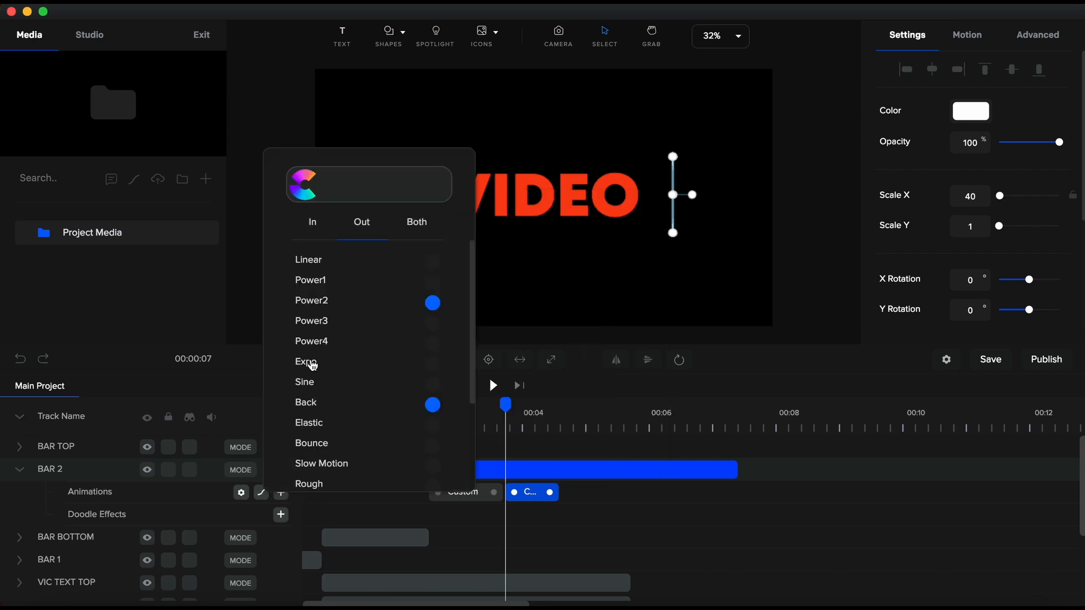
{"action": "left_click", "coordinate": [421, 228]}
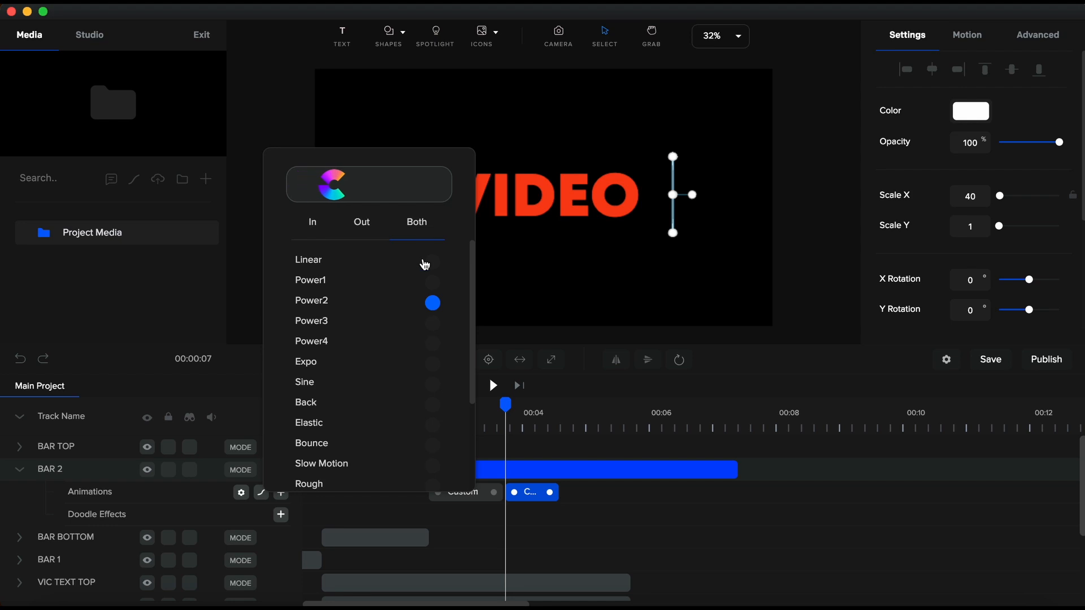
{"action": "left_click", "coordinate": [434, 366]}
{"action": "left_click", "coordinate": [559, 431]}
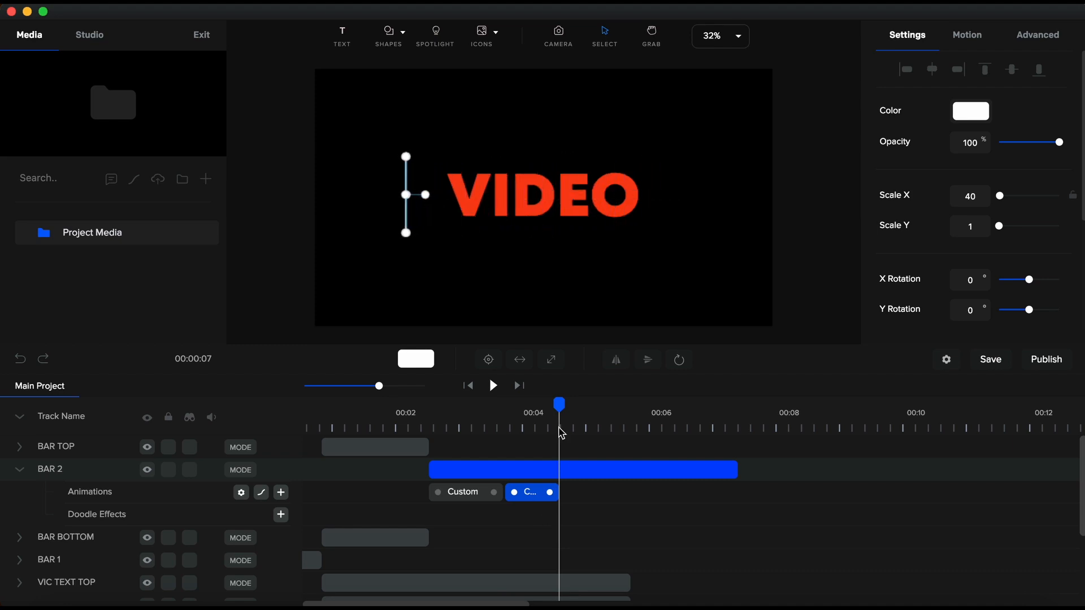
- Add a third Position animation to BAR 2 right after the second, with Sine easing on Both
{"action": "left_click", "coordinate": [282, 494]}
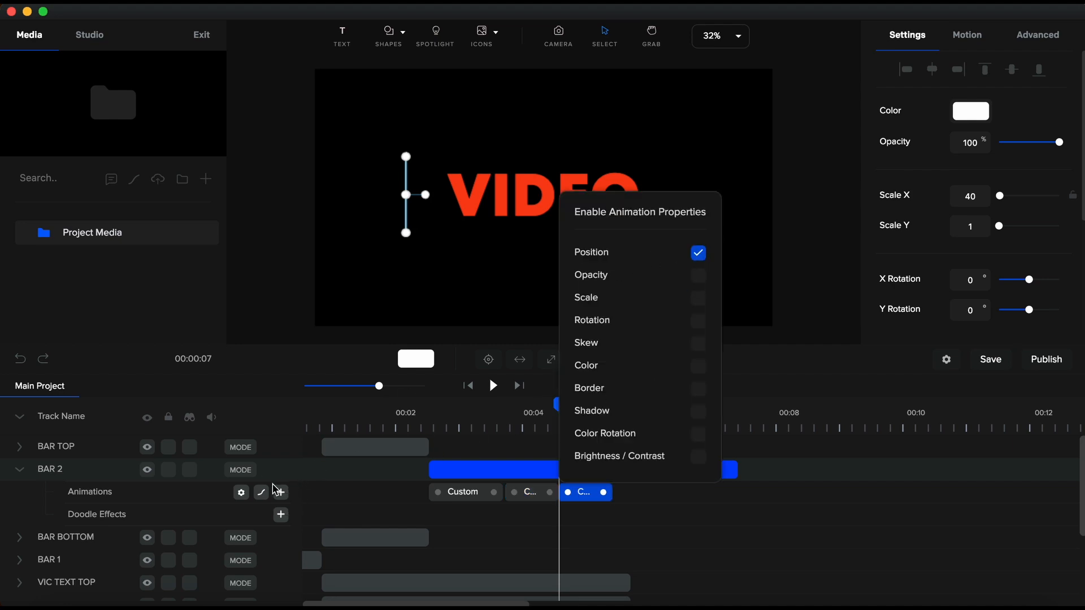
{"action": "left_click", "coordinate": [261, 492]}
{"action": "left_click", "coordinate": [416, 221]}
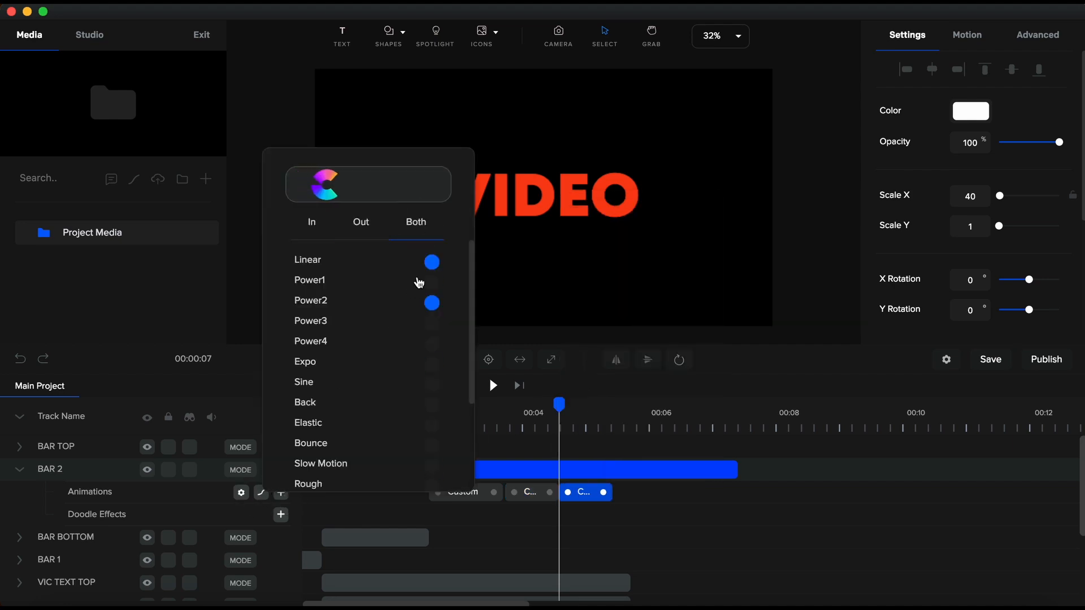
{"action": "left_click", "coordinate": [430, 383]}
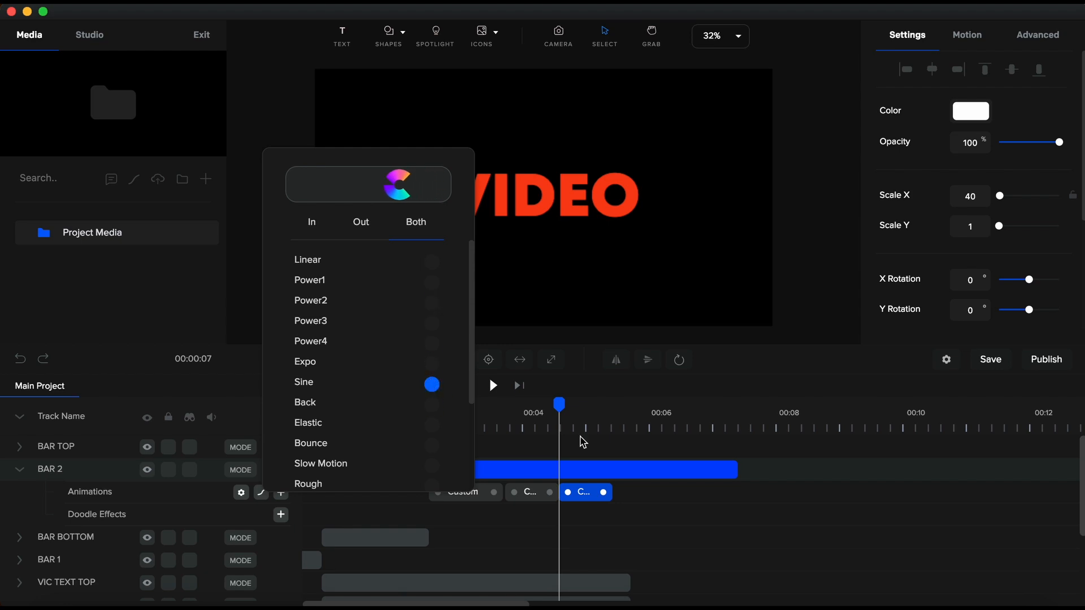
- Move BAR 2 off the canvas past its left edge at the end of the third animation, and preview the motion
{"action": "left_click", "coordinate": [612, 432]}
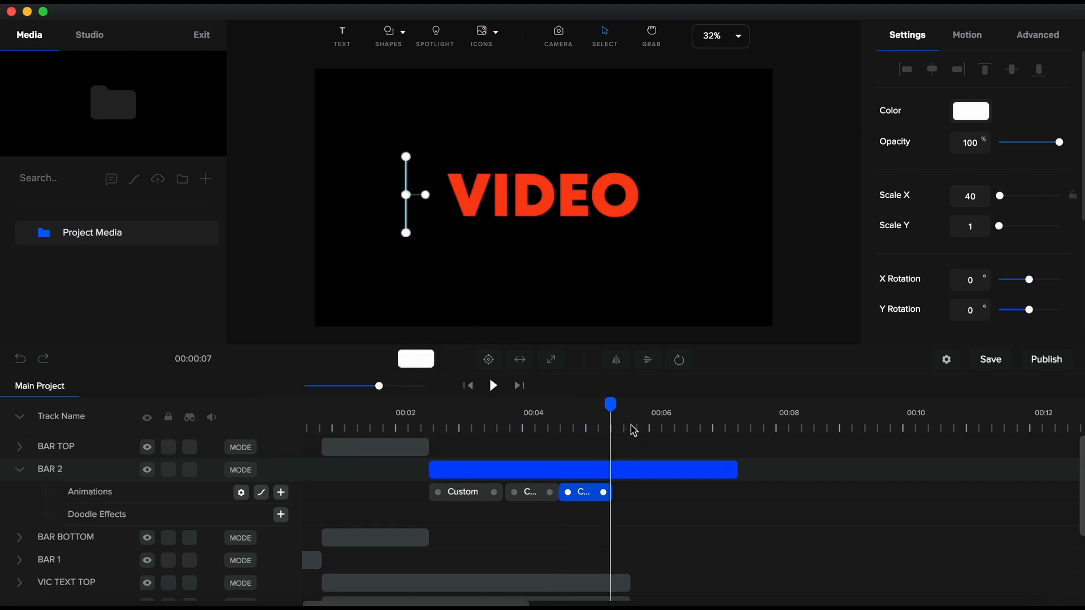
{"action": "left_click", "coordinate": [630, 427]}
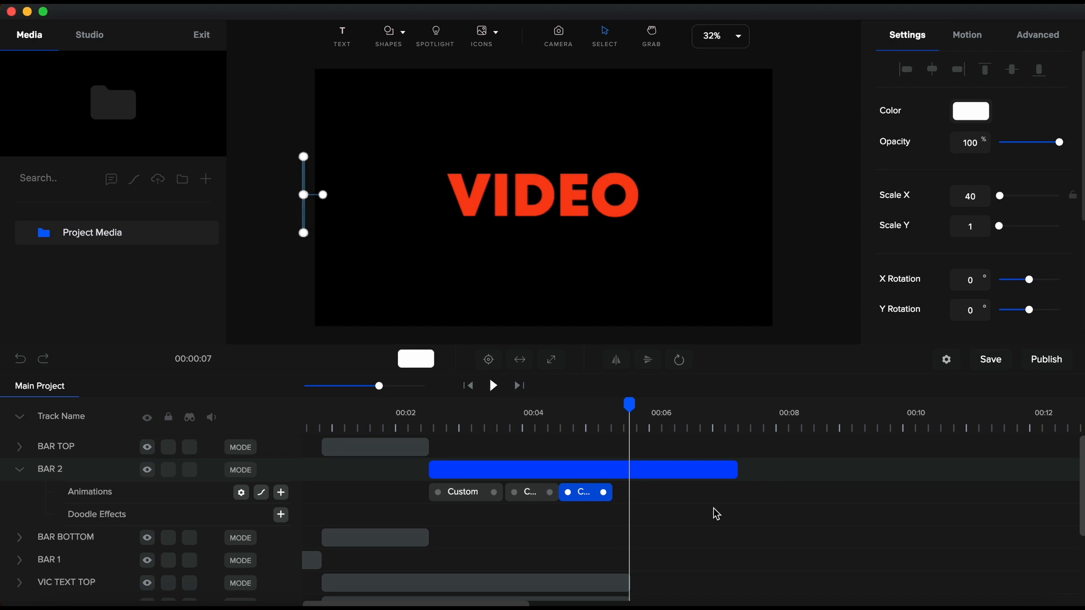
{"action": "left_click", "coordinate": [434, 430]}
{"action": "key", "text": "space"}
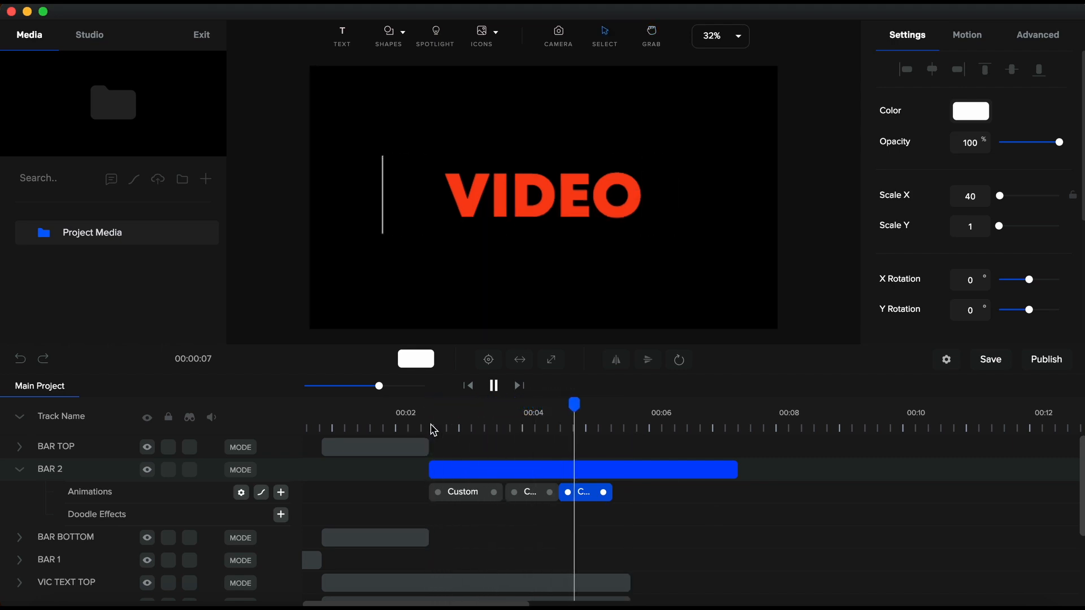
{"action": "key", "text": "space"}
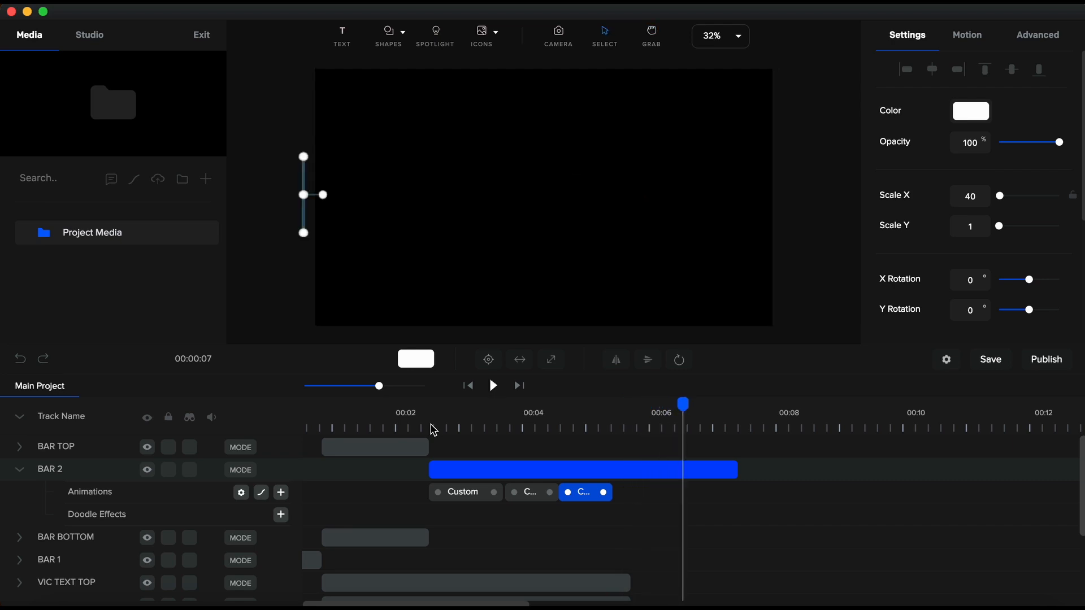
- Trim the BAR 2 clip to end with its last animation
{"action": "left_click", "coordinate": [529, 493]}
{"action": "left_click", "coordinate": [579, 497]}
{"action": "left_click_drag", "start_coordinate": [736, 470], "coordinate": [611, 475]}
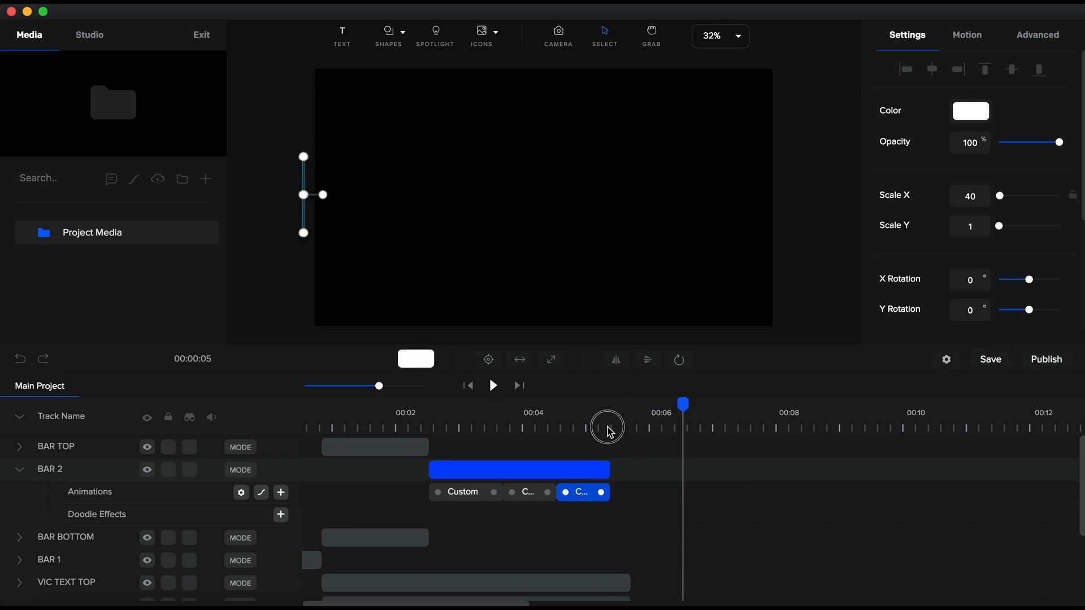
{"action": "left_click", "coordinate": [609, 427]}
- Duplicate the VIDEO text track and color the copy white (#FFFFFF)
{"action": "left_click", "coordinate": [430, 428]}
{"action": "left_click_drag", "start_coordinate": [429, 404], "coordinate": [526, 404]}
{"action": "scroll", "coordinate": [533, 503], "scroll_direction": "down", "scroll_amount": 5}
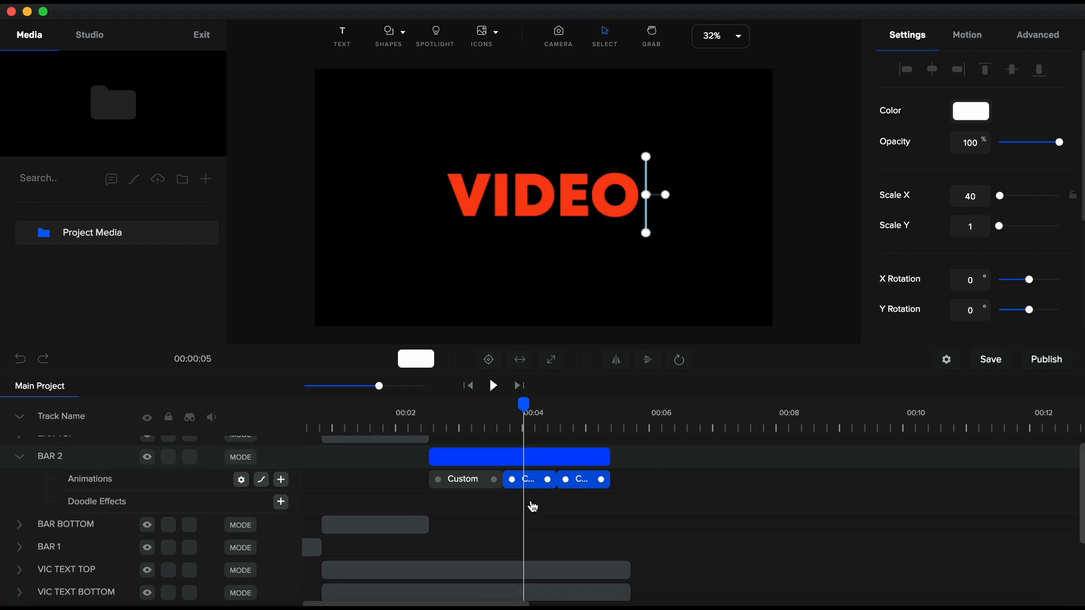
{"action": "left_click", "coordinate": [463, 567]}
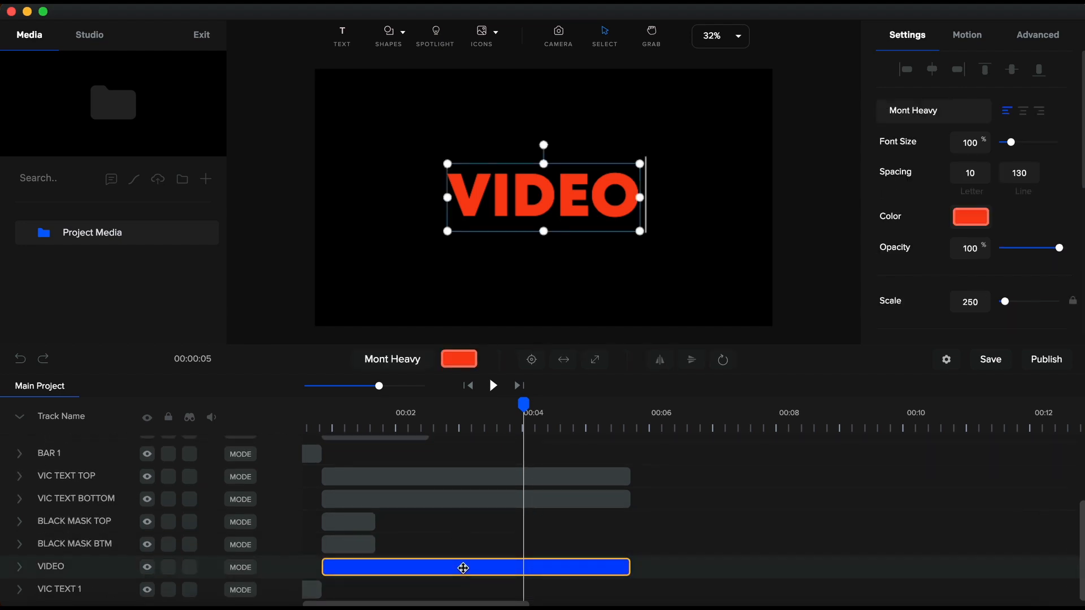
{"action": "key", "text": "super+d"}
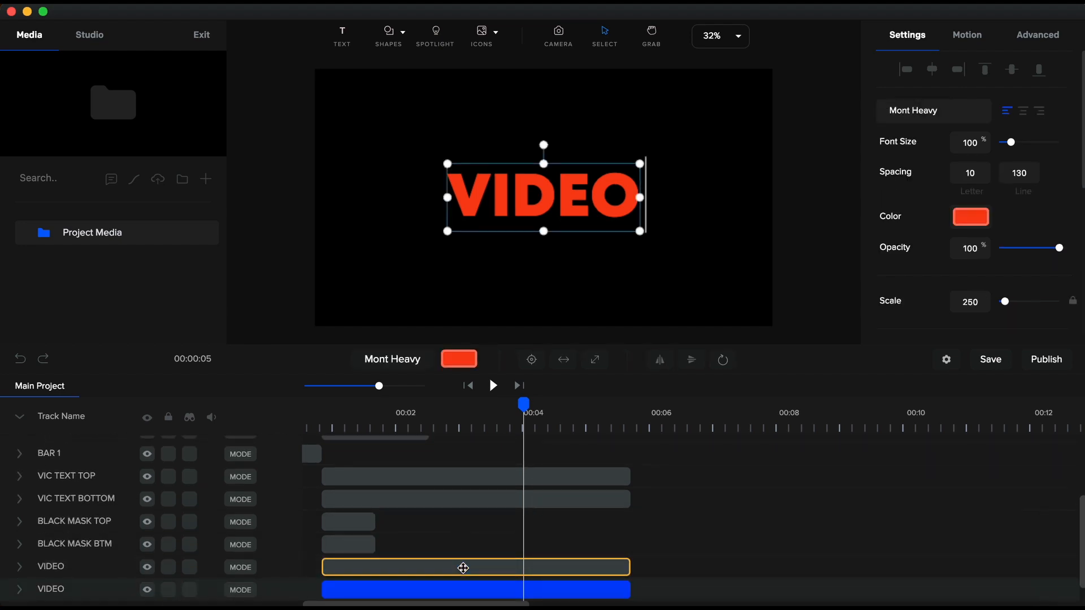
{"action": "left_click", "coordinate": [974, 218]}
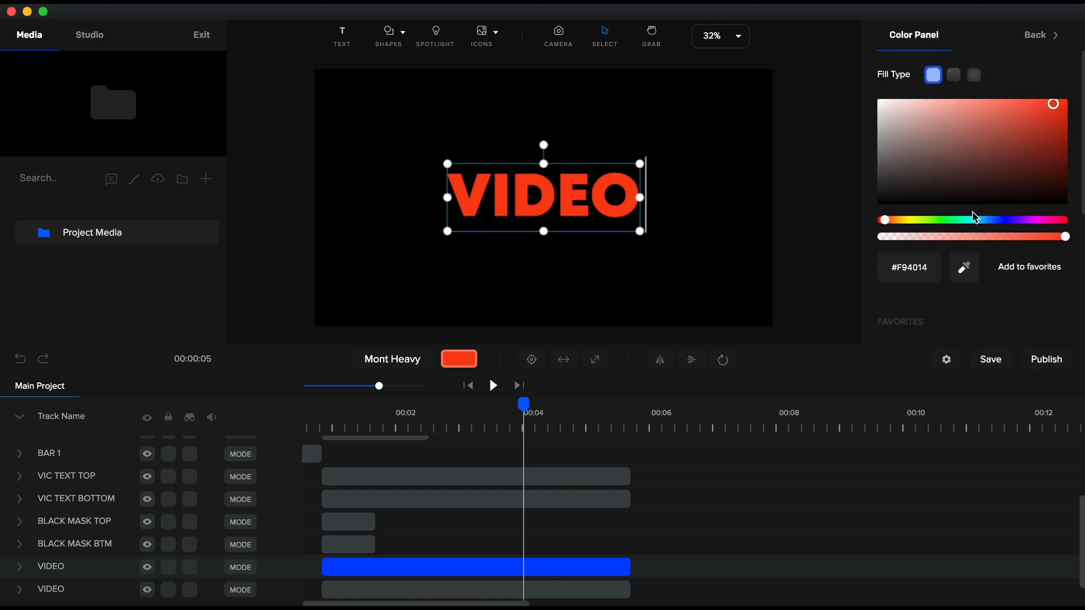
{"action": "left_click_drag", "start_coordinate": [974, 137], "coordinate": [861, 89]}
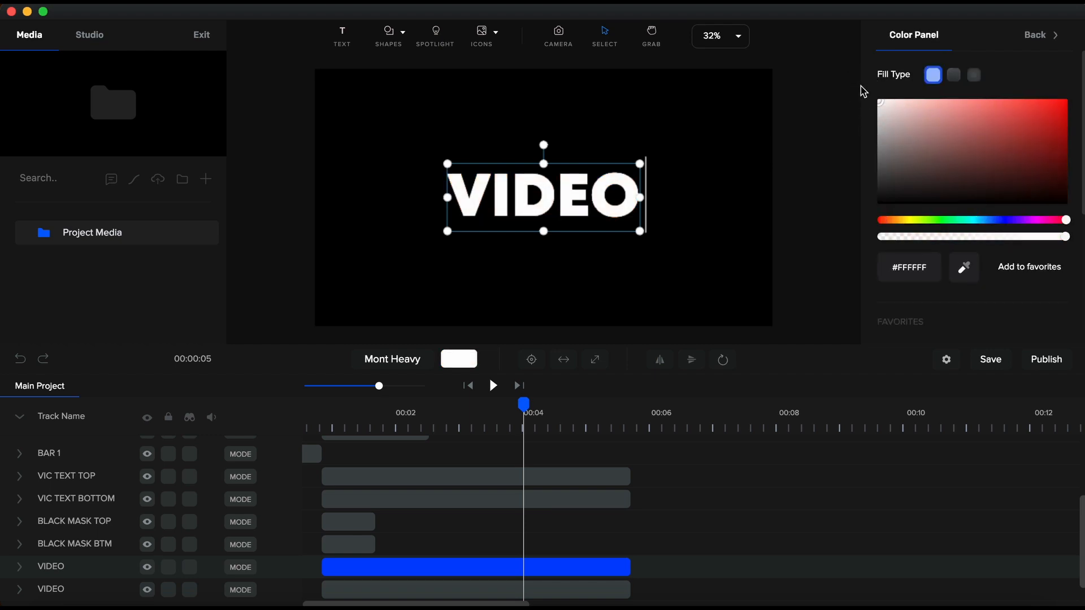
- Lock every track except the white VIDEO copy and change its text to STUDIO
{"action": "left_click", "coordinate": [169, 417]}
{"action": "left_click", "coordinate": [168, 566]}
{"action": "left_click", "coordinate": [557, 210]}
{"action": "double_click", "coordinate": [557, 211]}
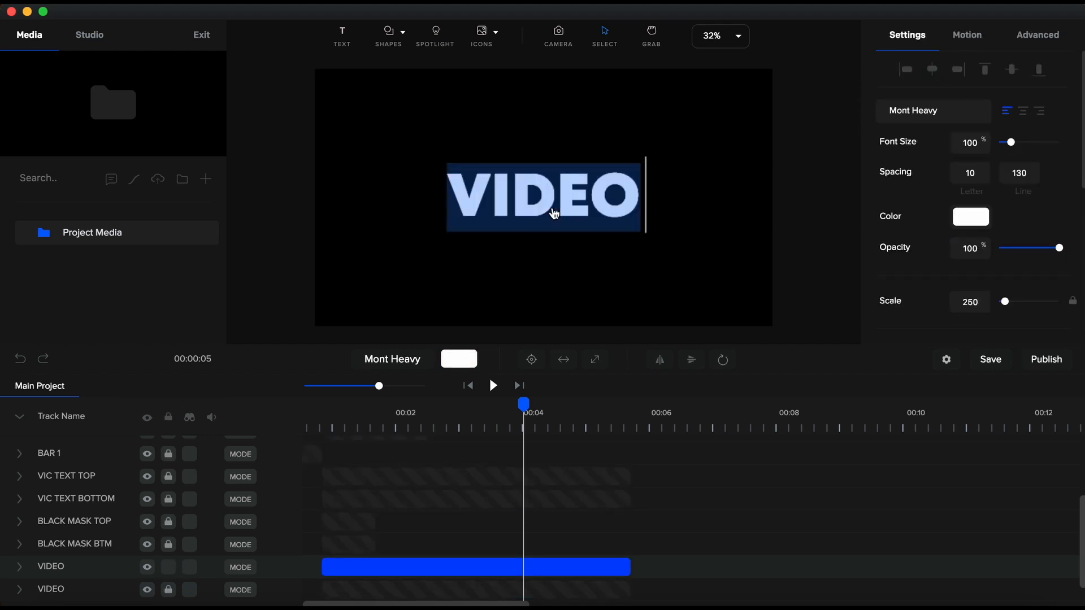
{"action": "type", "text": "STUDIO"}
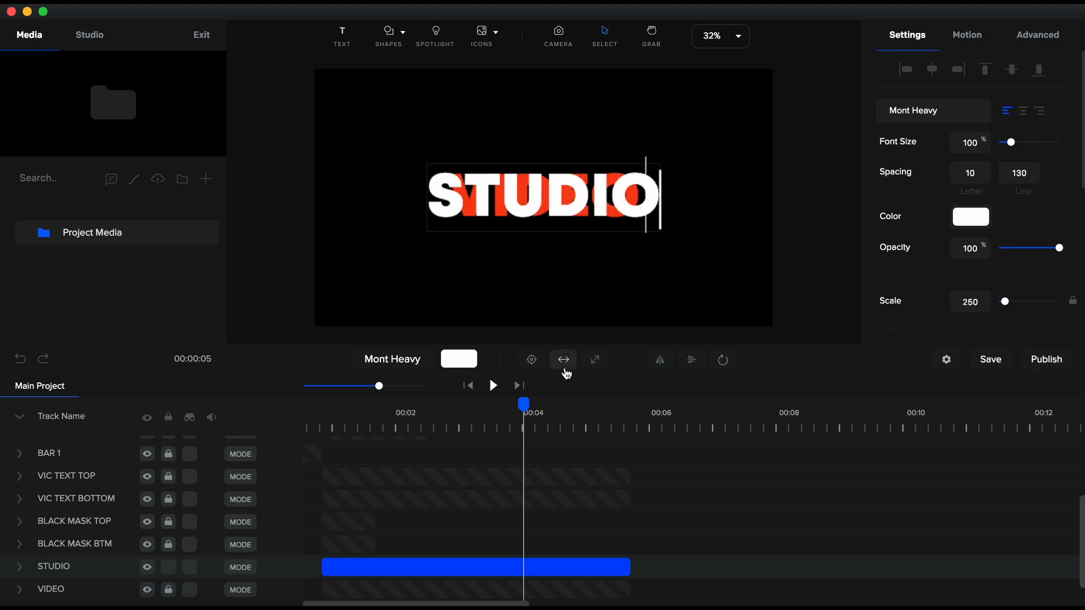
- Start the STUDIO clip at BAR 2's second animation and move the BAR 2 track below BAR BOTTOM
{"action": "left_click_drag", "start_coordinate": [425, 566], "coordinate": [589, 562]}
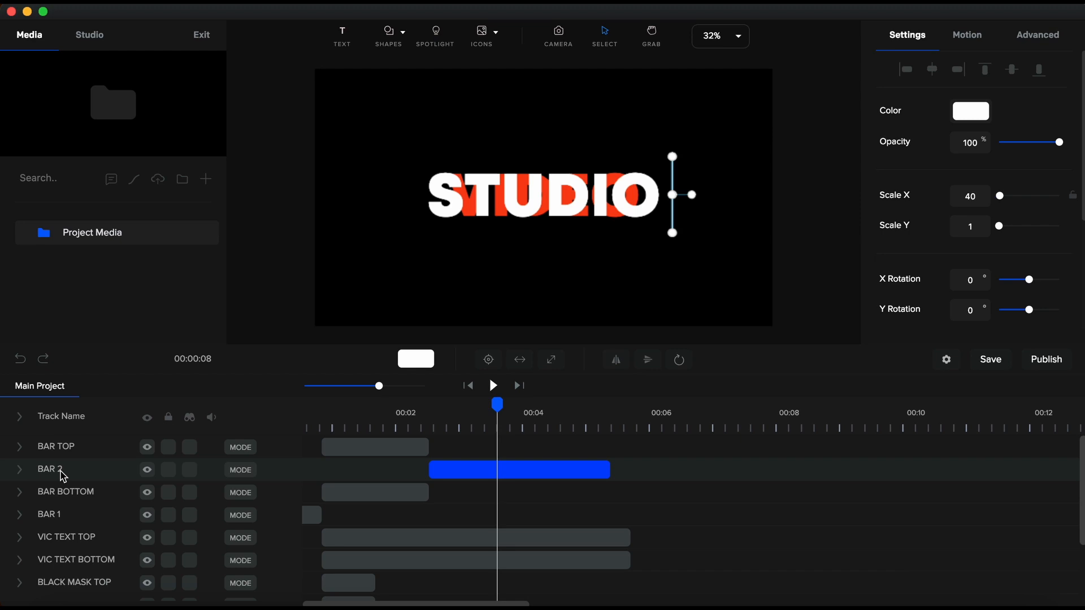
{"action": "left_click_drag", "start_coordinate": [61, 471], "coordinate": [60, 496]}
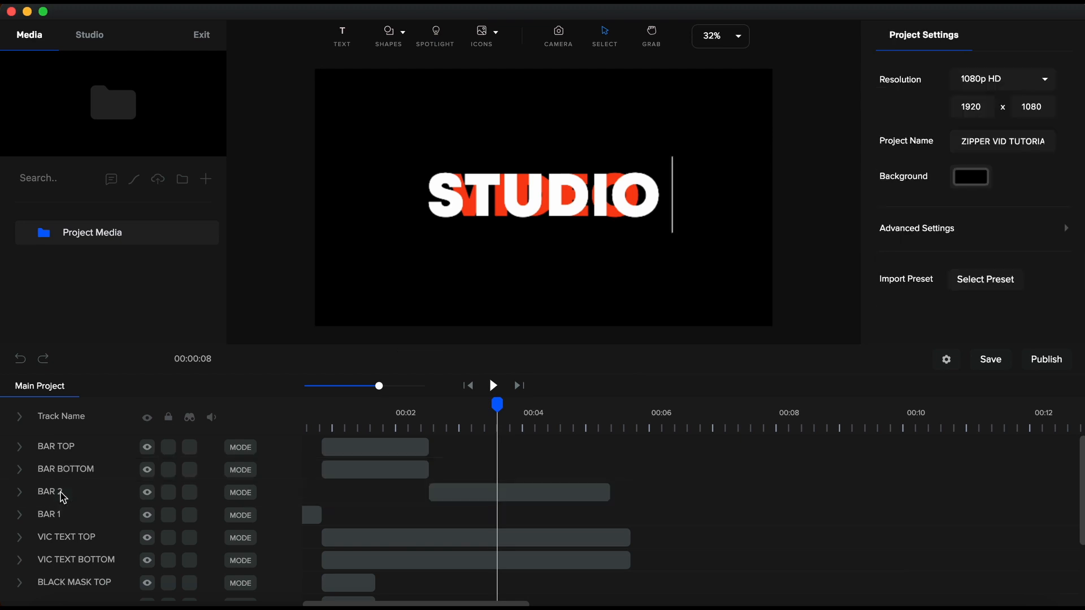
- Add a rectangle shape, place its track directly above STUDIO, and align its clip start with STUDIO's
{"action": "left_click", "coordinate": [386, 37]}
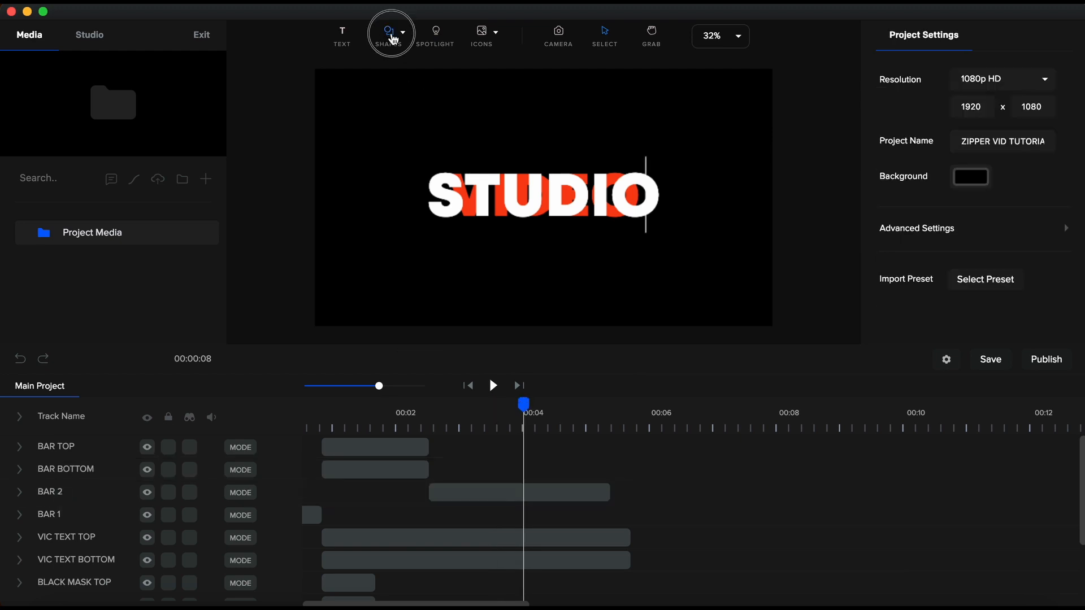
{"action": "left_click", "coordinate": [333, 124]}
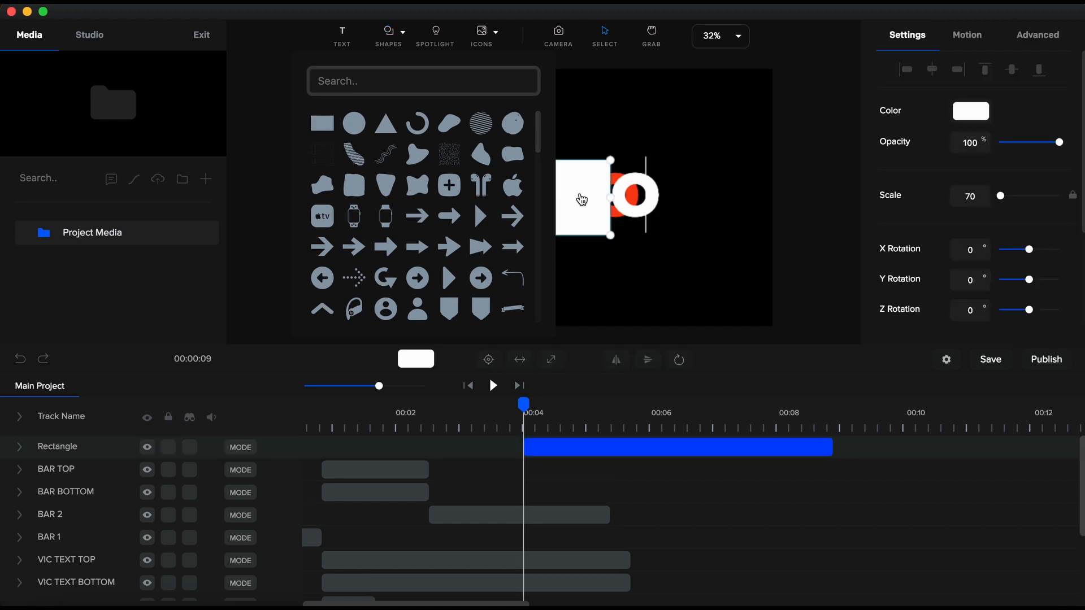
{"action": "left_click", "coordinate": [575, 215]}
{"action": "left_click_drag", "start_coordinate": [73, 458], "coordinate": [56, 543]}
{"action": "left_click_drag", "start_coordinate": [563, 519], "coordinate": [536, 505]}
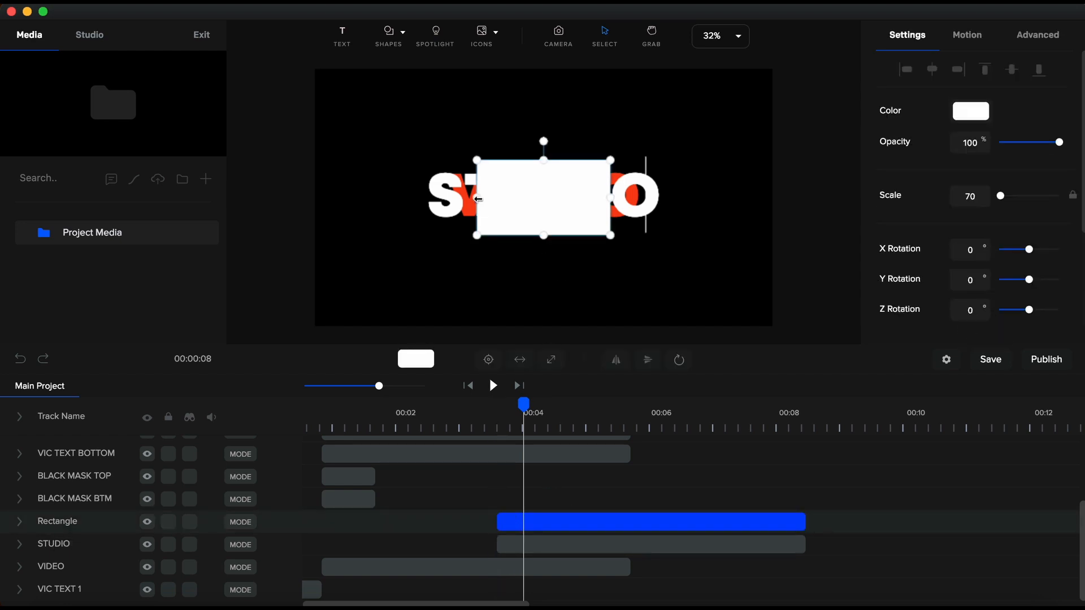
- Stretch the rectangle on all four sides to cover the STUDIO and VIDEO words, and fill it with black (#000000)
{"action": "left_click_drag", "start_coordinate": [544, 159], "coordinate": [543, 82]}
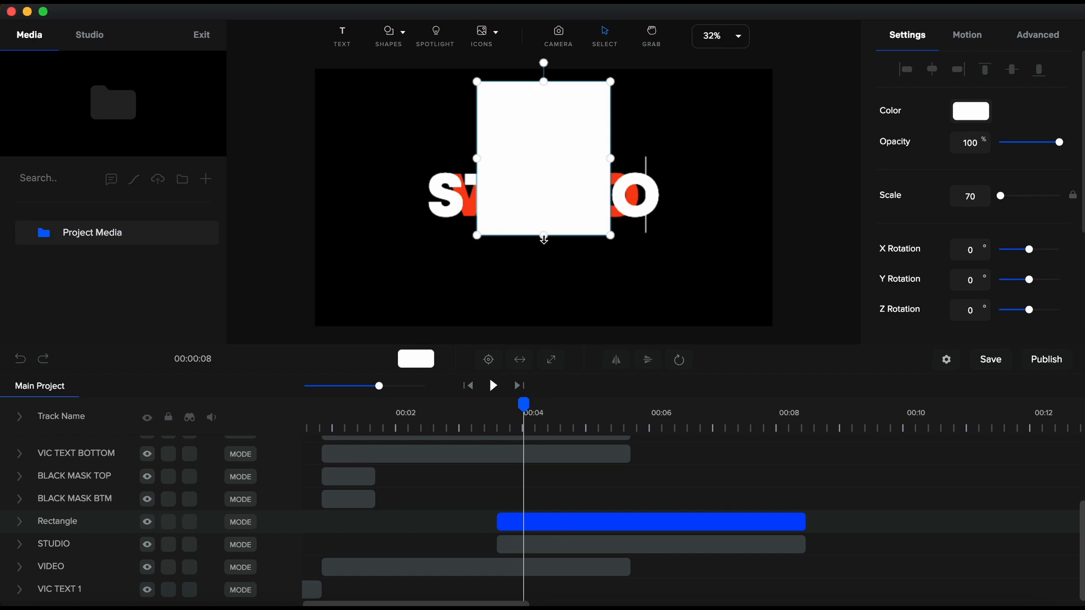
{"action": "left_click_drag", "start_coordinate": [543, 237], "coordinate": [544, 295]}
{"action": "left_click_drag", "start_coordinate": [477, 187], "coordinate": [367, 188]}
{"action": "left_click_drag", "start_coordinate": [610, 188], "coordinate": [665, 187]}
{"action": "left_click", "coordinate": [980, 122]}
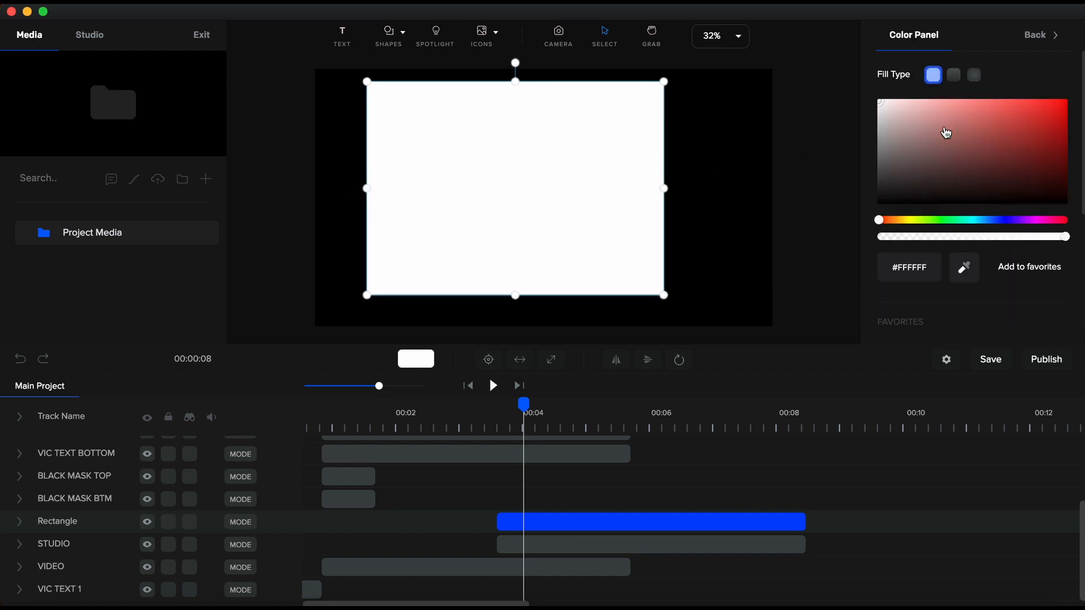
{"action": "left_click_drag", "start_coordinate": [947, 133], "coordinate": [853, 236]}
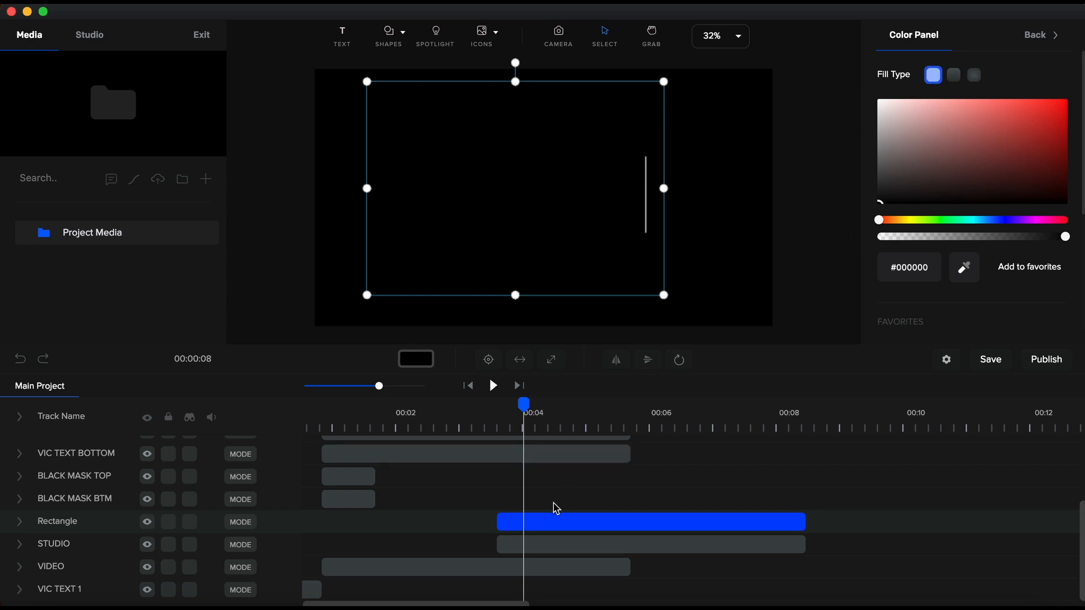
- Move the VIDEO track above the black rectangle and rename the rectangle track as BLACK MASK
{"action": "left_click", "coordinate": [516, 520]}
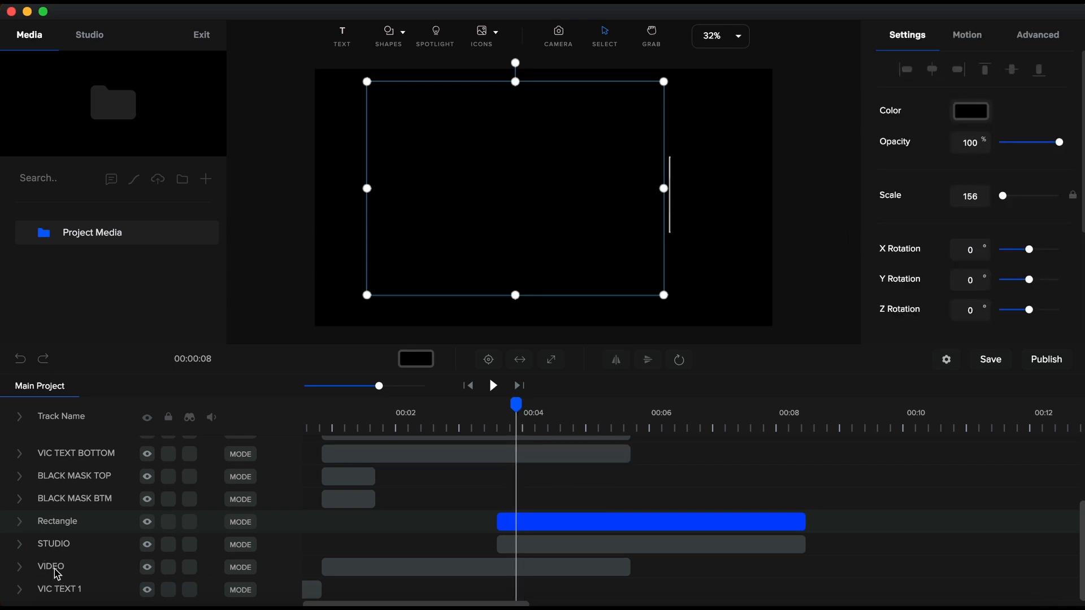
{"action": "left_click_drag", "start_coordinate": [57, 574], "coordinate": [58, 553]}
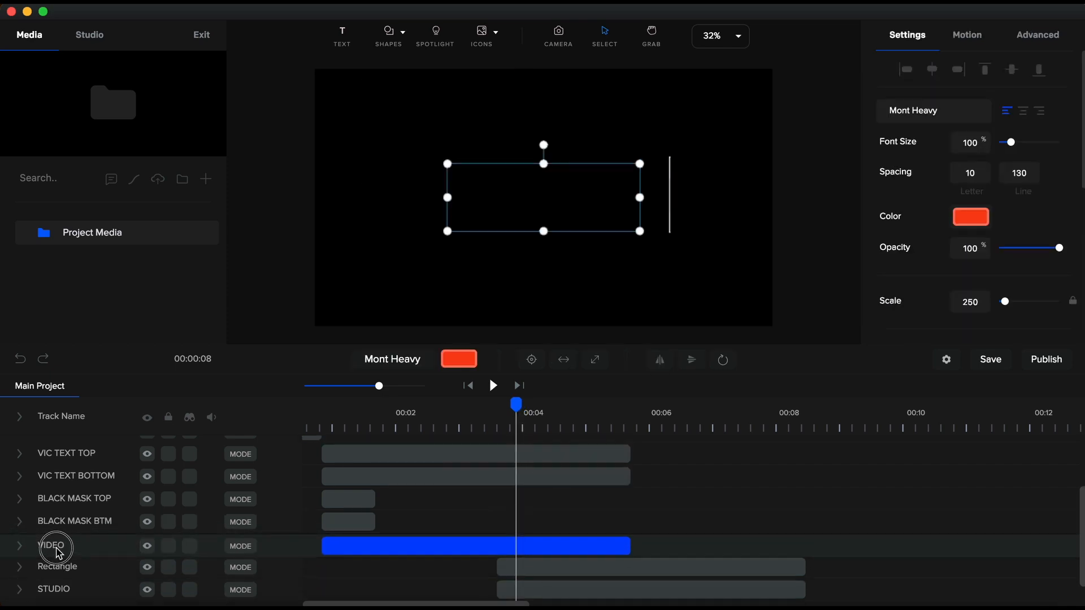
{"action": "double_click", "coordinate": [56, 544]}
{"action": "type", "text": "BLACK MASK"}
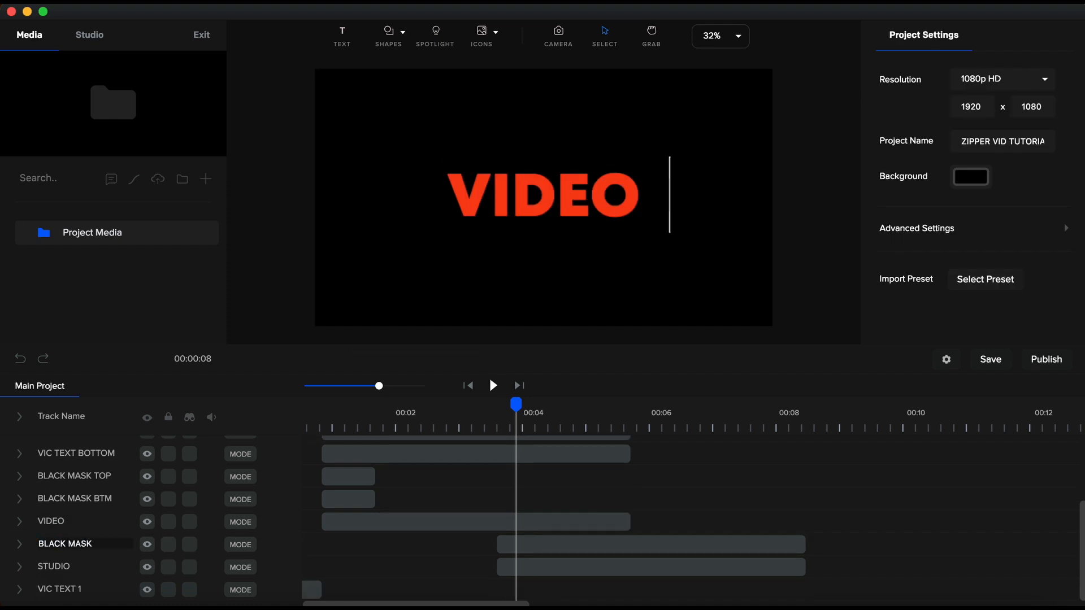
- Add an animation to BLACK MASK and set its rotation point to the middle of the left edge
{"action": "left_click", "coordinate": [520, 546]}
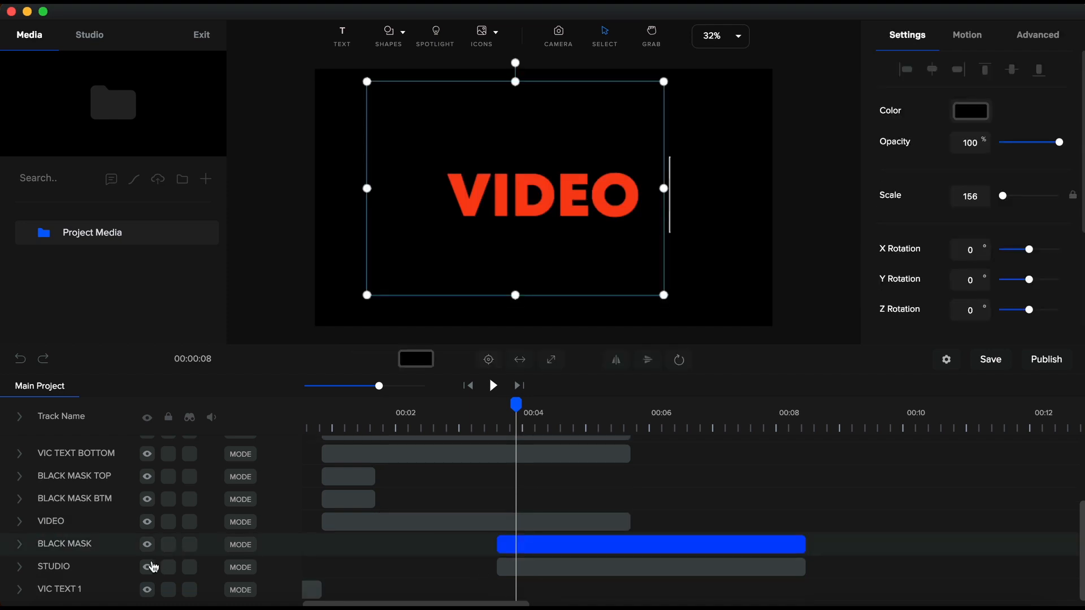
{"action": "left_click", "coordinate": [21, 546]}
{"action": "left_click", "coordinate": [281, 567]}
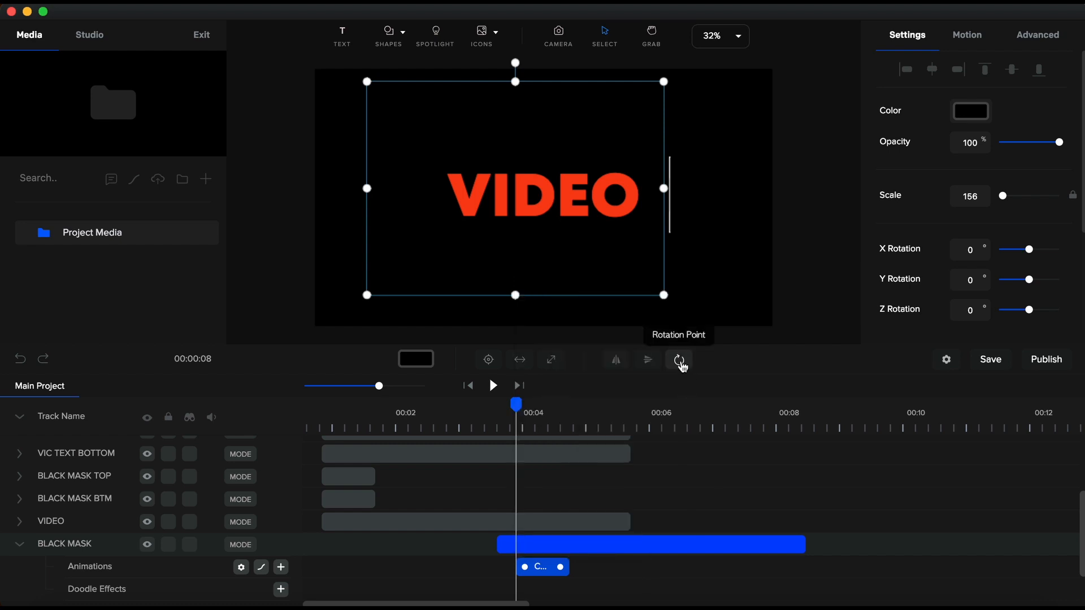
{"action": "left_click", "coordinate": [680, 362]}
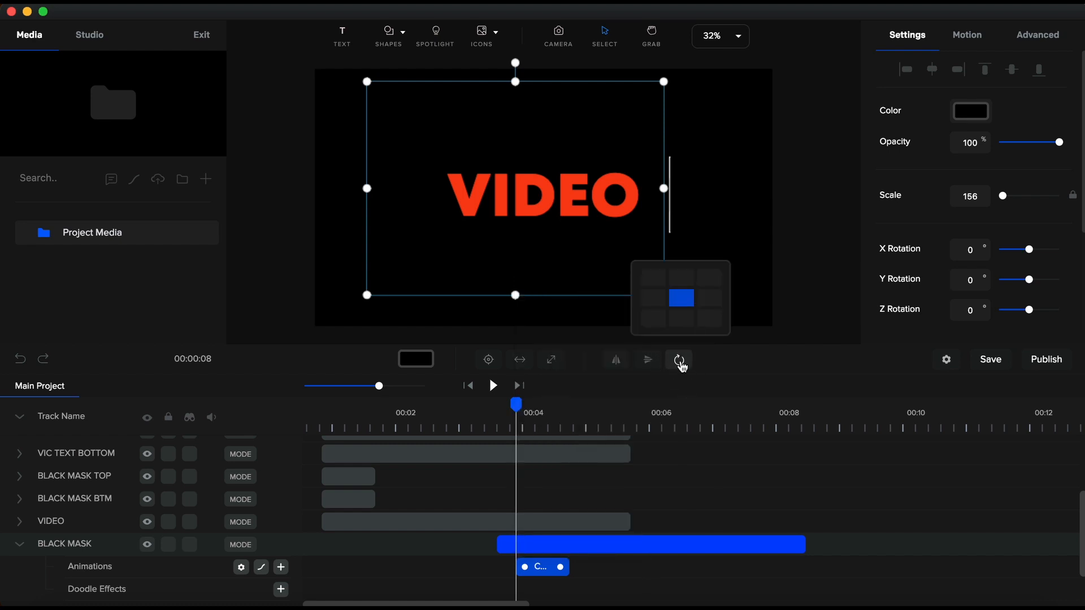
{"action": "left_click", "coordinate": [659, 304]}
- Unlink BLACK MASK's scale axes and set Scale X to 0 past the end of its animation
{"action": "left_click", "coordinate": [1074, 196]}
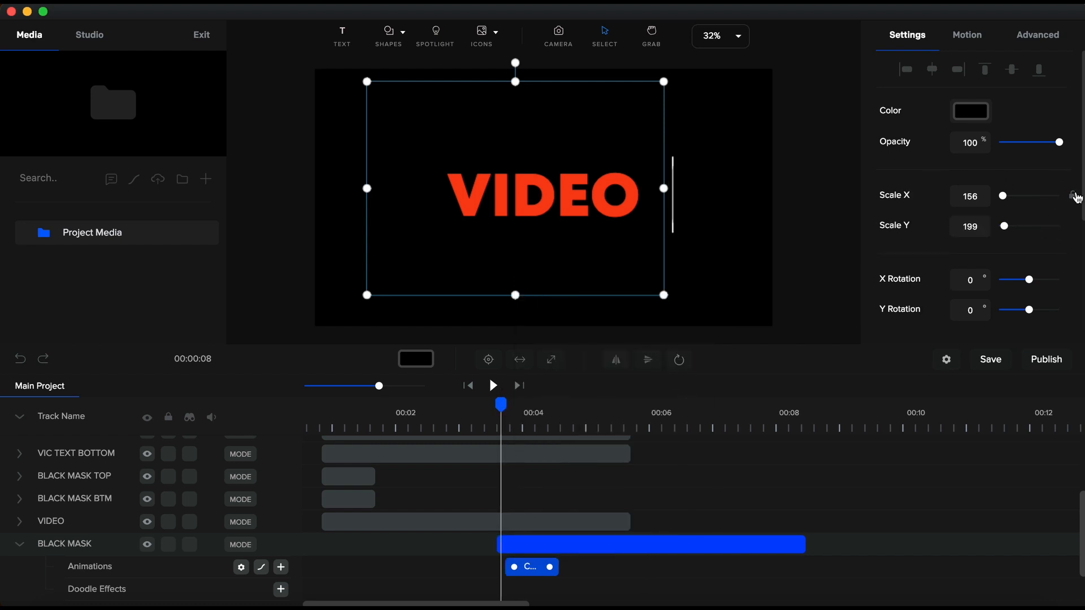
{"action": "left_click", "coordinate": [574, 431]}
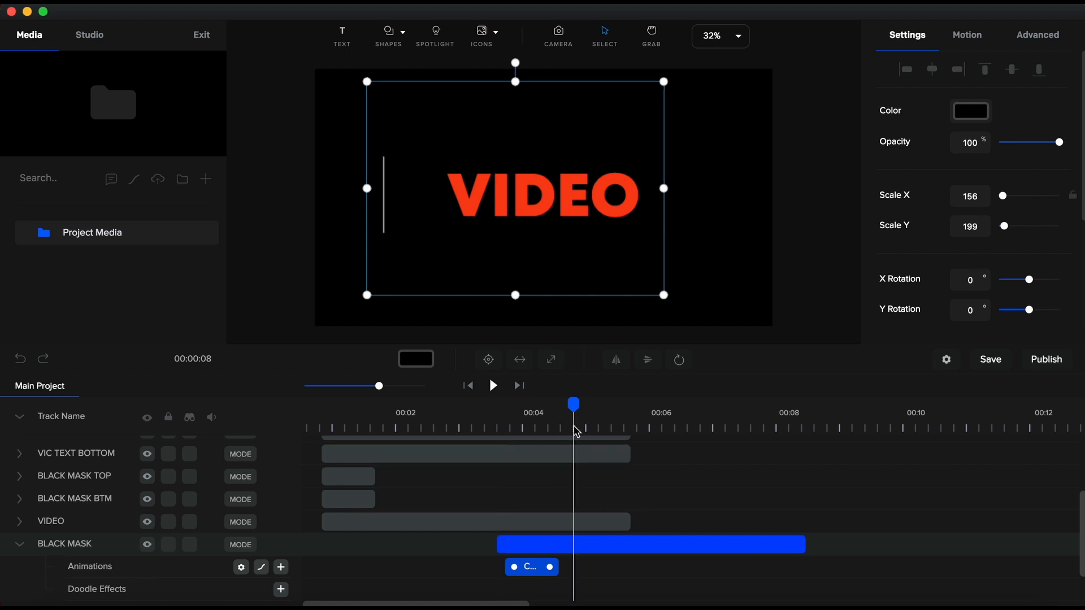
{"action": "double_click", "coordinate": [977, 198]}
{"action": "type", "text": "0"}
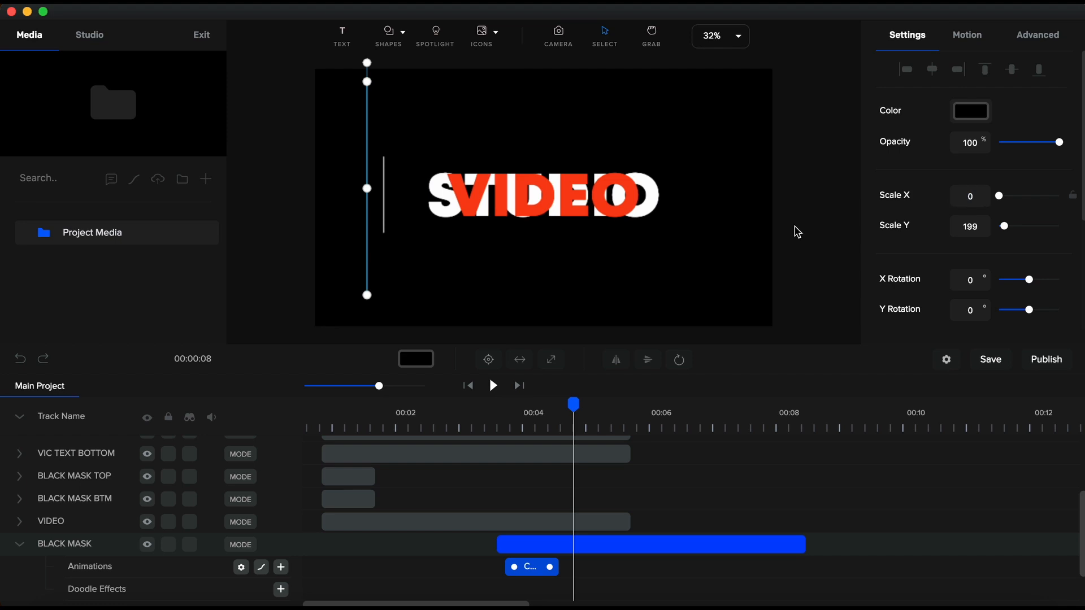
- Move BLACK MASK's animation to the start of its clip and set its easing to Expo on Both
{"action": "left_click", "coordinate": [495, 437]}
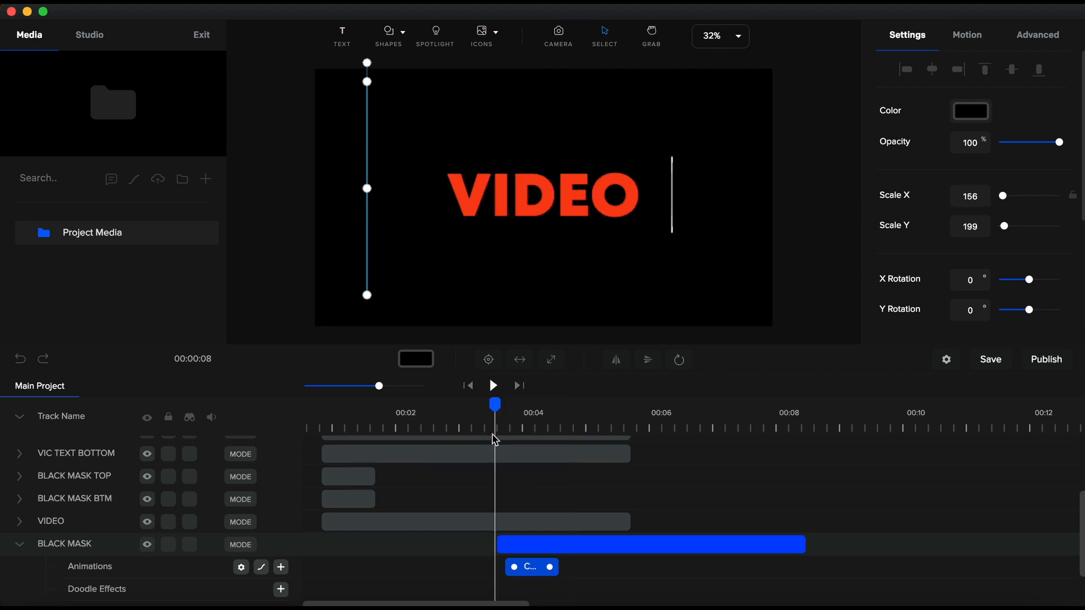
{"action": "left_click_drag", "start_coordinate": [531, 577], "coordinate": [523, 576]}
{"action": "left_click", "coordinate": [520, 567]}
{"action": "left_click", "coordinate": [262, 567]}
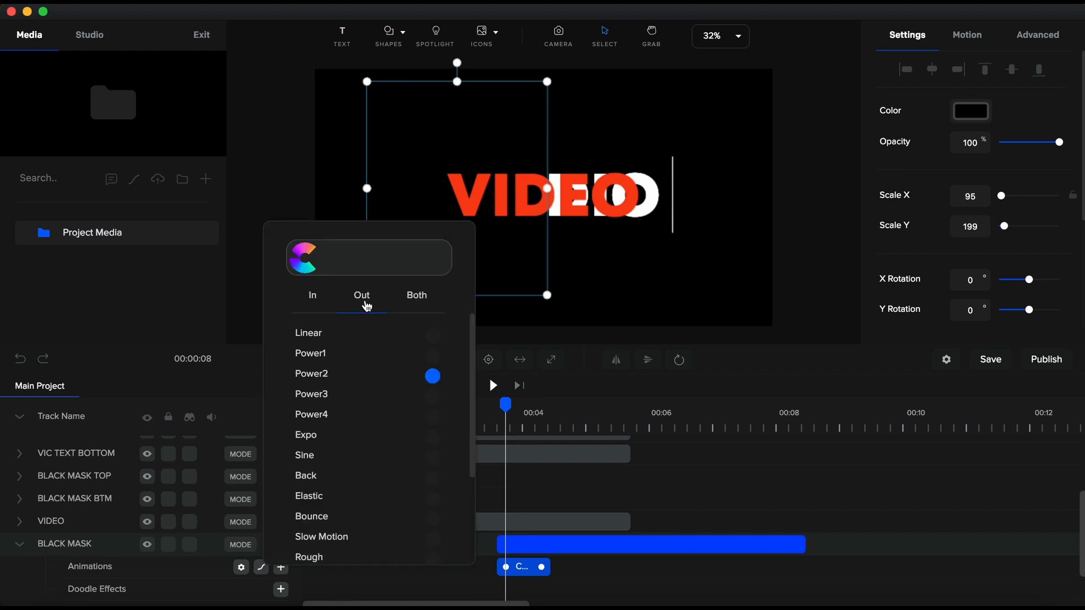
{"action": "left_click", "coordinate": [420, 305]}
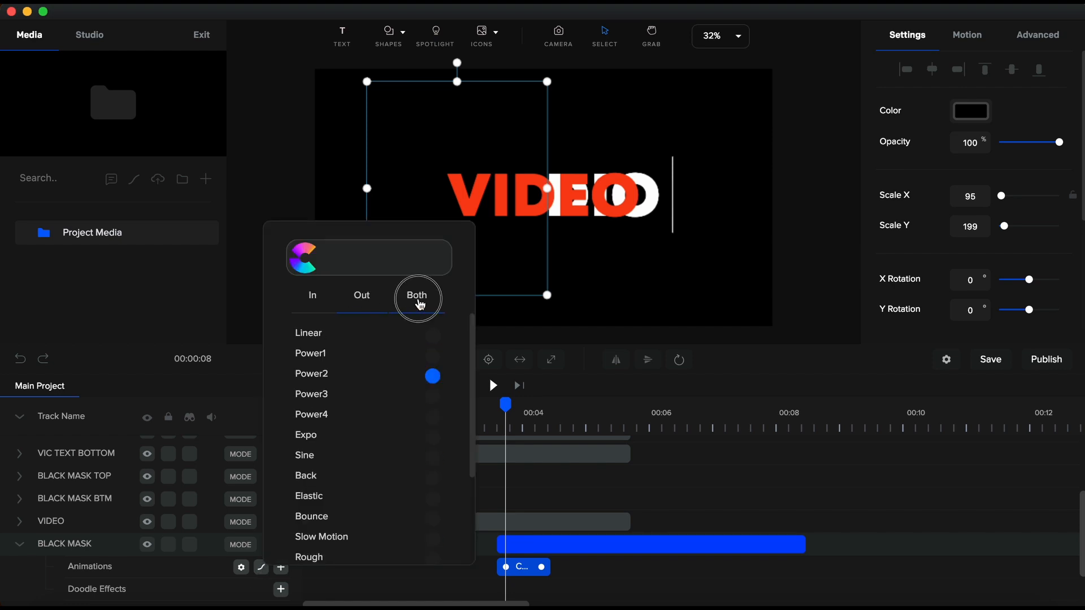
{"action": "left_click", "coordinate": [433, 440]}
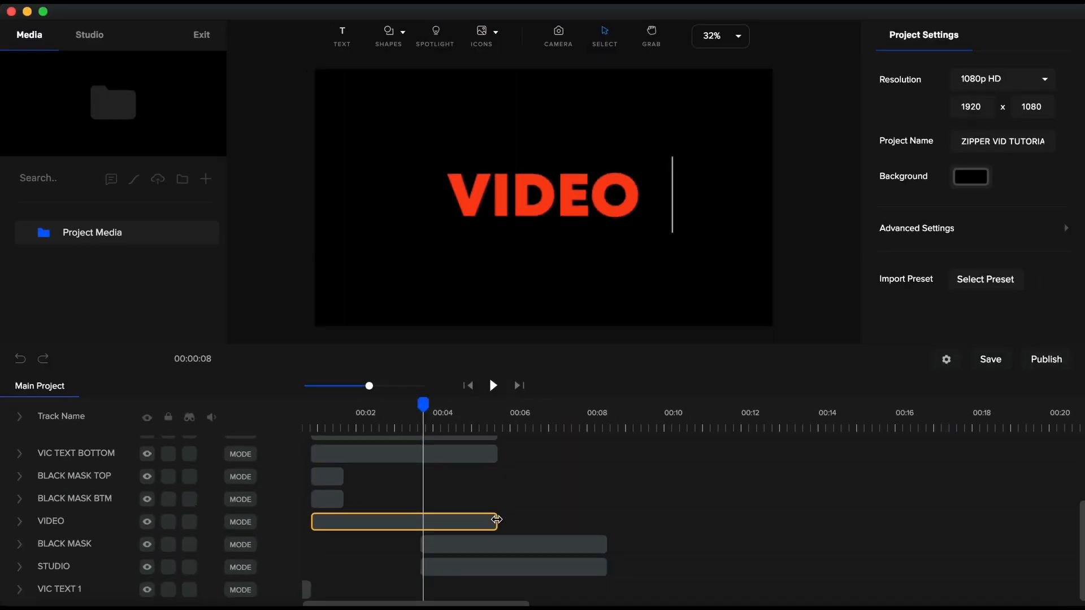
- Trim the VIDEO clip to end where the BLACK MASK clip starts
{"action": "left_click", "coordinate": [496, 519]}
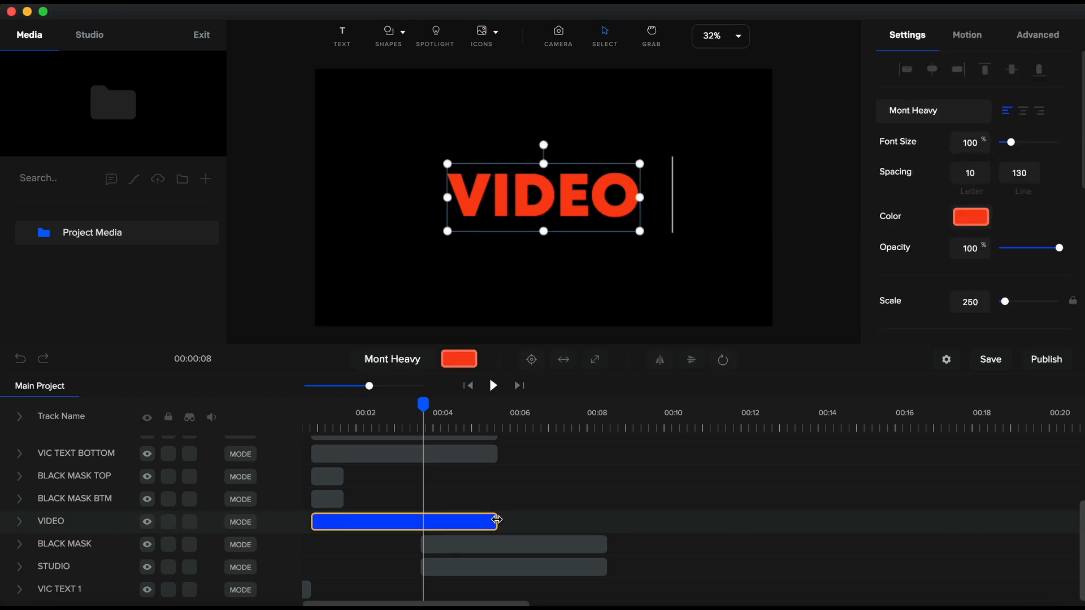
{"action": "left_click_drag", "start_coordinate": [497, 520], "coordinate": [426, 522]}
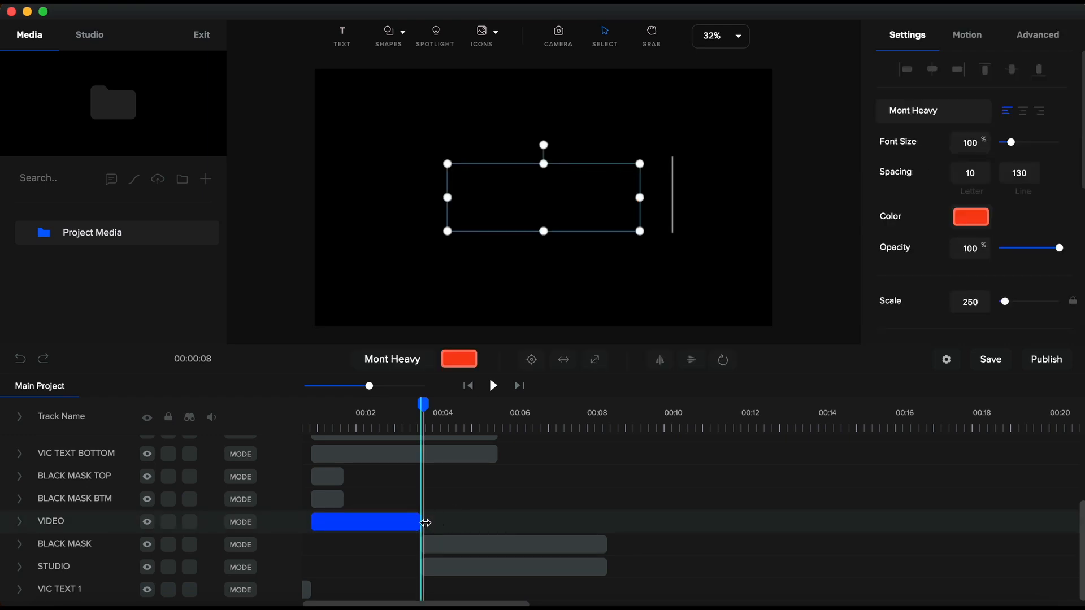
- Duplicate the VIDEO clip, start the copy where the BLACK MASK clip begins, and rename it VIDEO 2 WITH MASK
{"action": "key", "text": "super+d"}
{"action": "left_click_drag", "start_coordinate": [364, 546], "coordinate": [472, 545]}
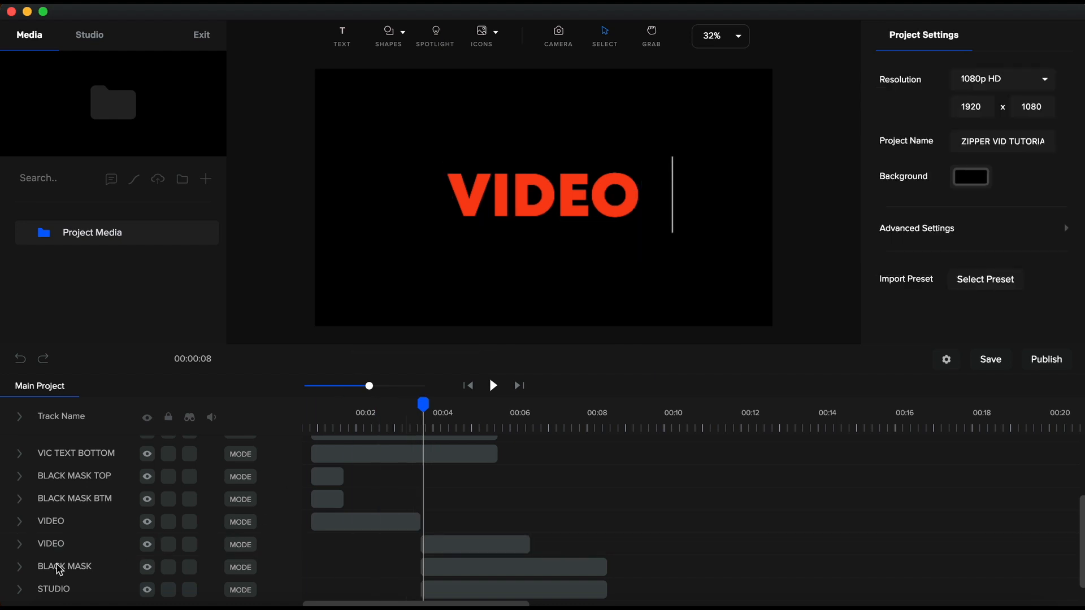
{"action": "double_click", "coordinate": [61, 546]}
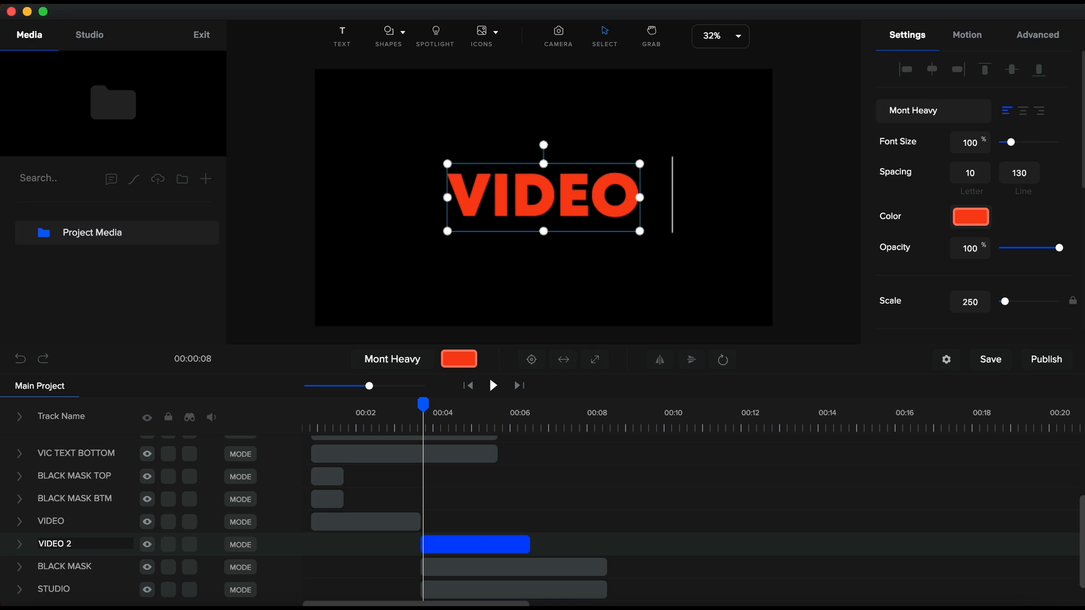
{"action": "key", "text": "Return"}
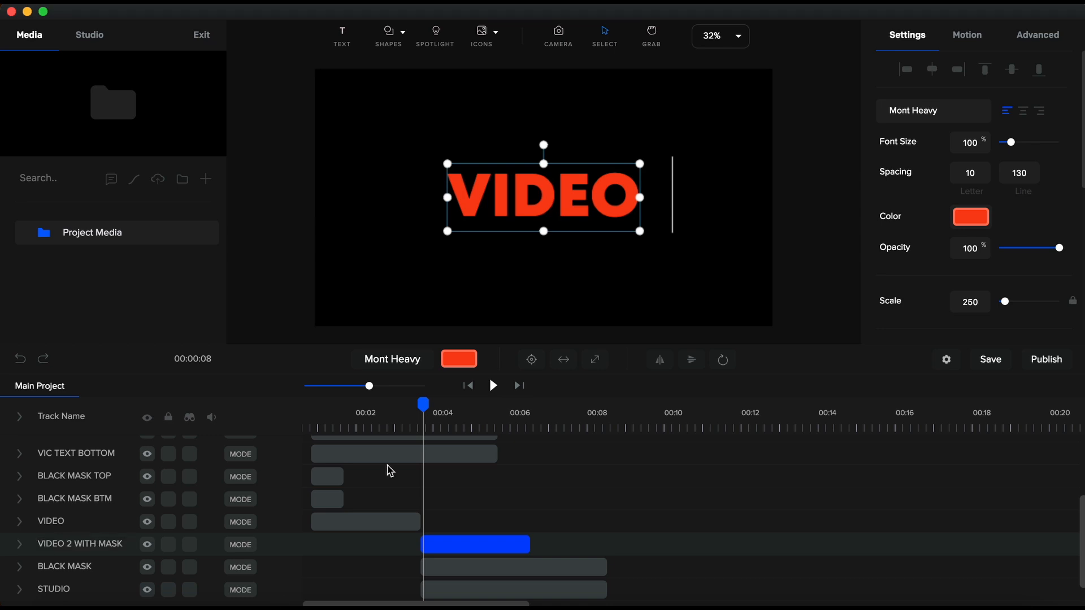
- Add a rectangle covering the VIDEO text up to the white bar and set its rotation point to the middle of the left edge
{"action": "left_click", "coordinate": [390, 44]}
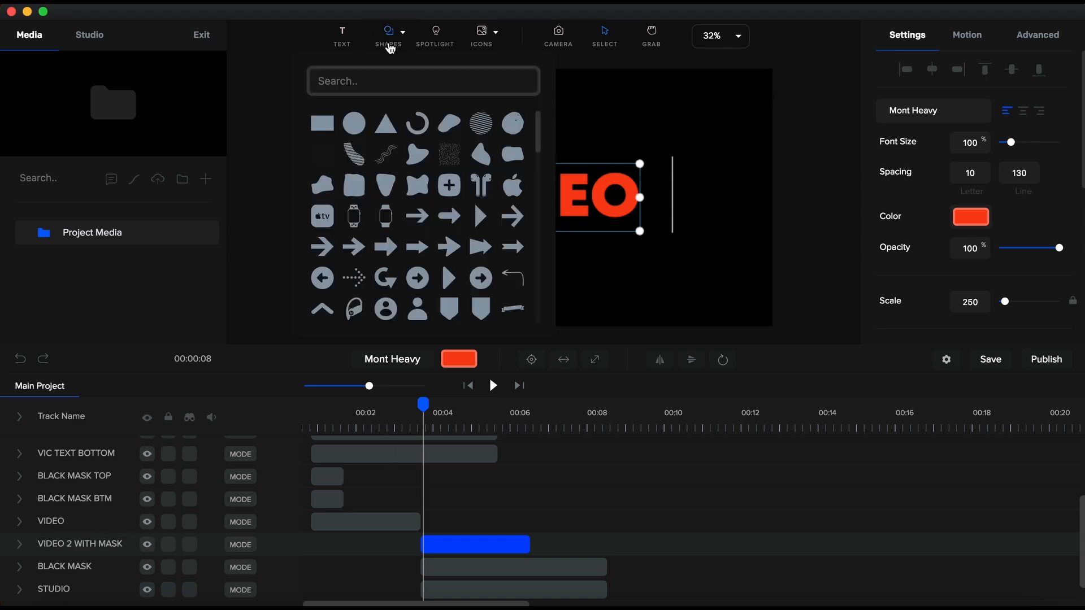
{"action": "left_click", "coordinate": [323, 124]}
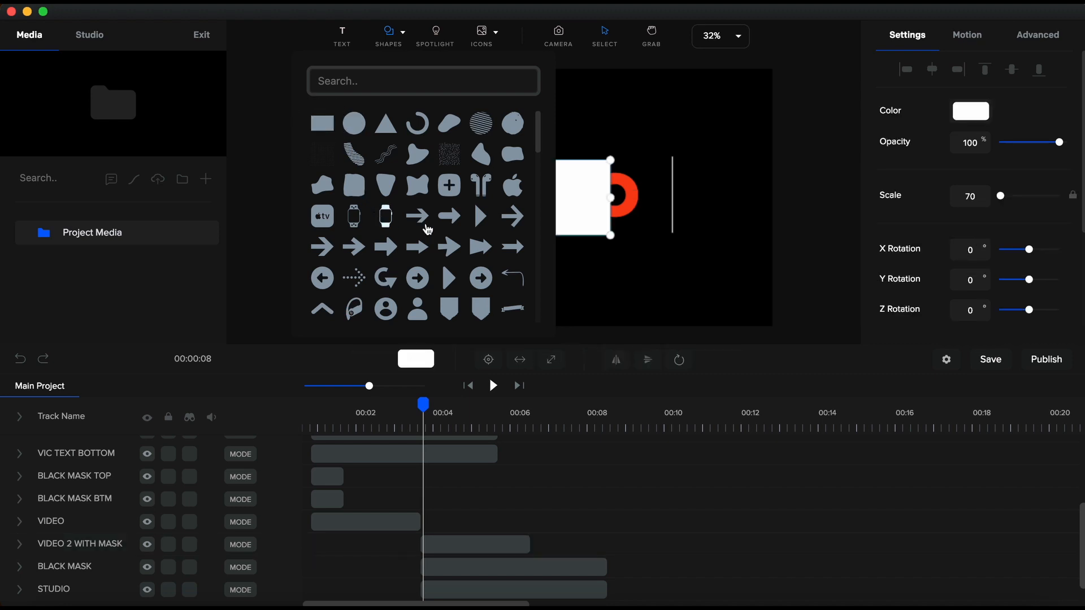
{"action": "left_click", "coordinate": [582, 213]}
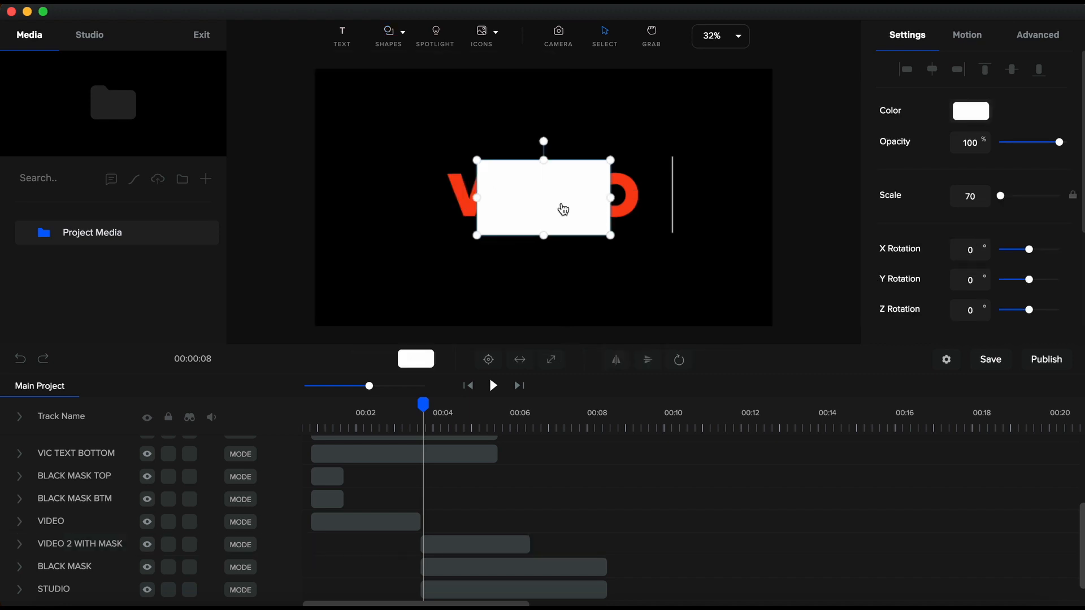
{"action": "left_click_drag", "start_coordinate": [477, 199], "coordinate": [435, 197]}
{"action": "left_click_drag", "start_coordinate": [610, 197], "coordinate": [672, 193]}
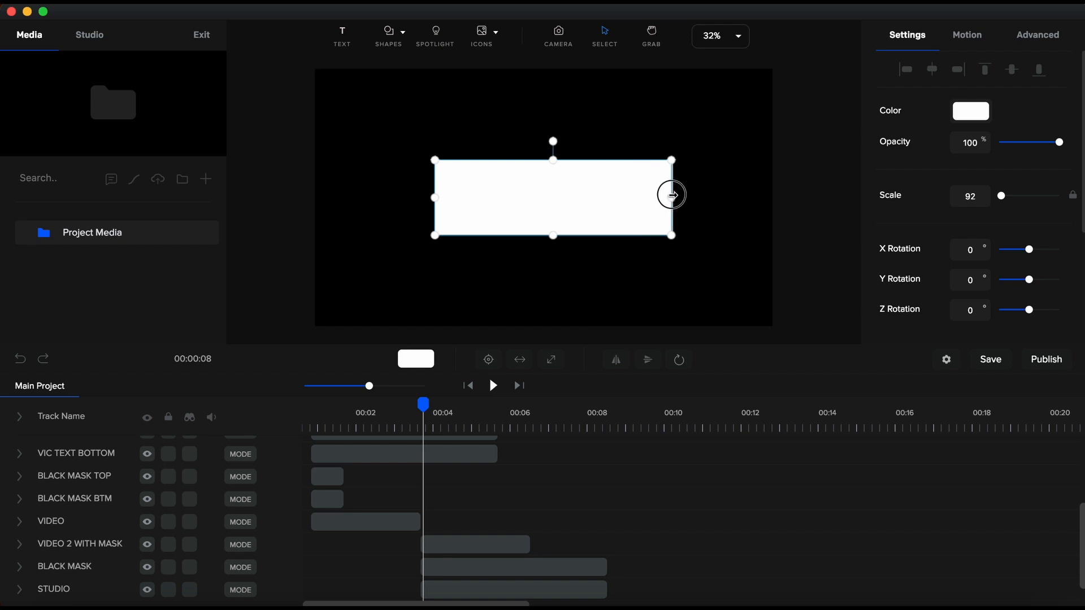
{"action": "left_click", "coordinate": [681, 359]}
{"action": "left_click", "coordinate": [655, 299]}
- Rename the new rectangle's track MASK VIDEO 2
{"action": "scroll", "coordinate": [535, 477], "scroll_direction": "up", "scroll_amount": 3}
{"action": "left_click", "coordinate": [67, 450]}
{"action": "double_click", "coordinate": [67, 452]}
{"action": "type", "text": "MASK VIDEO 2"}
{"action": "key", "text": "Return"}
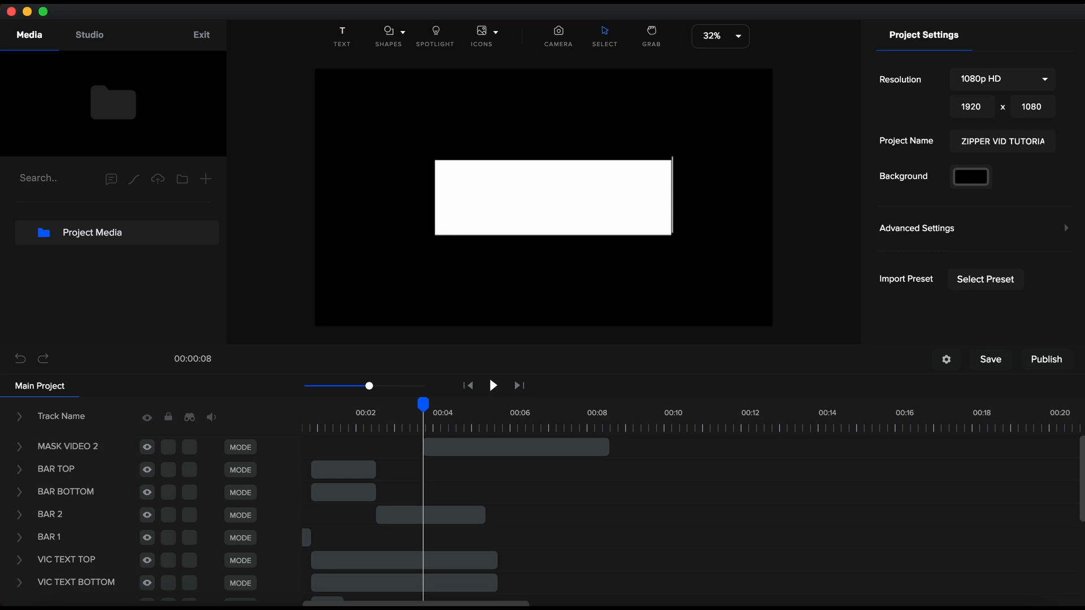
- Place the MASK VIDEO 2 track directly above VIDEO 2 WITH MASK and match its clip's start and length to that clip
{"action": "left_click_drag", "start_coordinate": [86, 455], "coordinate": [53, 542]}
{"action": "left_click", "coordinate": [454, 528]}
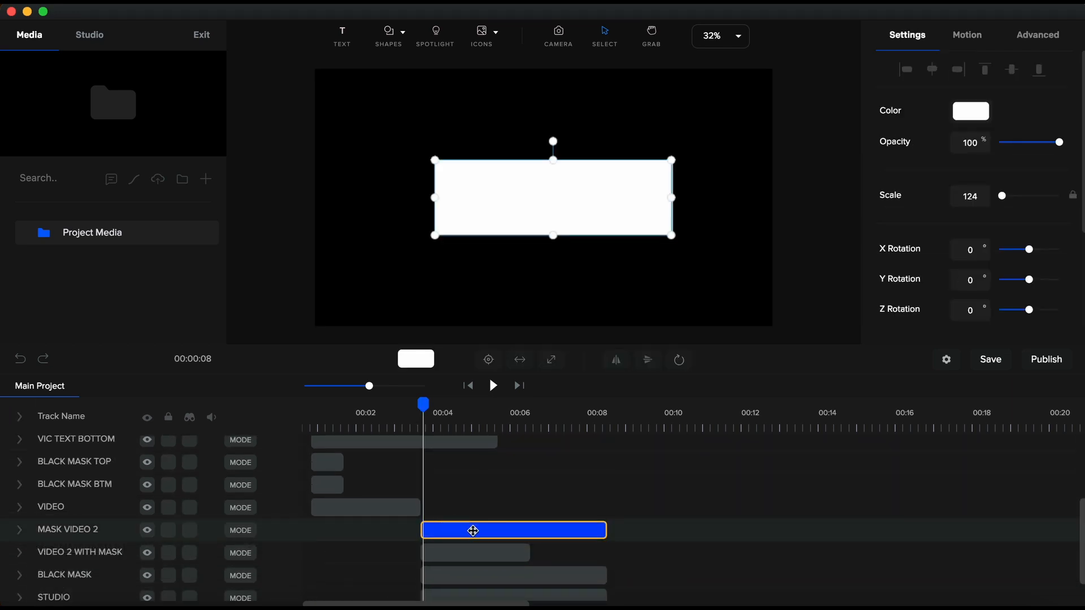
{"action": "left_click", "coordinate": [478, 559]}
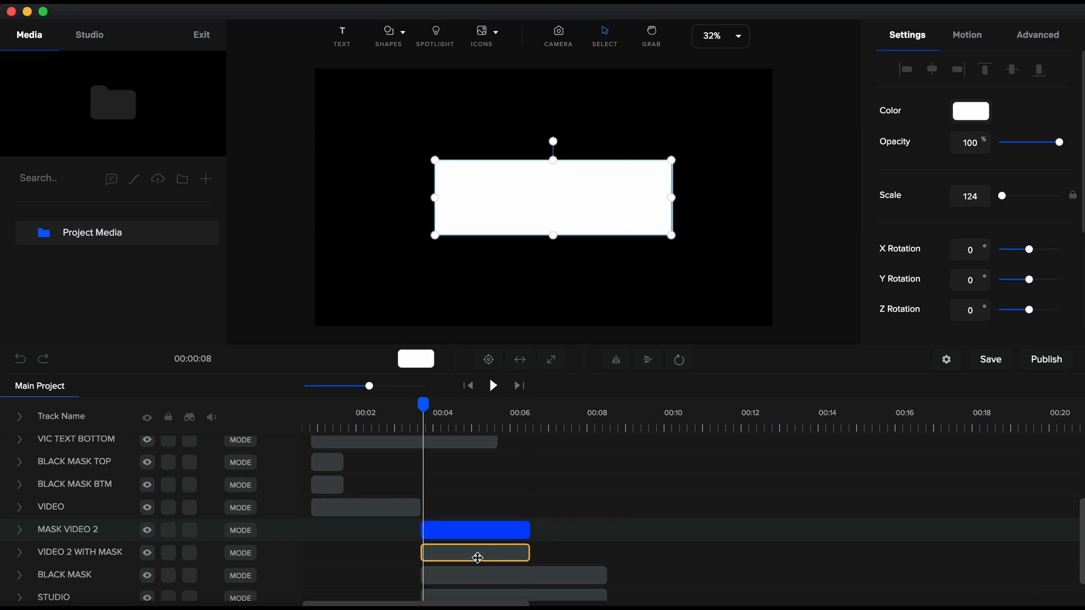
- Mask VIDEO 2 WITH MASK with MASK VIDEO 2 and align the resulting shape mask with the start of the clip
{"action": "right_click", "coordinate": [477, 558]}
{"action": "mouse_move", "coordinate": [504, 551]}
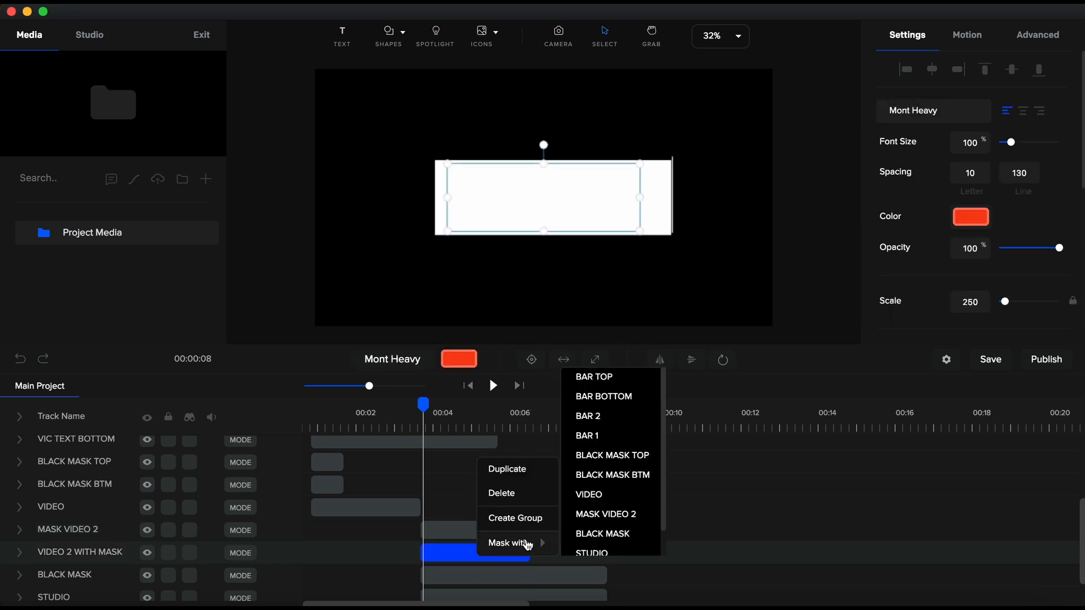
{"action": "left_click", "coordinate": [606, 514]}
{"action": "scroll", "coordinate": [170, 531], "scroll_direction": "down", "scroll_amount": 4}
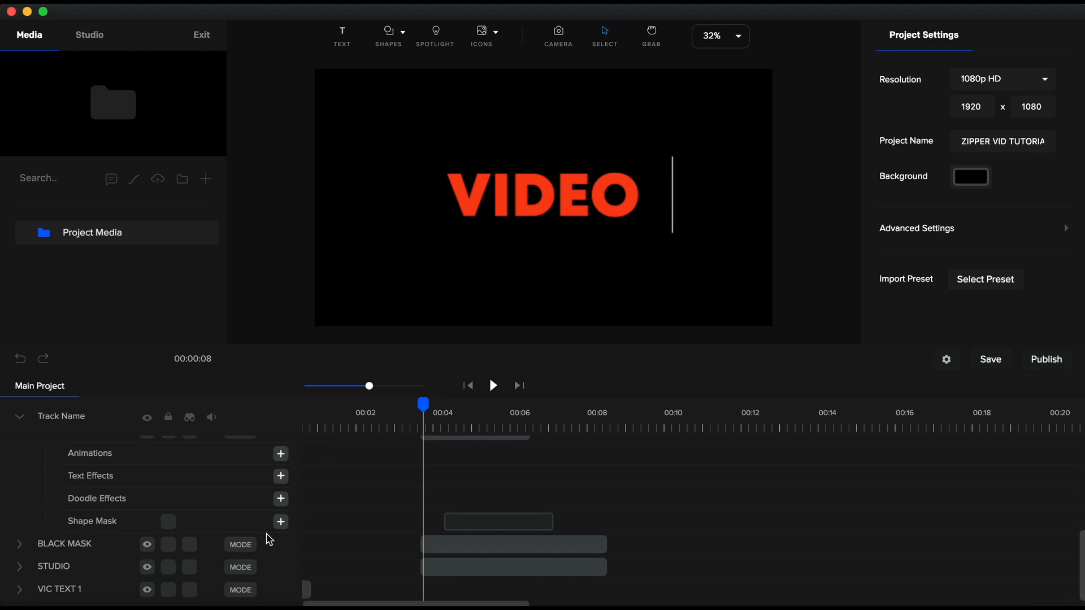
{"action": "left_click", "coordinate": [461, 522]}
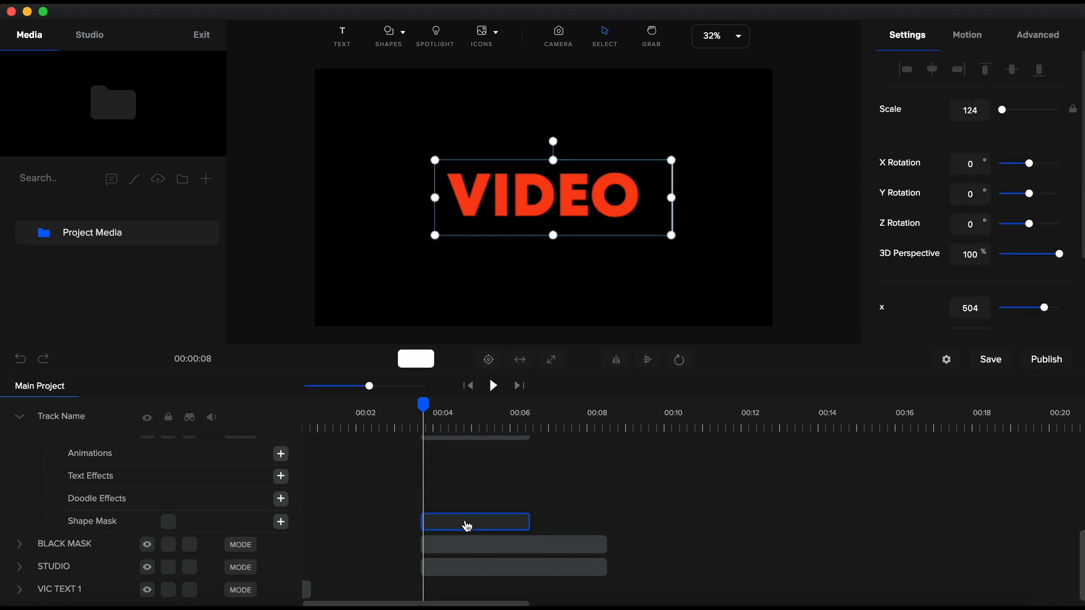
- Add a Scale animation at the start of the shape mask, unlink the scale axes, and set Scale X to 0 past its end
{"action": "left_click", "coordinate": [280, 525]}
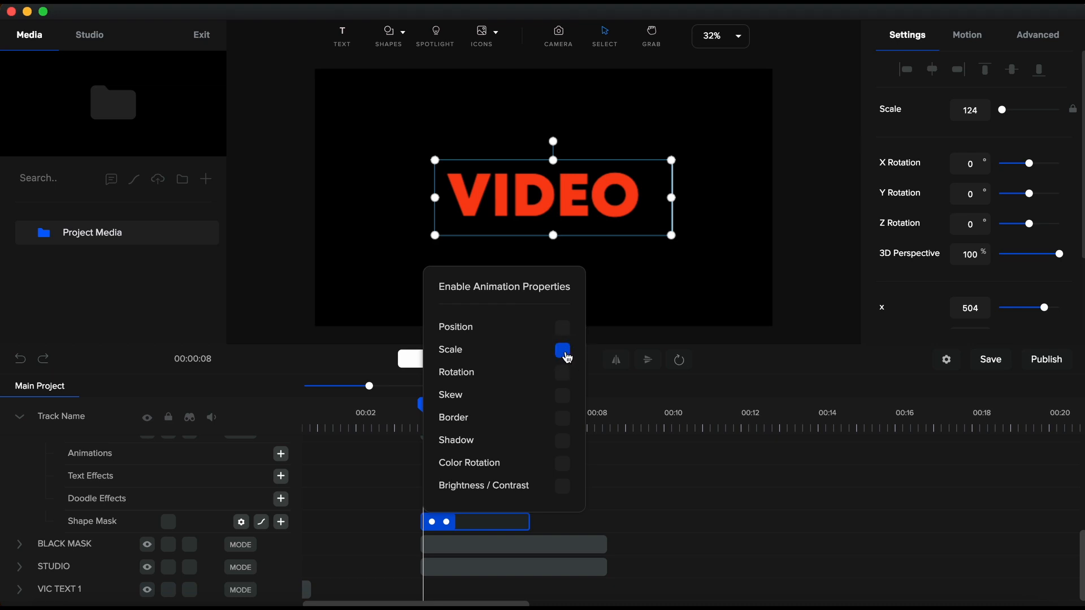
{"action": "left_click_drag", "start_coordinate": [442, 526], "coordinate": [439, 526]}
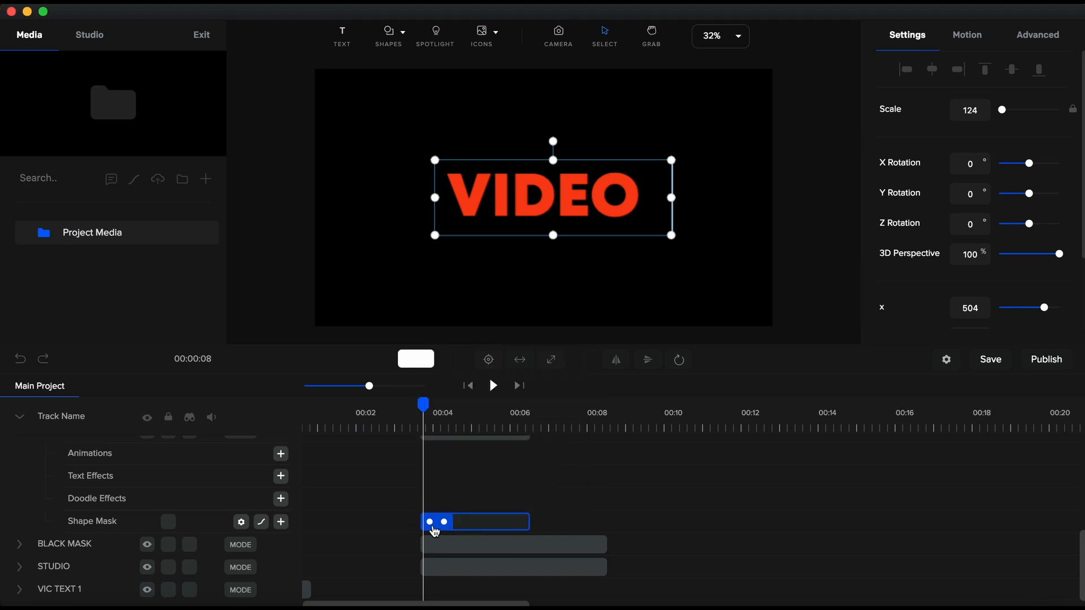
{"action": "left_click", "coordinate": [462, 430]}
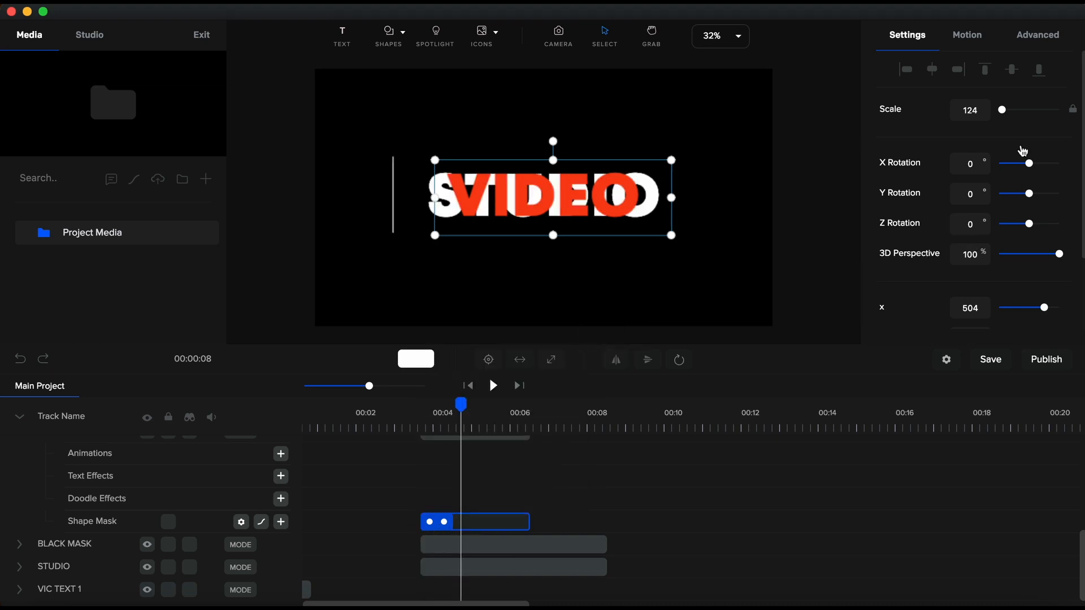
{"action": "left_click", "coordinate": [1075, 110]}
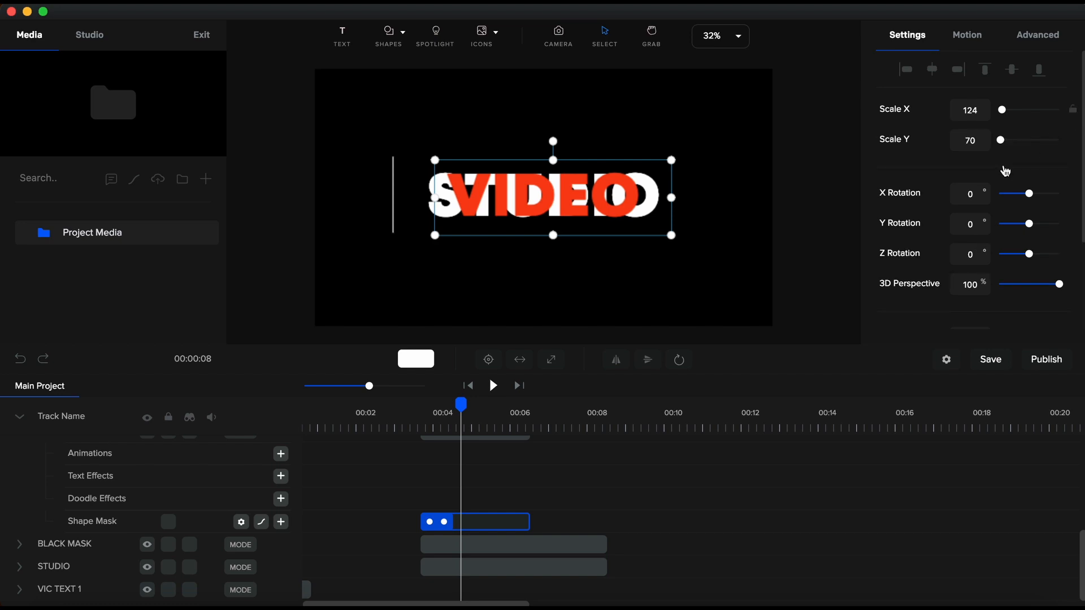
{"action": "left_click", "coordinate": [983, 111]}
{"action": "type", "text": "98"}
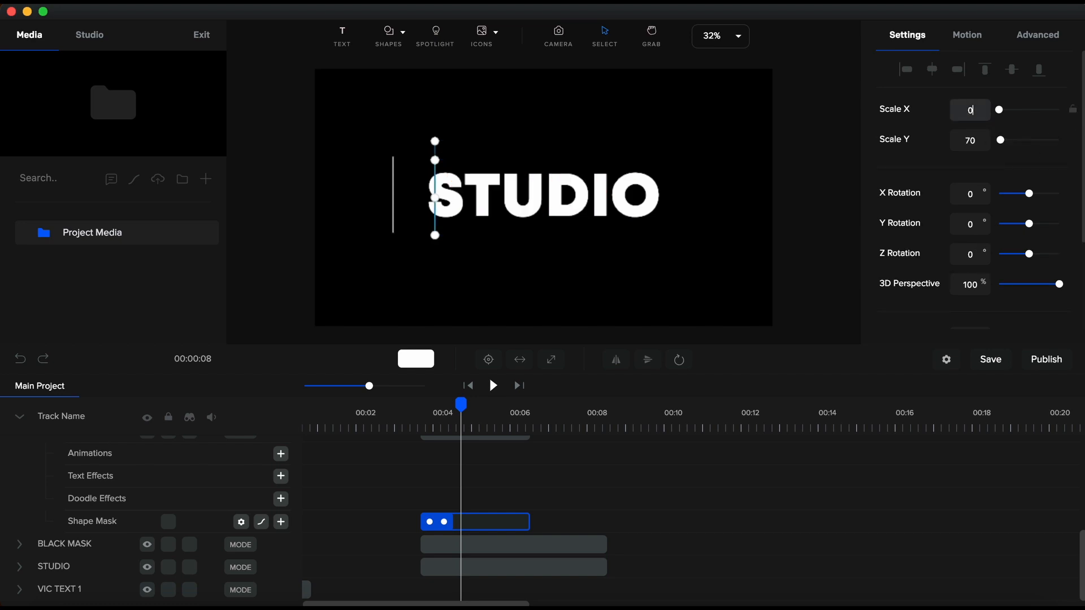
{"action": "key", "text": "Return"}
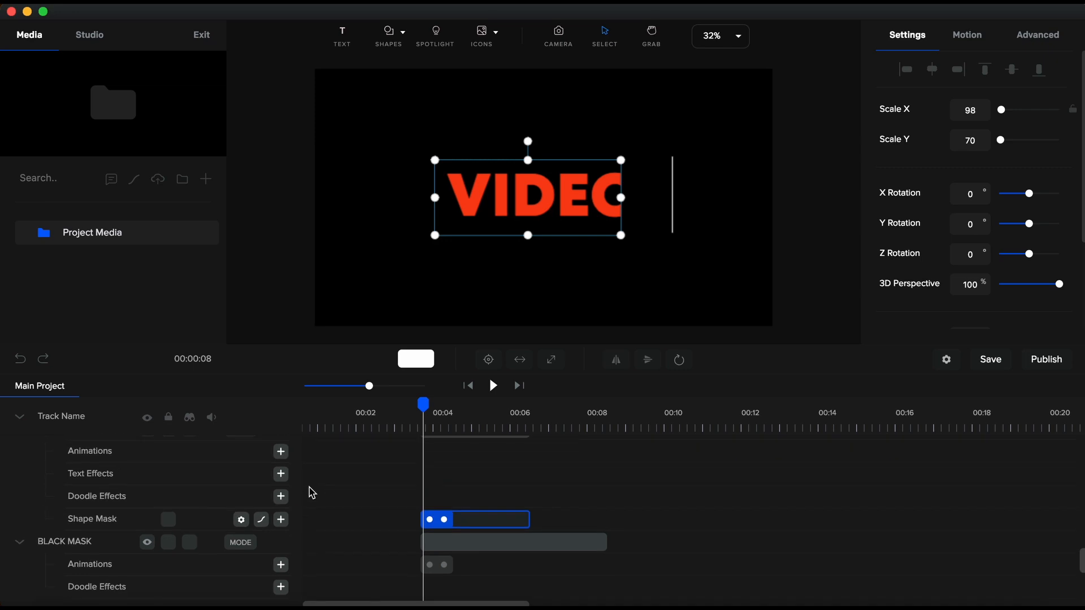
- Set the easing of the shape mask's animation to Expo on Both
{"action": "left_click", "coordinate": [242, 519]}
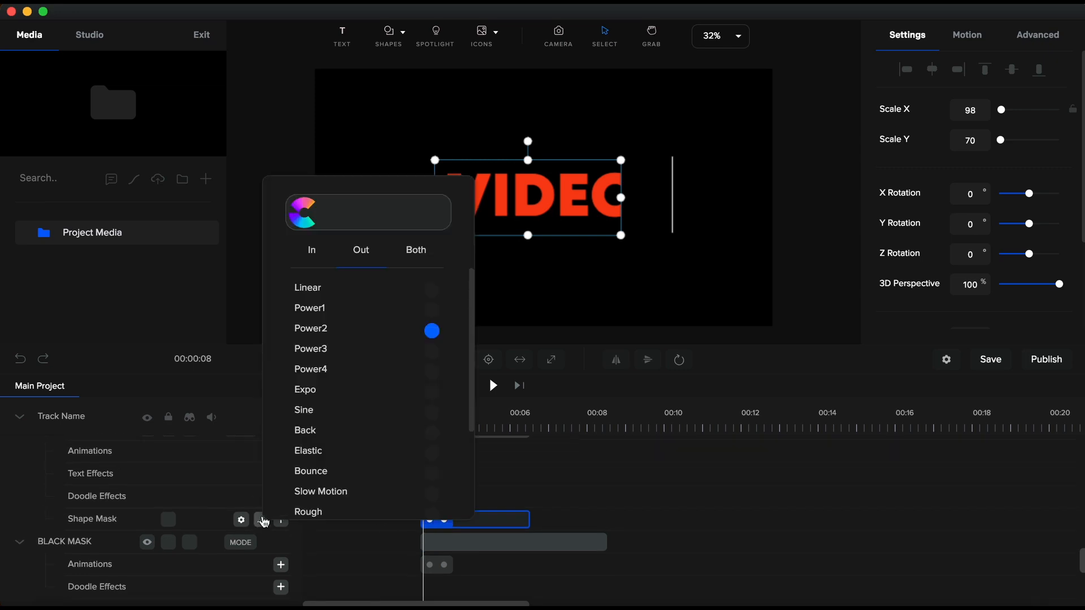
{"action": "left_click", "coordinate": [423, 255]}
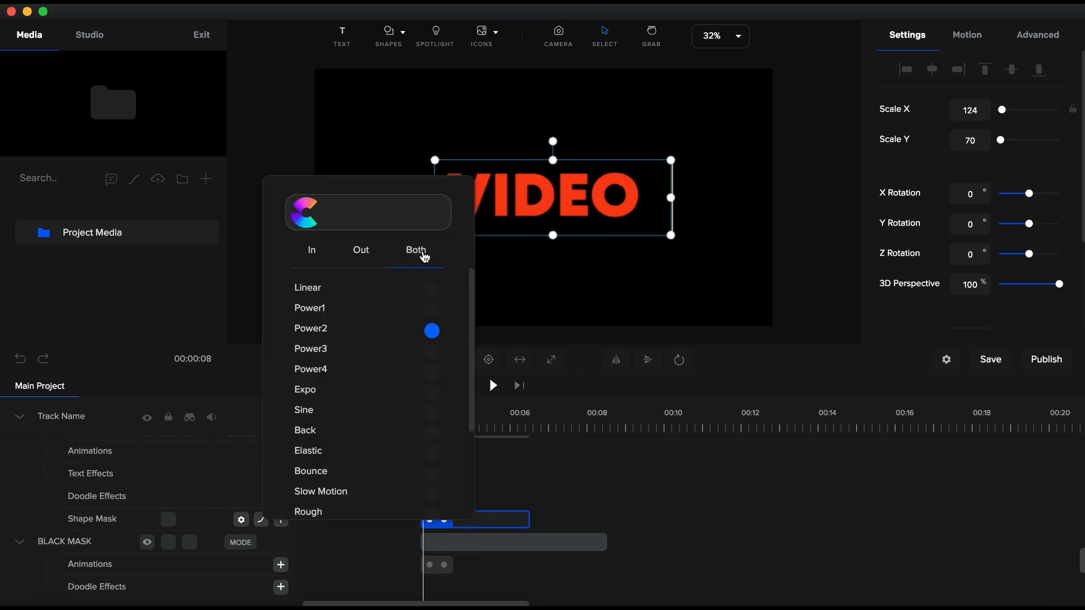
{"action": "left_click", "coordinate": [432, 394]}
{"action": "left_click", "coordinate": [443, 491]}
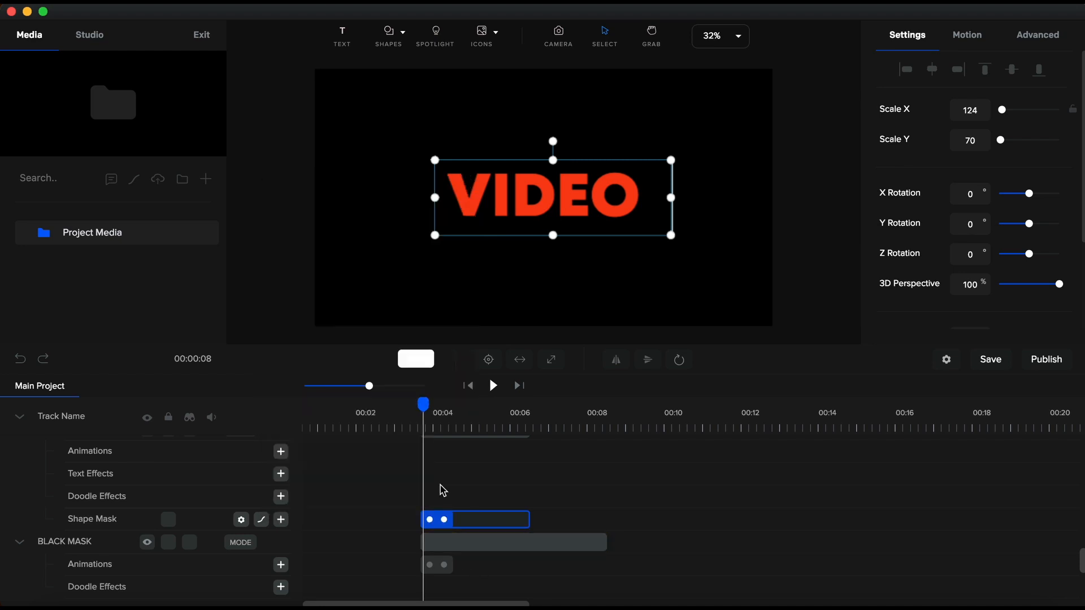
- Shift the shape mask's left edge to the bar's end position and widen it to Scale X 140 so its right edge meets the bar
{"action": "left_click_drag", "start_coordinate": [369, 386], "coordinate": [403, 405]}
{"action": "left_click", "coordinate": [20, 420]}
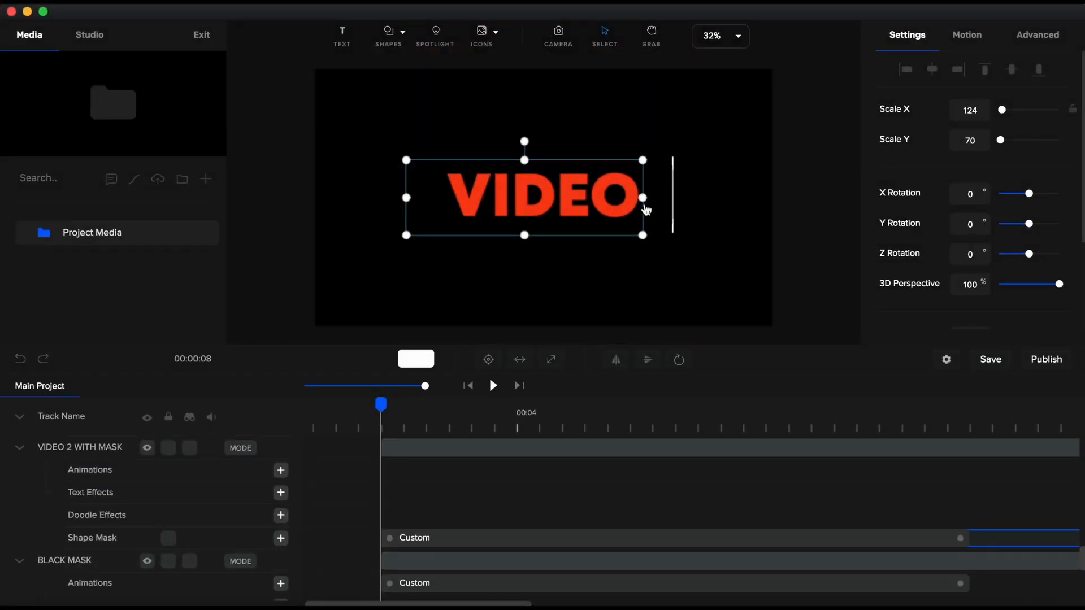
{"action": "scroll", "coordinate": [645, 210], "scroll_direction": "up", "scroll_amount": 4}
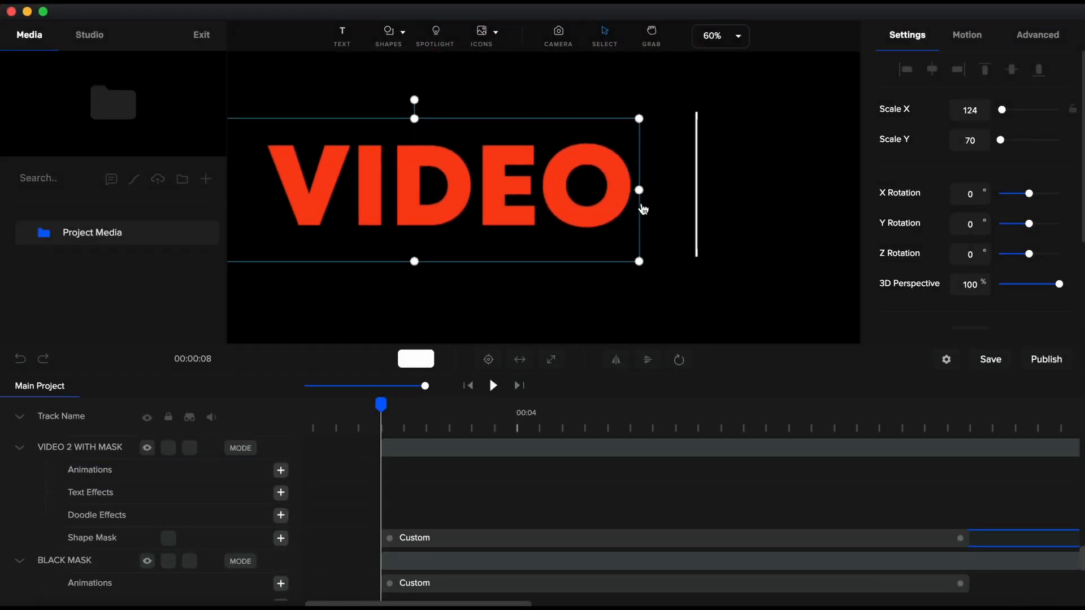
{"action": "left_click_drag", "start_coordinate": [641, 189], "coordinate": [697, 188]}
- Play and scrub through the wipe from VIDEO to STUDIO to check the mask edges against the moving bar
{"action": "left_click_drag", "start_coordinate": [425, 386], "coordinate": [413, 386]}
{"action": "key", "text": "space"}
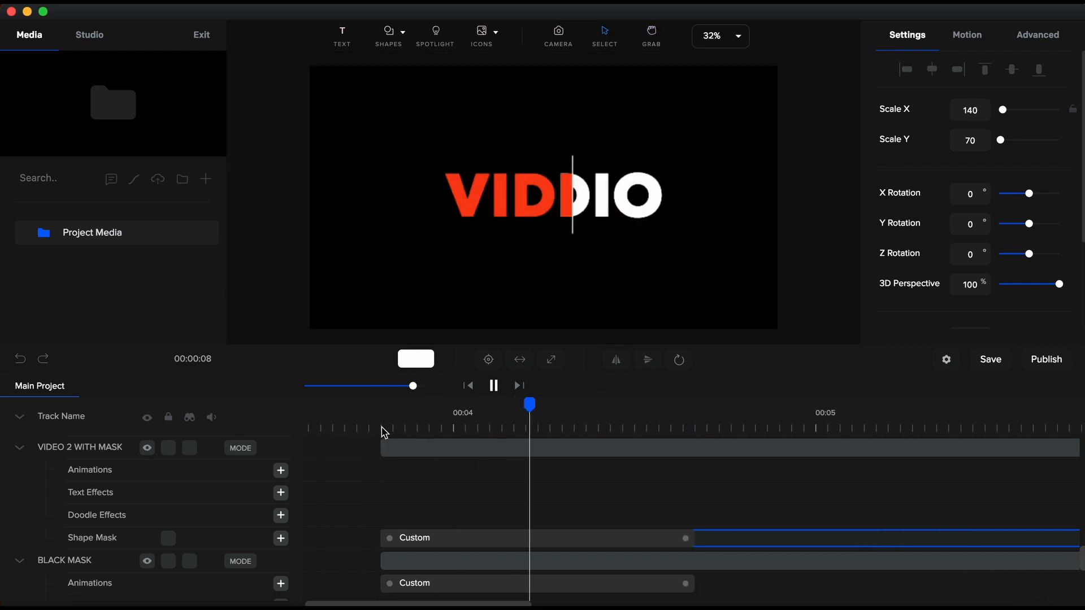
{"action": "key", "text": "space"}
{"action": "left_click_drag", "start_coordinate": [381, 432], "coordinate": [481, 399]}
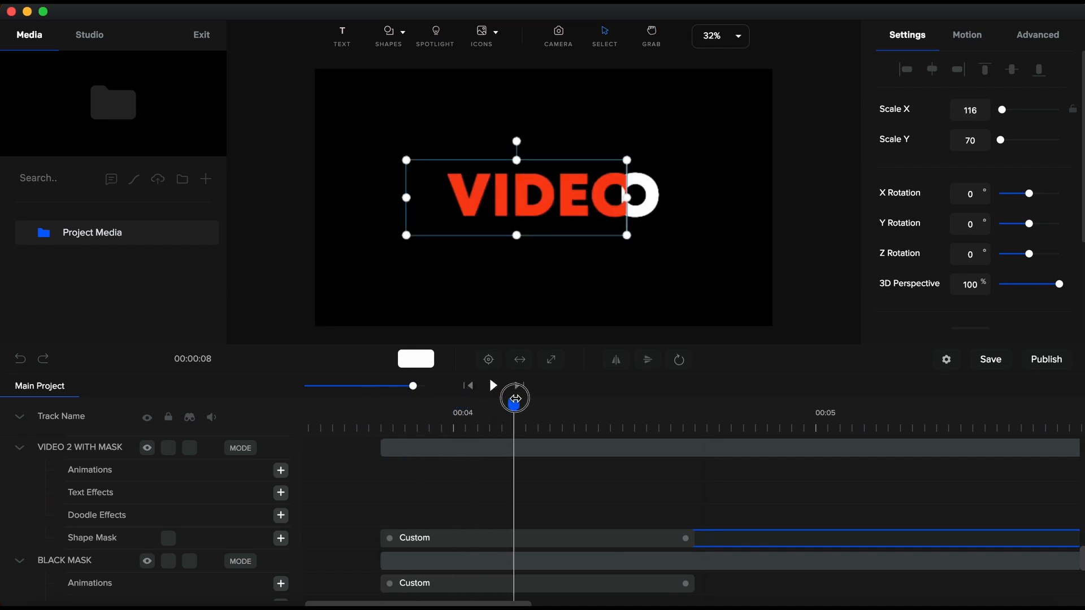
{"action": "left_click_drag", "start_coordinate": [515, 398], "coordinate": [648, 402]}
- At the end of BLACK MASK's animation, move the mask horizontally until its collapsed edge lines up with the white bar
{"action": "left_click", "coordinate": [20, 417]}
{"action": "left_click", "coordinate": [22, 538]}
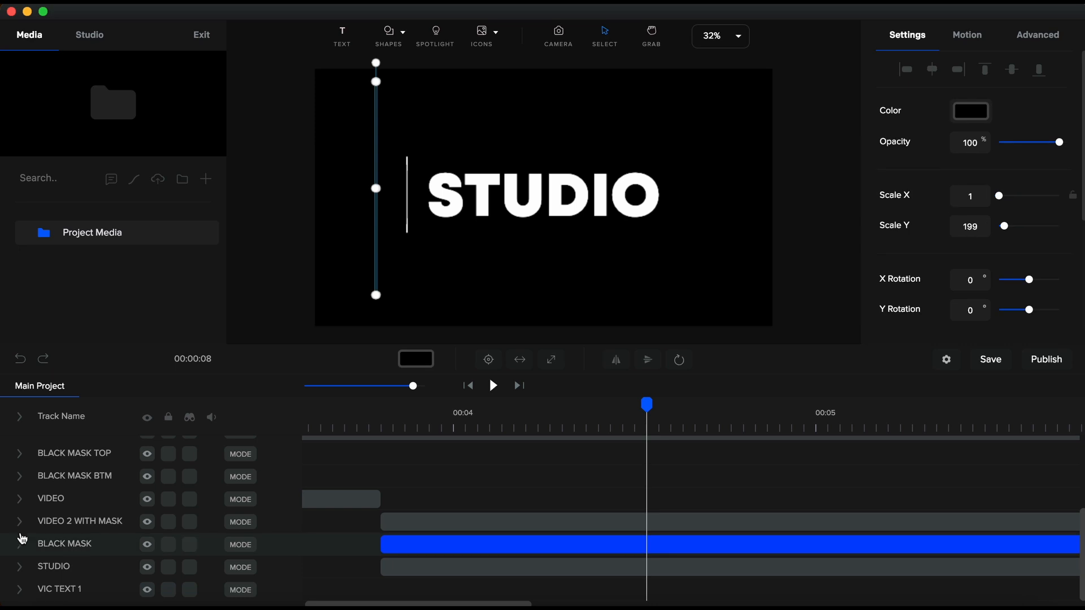
{"action": "left_click", "coordinate": [21, 548]}
{"action": "left_click", "coordinate": [386, 434]}
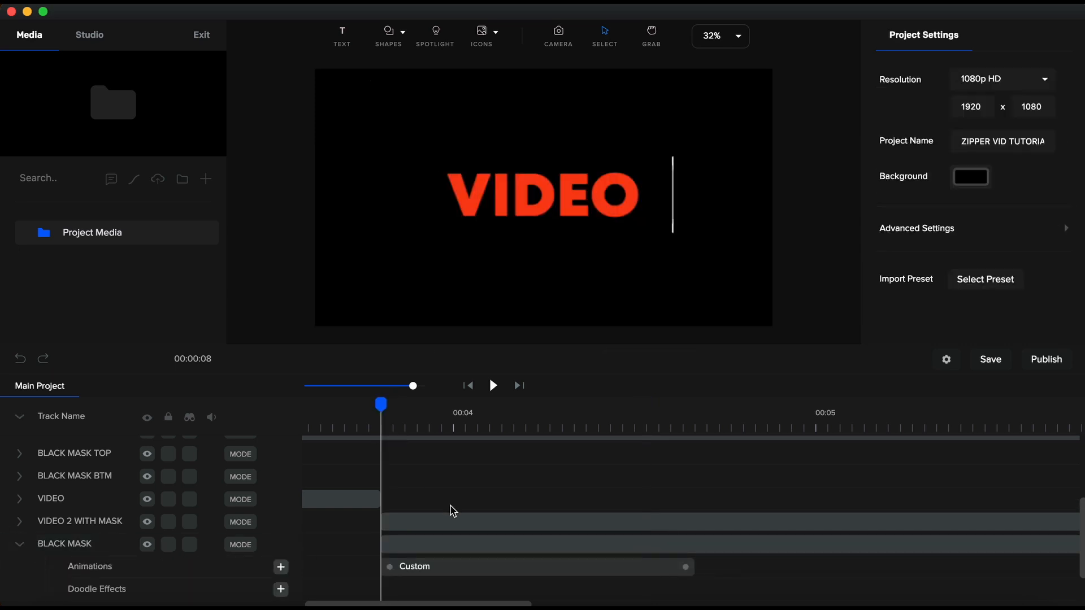
{"action": "left_click", "coordinate": [460, 543]}
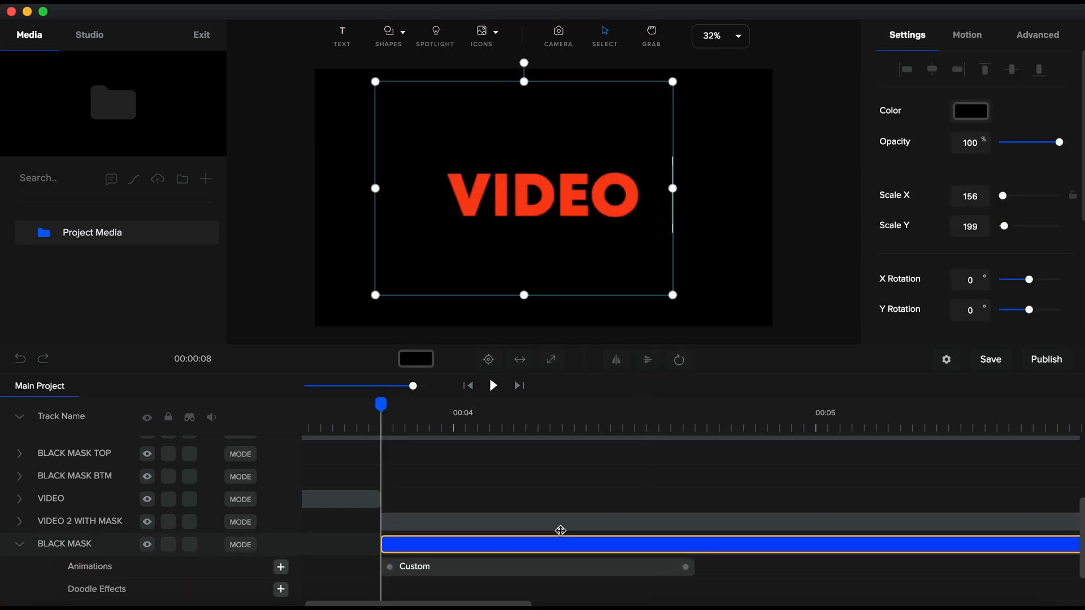
{"action": "left_click", "coordinate": [699, 435]}
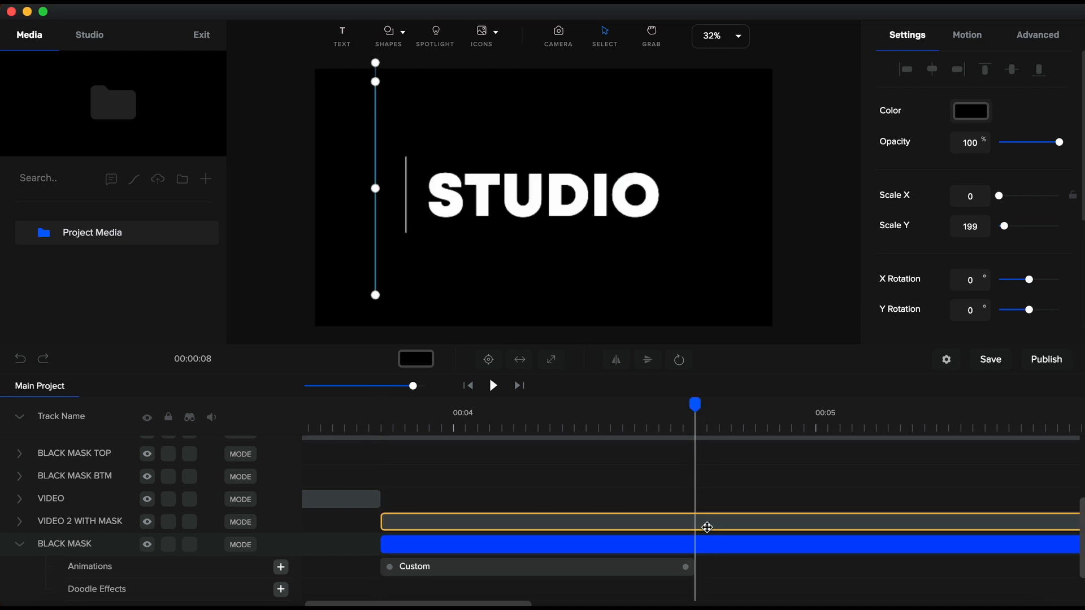
{"action": "key", "text": "shift+Right"}
{"action": "key", "text": "shift+Right"}
{"action": "key", "text": "shift+Right"}
{"action": "key", "text": "shift+Right"}
{"action": "key", "text": "shift+Right"}
{"action": "key", "text": "shift+Right"}
{"action": "key", "text": "shift+Right"}
{"action": "key", "text": "shift+Right"}
{"action": "key", "text": "shift+Right"}
{"action": "key", "text": "shift+Right"}
{"action": "key", "text": "shift+Right"}
{"action": "key", "text": "shift+Right"}
{"action": "key", "text": "shift+Right"}
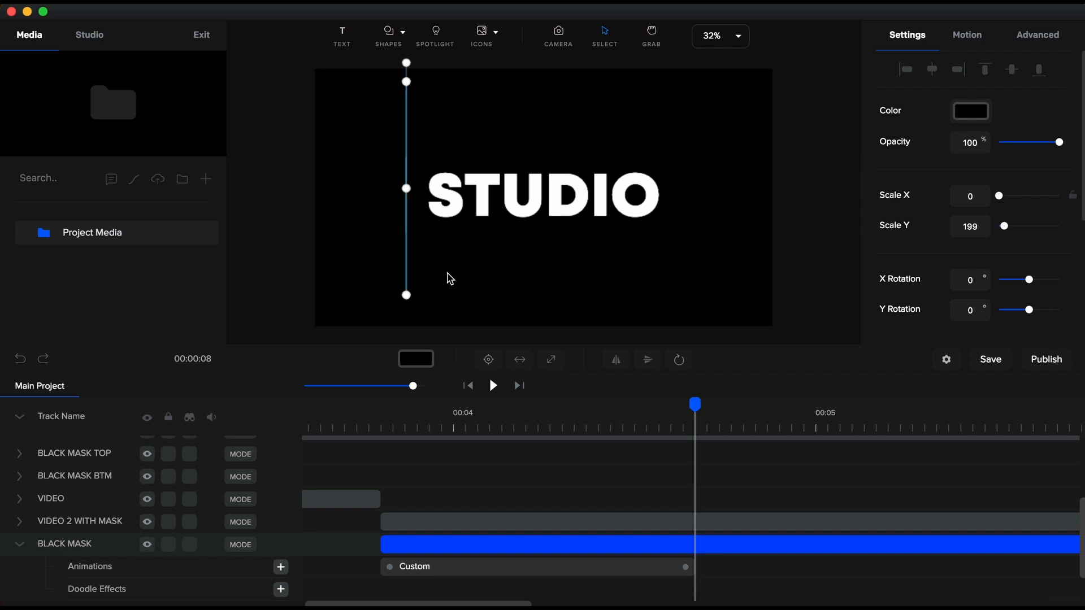
- At the start of BLACK MASK's clip, narrow the mask to Scale X 140 so its right edge meets the bar
{"action": "left_click", "coordinate": [385, 434]}
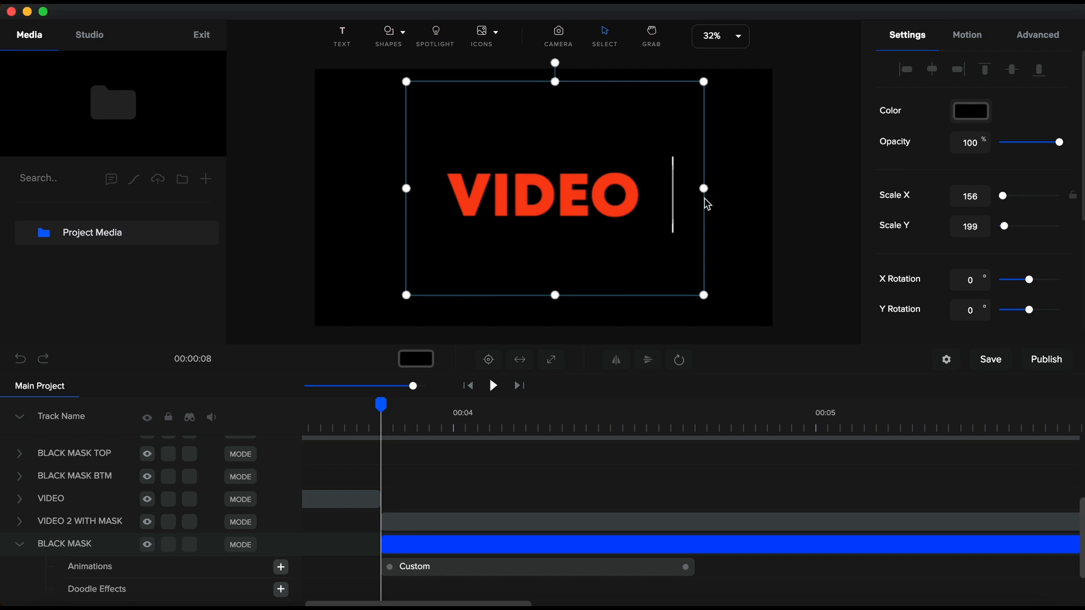
{"action": "left_click_drag", "start_coordinate": [706, 190], "coordinate": [675, 199]}
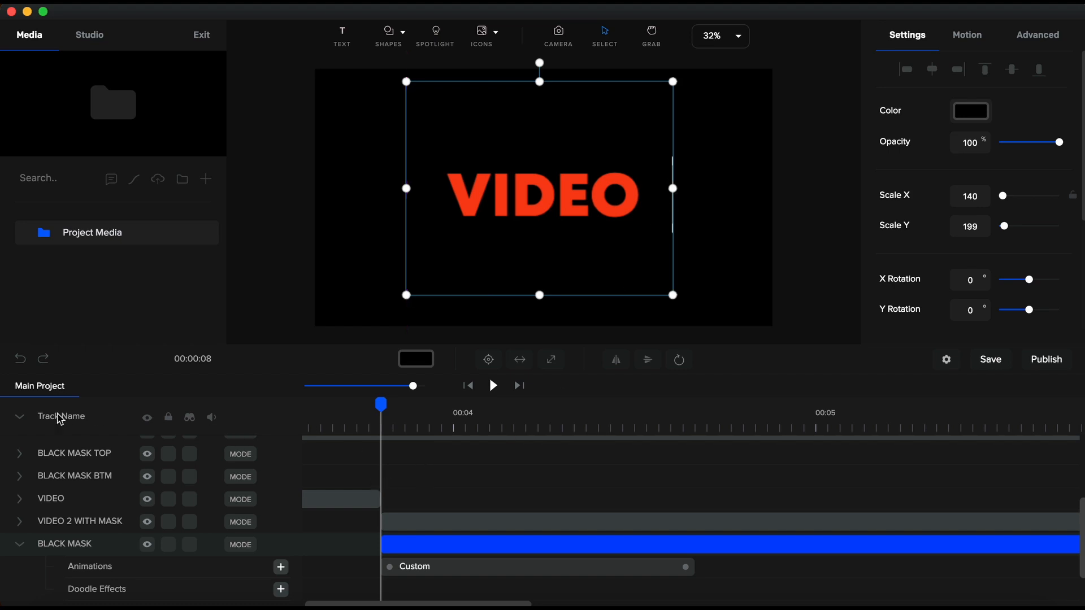
{"action": "left_click", "coordinate": [23, 421]}
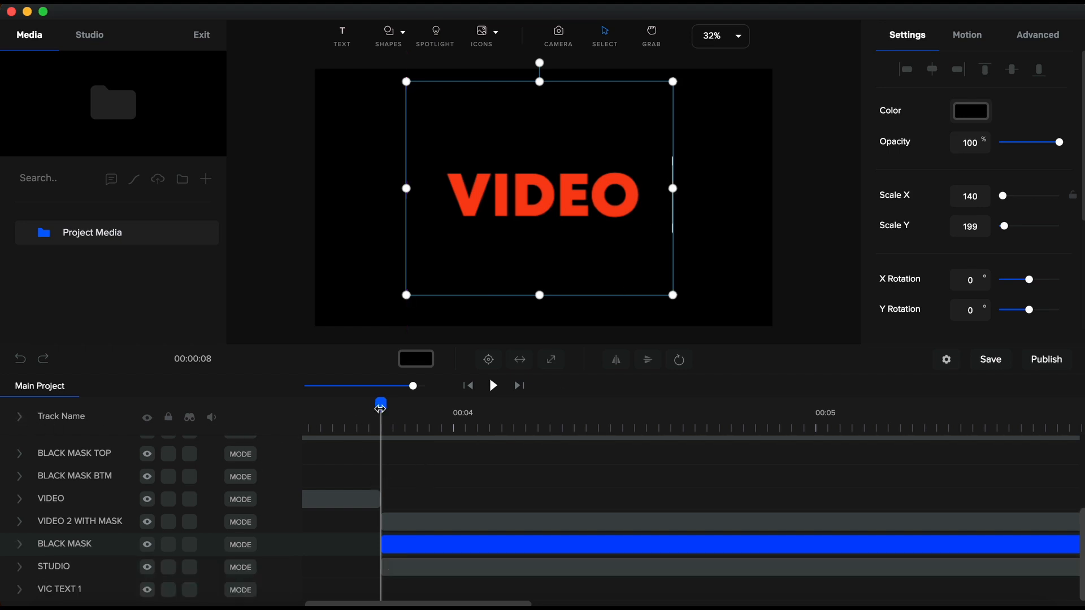
{"action": "left_click_drag", "start_coordinate": [412, 387], "coordinate": [375, 386]}
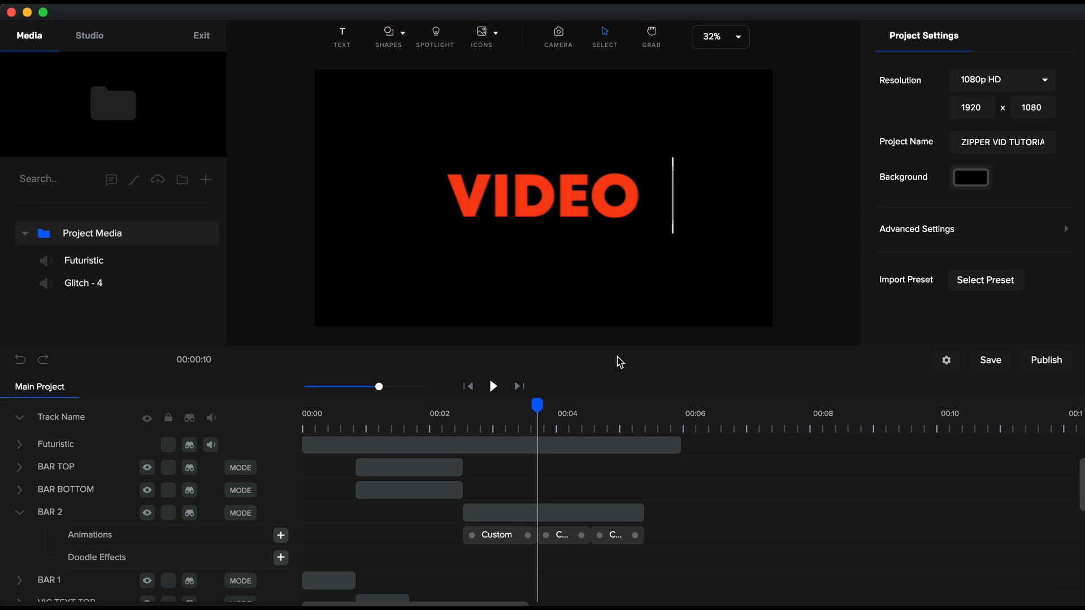
- At the start of the wipe, compare BAR 2's position with the right edges of the VIDEO 2 shape mask and BLACK MASK
{"action": "left_click", "coordinate": [563, 518]}
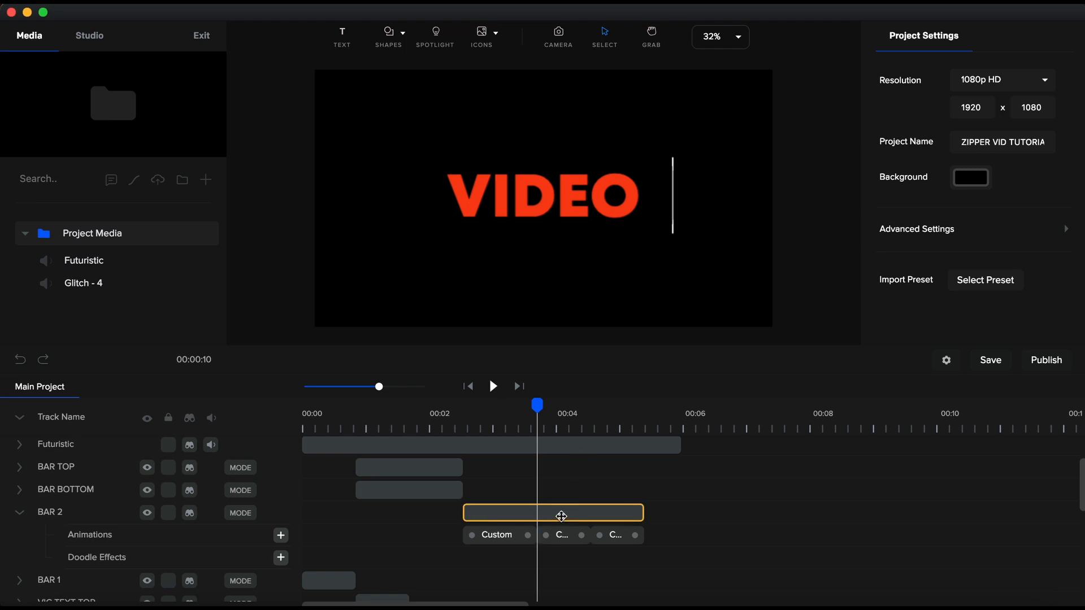
{"action": "left_click", "coordinate": [561, 517]}
{"action": "left_click", "coordinate": [562, 535]}
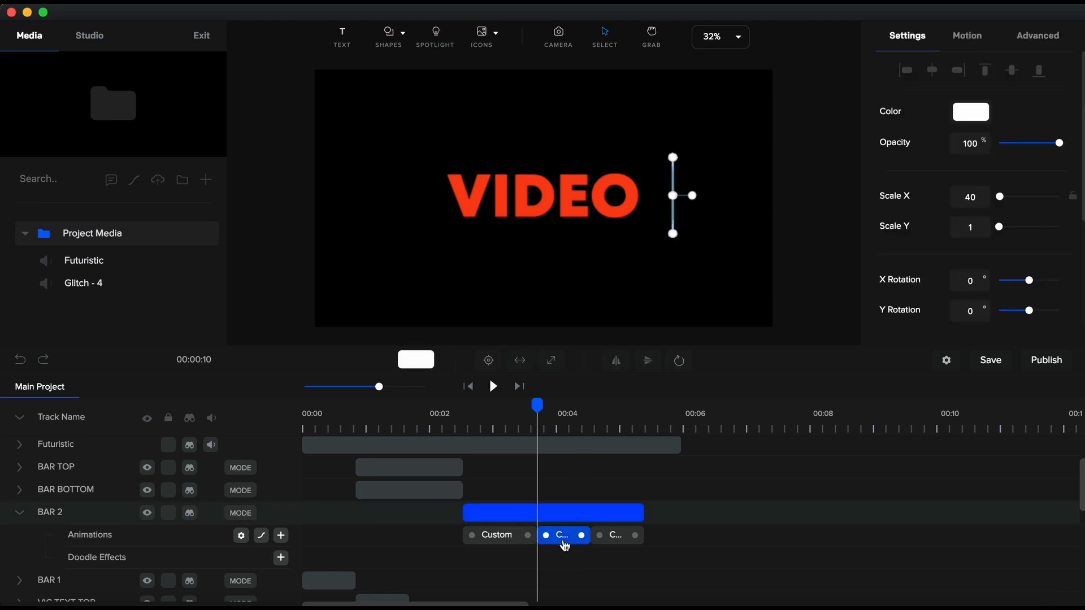
{"action": "scroll", "coordinate": [565, 545], "scroll_direction": "down", "scroll_amount": 6}
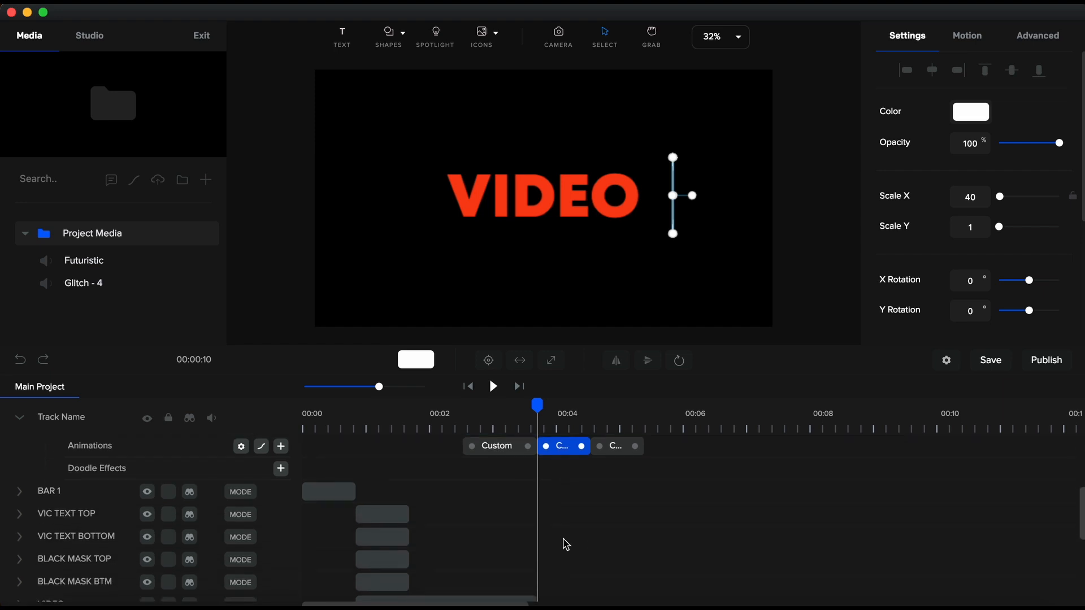
{"action": "left_click", "coordinate": [564, 541]}
{"action": "scroll", "coordinate": [564, 539], "scroll_direction": "down", "scroll_amount": 4}
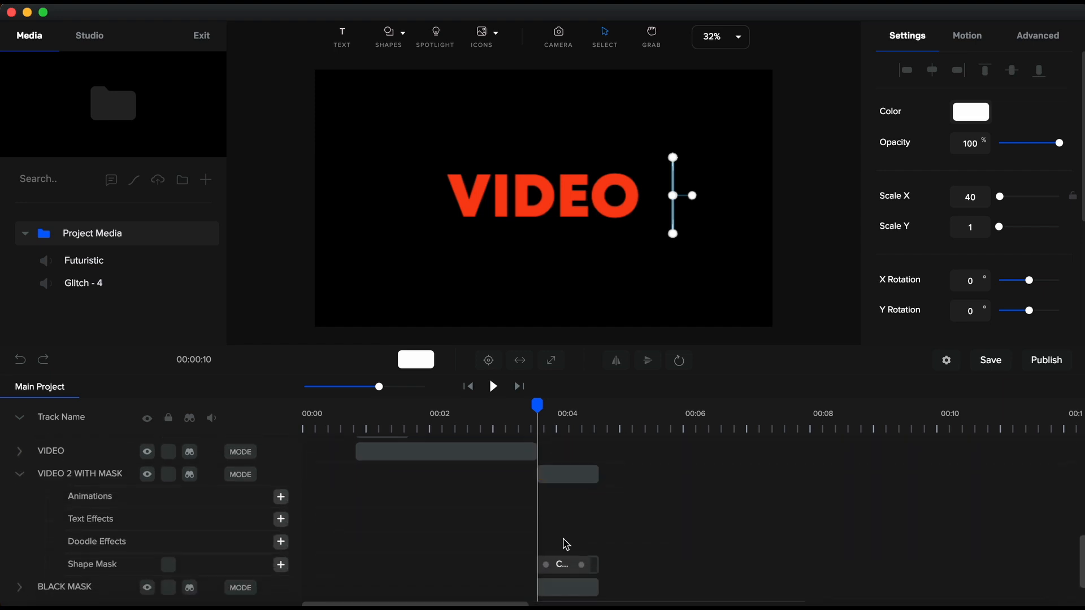
{"action": "left_click", "coordinate": [521, 527]}
{"action": "scroll", "coordinate": [376, 496], "scroll_direction": "up", "scroll_amount": 1}
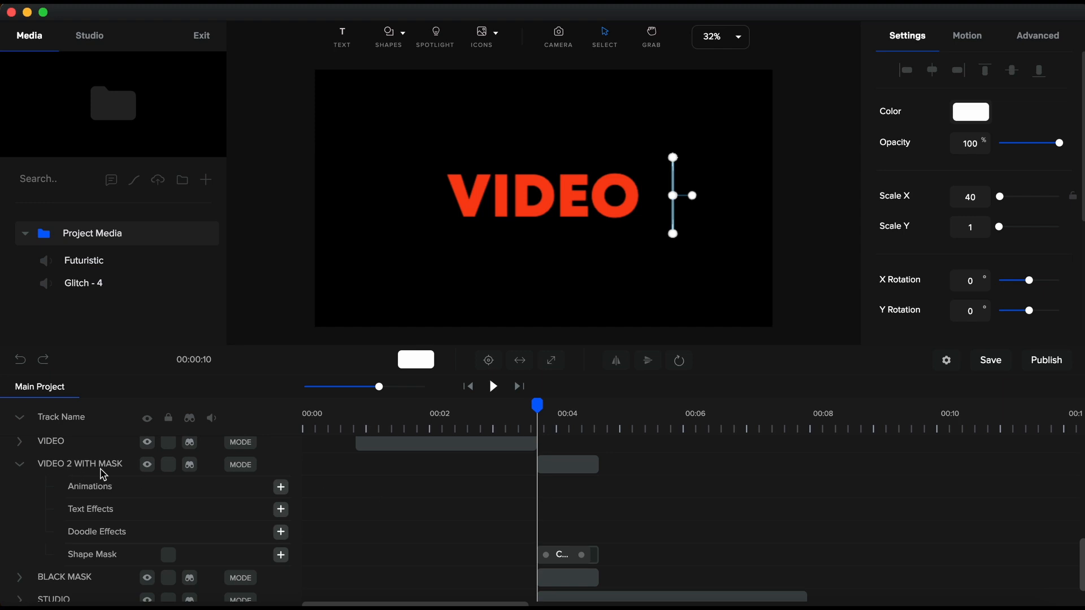
{"action": "left_click", "coordinate": [545, 461]}
{"action": "left_click", "coordinate": [565, 556]}
{"action": "left_click", "coordinate": [572, 565]}
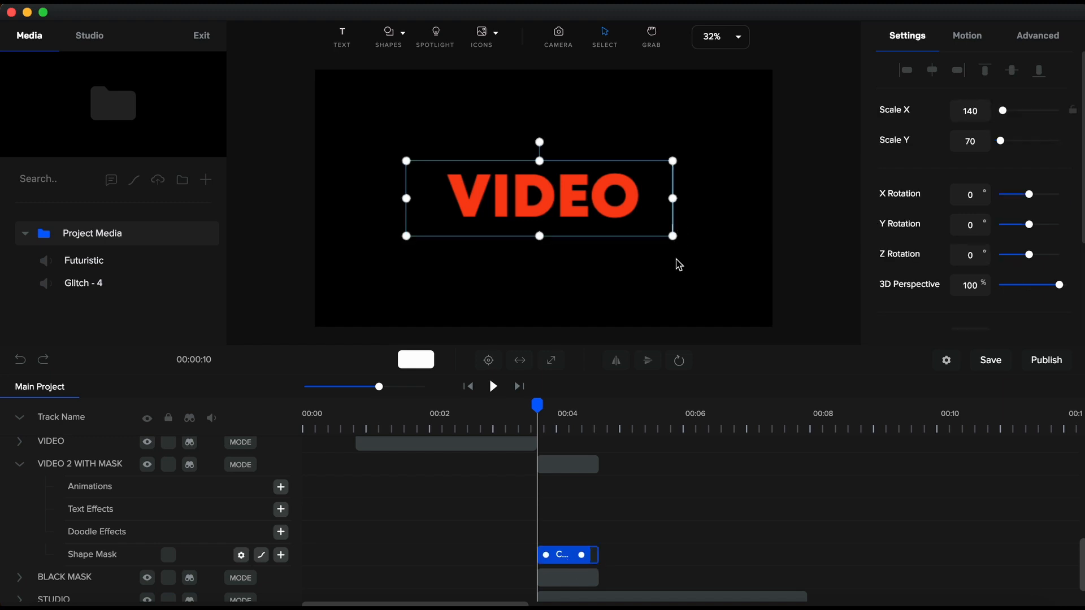
{"action": "left_click", "coordinate": [567, 579]}
{"action": "scroll", "coordinate": [566, 581], "scroll_direction": "down", "scroll_amount": 1}
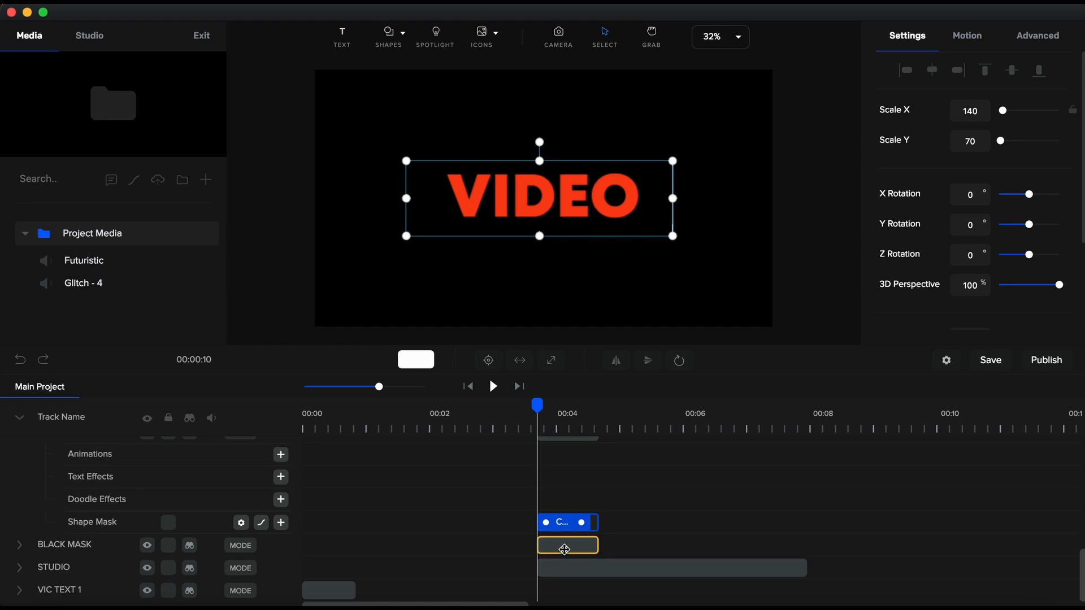
{"action": "left_click", "coordinate": [564, 549]}
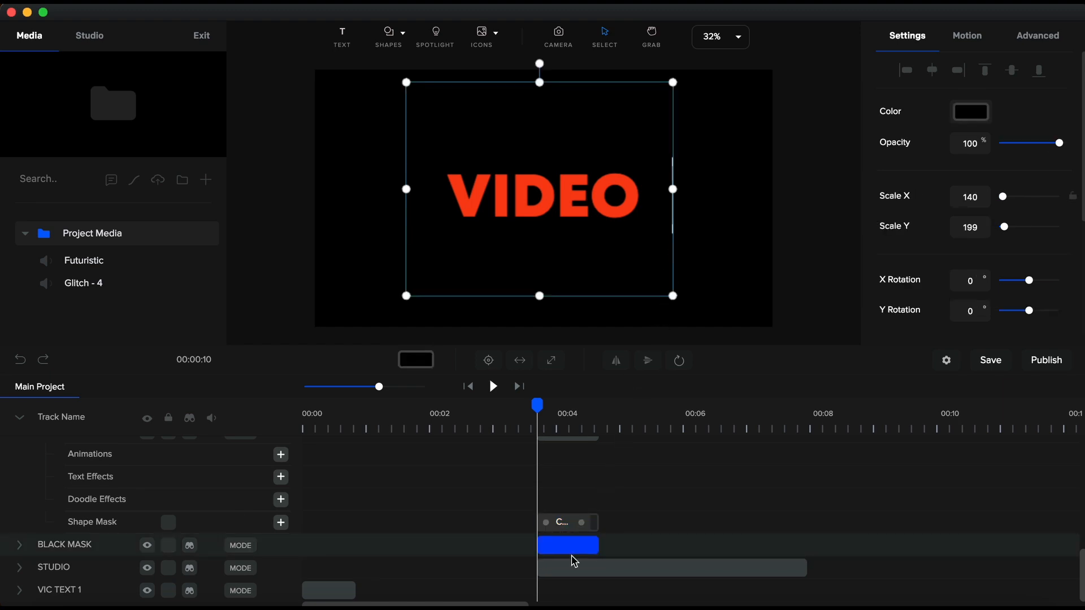
{"action": "scroll", "coordinate": [574, 561], "scroll_direction": "up", "scroll_amount": 1}
{"action": "left_click", "coordinate": [585, 539]}
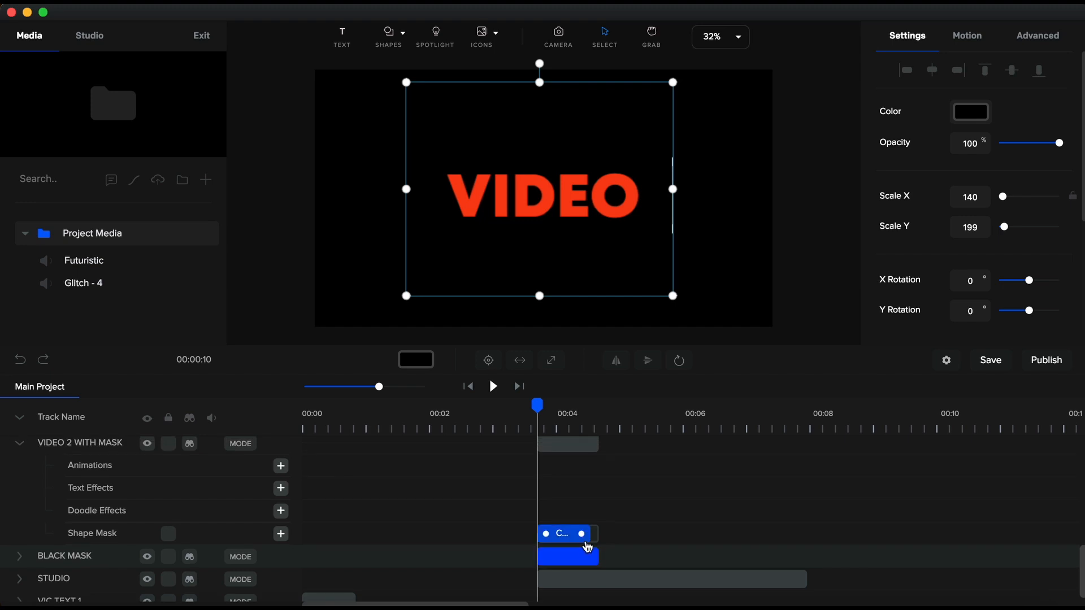
- At the end of the wipe, compare BAR 2's position with the collapsed edges of the VIDEO 2 shape mask and BLACK MASK
{"action": "left_click", "coordinate": [594, 436]}
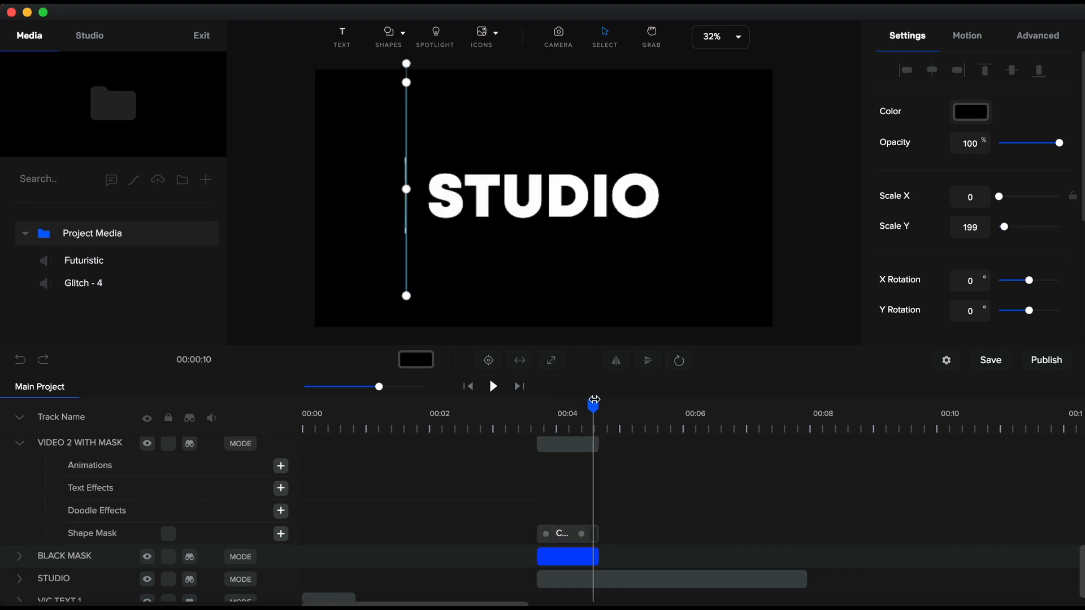
{"action": "left_click_drag", "start_coordinate": [594, 399], "coordinate": [590, 402]}
{"action": "scroll", "coordinate": [605, 491], "scroll_direction": "up", "scroll_amount": 3}
{"action": "left_click", "coordinate": [571, 534]}
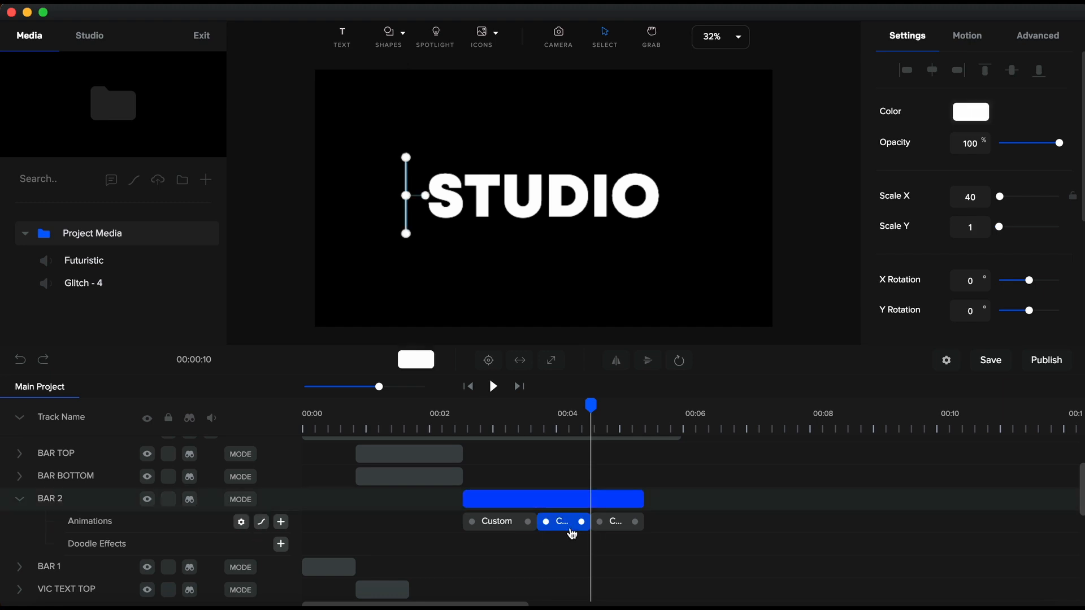
{"action": "scroll", "coordinate": [681, 511], "scroll_direction": "down", "scroll_amount": 5}
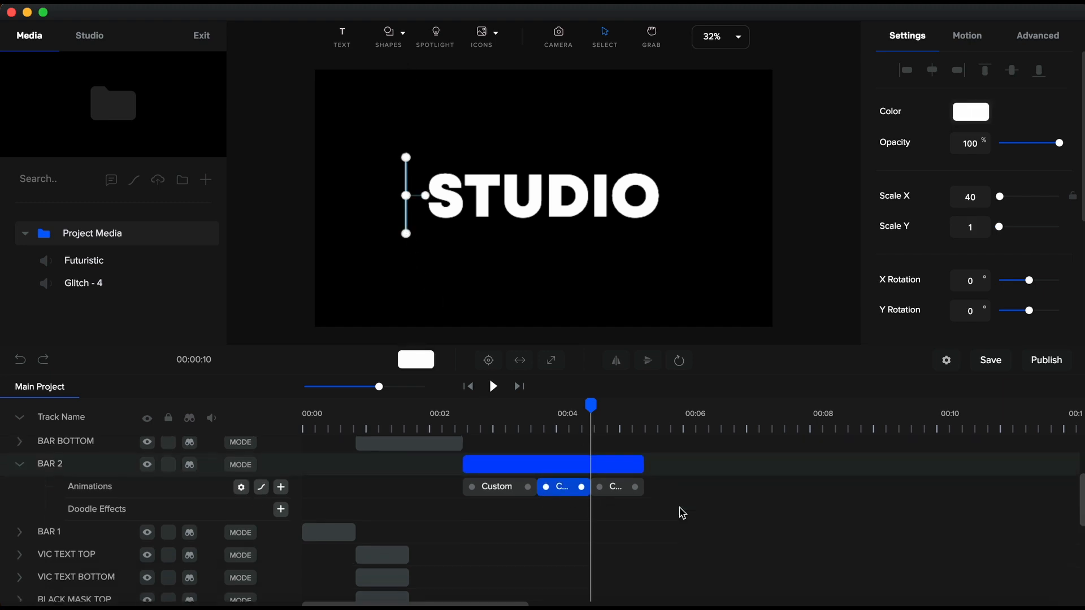
{"action": "left_click", "coordinate": [575, 553]}
{"action": "left_click", "coordinate": [572, 554]}
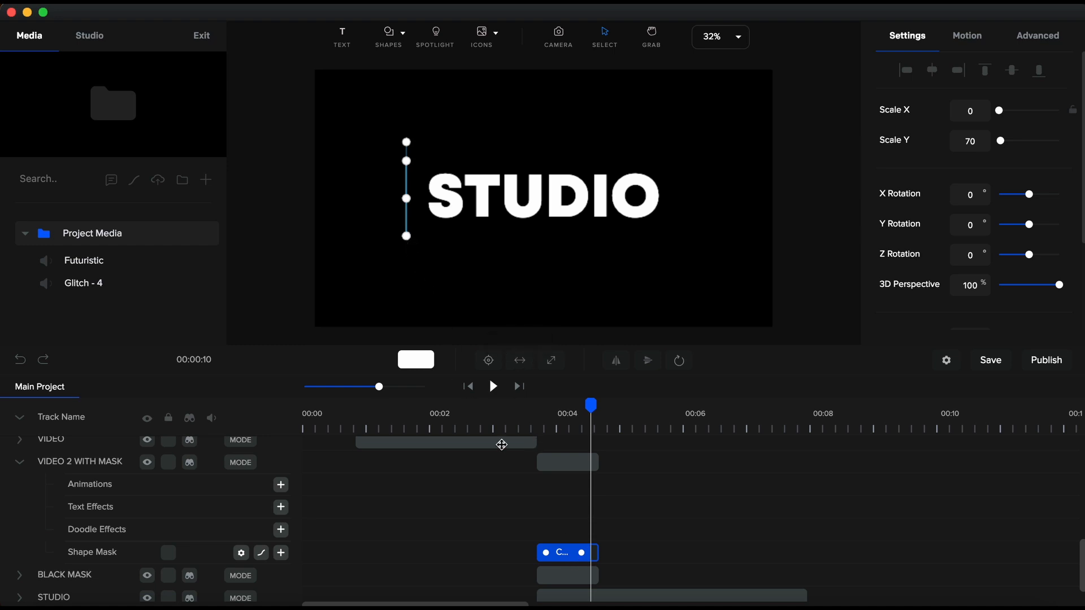
{"action": "left_click", "coordinate": [568, 585]}
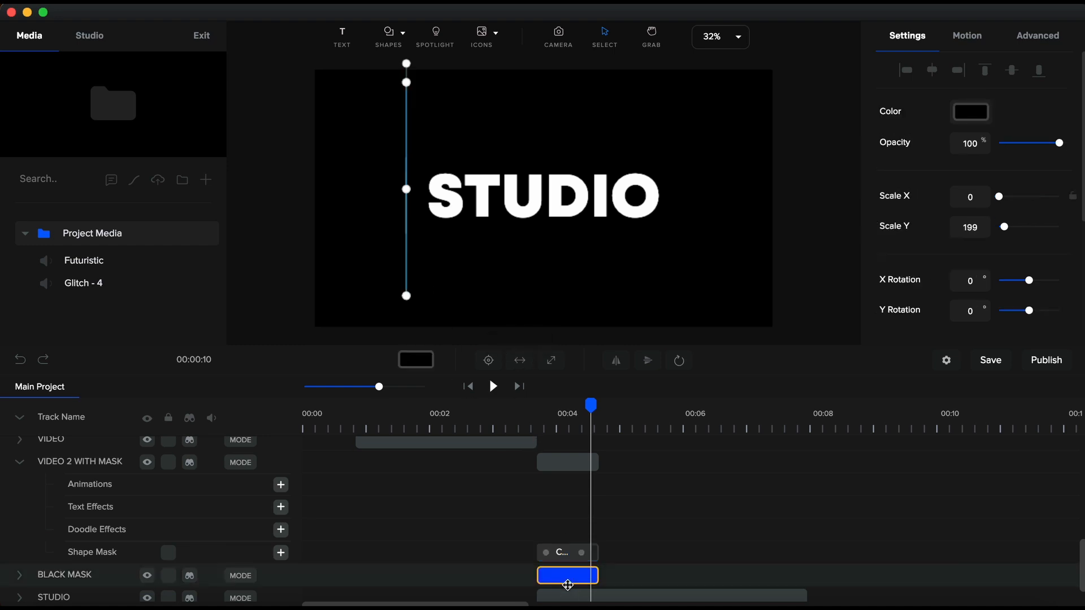
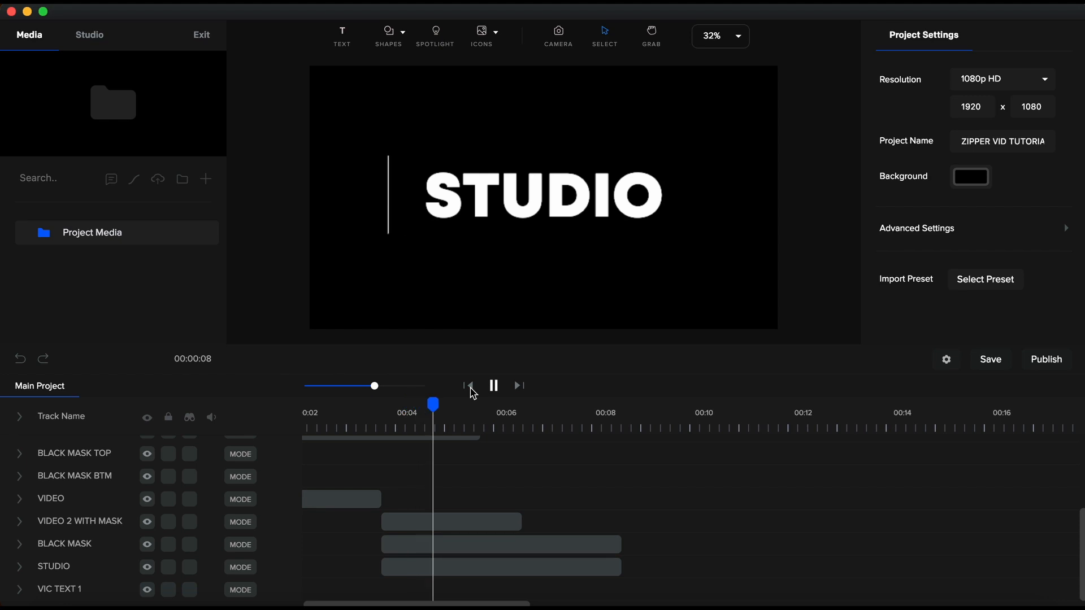
- Stop playback and trim the VIDEO 2 WITH MASK and BLACK MASK clips to end just after the shape mask animation
{"action": "key", "text": "space"}
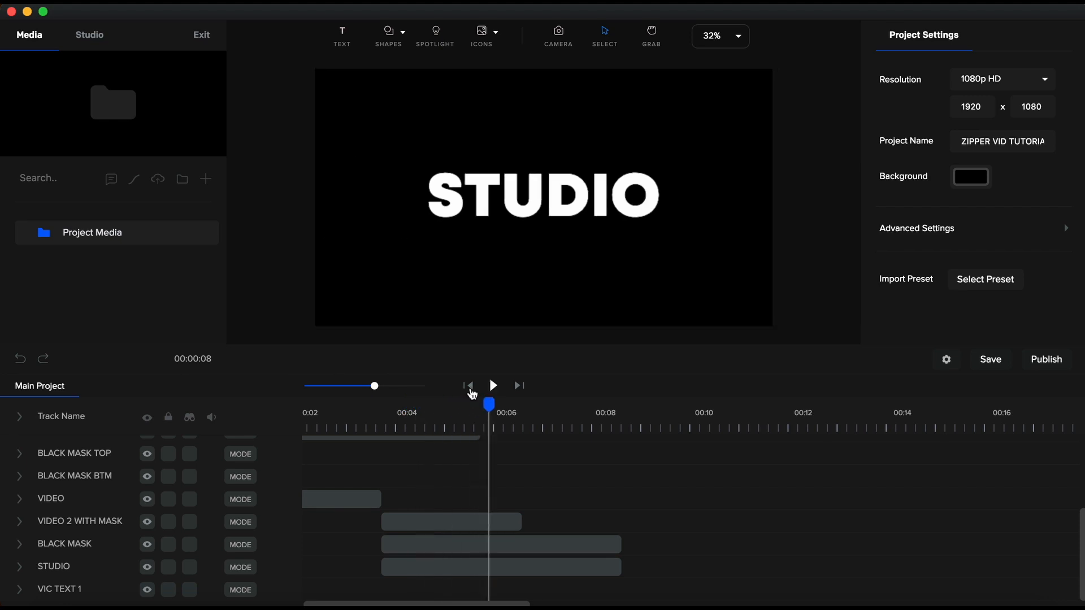
{"action": "left_click", "coordinate": [21, 521]}
{"action": "scroll", "coordinate": [443, 496], "scroll_direction": "down", "scroll_amount": 1}
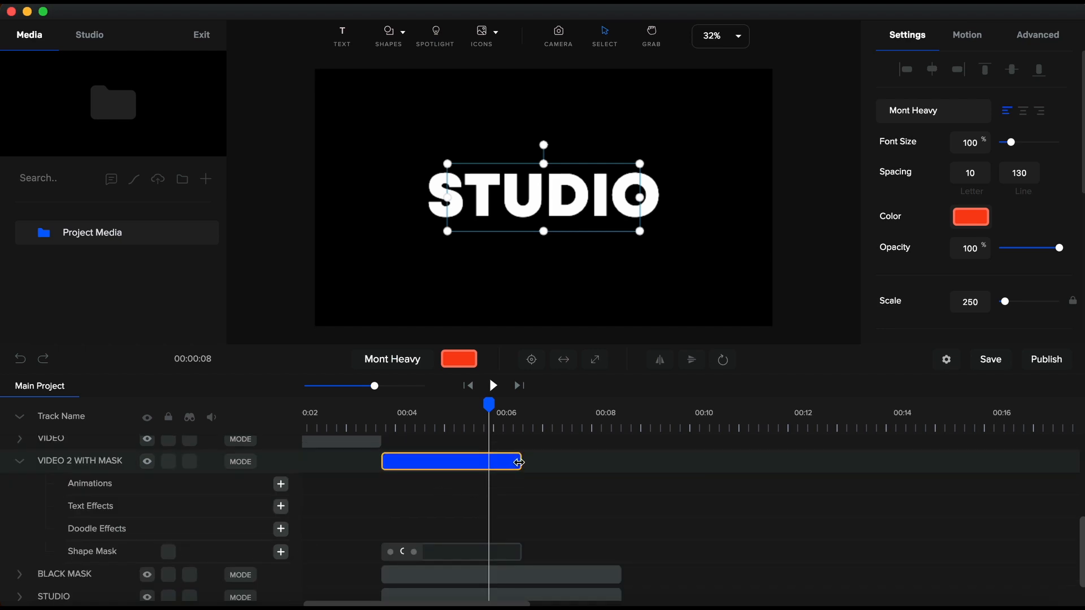
{"action": "left_click_drag", "start_coordinate": [518, 463], "coordinate": [431, 467]}
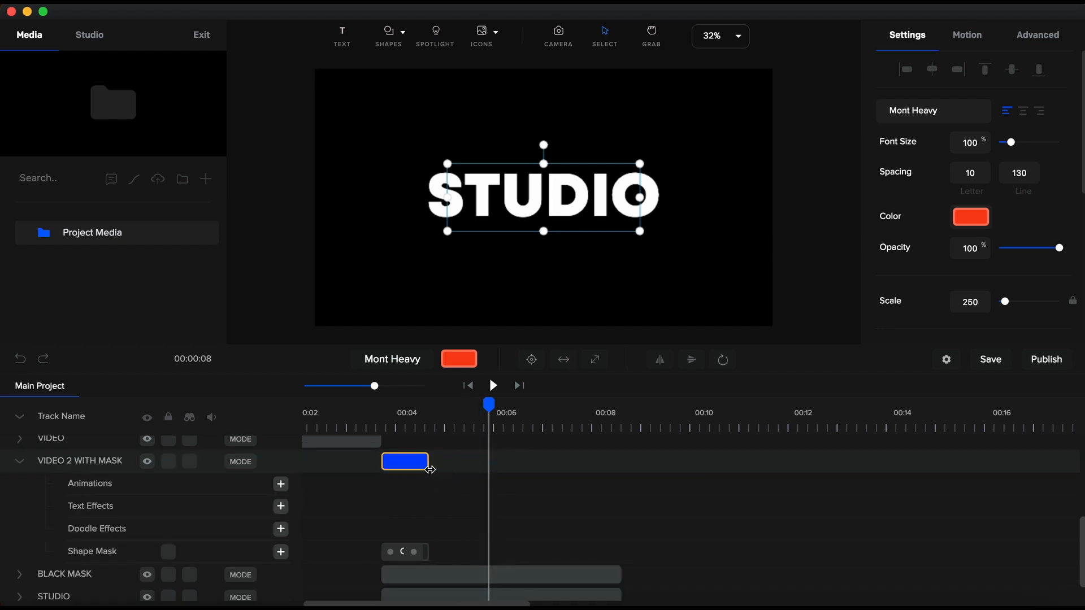
{"action": "left_click", "coordinate": [489, 573]}
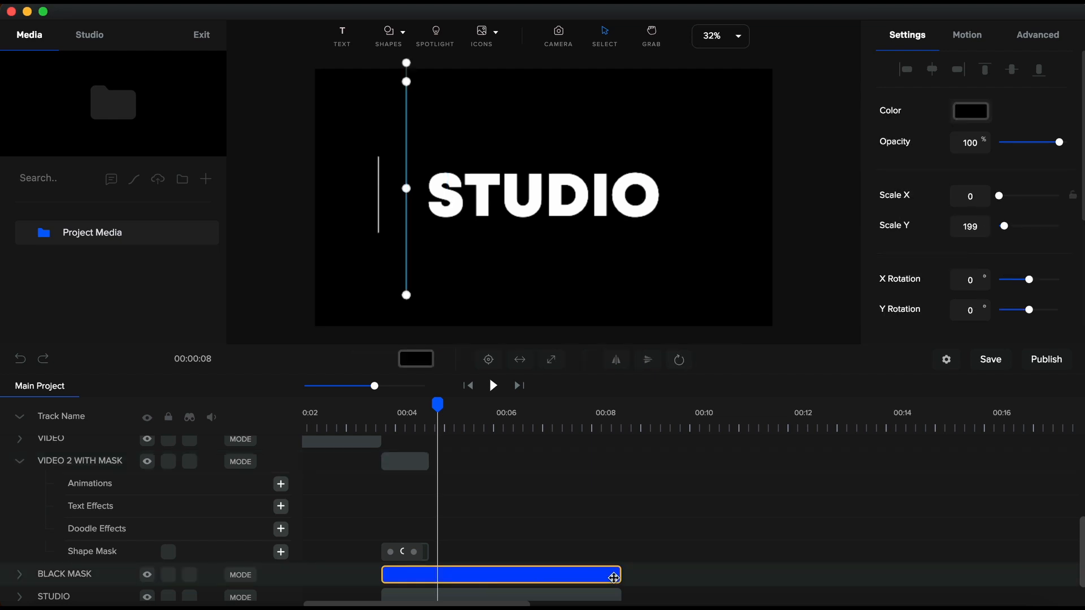
{"action": "left_click_drag", "start_coordinate": [614, 577], "coordinate": [431, 577]}
- Trim the VIC TEXT TOP and VIC TEXT BOTTOM clips to end together with the BLACK MASK TOP and BLACK MASK BTM clips
{"action": "scroll", "coordinate": [501, 486], "scroll_direction": "up", "scroll_amount": 5}
{"action": "left_click", "coordinate": [389, 462]}
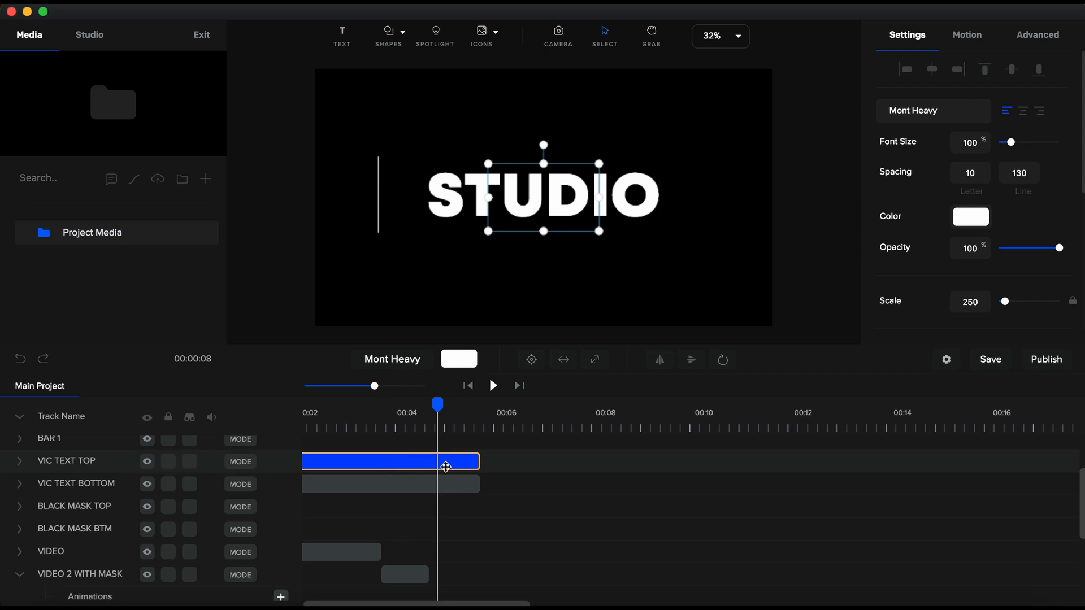
{"action": "scroll", "coordinate": [334, 480], "scroll_direction": "left", "scroll_amount": 5}
{"action": "left_click", "coordinate": [21, 463]}
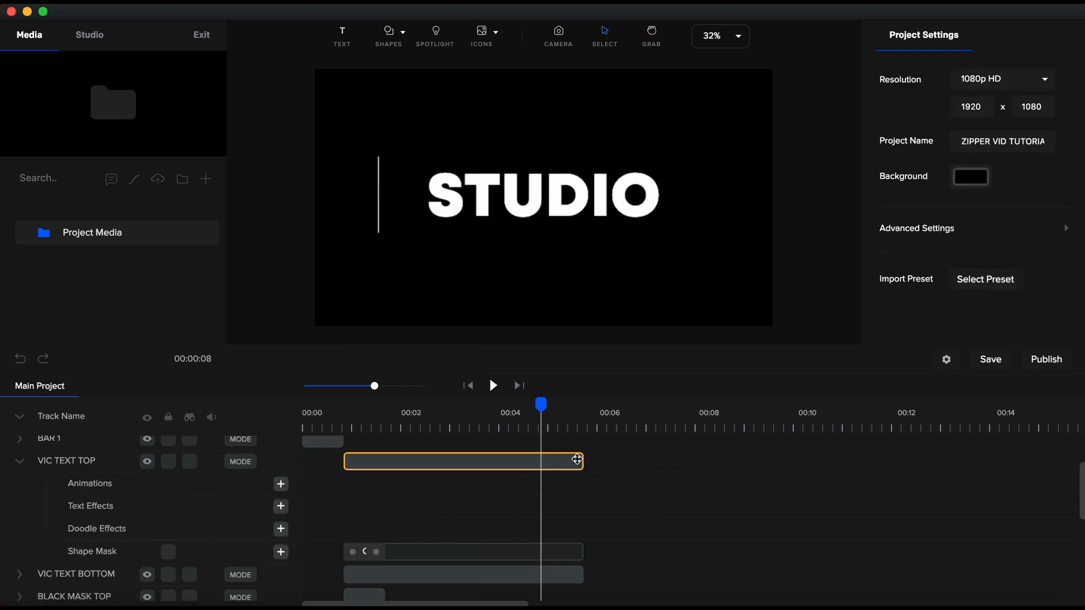
{"action": "left_click_drag", "start_coordinate": [582, 460], "coordinate": [386, 460]}
{"action": "left_click", "coordinate": [484, 572]}
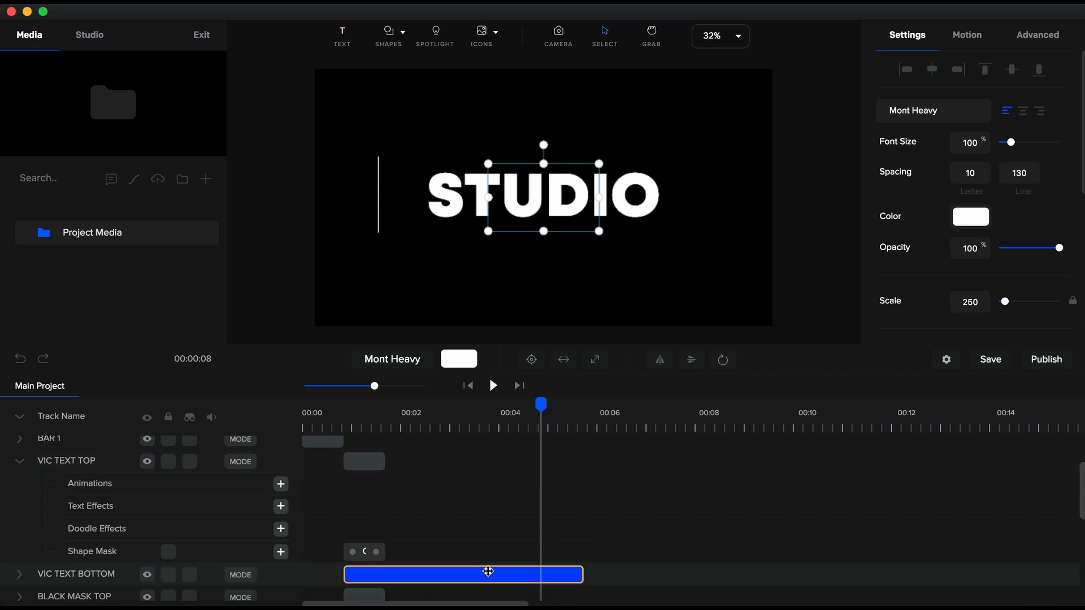
{"action": "scroll", "coordinate": [497, 562], "scroll_direction": "down", "scroll_amount": 1}
{"action": "left_click_drag", "start_coordinate": [584, 515], "coordinate": [390, 516]}
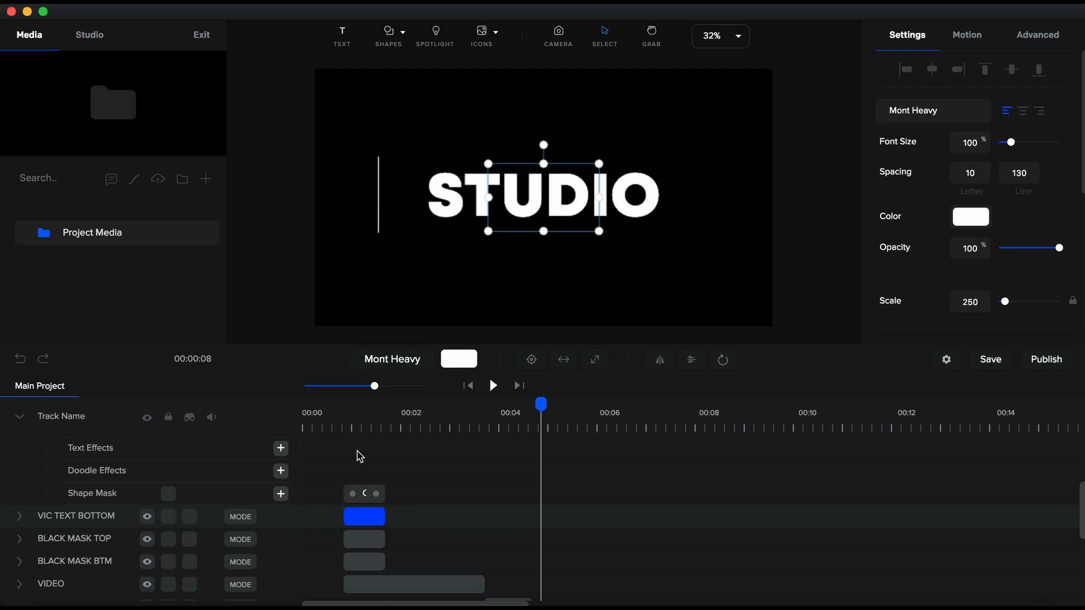
- Collapse the VIC TEXT TOP track and play the project from the start to check the trimmed clips
{"action": "left_click", "coordinate": [21, 423]}
{"action": "scroll", "coordinate": [375, 526], "scroll_direction": "up", "scroll_amount": 1}
{"action": "left_click", "coordinate": [305, 428]}
{"action": "key", "text": "space"}
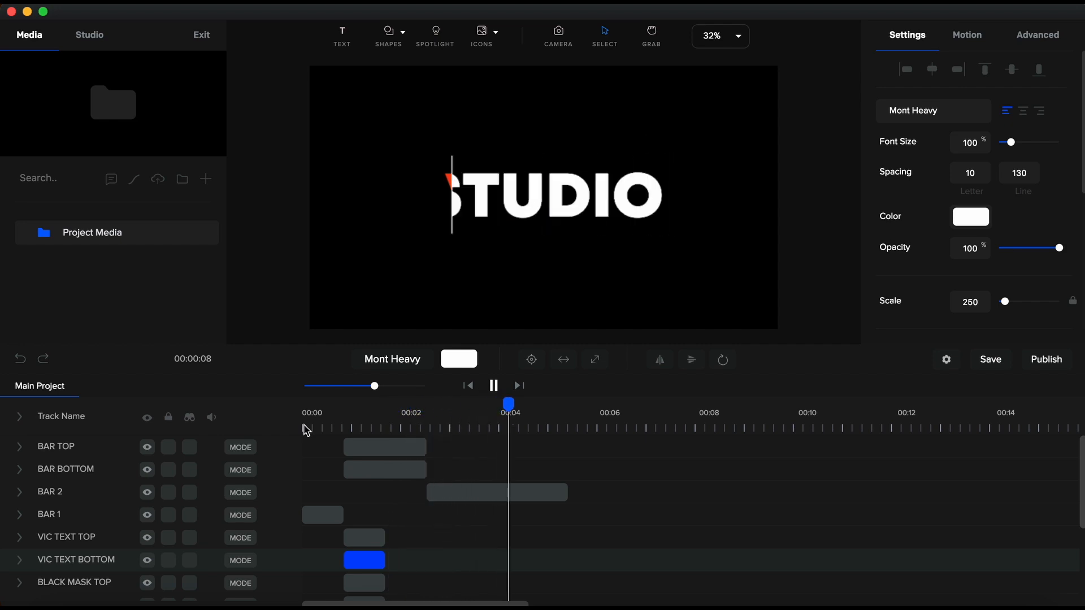
{"action": "key", "text": "space"}
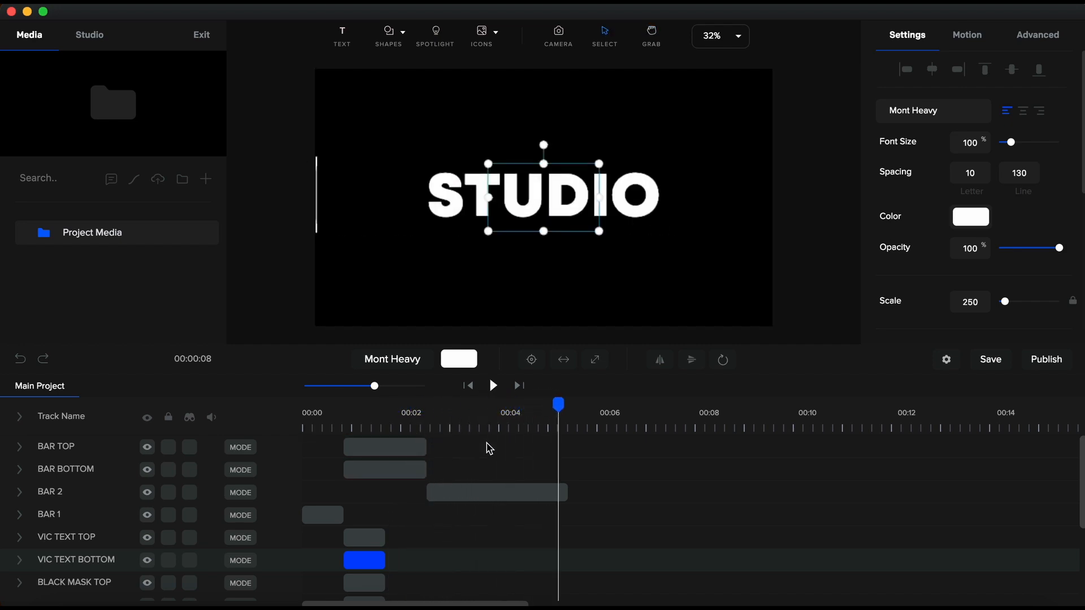
- Add an entire-text animation to STUDIO starting just after the BLACK MASK clip ends, with Text Spacing enabled
{"action": "left_click", "coordinate": [502, 432]}
{"action": "left_click_drag", "start_coordinate": [507, 421], "coordinate": [536, 404]}
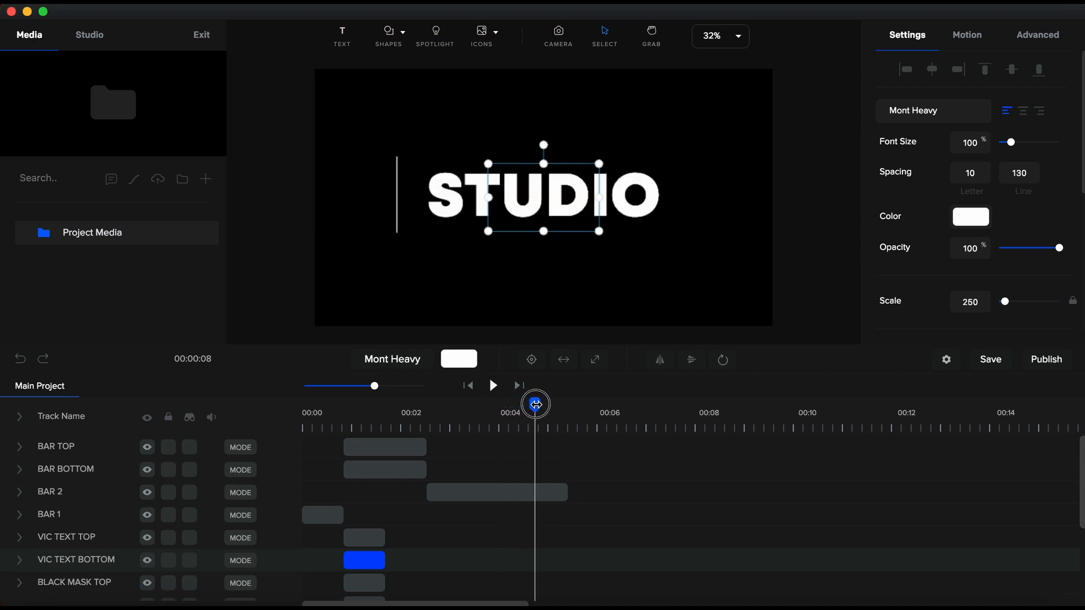
{"action": "scroll", "coordinate": [560, 515], "scroll_direction": "down", "scroll_amount": 3}
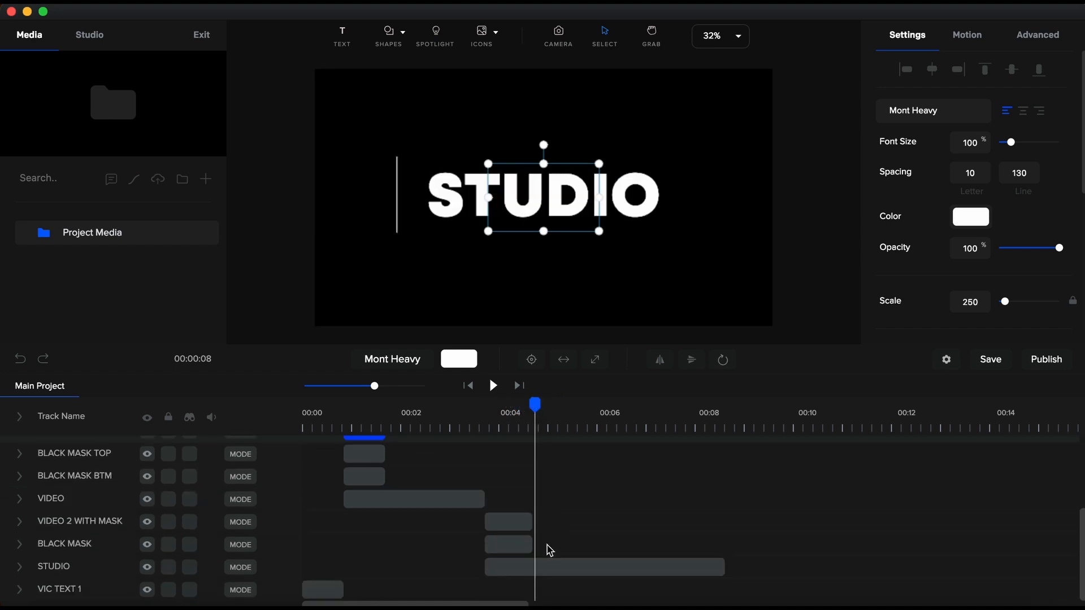
{"action": "left_click", "coordinate": [19, 567]}
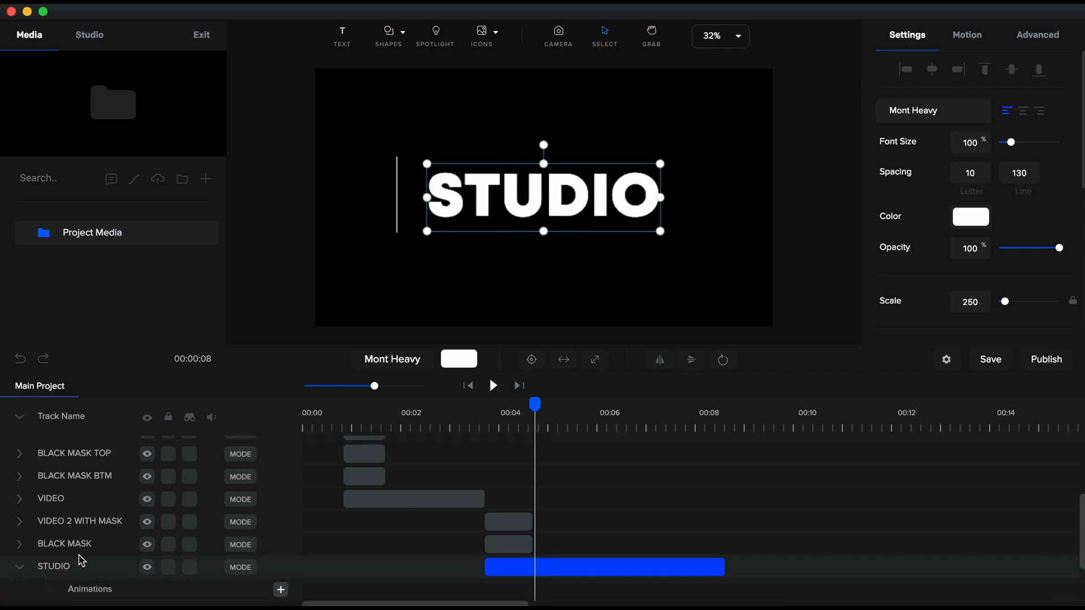
{"action": "scroll", "coordinate": [82, 560], "scroll_direction": "down", "scroll_amount": 3}
{"action": "left_click", "coordinate": [281, 521]}
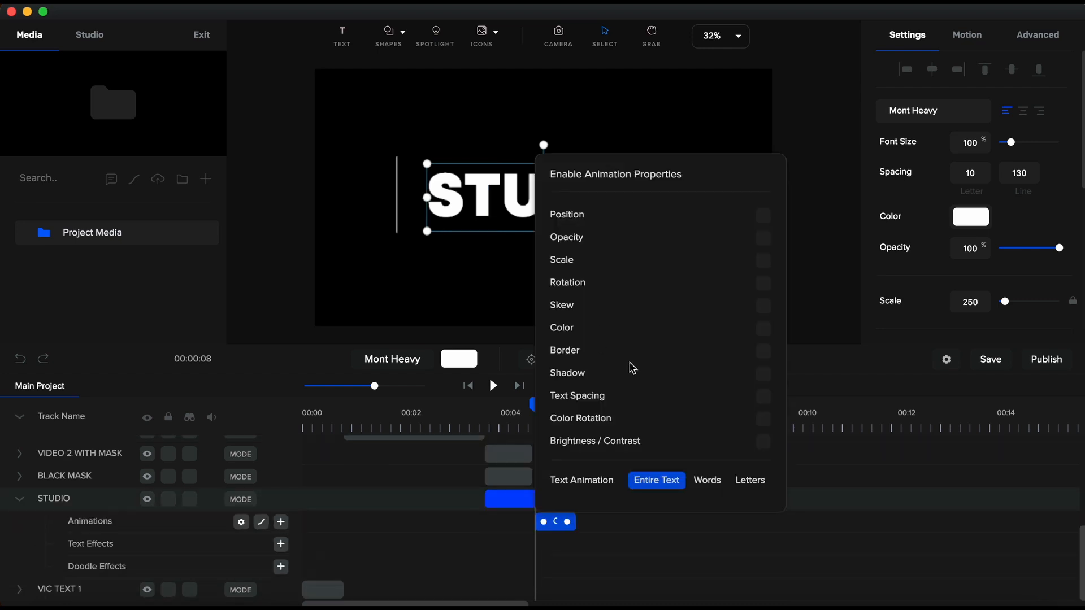
{"action": "left_click", "coordinate": [763, 397]}
- Give STUDIO's spacing animation Expo easing in the Both mode and set the letter spacing after it to 300
{"action": "left_click", "coordinate": [262, 523]}
{"action": "left_click", "coordinate": [419, 254]}
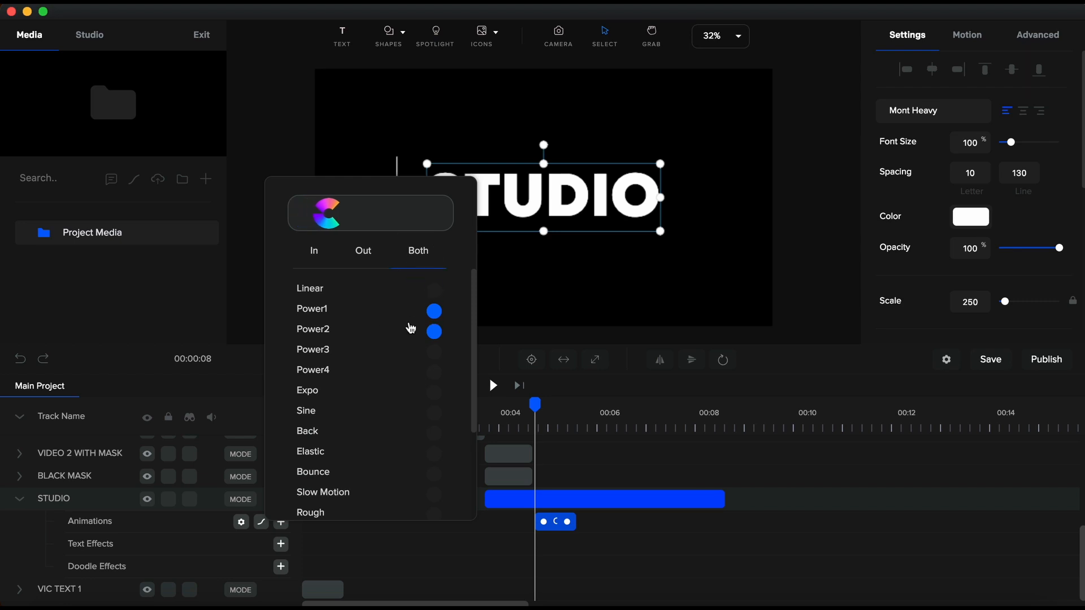
{"action": "left_click", "coordinate": [433, 391]}
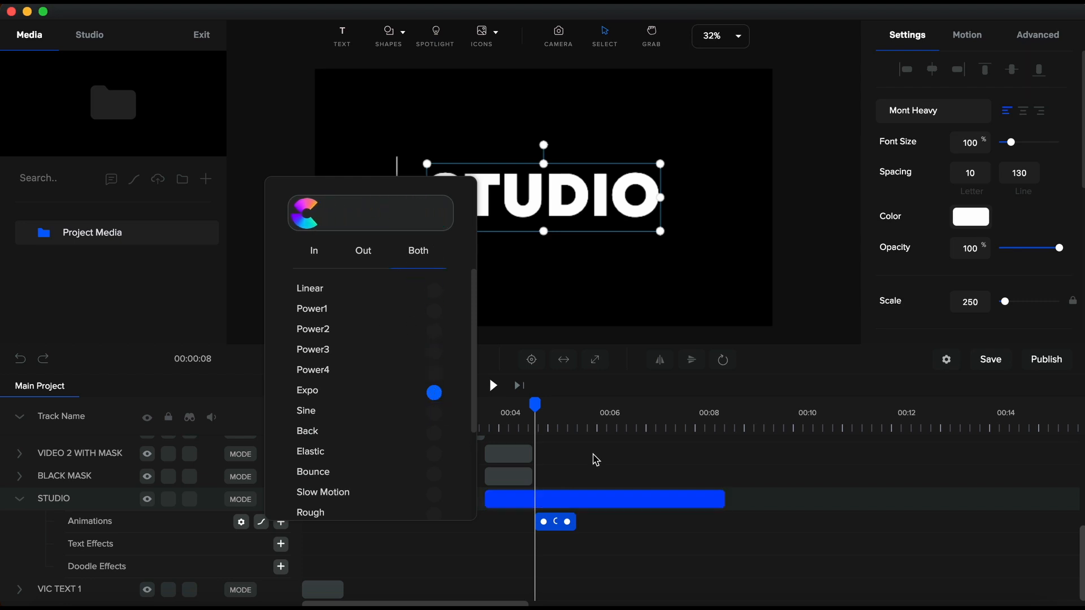
{"action": "left_click", "coordinate": [585, 431]}
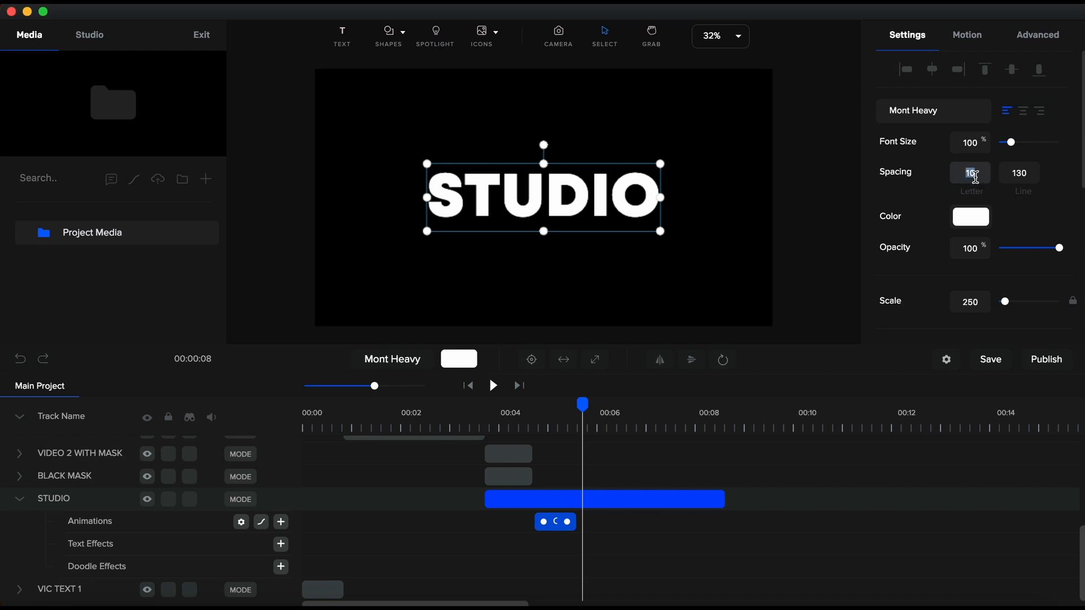
{"action": "type", "text": "300"}
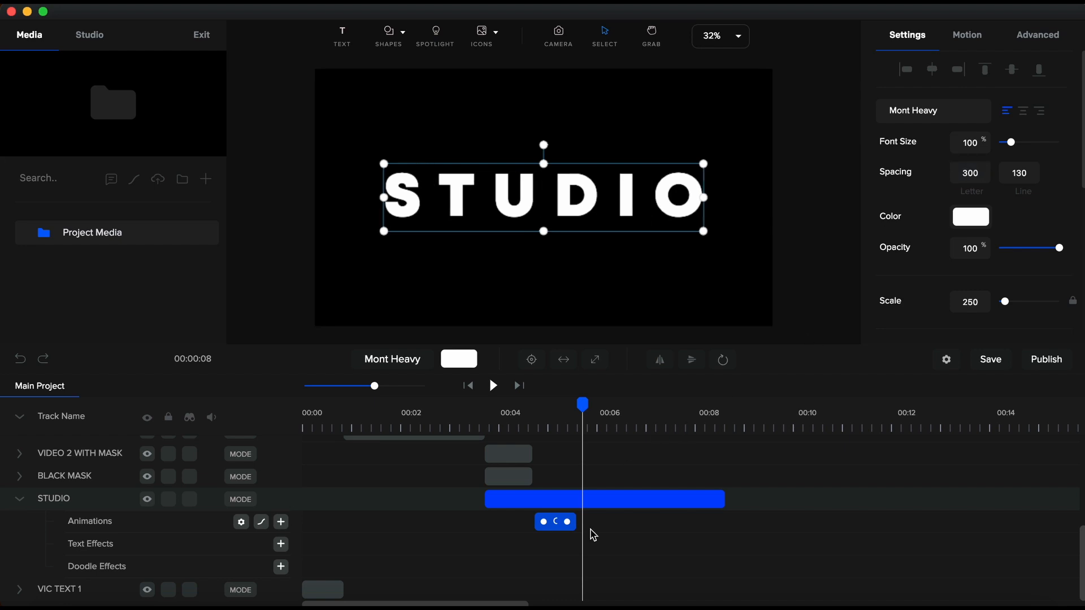
- Add an entire-text animation with Shadow enabled after STUDIO's spacing animation and give it Expo easing in the Both mode
{"action": "left_click", "coordinate": [576, 493]}
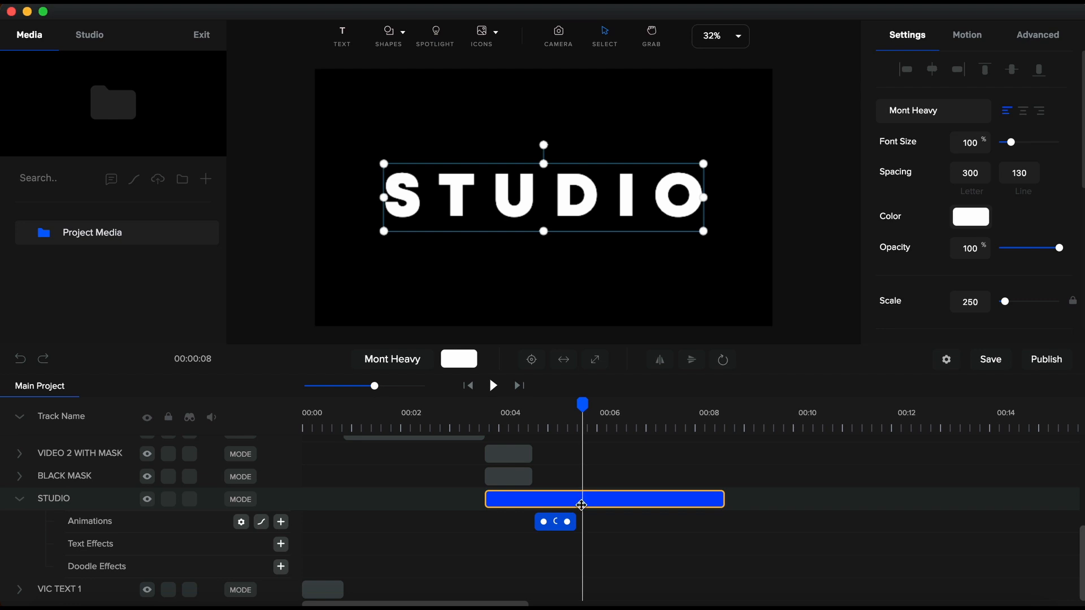
{"action": "left_click", "coordinate": [281, 521]}
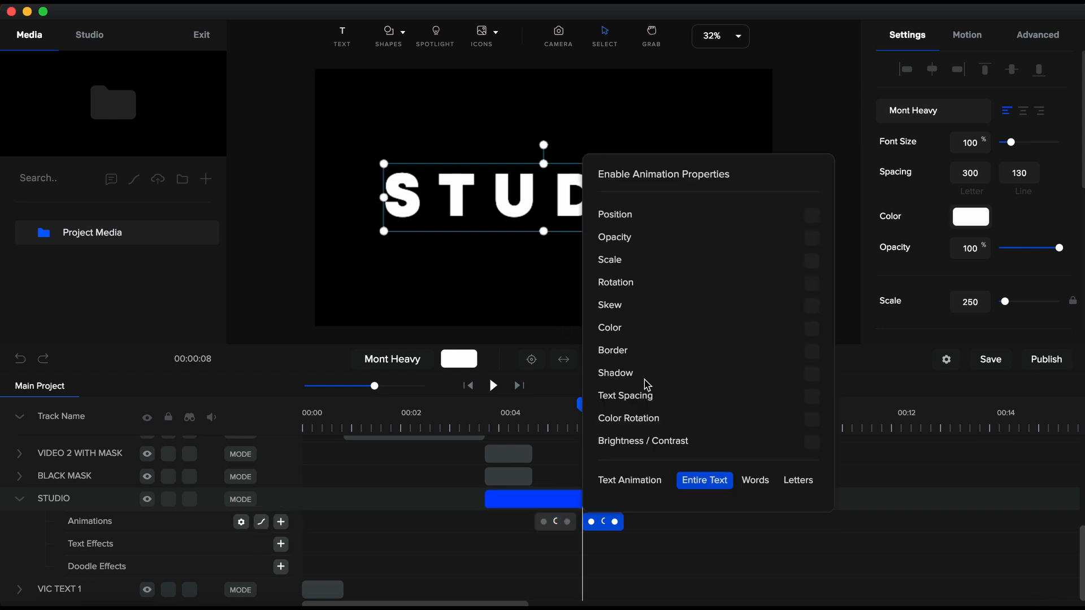
{"action": "left_click", "coordinate": [811, 374]}
{"action": "left_click", "coordinate": [710, 544]}
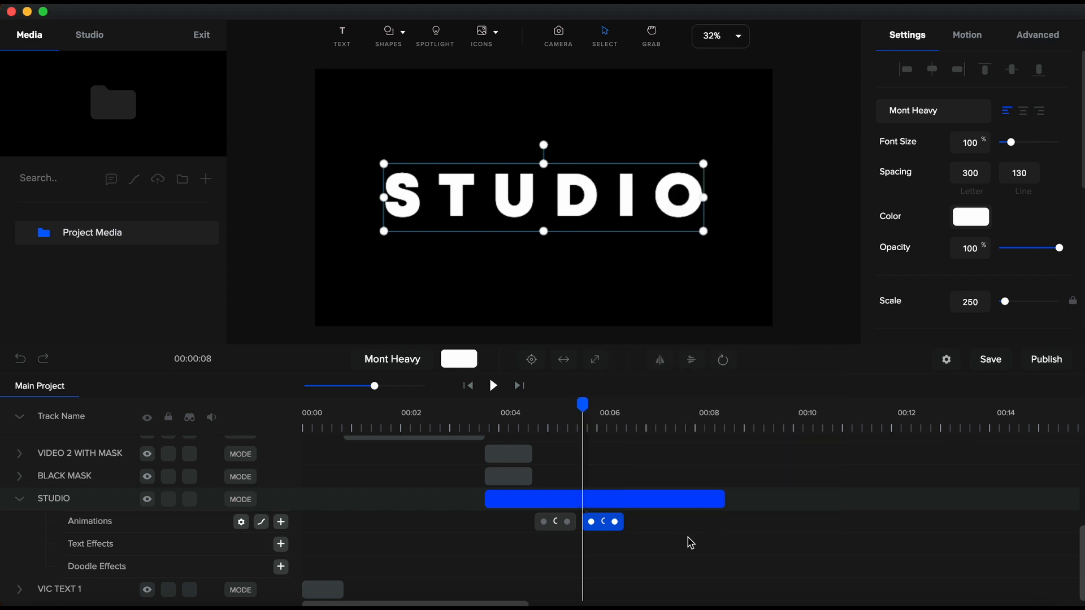
{"action": "left_click", "coordinate": [631, 434]}
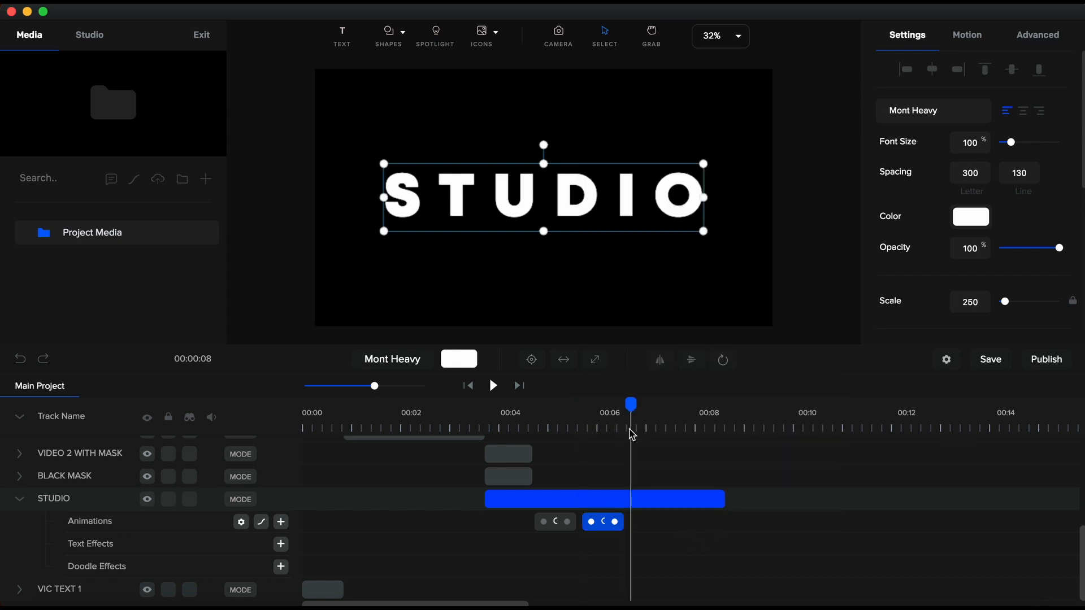
{"action": "left_click", "coordinate": [261, 521]}
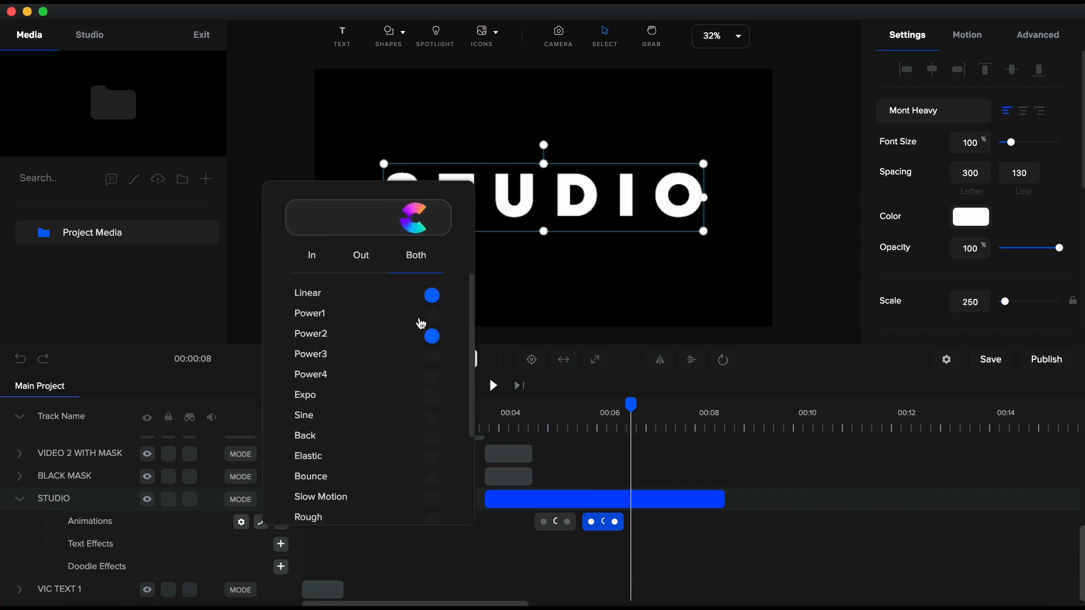
{"action": "left_click", "coordinate": [434, 401]}
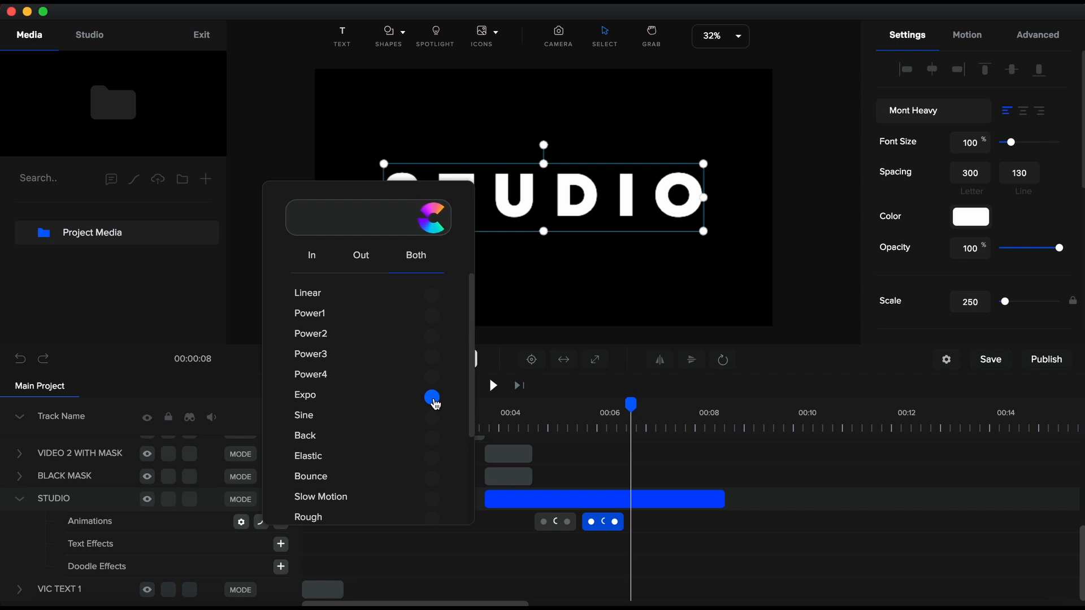
- Set STUDIO's shadow after the new animation to a bright blue with a blur of 100
{"action": "left_click", "coordinate": [1046, 43]}
{"action": "left_click", "coordinate": [1033, 118]}
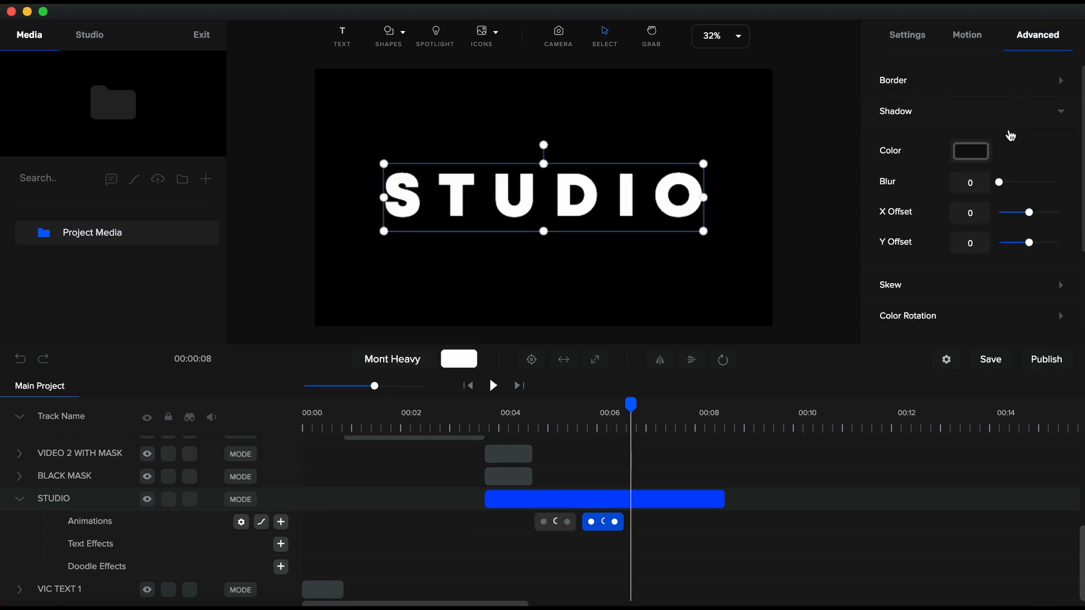
{"action": "left_click", "coordinate": [975, 152]}
{"action": "scroll", "coordinate": [977, 158], "scroll_direction": "down", "scroll_amount": 3}
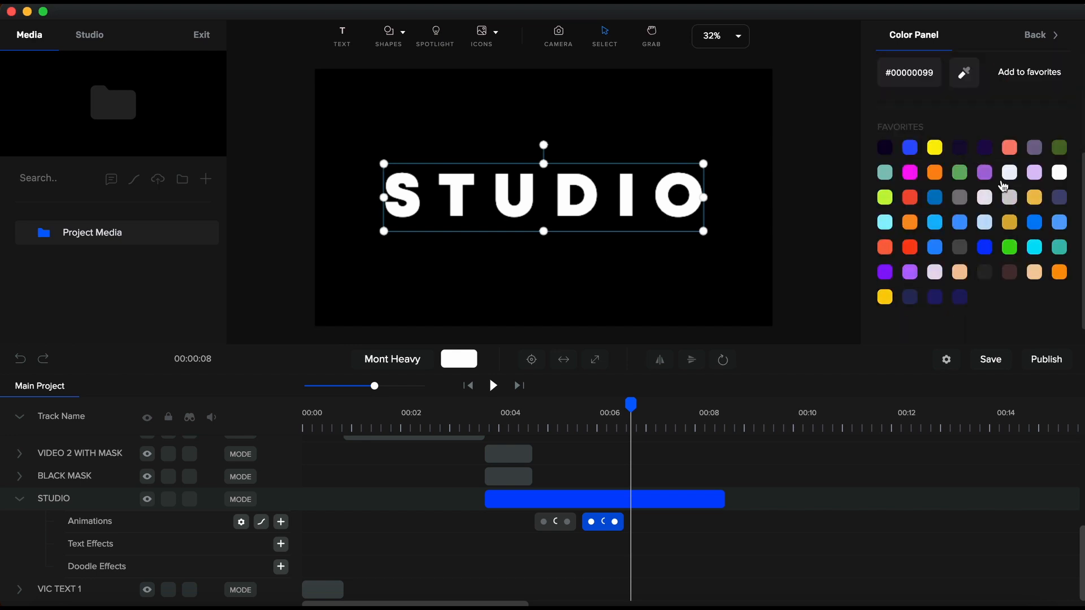
{"action": "left_click", "coordinate": [1037, 253]}
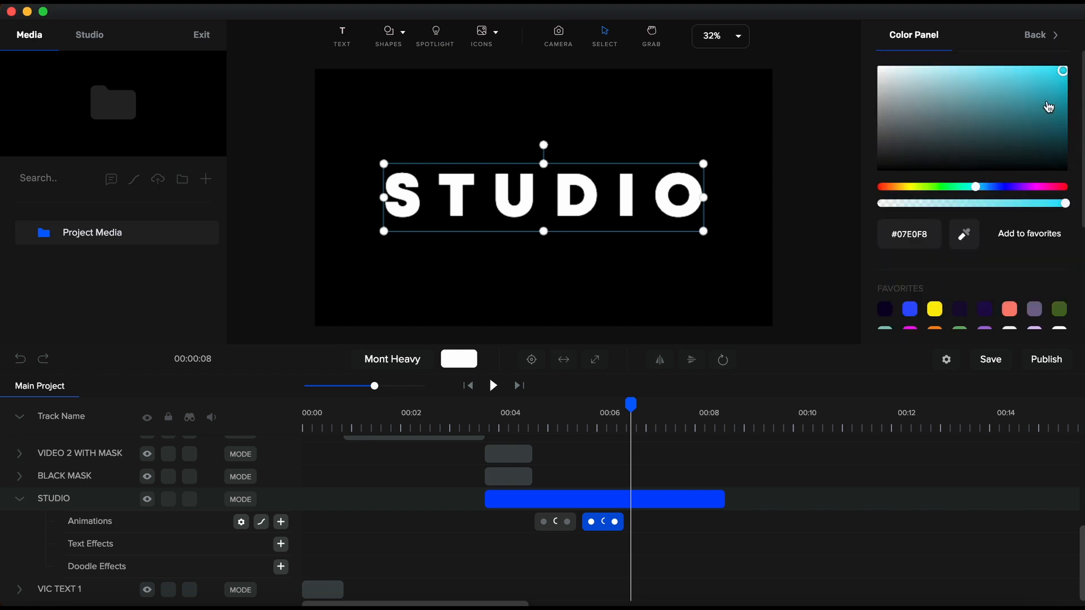
{"action": "left_click_drag", "start_coordinate": [978, 187], "coordinate": [986, 188]}
{"action": "left_click_drag", "start_coordinate": [1052, 66], "coordinate": [1064, 67]}
{"action": "left_click", "coordinate": [1038, 55]}
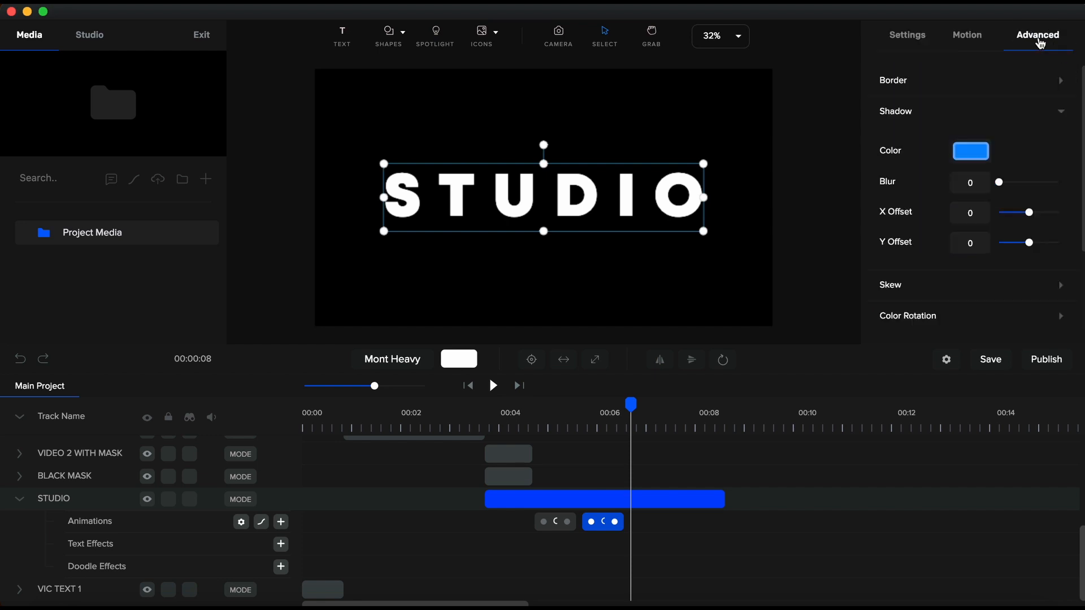
{"action": "left_click_drag", "start_coordinate": [999, 182], "coordinate": [1066, 180]}
- Move the shadow animation directly against the end of STUDIO's spacing animation and shorten it to a brief flash
{"action": "left_click", "coordinate": [598, 527]}
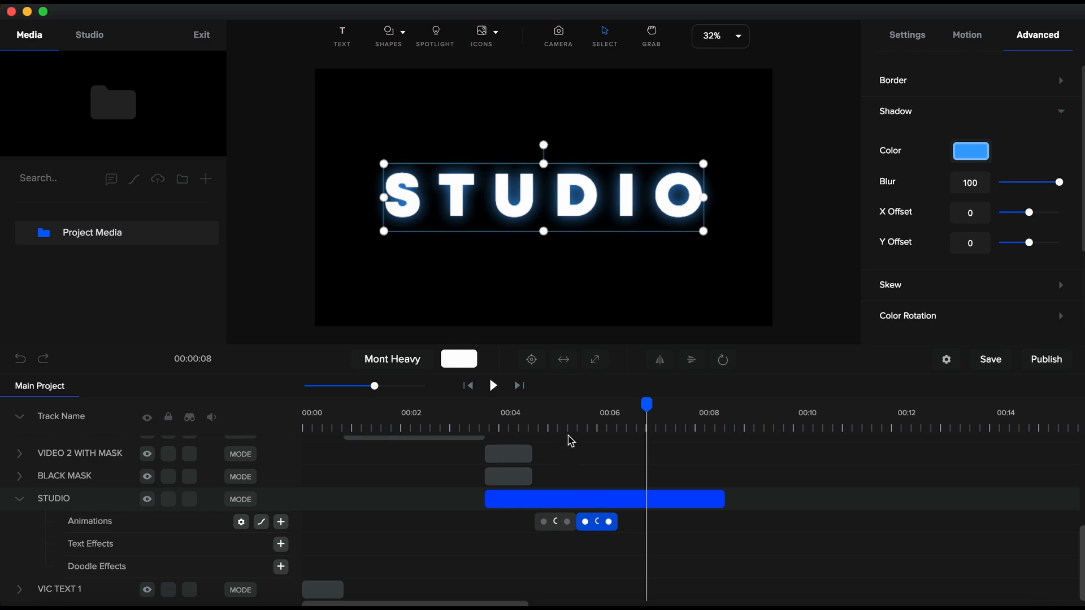
{"action": "left_click_drag", "start_coordinate": [377, 388], "coordinate": [458, 388]}
{"action": "scroll", "coordinate": [644, 494], "scroll_direction": "right", "scroll_amount": 1}
{"action": "scroll", "coordinate": [645, 495], "scroll_direction": "right", "scroll_amount": 5}
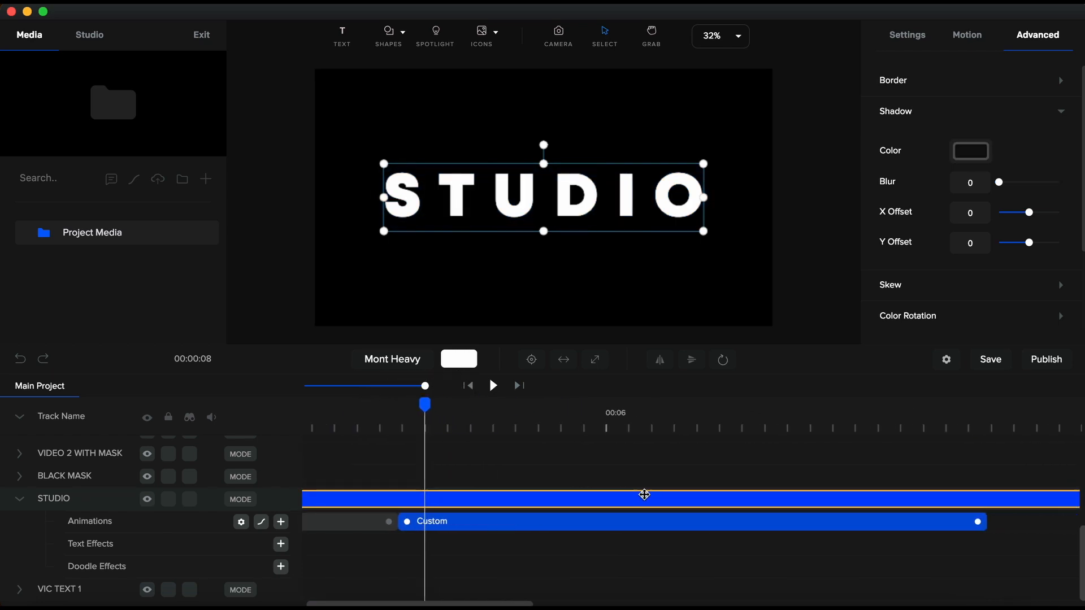
{"action": "left_click_drag", "start_coordinate": [954, 522], "coordinate": [433, 521]}
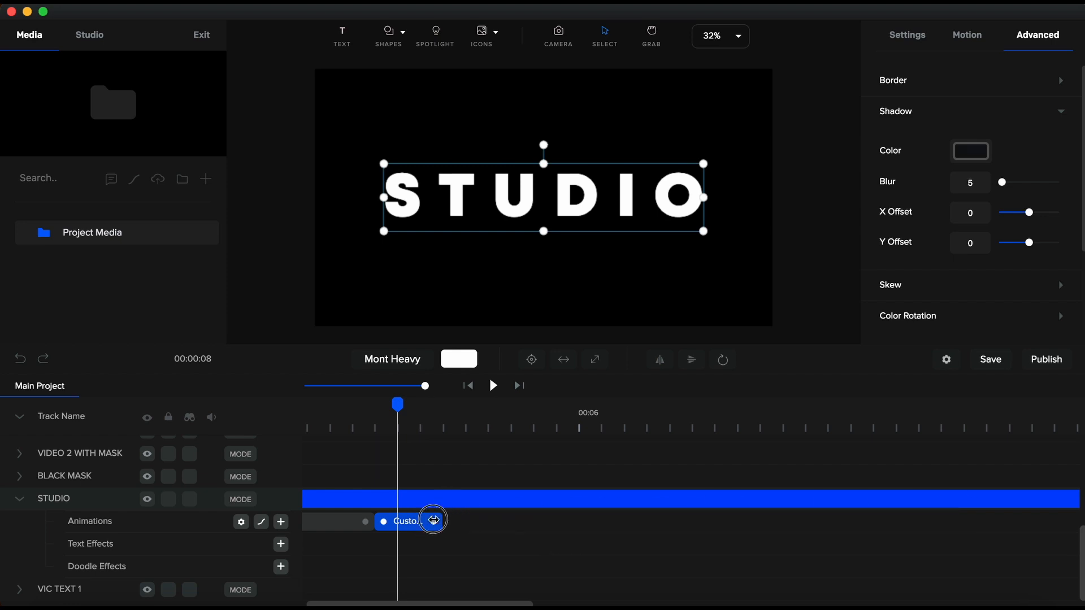
- Chain seven Duplicate Reverse copies of the short shadow animation end to end so STUDIO's glow flickers
{"action": "left_click", "coordinate": [444, 436]}
{"action": "right_click", "coordinate": [425, 530]}
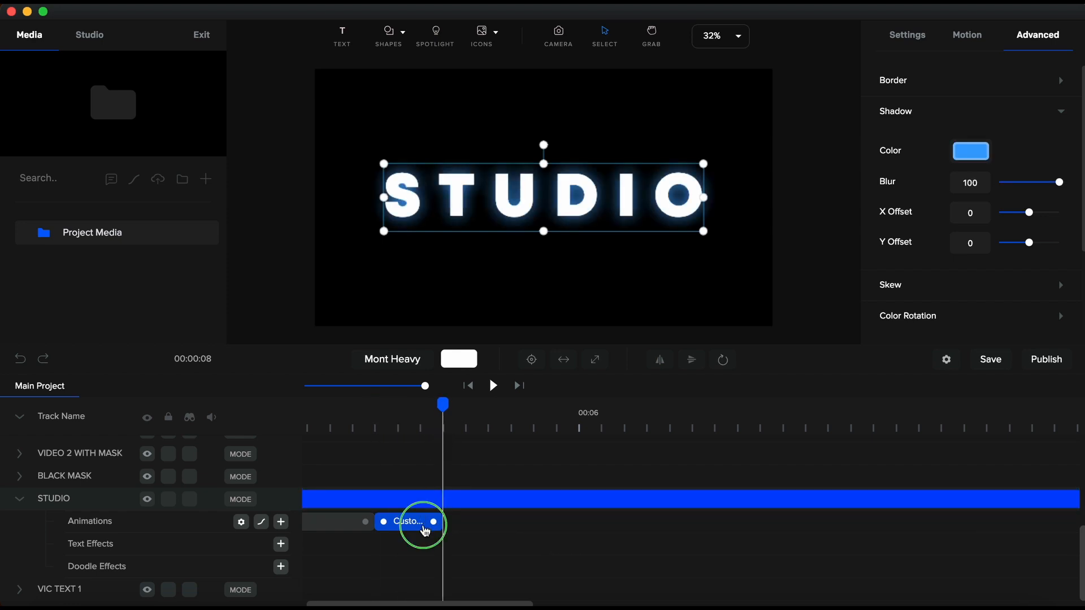
{"action": "left_click", "coordinate": [480, 489]}
{"action": "right_click", "coordinate": [484, 525]}
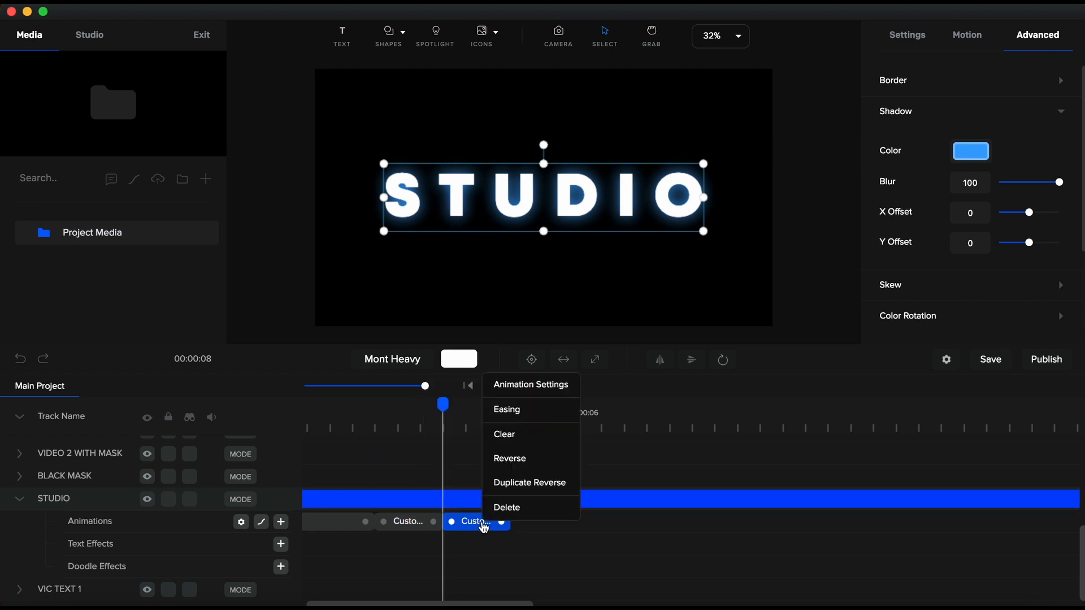
{"action": "left_click", "coordinate": [535, 486]}
{"action": "right_click", "coordinate": [539, 525]}
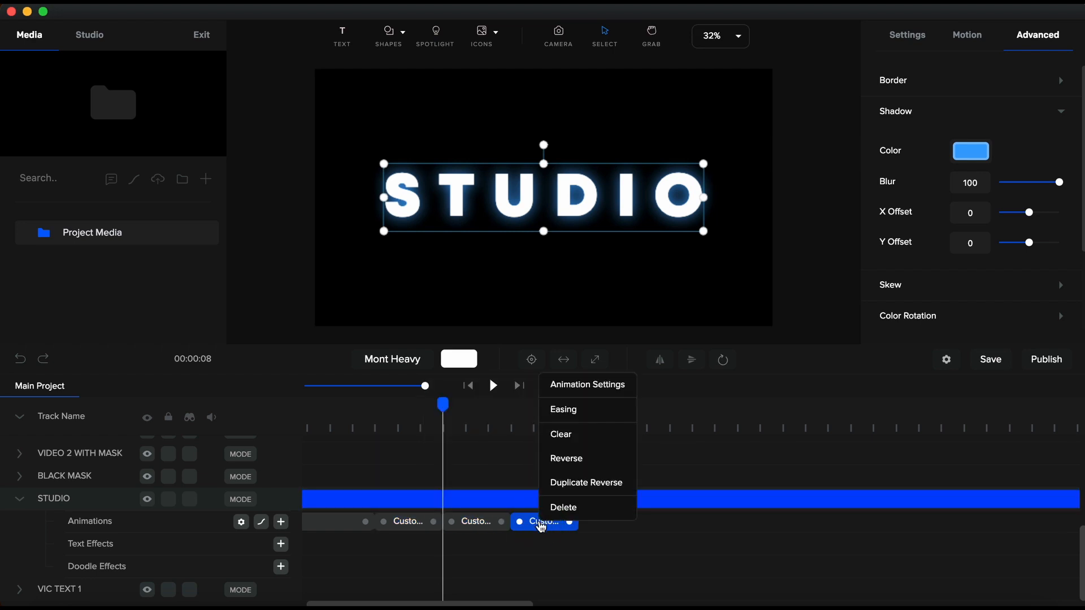
{"action": "left_click", "coordinate": [600, 481]}
{"action": "right_click", "coordinate": [615, 516]}
{"action": "left_click", "coordinate": [641, 496]}
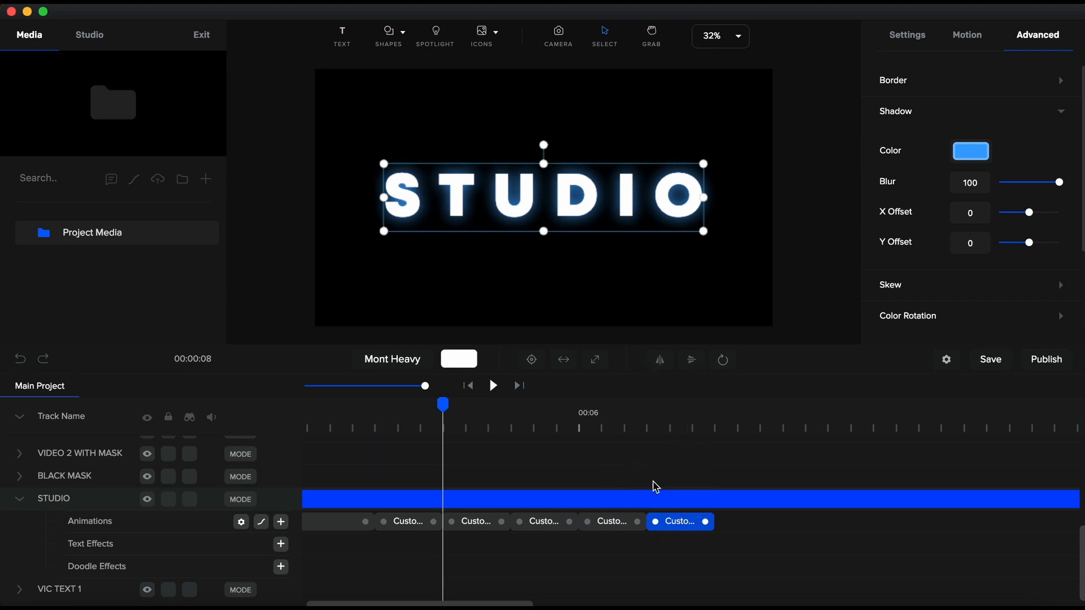
{"action": "right_click", "coordinate": [677, 524]}
{"action": "left_click", "coordinate": [702, 504]}
{"action": "right_click", "coordinate": [740, 523]}
{"action": "left_click", "coordinate": [767, 502]}
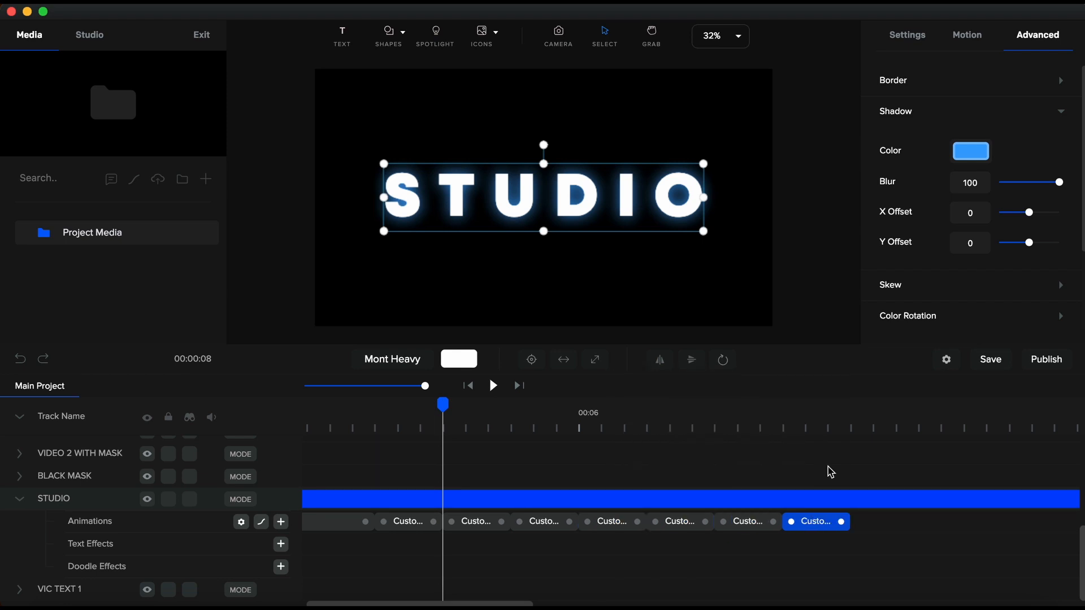
{"action": "left_click", "coordinate": [857, 430]}
{"action": "right_click", "coordinate": [831, 520]}
{"action": "left_click", "coordinate": [887, 485]}
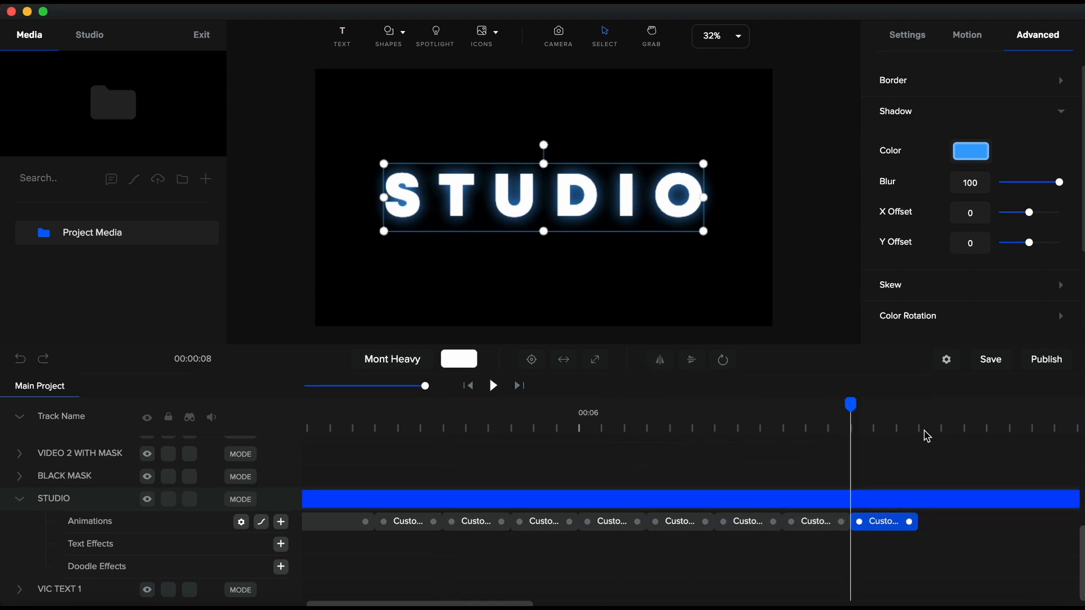
- Play the project from the start to check STUDIO's flickering glow
{"action": "left_click", "coordinate": [381, 475]}
{"action": "left_click", "coordinate": [375, 430]}
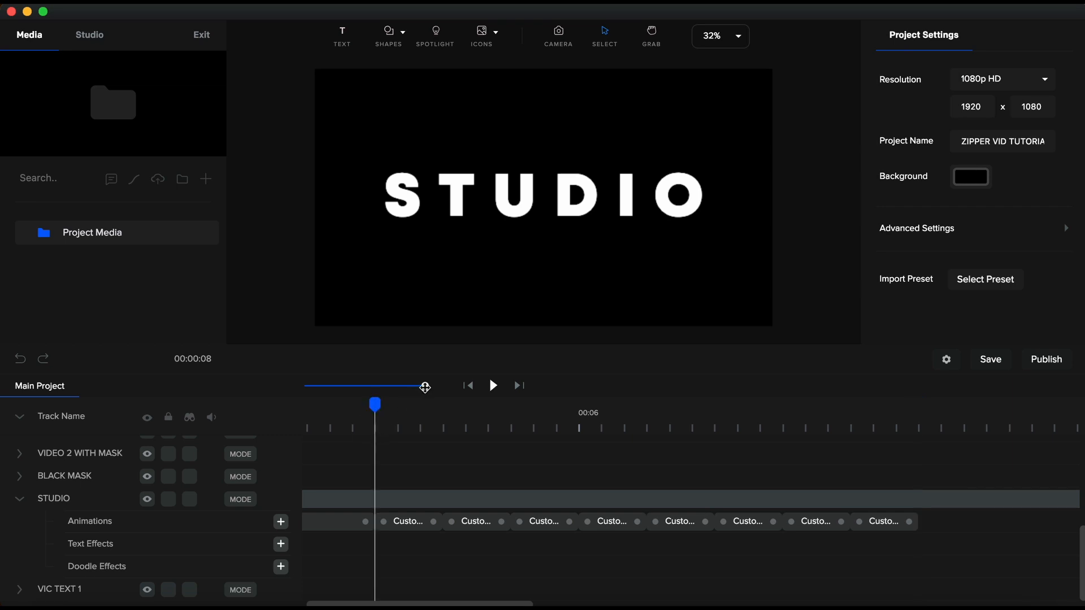
{"action": "left_click_drag", "start_coordinate": [425, 387], "coordinate": [369, 388]}
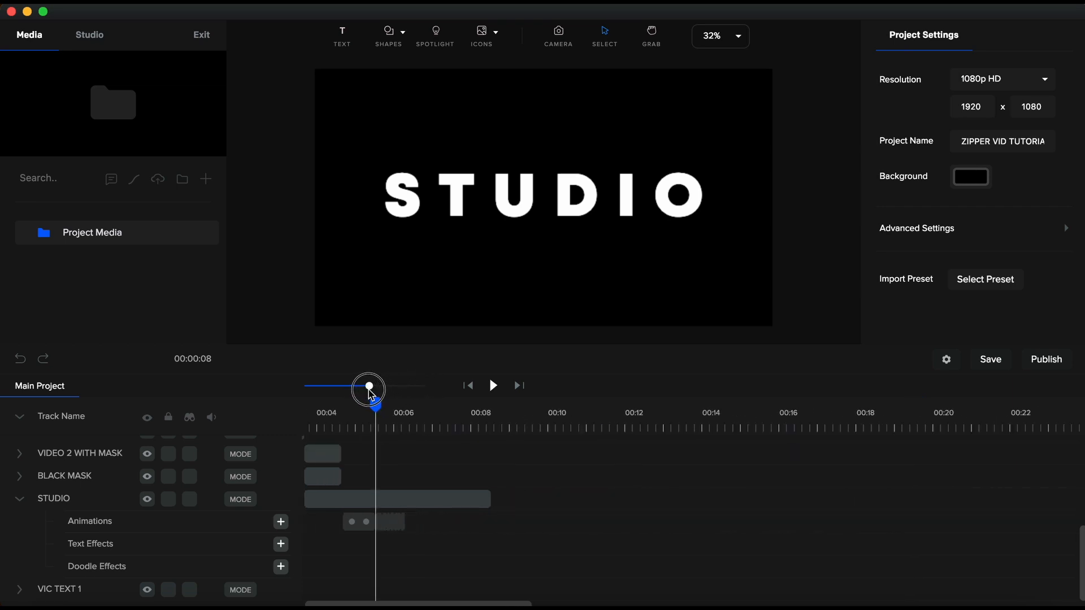
{"action": "scroll", "coordinate": [446, 486], "scroll_direction": "left", "scroll_amount": 3}
{"action": "scroll", "coordinate": [334, 452], "scroll_direction": "up", "scroll_amount": 5}
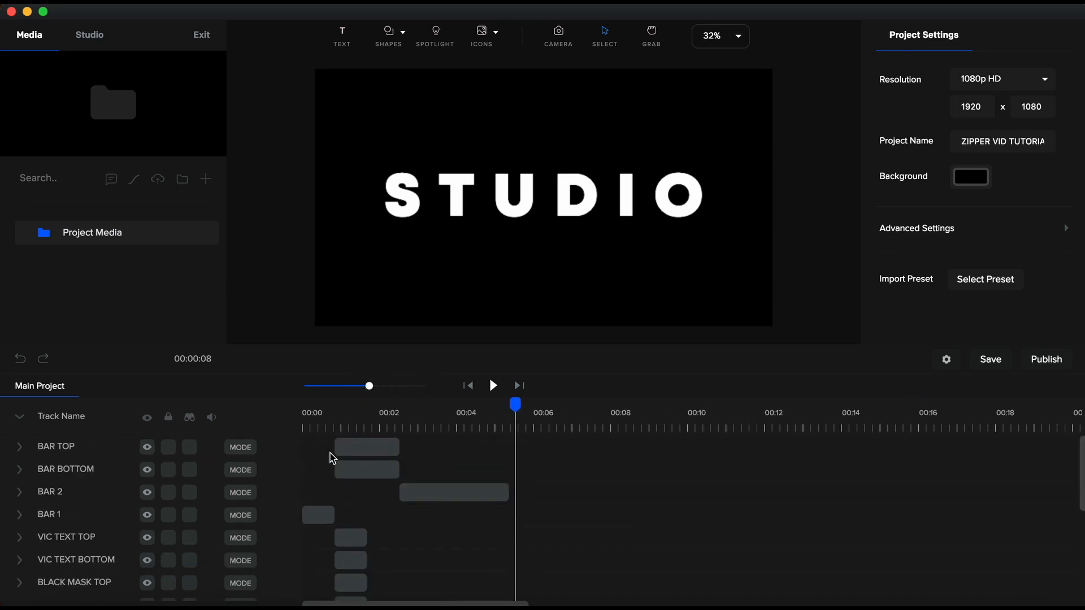
{"action": "left_click", "coordinate": [306, 434]}
{"action": "key", "text": "space"}
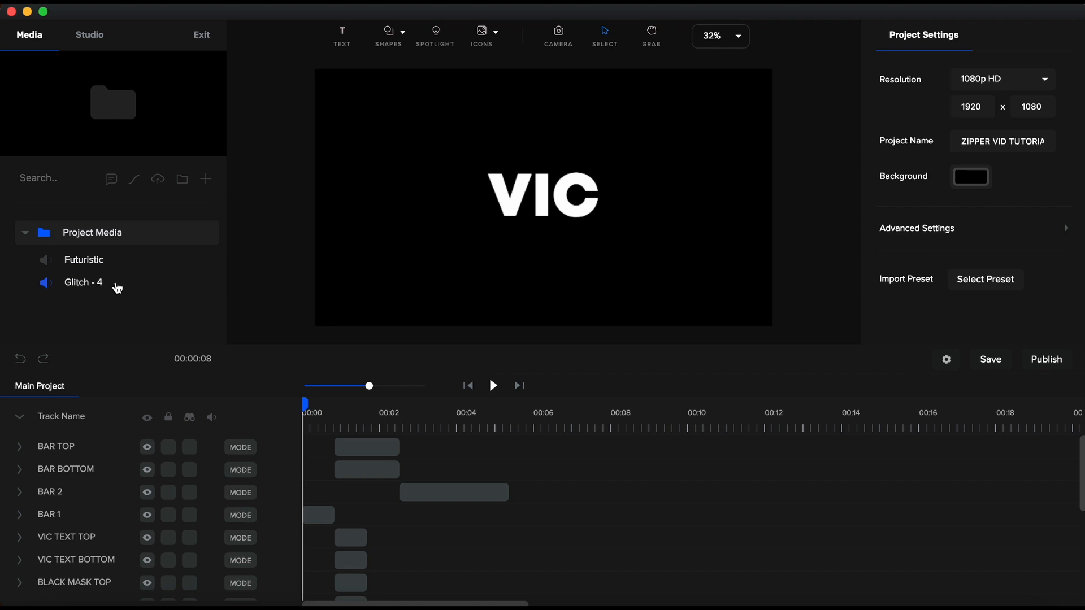
- Add the Futuristic audio at the start of the project and the Glitch - 4 audio at about 5 seconds
{"action": "left_click", "coordinate": [95, 272]}
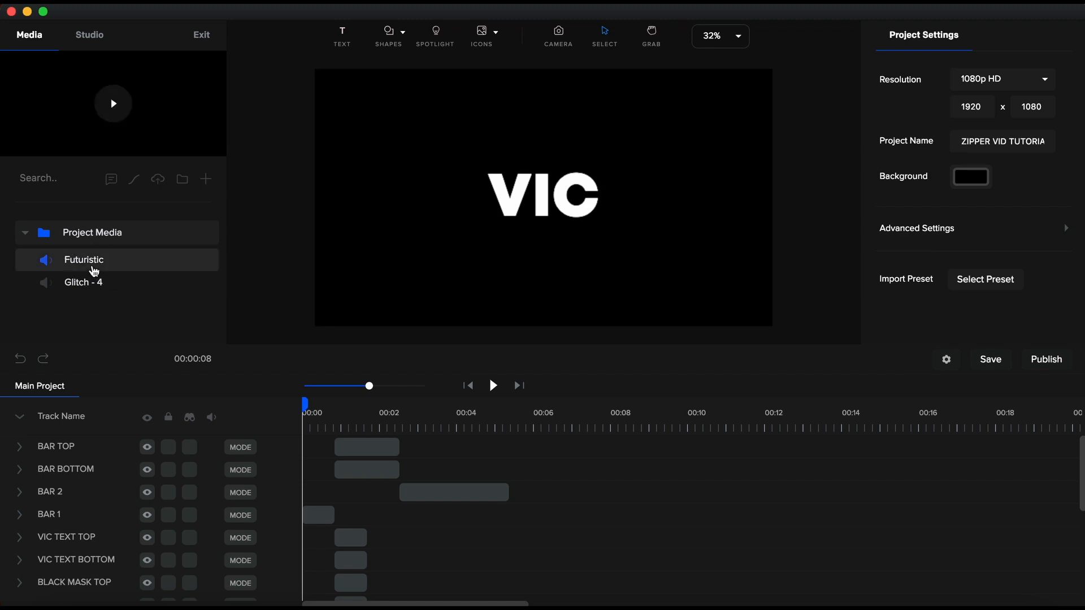
{"action": "left_click_drag", "start_coordinate": [95, 271], "coordinate": [445, 192]}
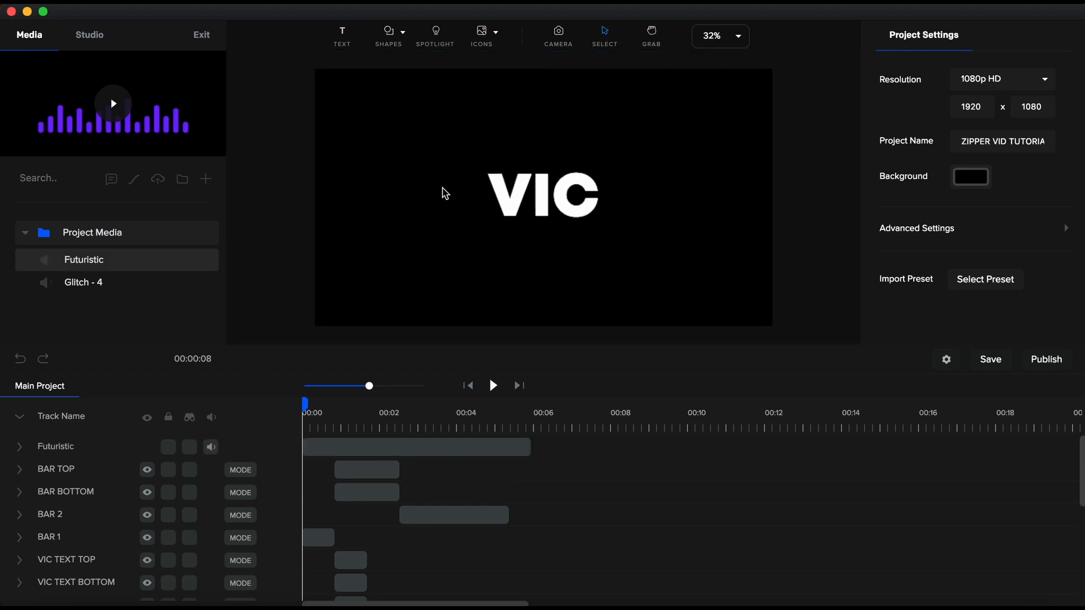
{"action": "left_click", "coordinate": [495, 426]}
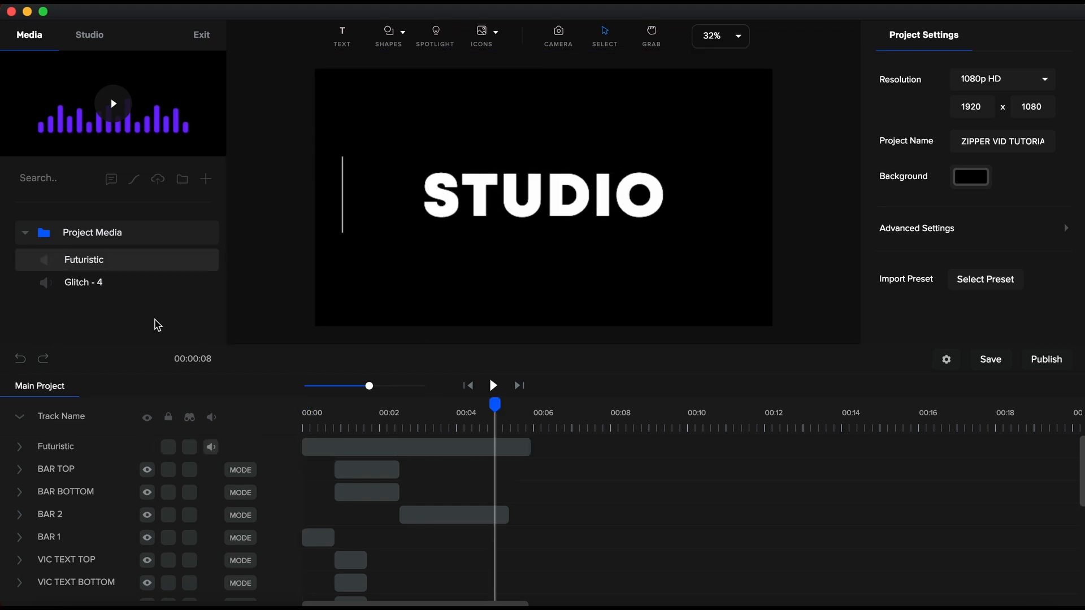
{"action": "left_click_drag", "start_coordinate": [85, 289], "coordinate": [478, 255]}
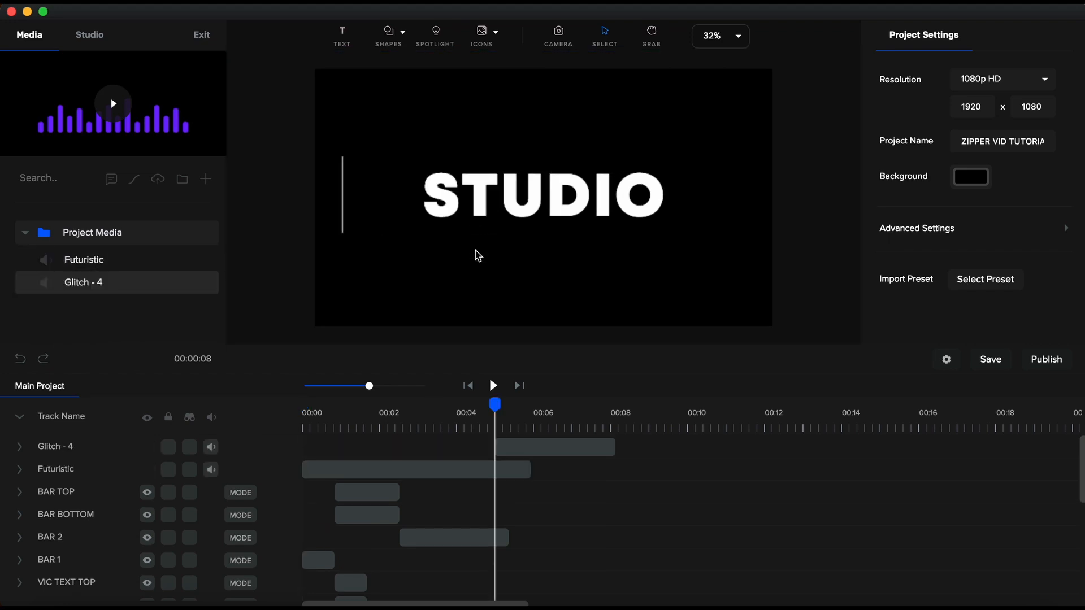
- With both audio waveforms shown, trim the Glitch - 4 clip to end at about 6.8 seconds and open its Fade Out value for editing
{"action": "left_click", "coordinate": [20, 449]}
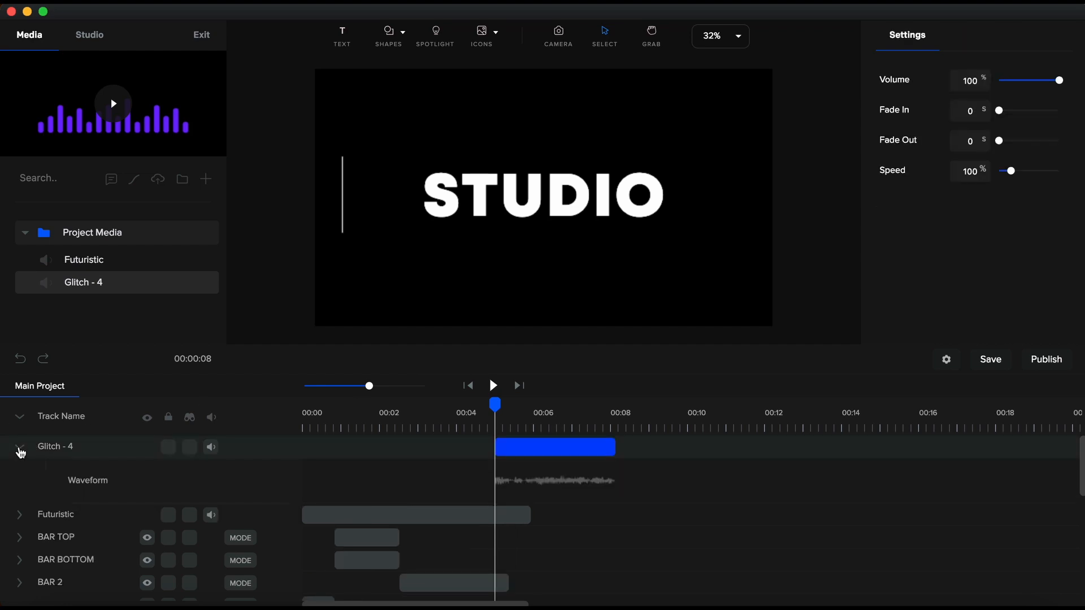
{"action": "left_click", "coordinate": [20, 516]}
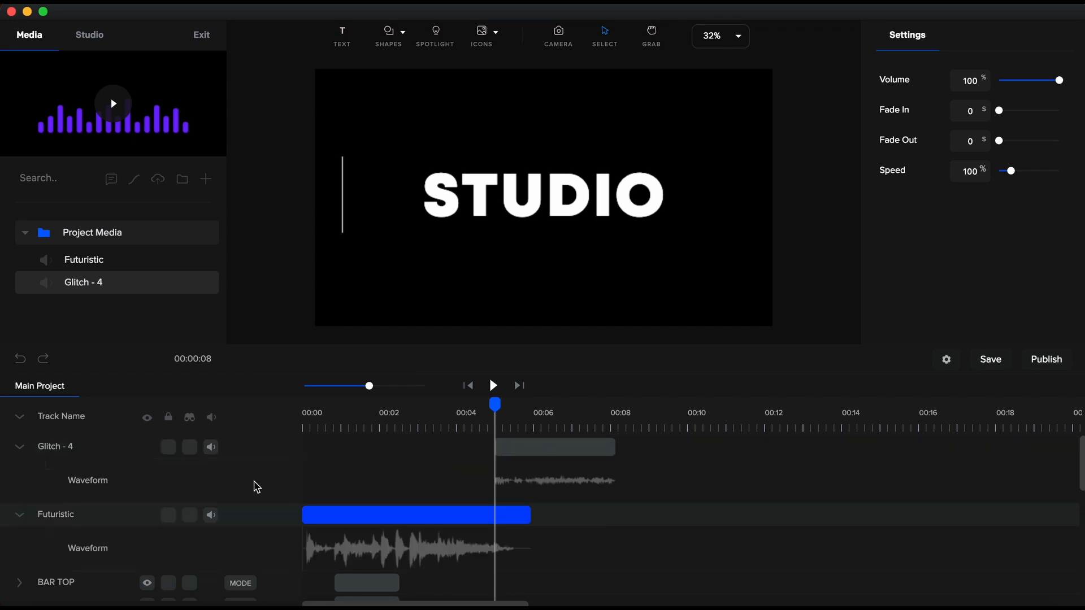
{"action": "left_click", "coordinate": [577, 428]}
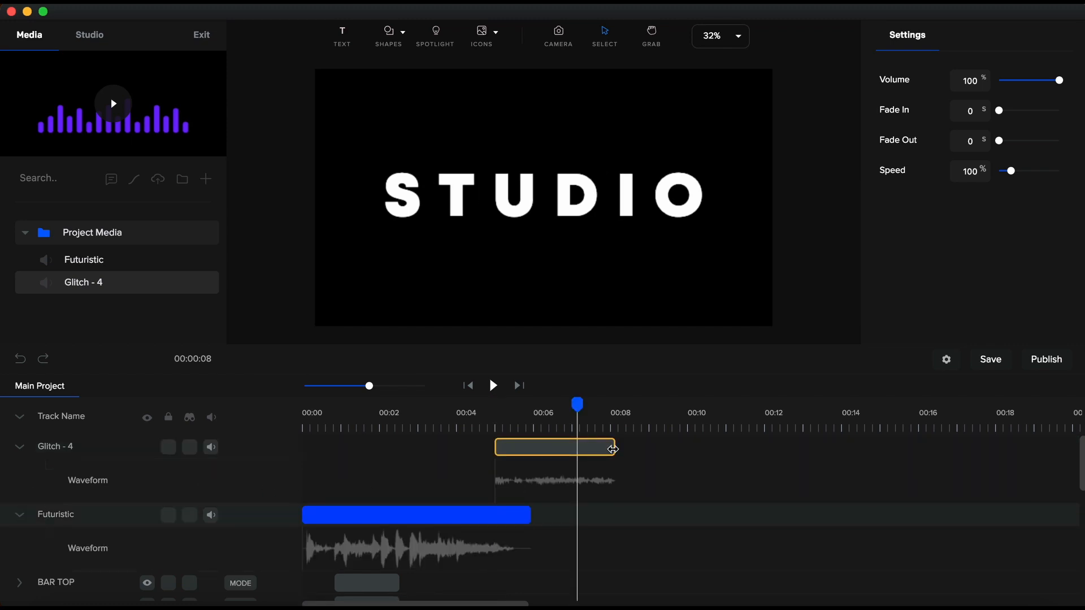
{"action": "left_click_drag", "start_coordinate": [611, 448], "coordinate": [565, 453]}
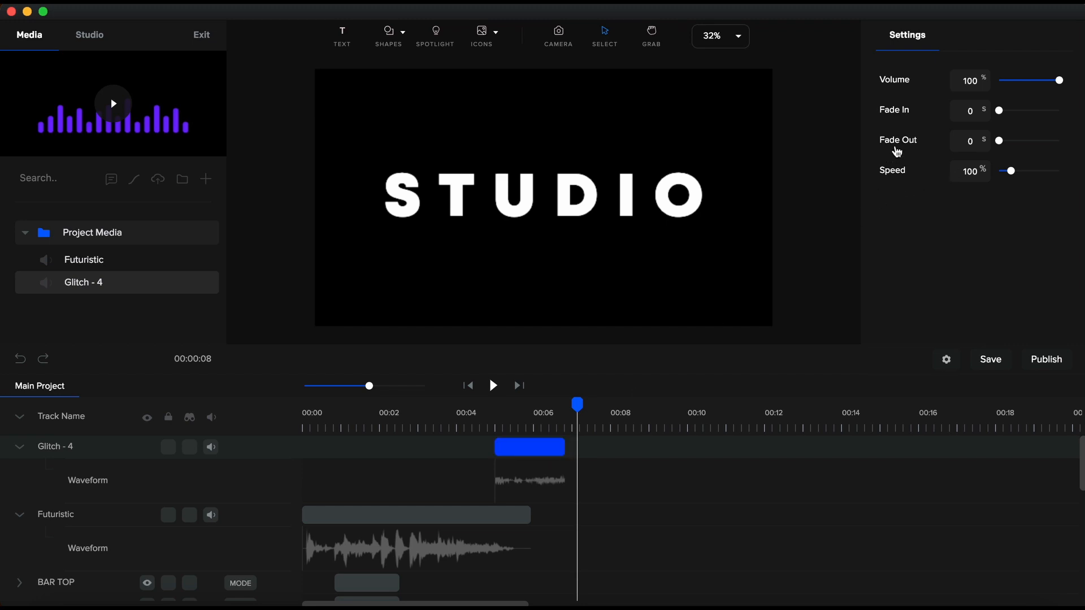
{"action": "double_click", "coordinate": [977, 144]}
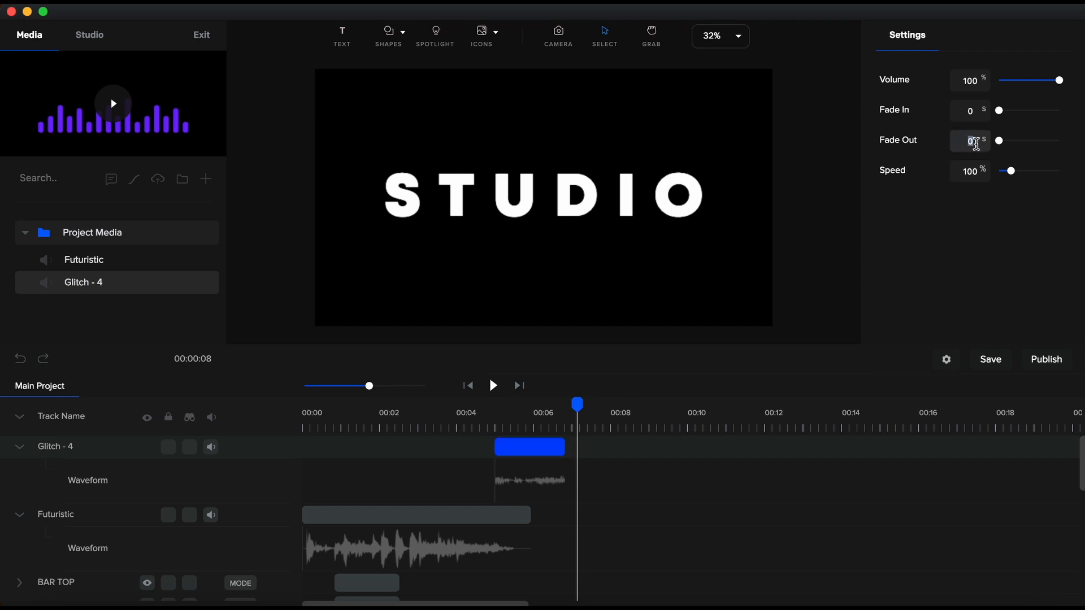
{"action": "left_click", "coordinate": [447, 454]}
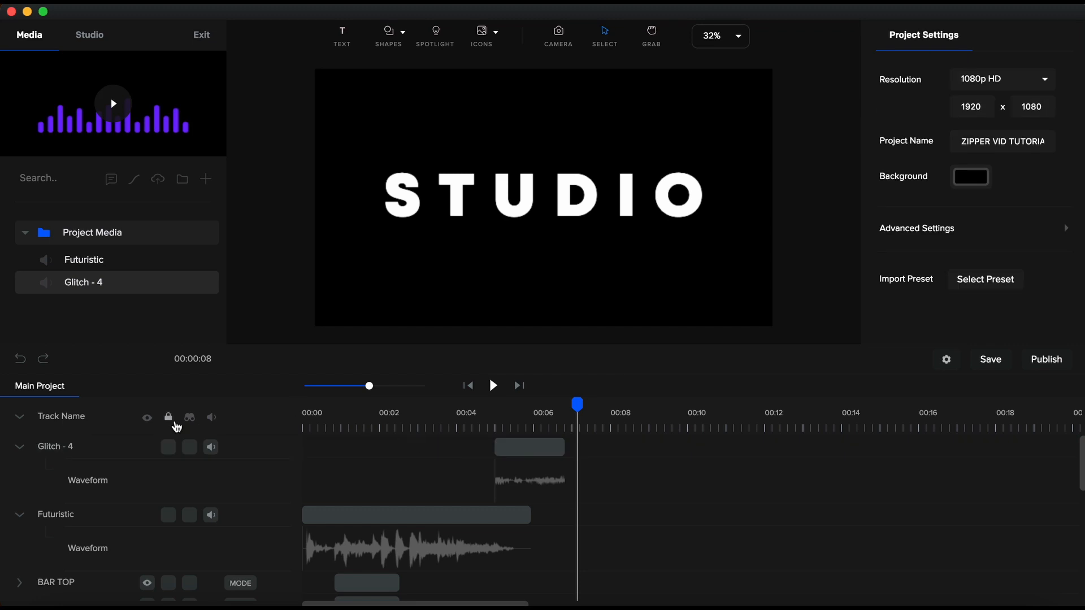
- Collapse all tracks and play the project from the start to check the animation with its audio
{"action": "left_click", "coordinate": [23, 418]}
{"action": "left_click", "coordinate": [467, 387]}
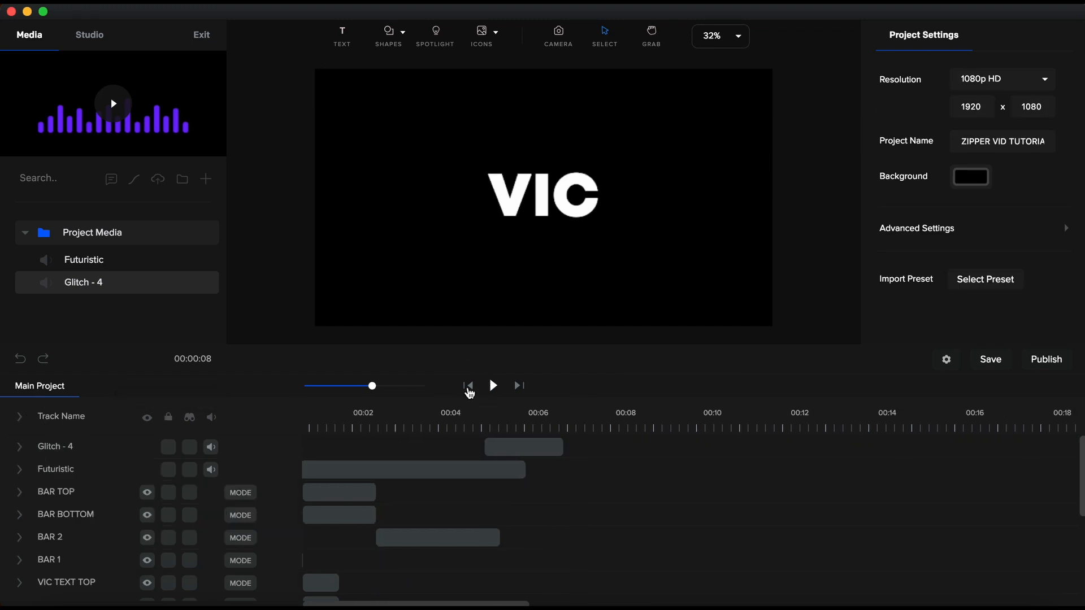
{"action": "key", "text": "space"}
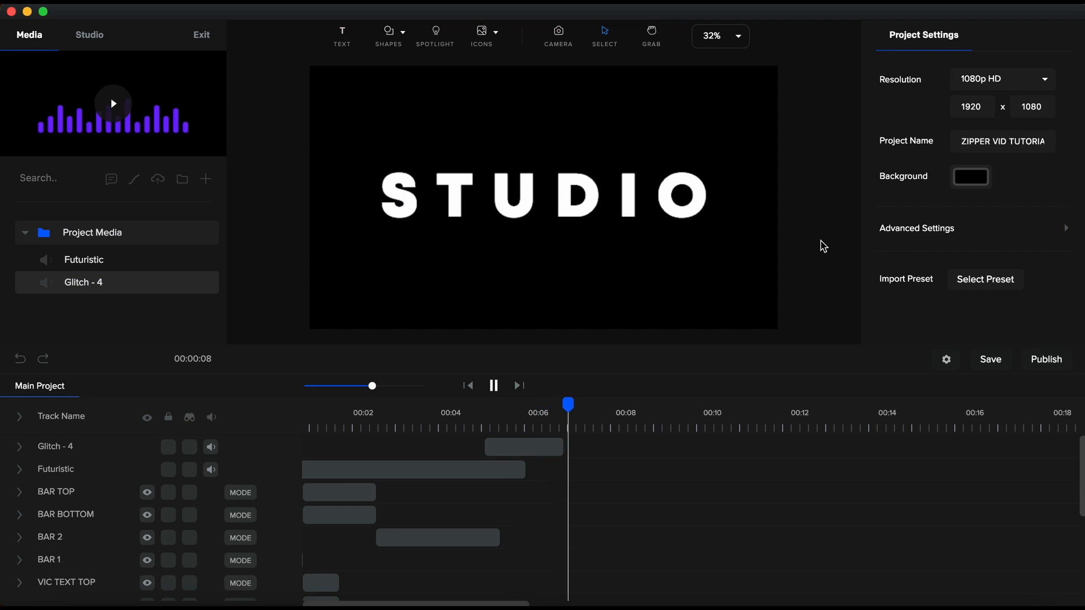
{"action": "key", "text": "space"}
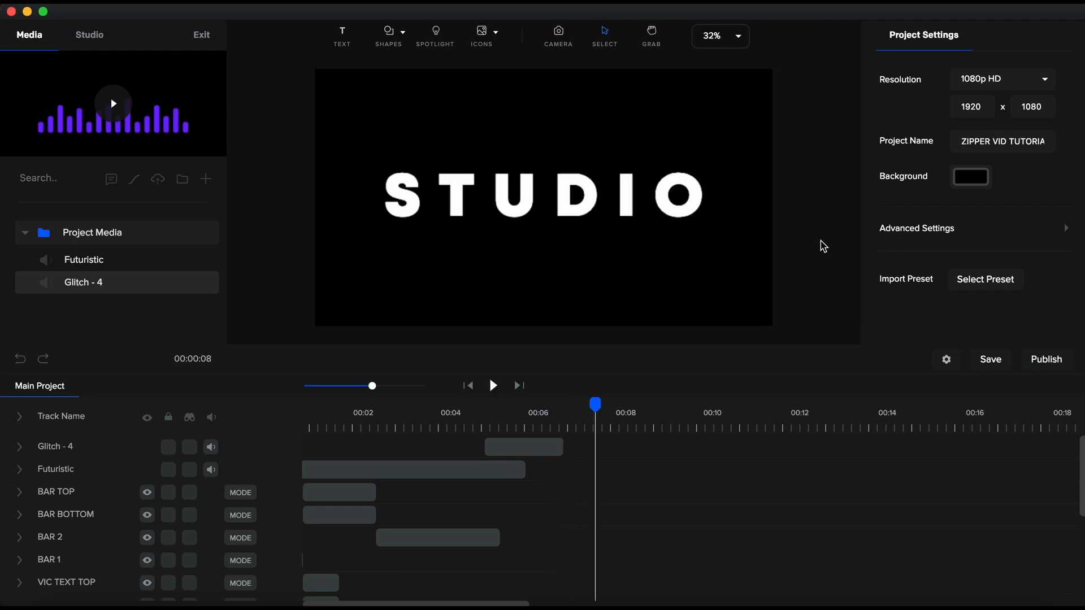